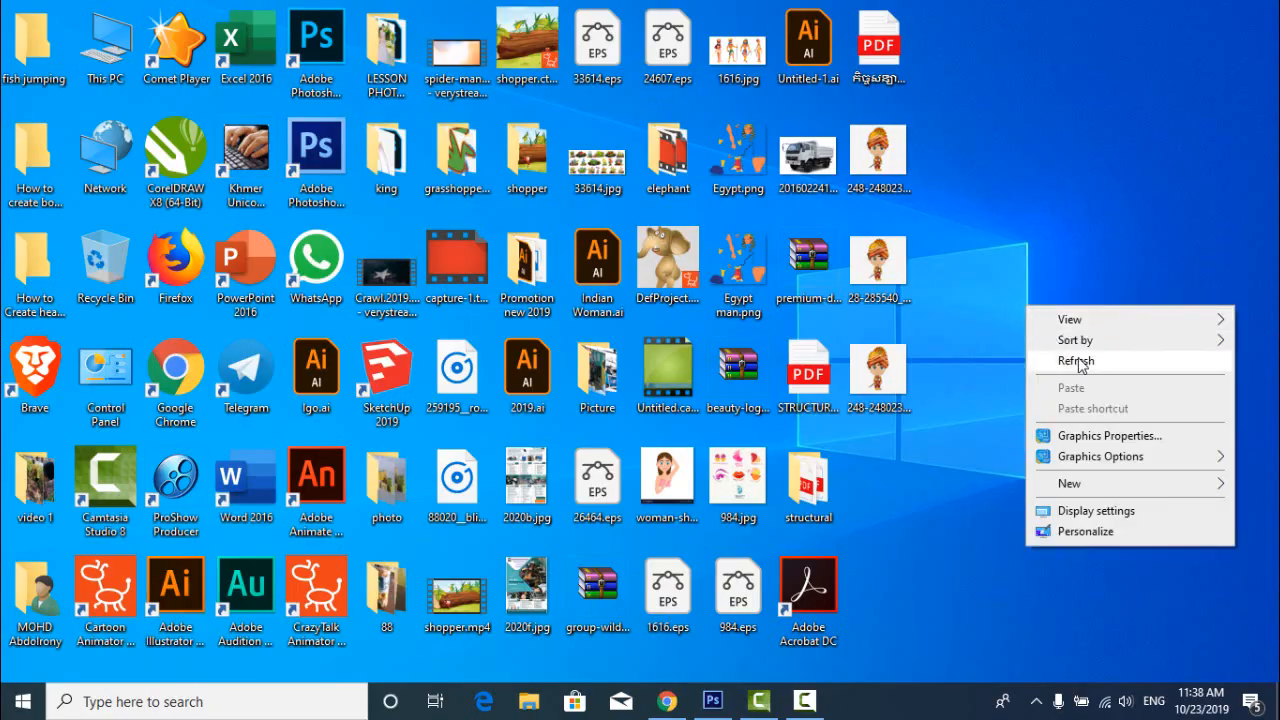
# Switch to Photoshop and open the groom clipart image 480231_indian-bride-clipart-png-bride-groom-indian-png.jpg.
pyautogui.click(1051, 348)
pyautogui.click(712, 701)
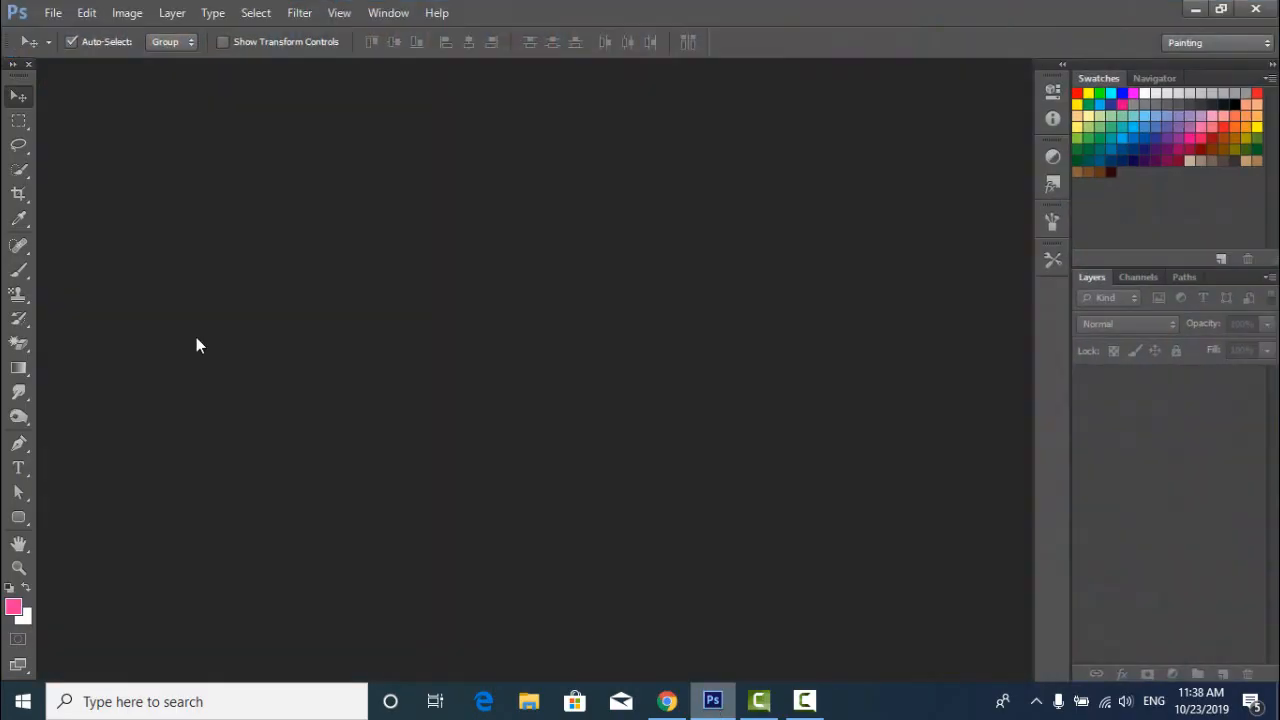
pyautogui.click(52, 12)
pyautogui.click(57, 49)
pyautogui.doubleClick(739, 474)
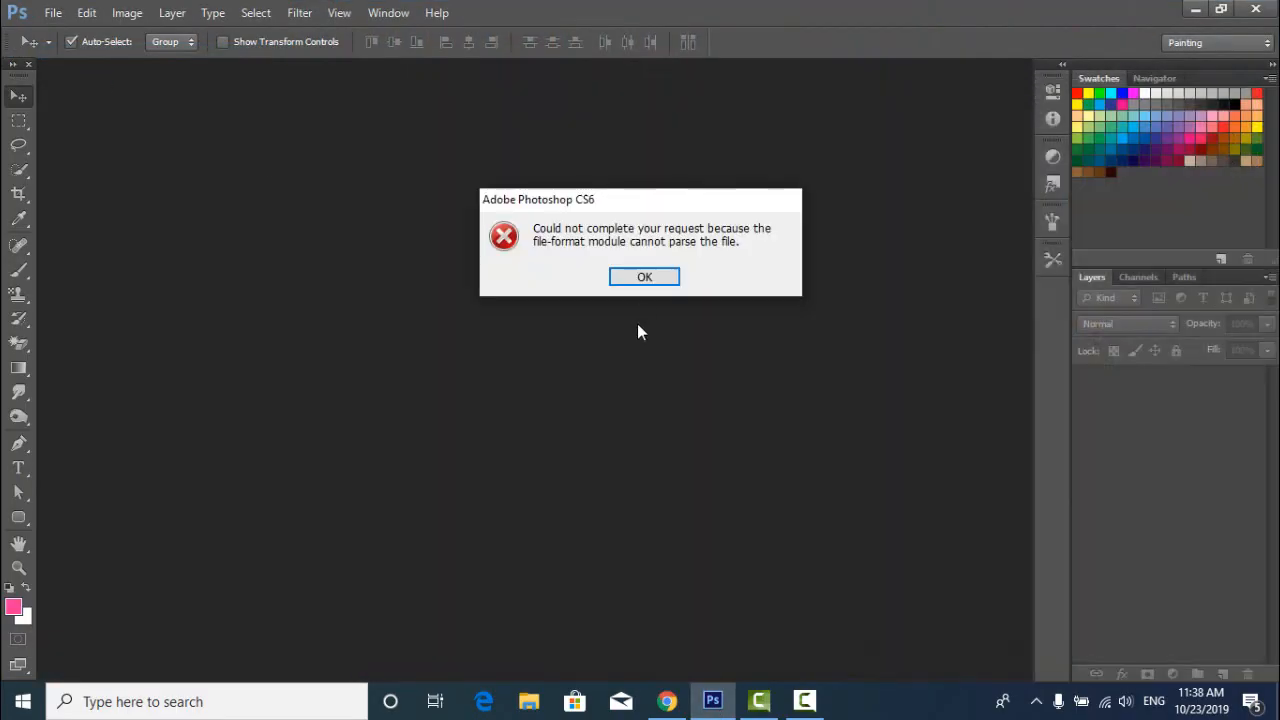
pyautogui.click(641, 280)
pyautogui.doubleClick(637, 312)
pyautogui.doubleClick(538, 495)
pyautogui.click(644, 277)
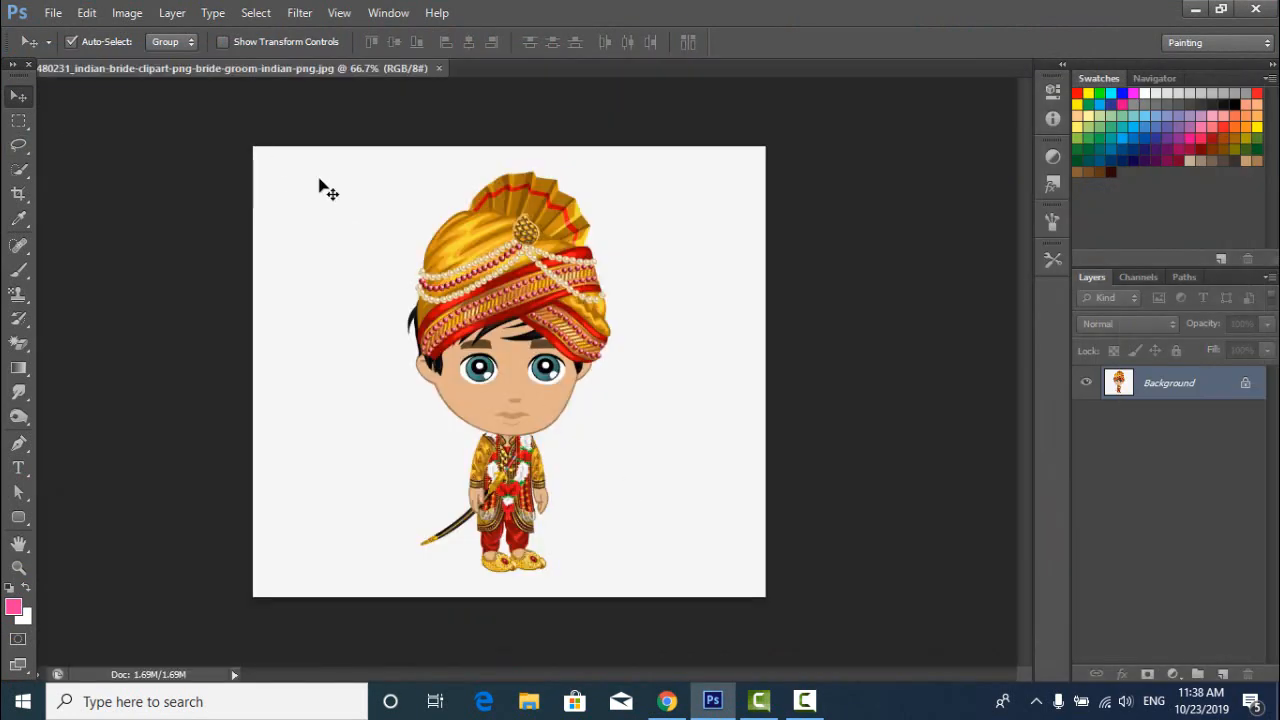
# Erase the white background around the groom character with the Magic Eraser to make it transparent.
pyautogui.moveTo(18, 343); pyautogui.dragTo(95, 377)
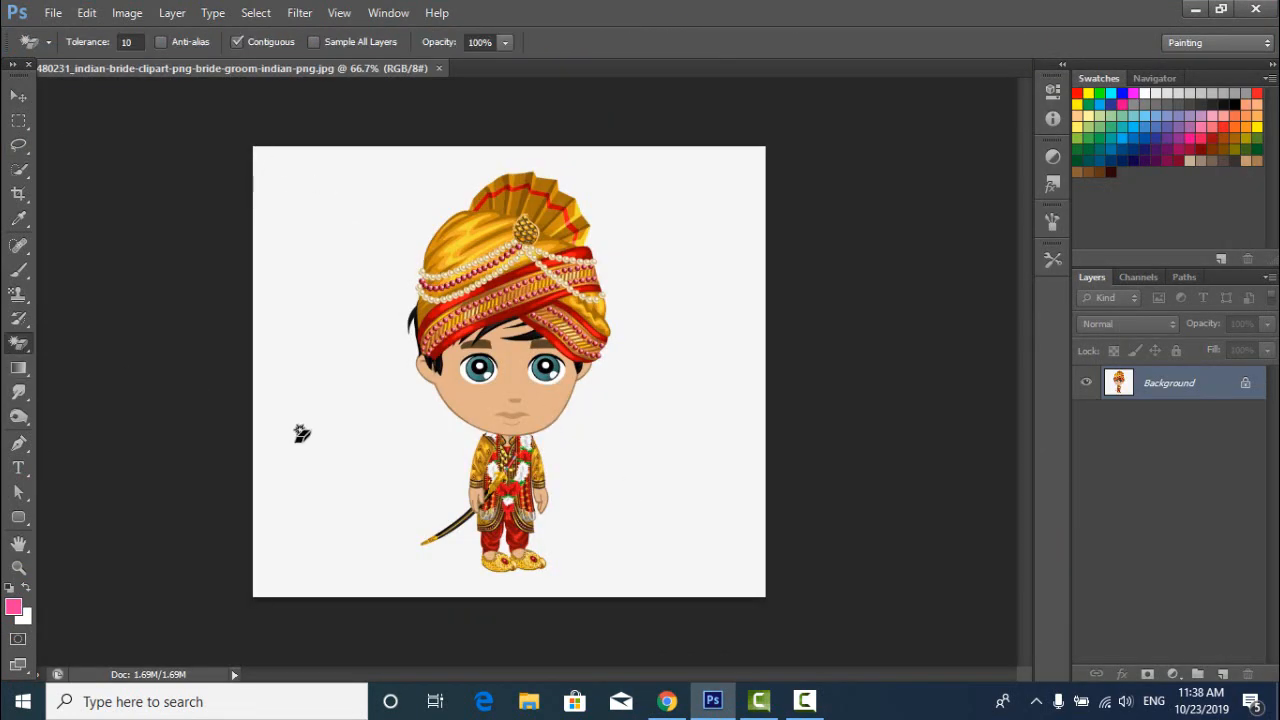
pyautogui.click(322, 437)
pyautogui.scroll(3, 527, 580)
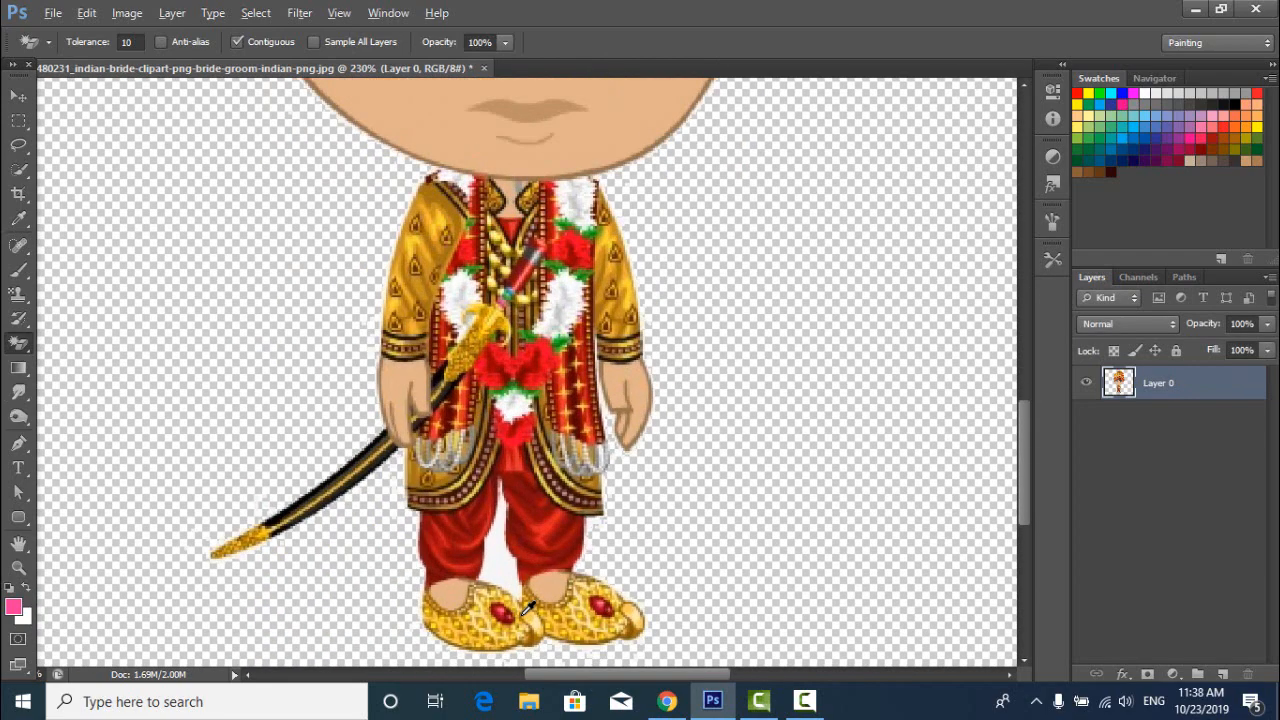
pyautogui.scroll(-1, 490, 553)
pyautogui.scroll(-4, 490, 553)
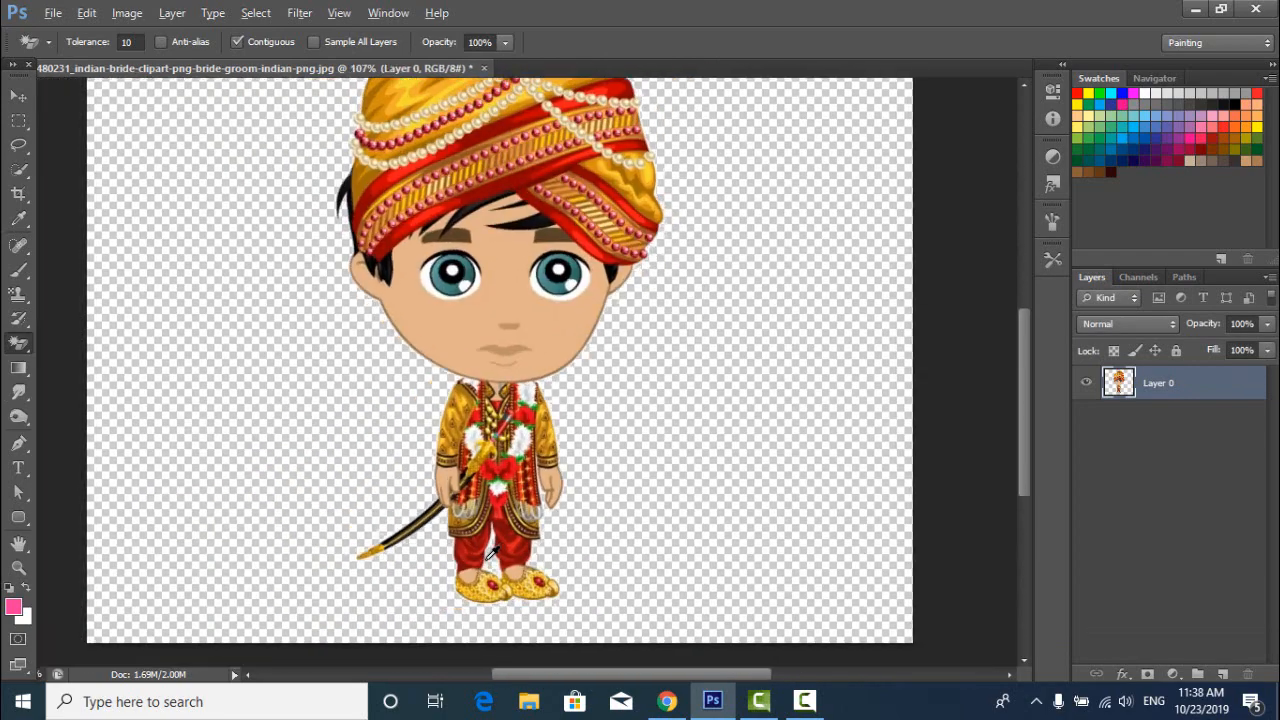
pyautogui.hotkey('ctrl', '0')
pyautogui.press('v')
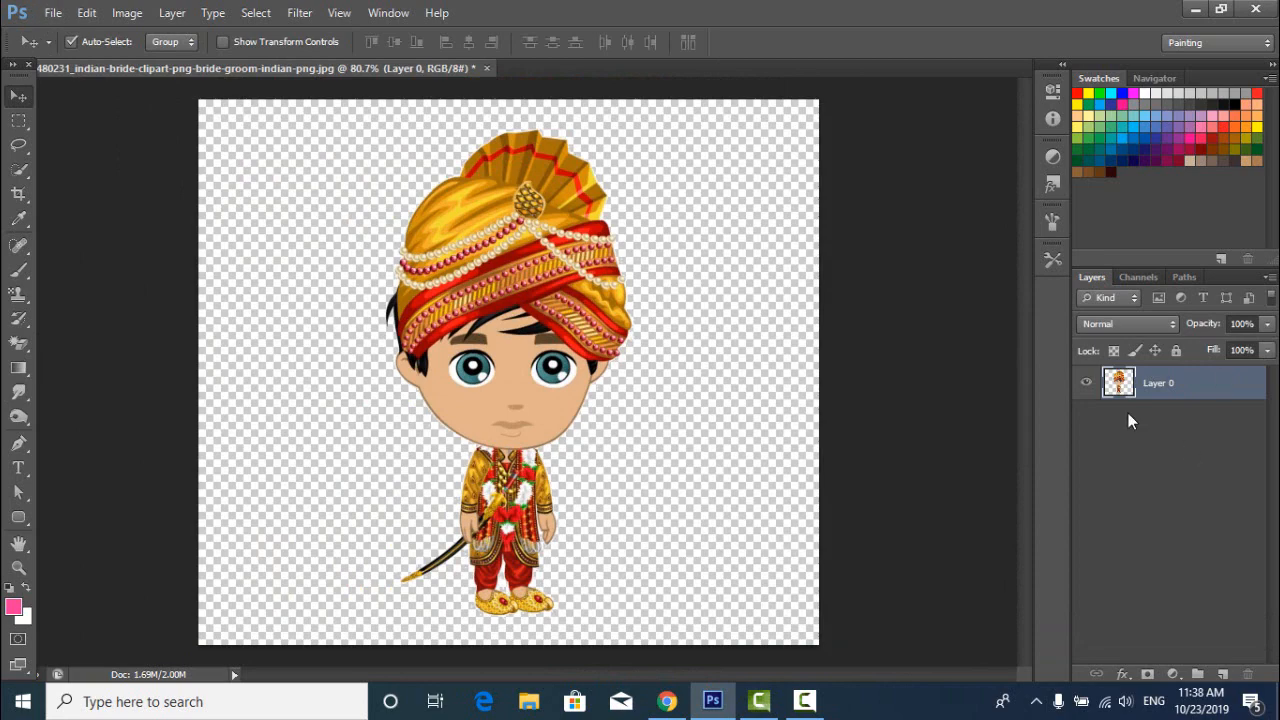
pyautogui.hotkey('ctrl', 'n')
pyautogui.press('Return')
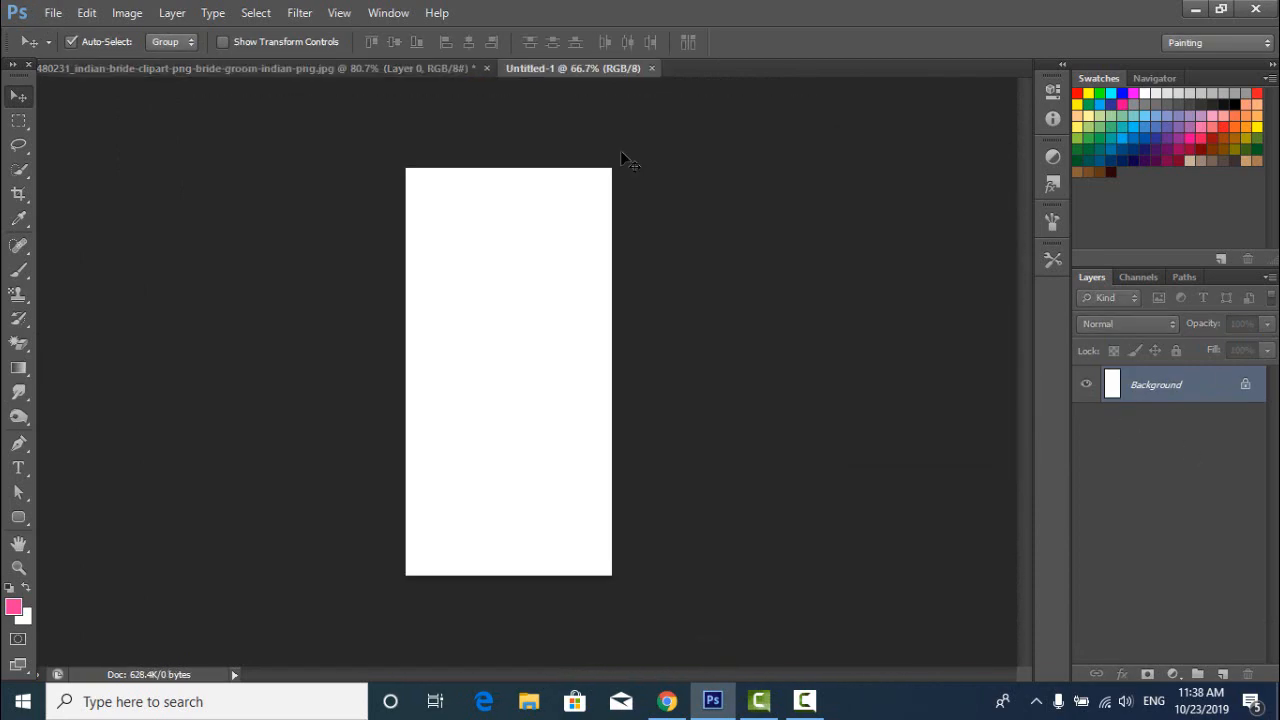
pyautogui.moveTo(576, 68); pyautogui.dragTo(897, 161)
pyautogui.click(699, 156)
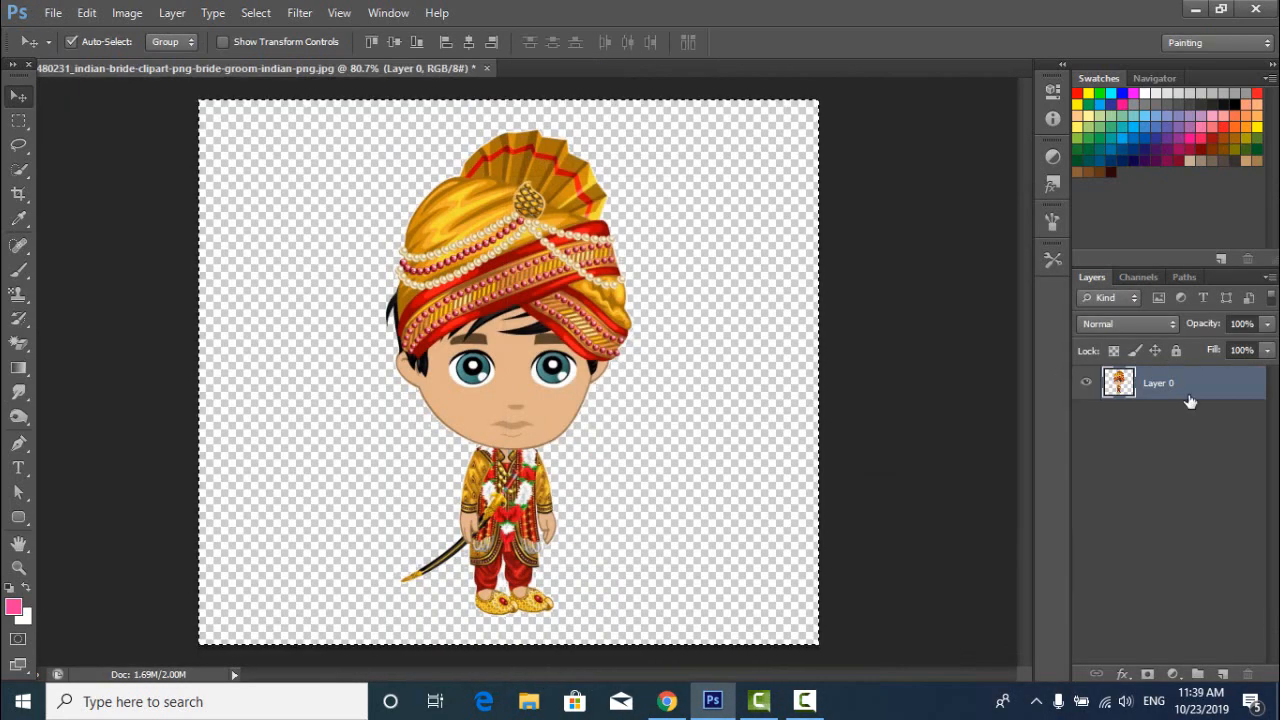
pyautogui.hotkey('ctrl', 'n')
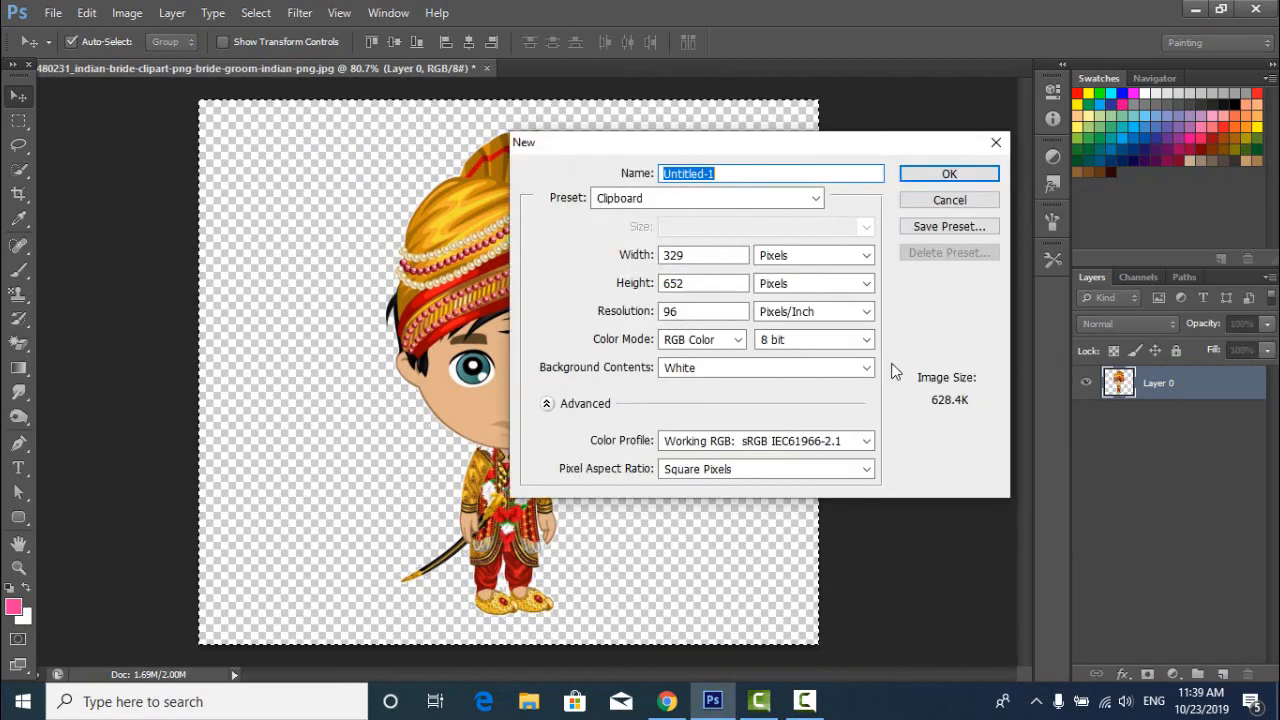
pyautogui.click(949, 175)
pyautogui.click(565, 174)
pyautogui.click(649, 278)
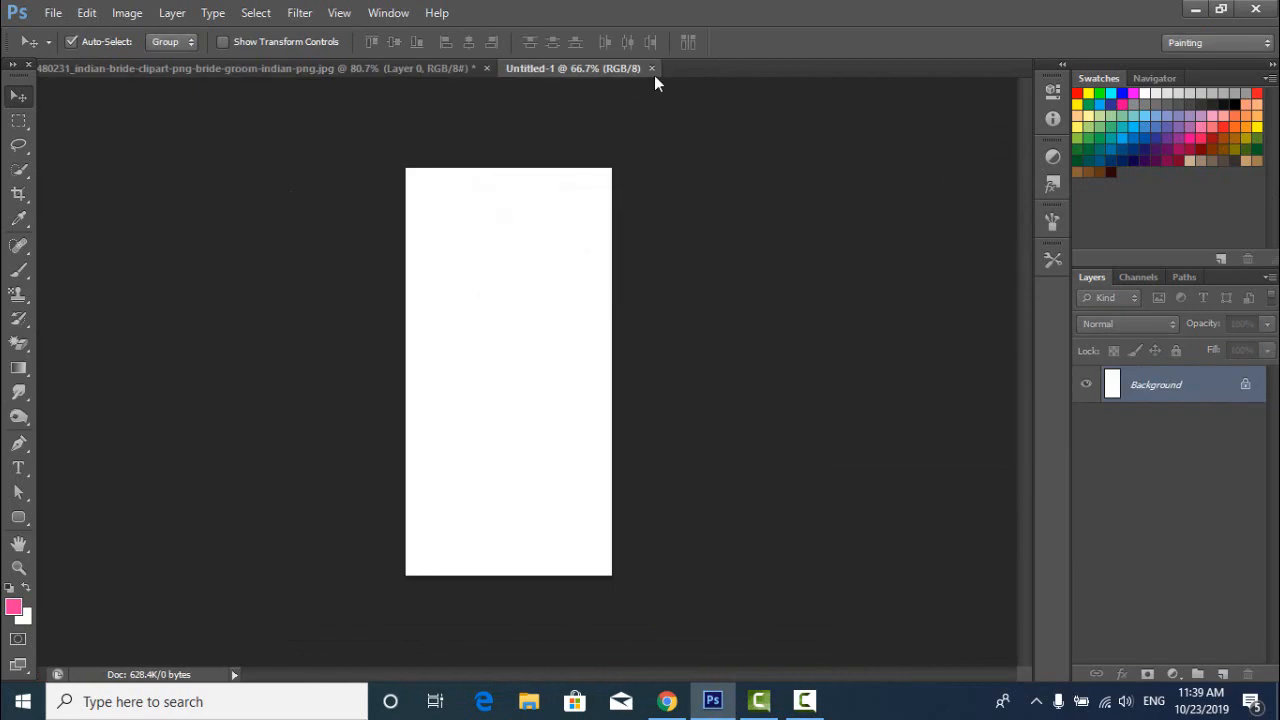
pyautogui.click(651, 68)
# Create a new white document of 10 × 10 centimeters at 150 pixels/inch and float its window over the character image.
pyautogui.click(53, 12)
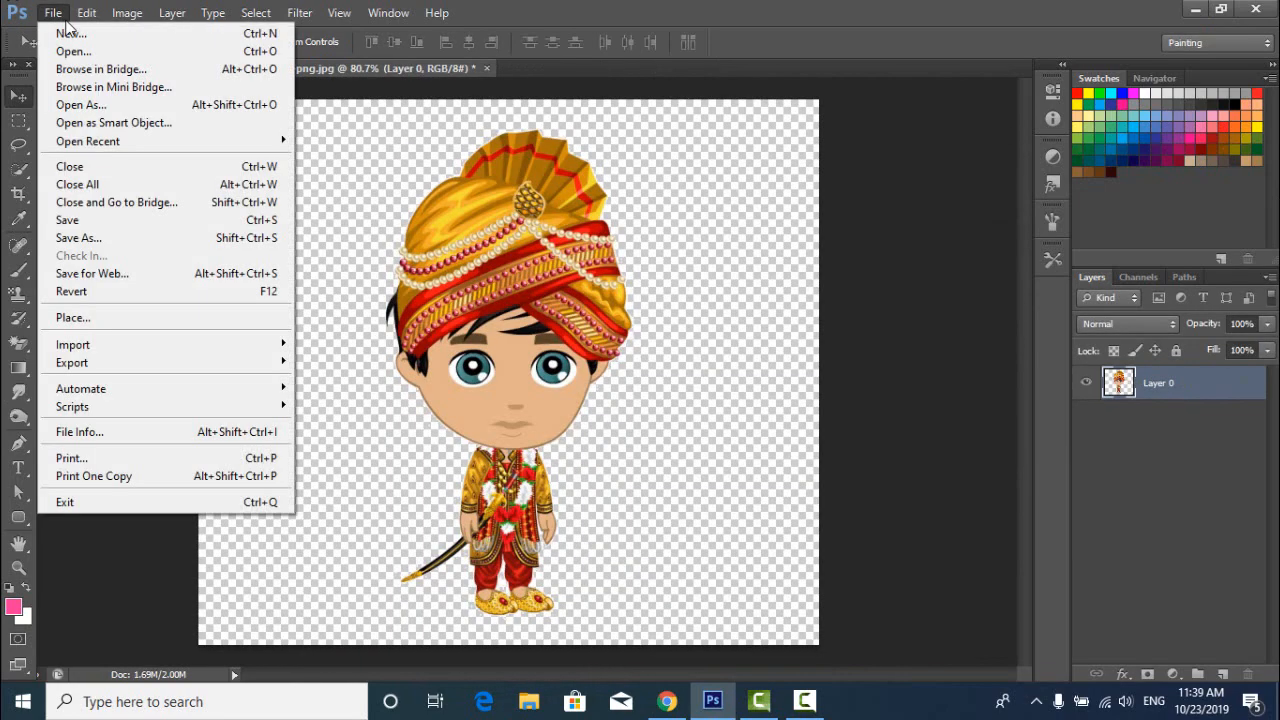
pyautogui.click(60, 31)
pyautogui.click(808, 283)
pyautogui.click(788, 332)
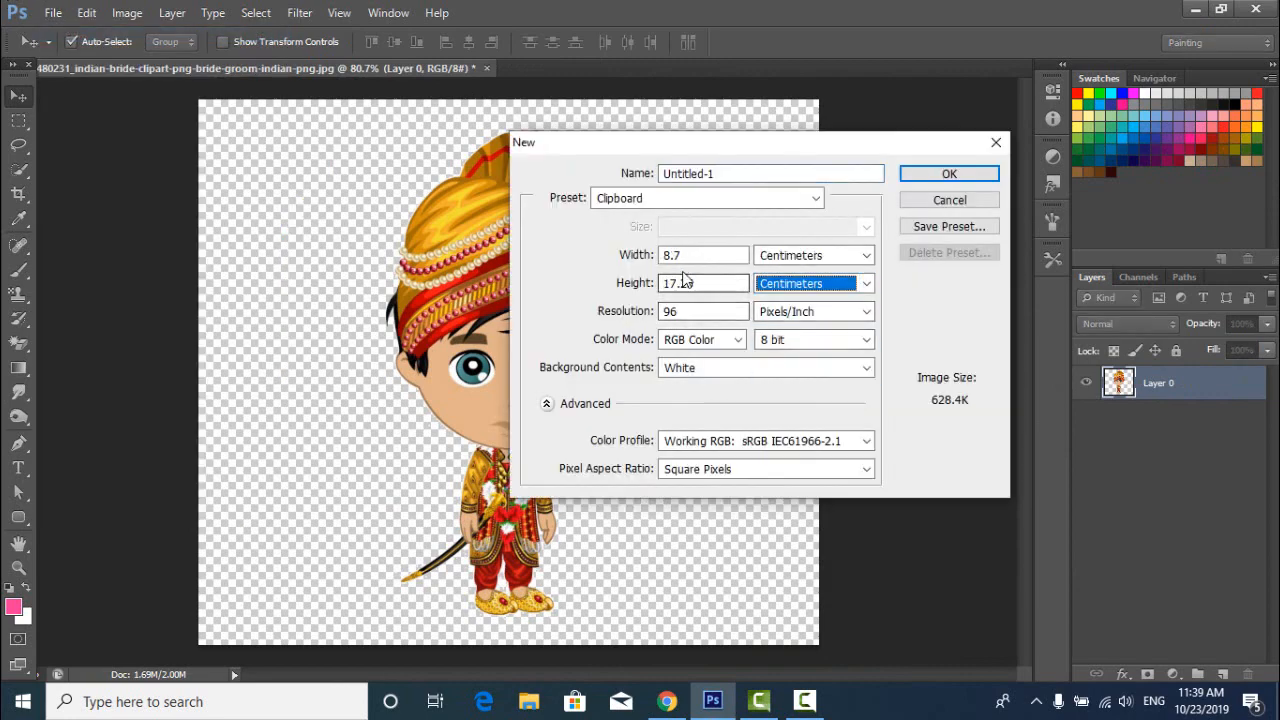
pyautogui.moveTo(688, 256); pyautogui.dragTo(594, 253)
pyautogui.moveTo(690, 284); pyautogui.dragTo(612, 292)
pyautogui.write('10')
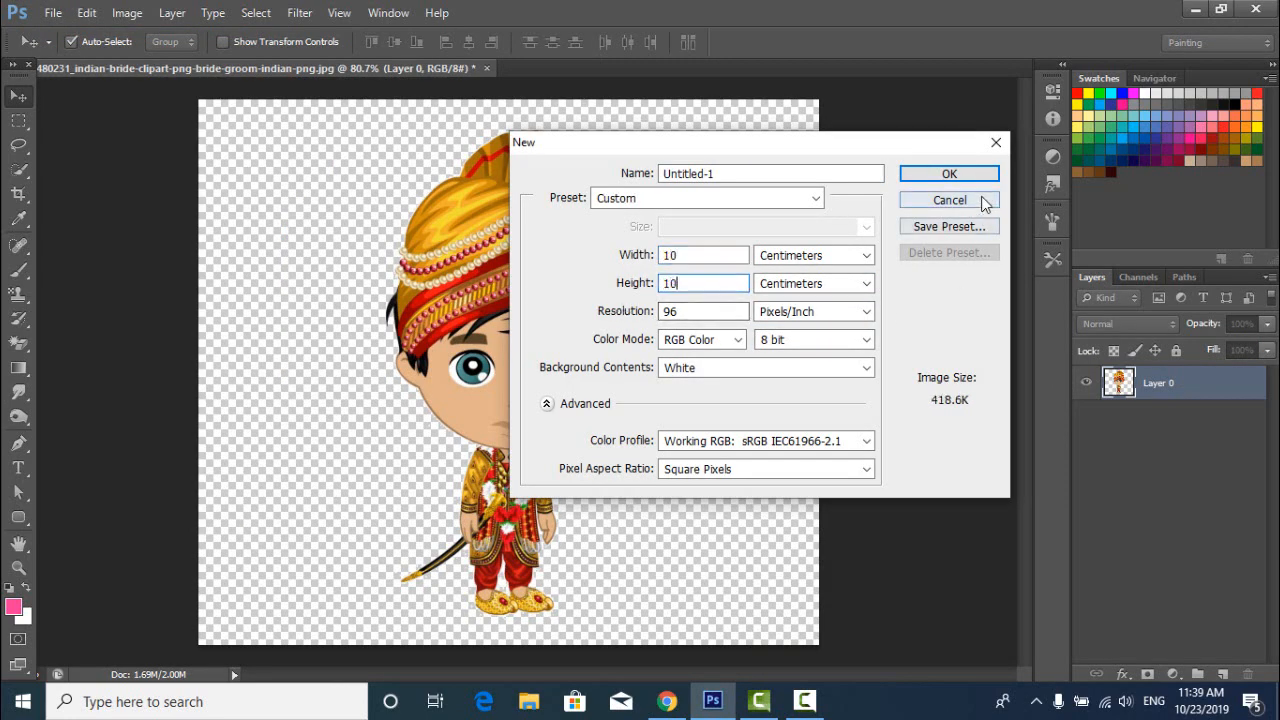
pyautogui.write('150')
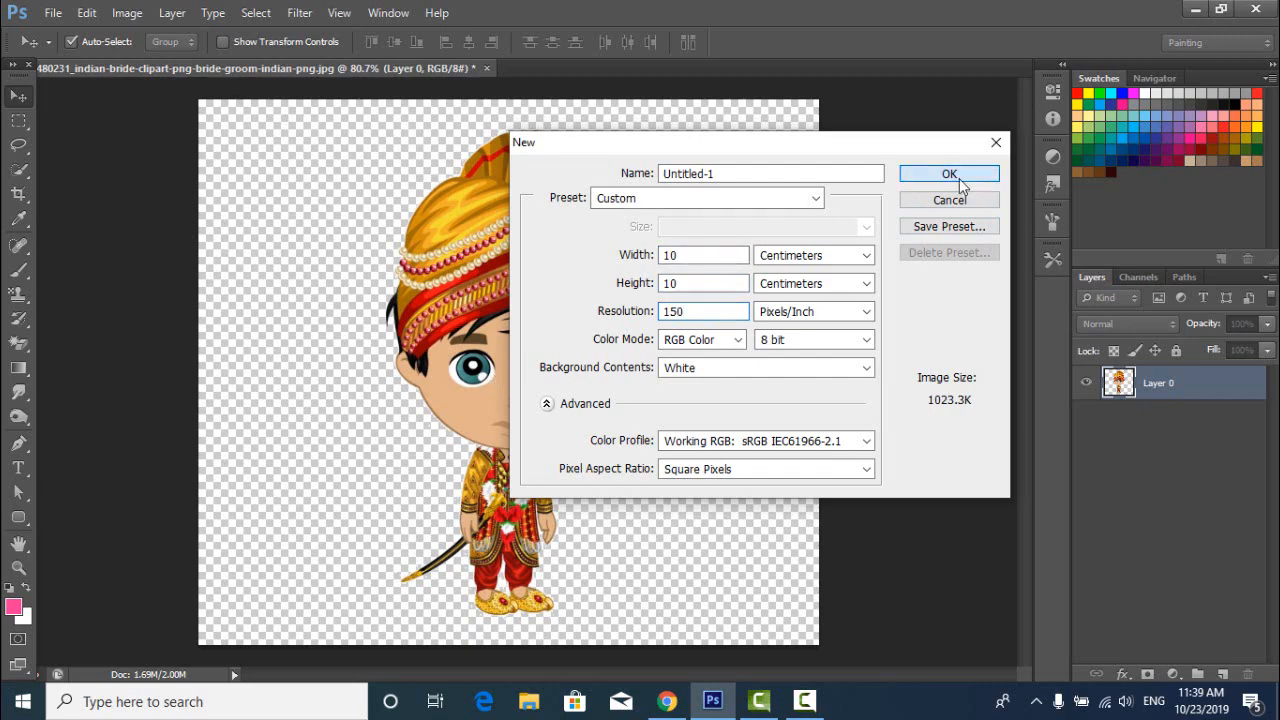
pyautogui.click(949, 174)
pyautogui.moveTo(562, 68); pyautogui.dragTo(818, 173)
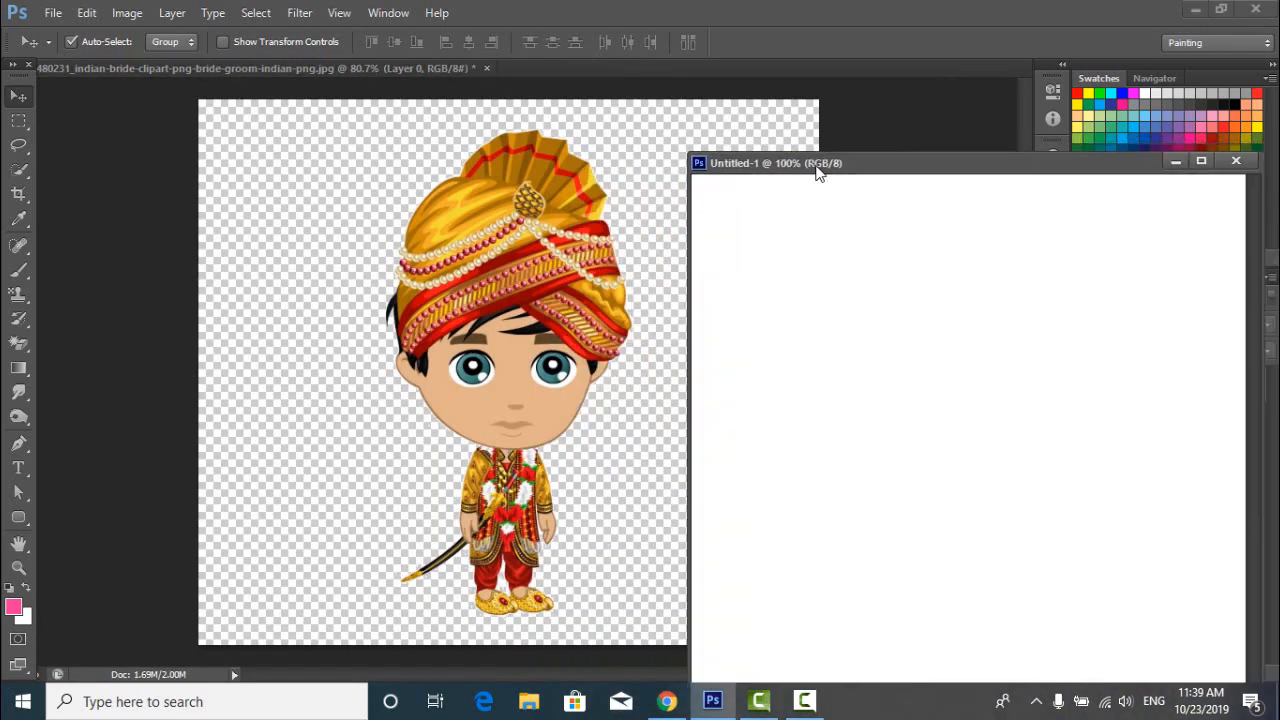
pyautogui.click(271, 253)
pyautogui.moveTo(514, 436); pyautogui.dragTo(940, 390)
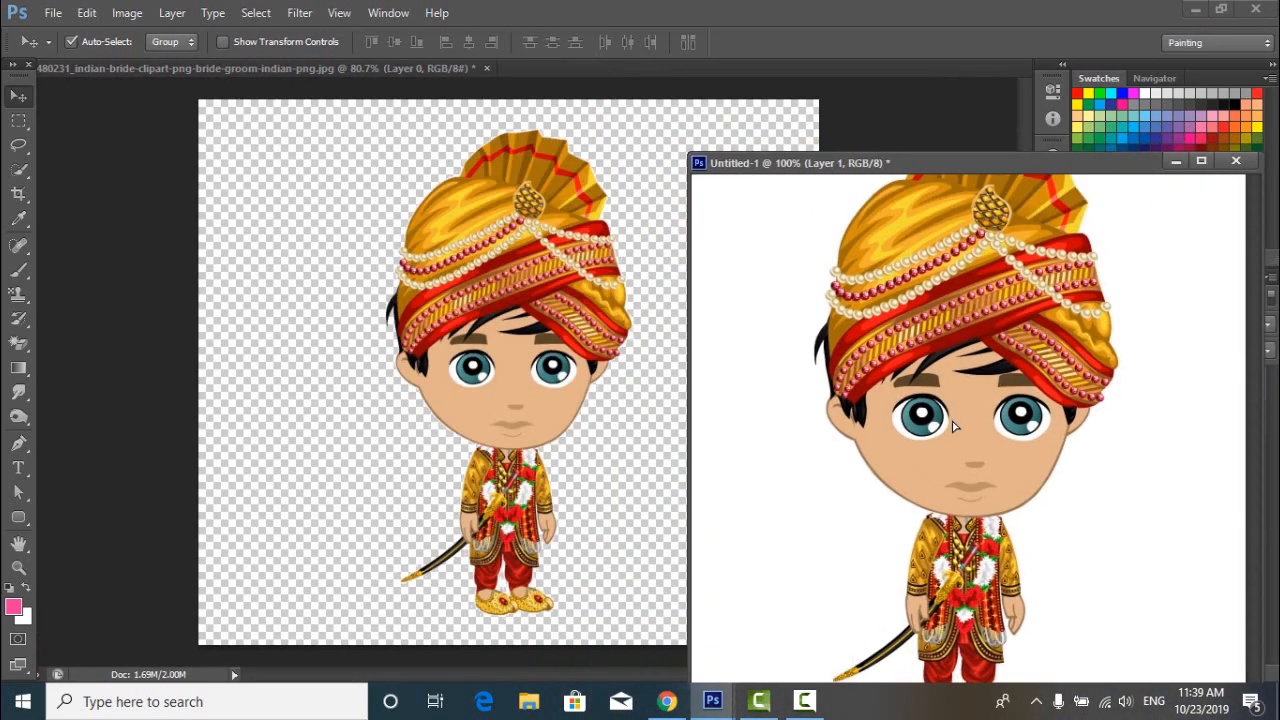
pyautogui.click(383, 340)
# Select the character's turbaned head with an elliptical marquee and copy it into the new 10 cm document.
pyautogui.rightClick(18, 120)
pyautogui.click(80, 138)
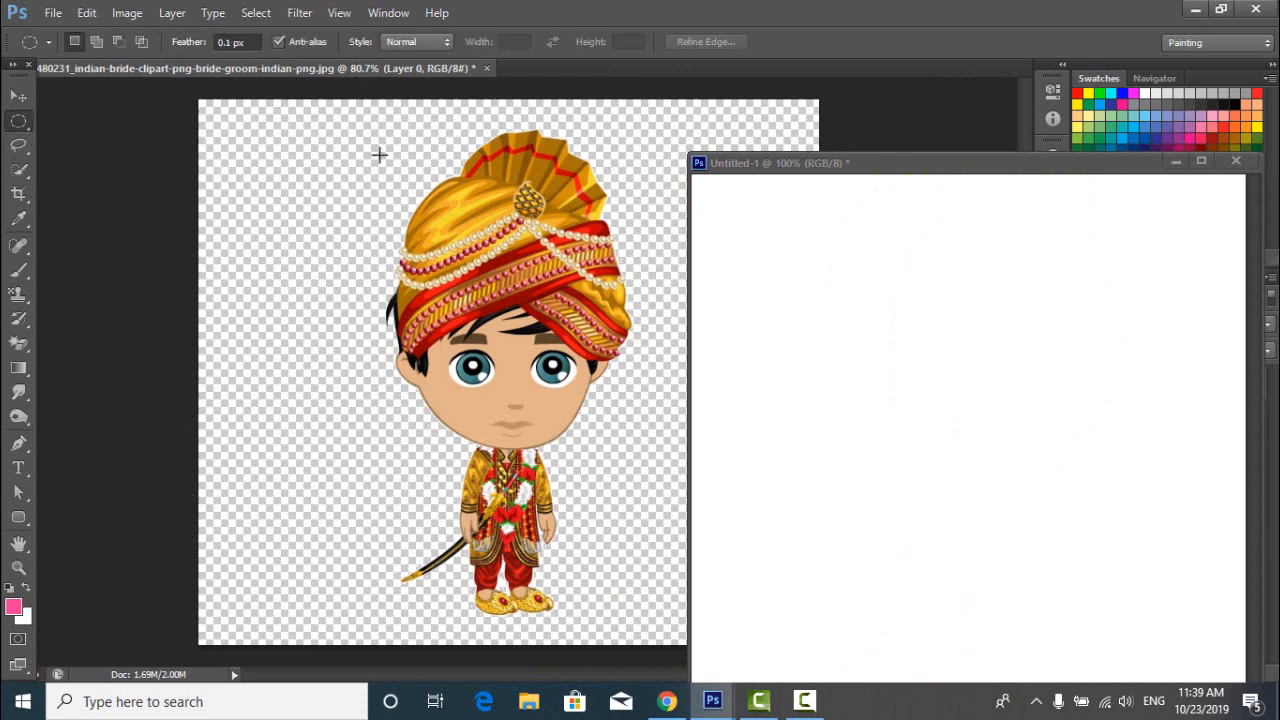
pyautogui.moveTo(425, 129); pyautogui.dragTo(651, 450)
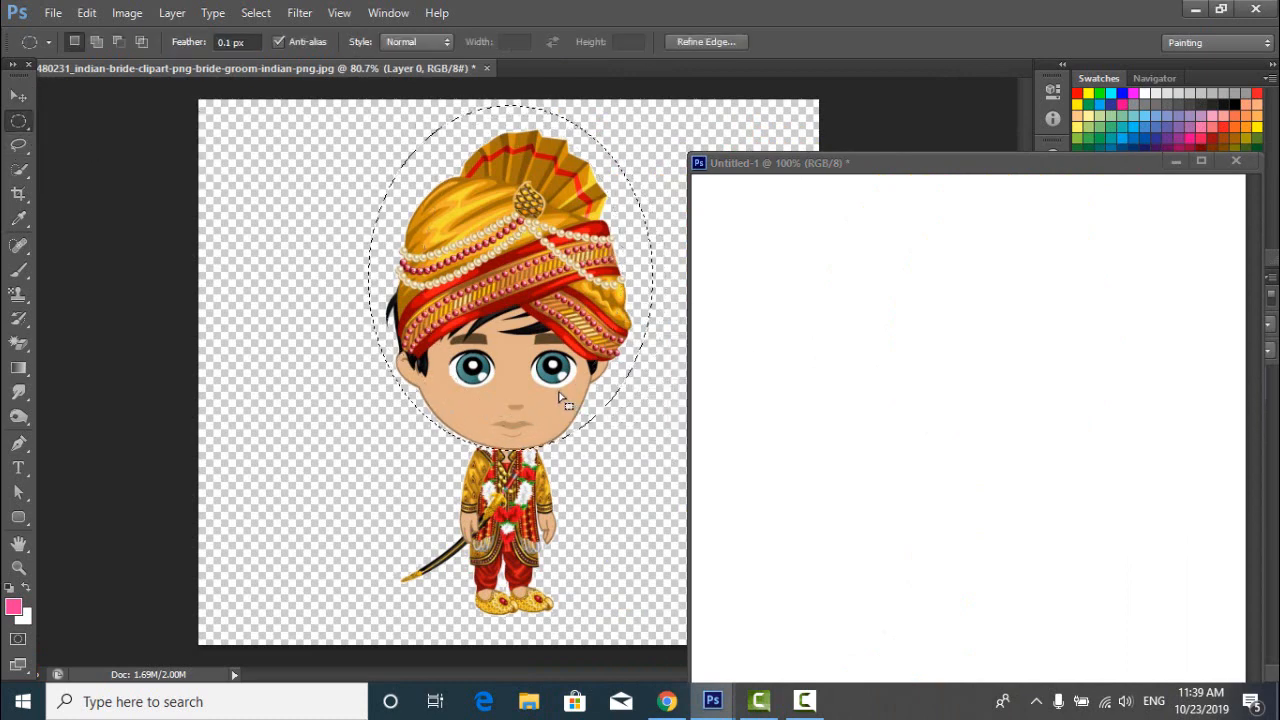
pyautogui.press('v')
pyautogui.moveTo(566, 400); pyautogui.dragTo(979, 465)
pyautogui.moveTo(941, 163); pyautogui.dragTo(515, 114)
# Cover the left-hand eye on the copied head by filling an elliptical selection with skin color sampled from the face.
pyautogui.scroll(3, 628, 518)
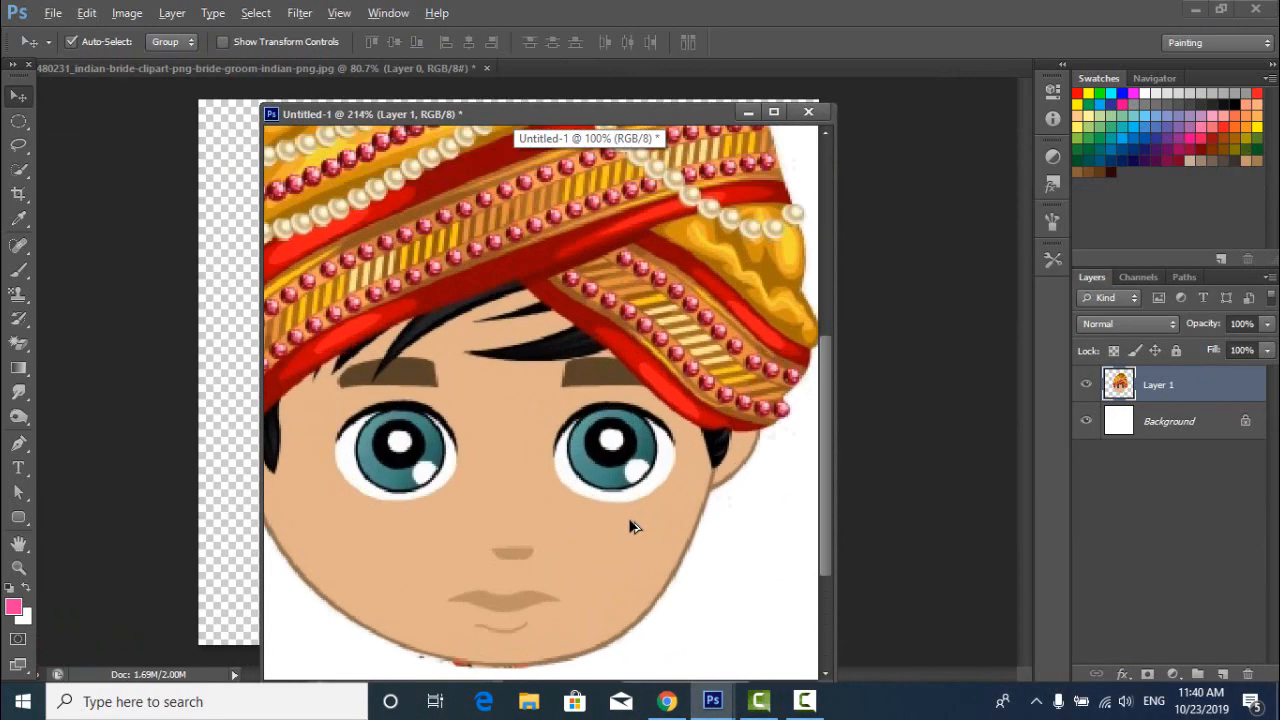
pyautogui.scroll(1, 357, 475)
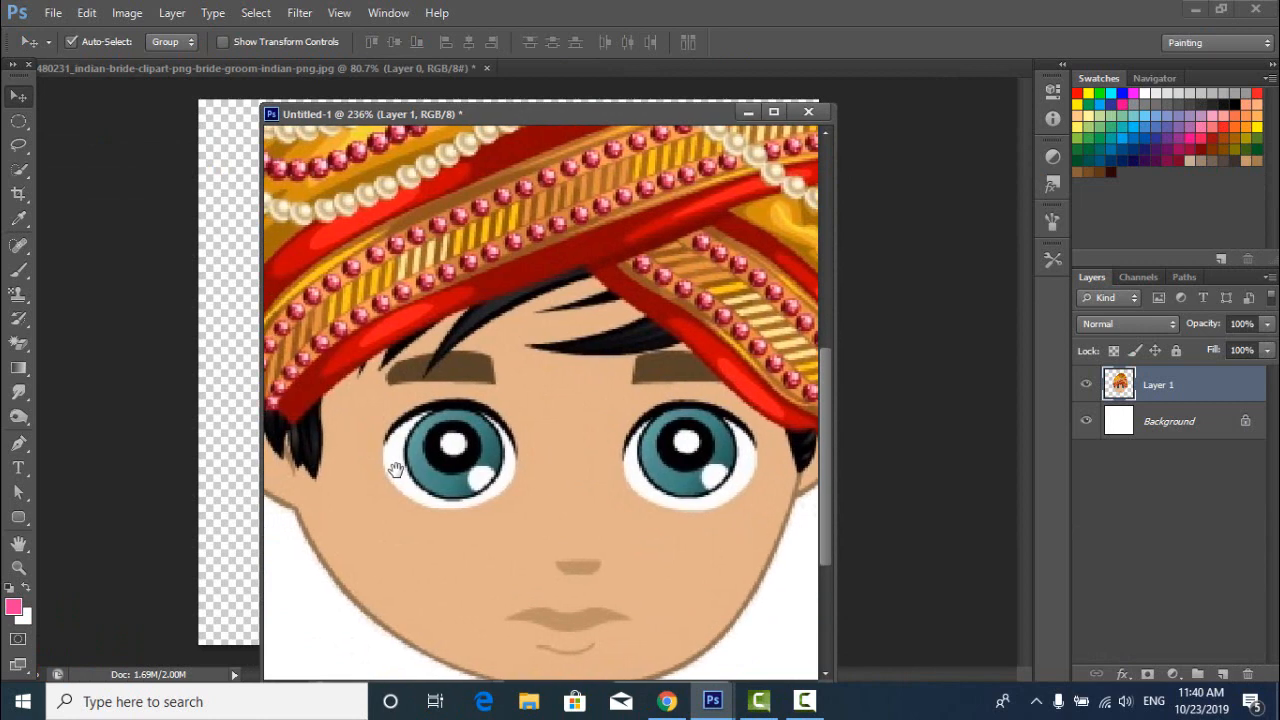
pyautogui.click(1191, 432)
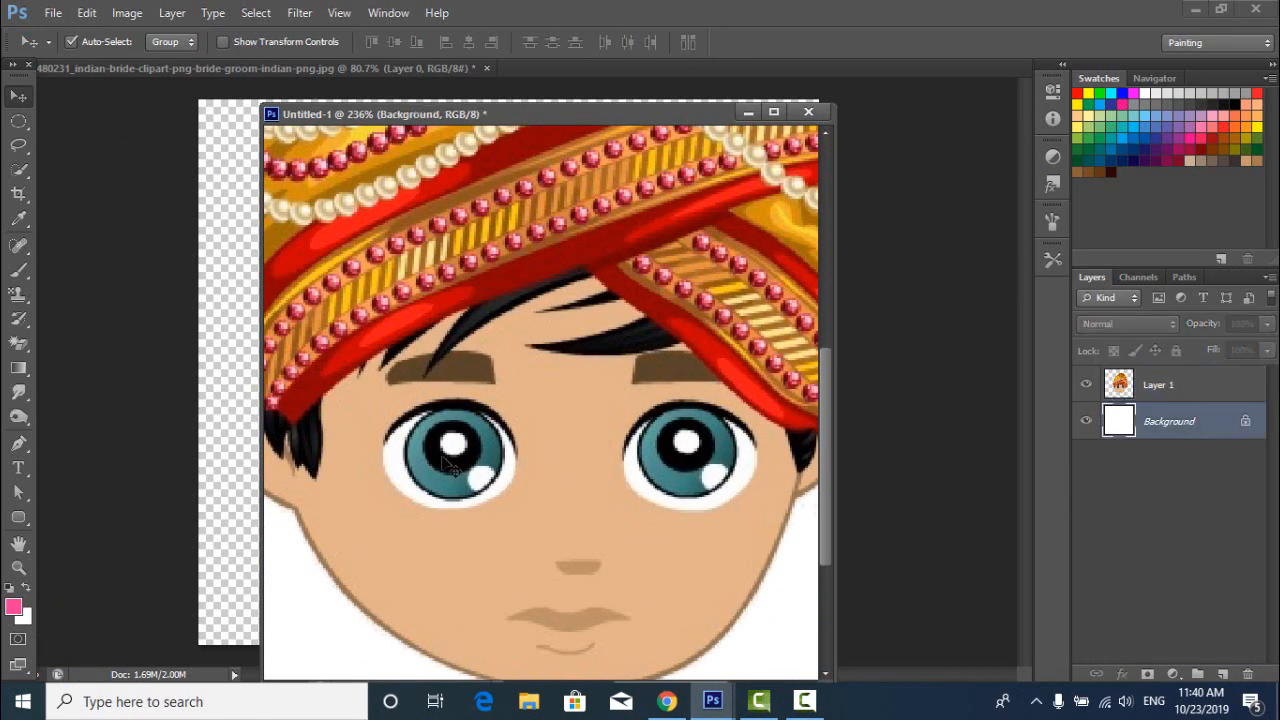
pyautogui.click(444, 460)
pyautogui.moveTo(18, 120); pyautogui.dragTo(100, 143)
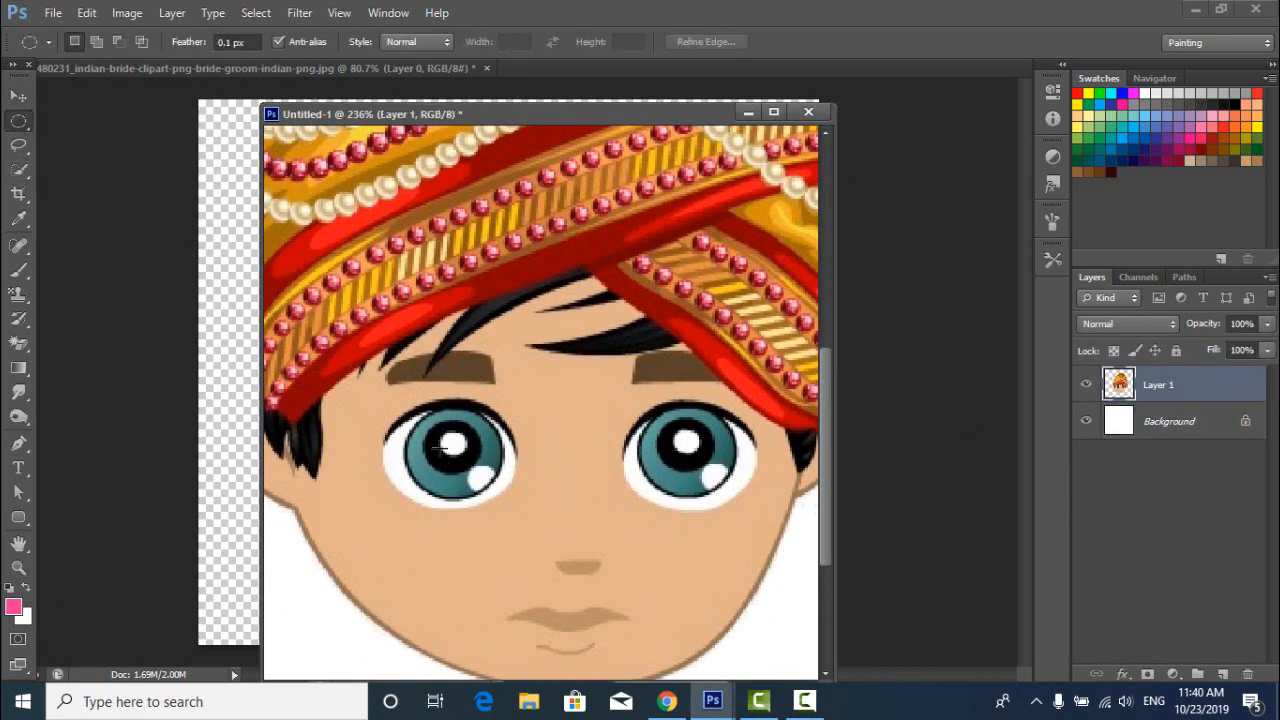
pyautogui.moveTo(384, 404); pyautogui.dragTo(537, 522)
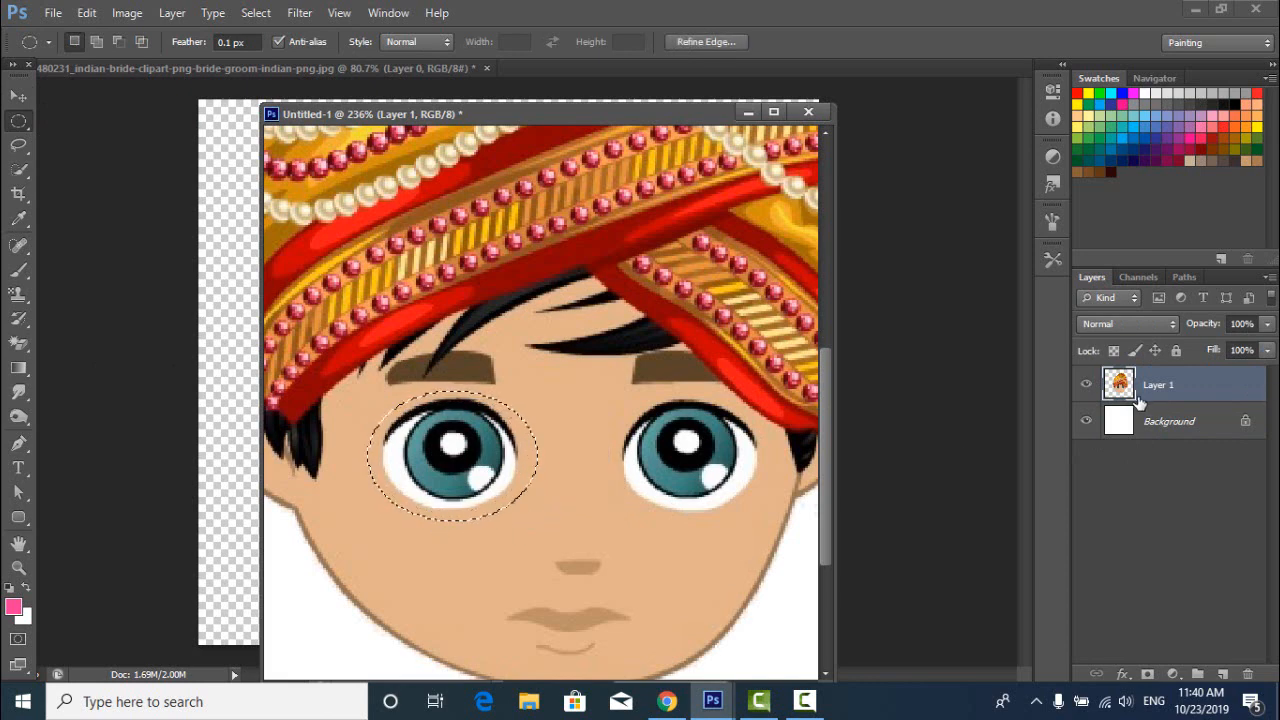
pyautogui.click(18, 218)
pyautogui.click(499, 568)
pyautogui.click(16, 97)
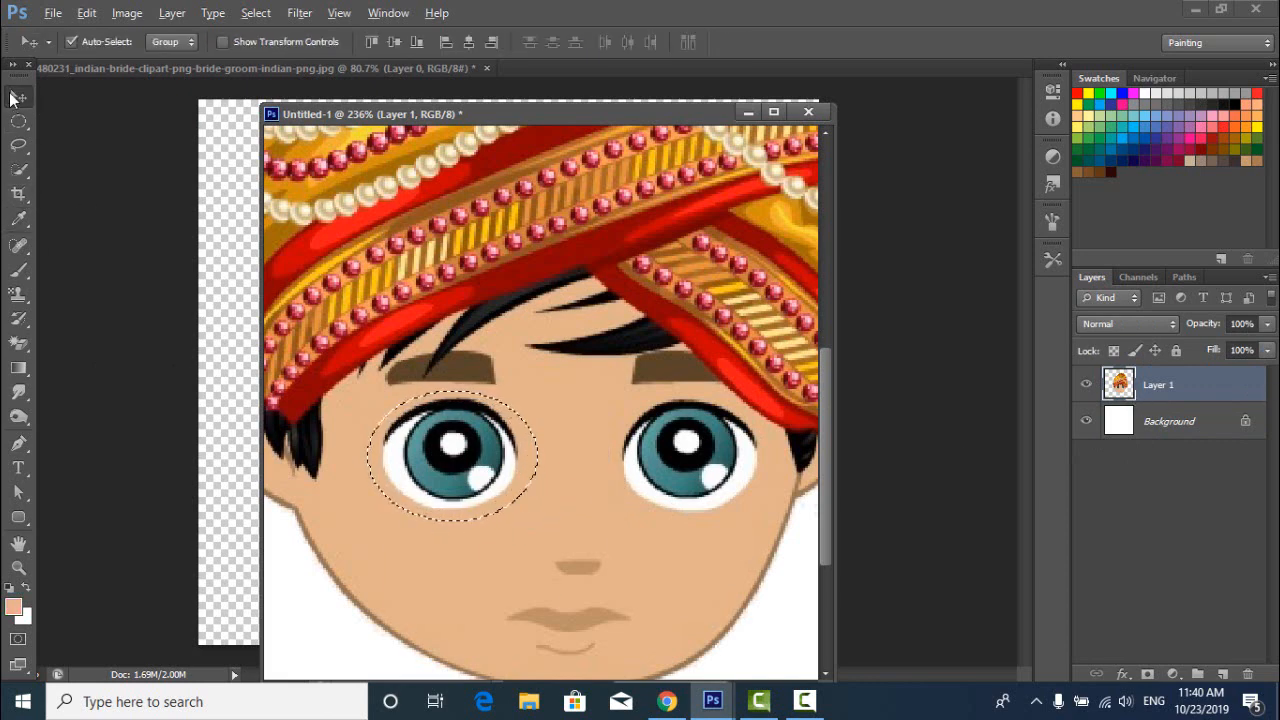
pyautogui.hotkey('alt', 'Delete')
pyautogui.hotkey('ctrl', 'd')
# Cover the right-hand eye by filling an elliptical selection around it with the sampled skin color.
pyautogui.click(18, 120)
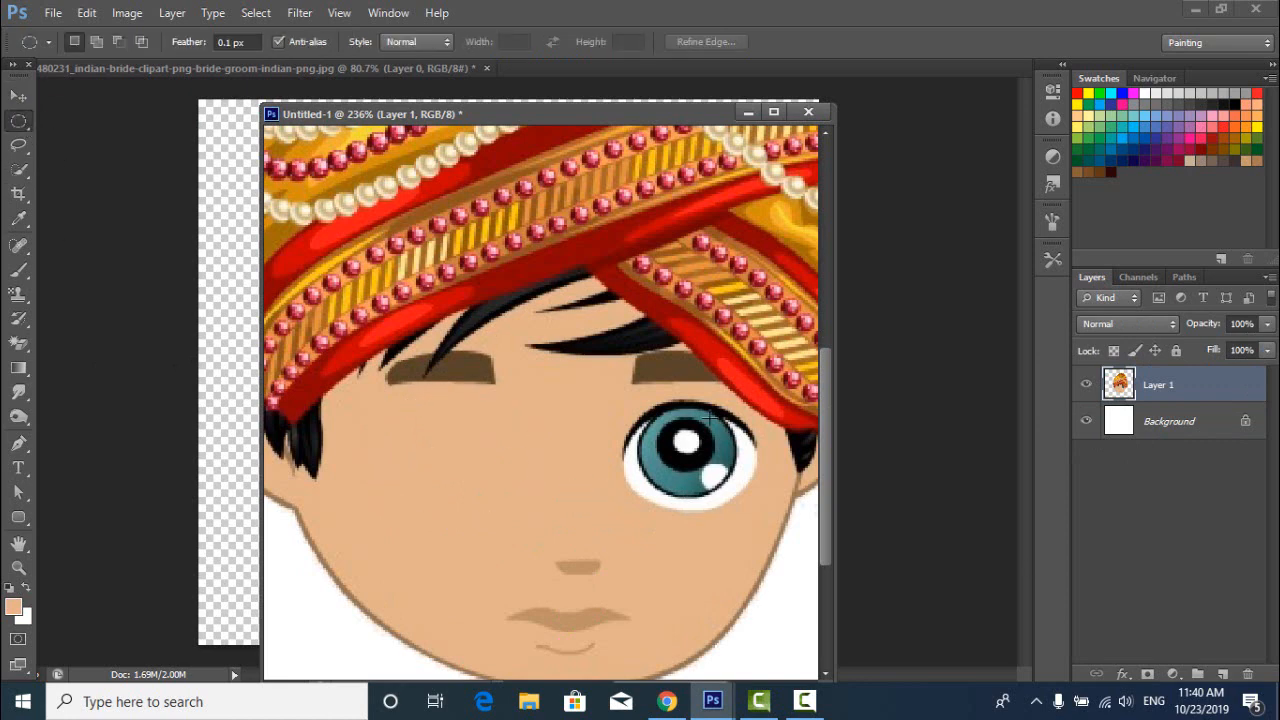
pyautogui.moveTo(622, 403); pyautogui.dragTo(768, 514)
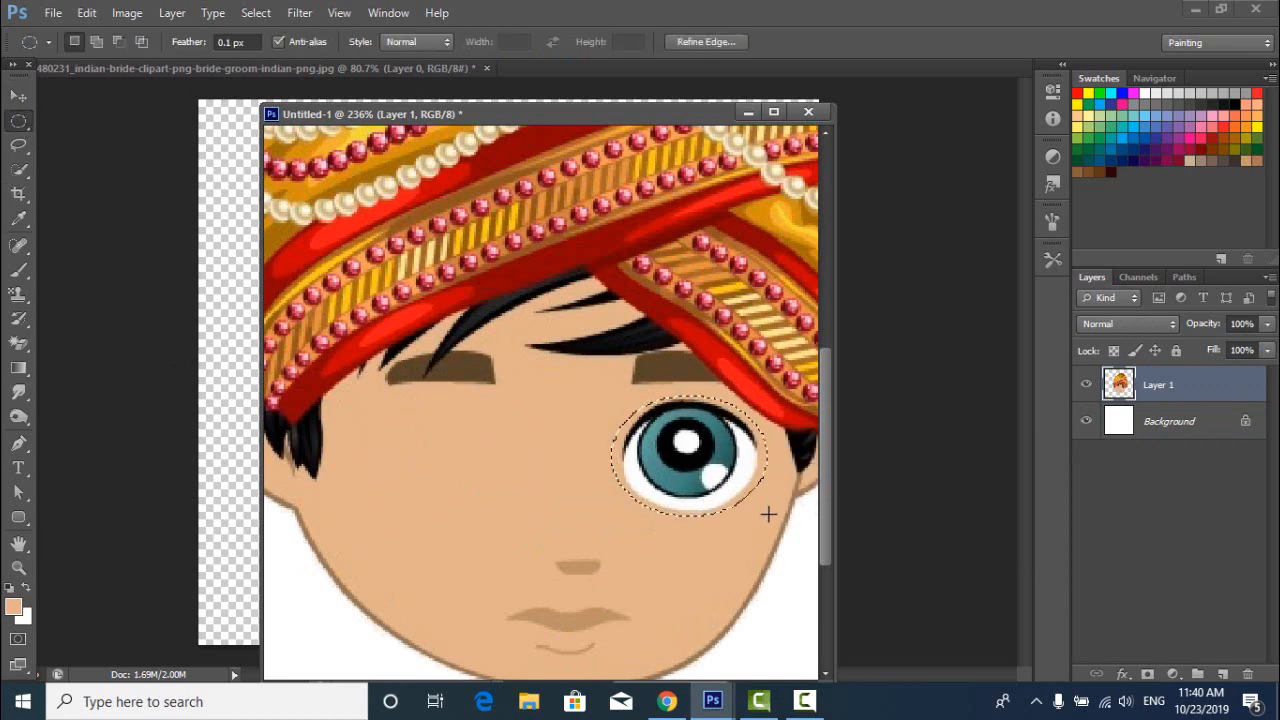
pyautogui.hotkey('ctrl', 'd')
# Cover the nose and mouth by filling an elliptical selection around them with the sampled skin color.
pyautogui.scroll(-1, 491, 537)
pyautogui.moveTo(472, 526)
pyautogui.mouseDown()
pyautogui.moveTo(566, 600)
pyautogui.moveTo(662, 650)
pyautogui.mouseUp()
pyautogui.hotkey('alt', 'BackSpace')
pyautogui.hotkey('ctrl', 'd')
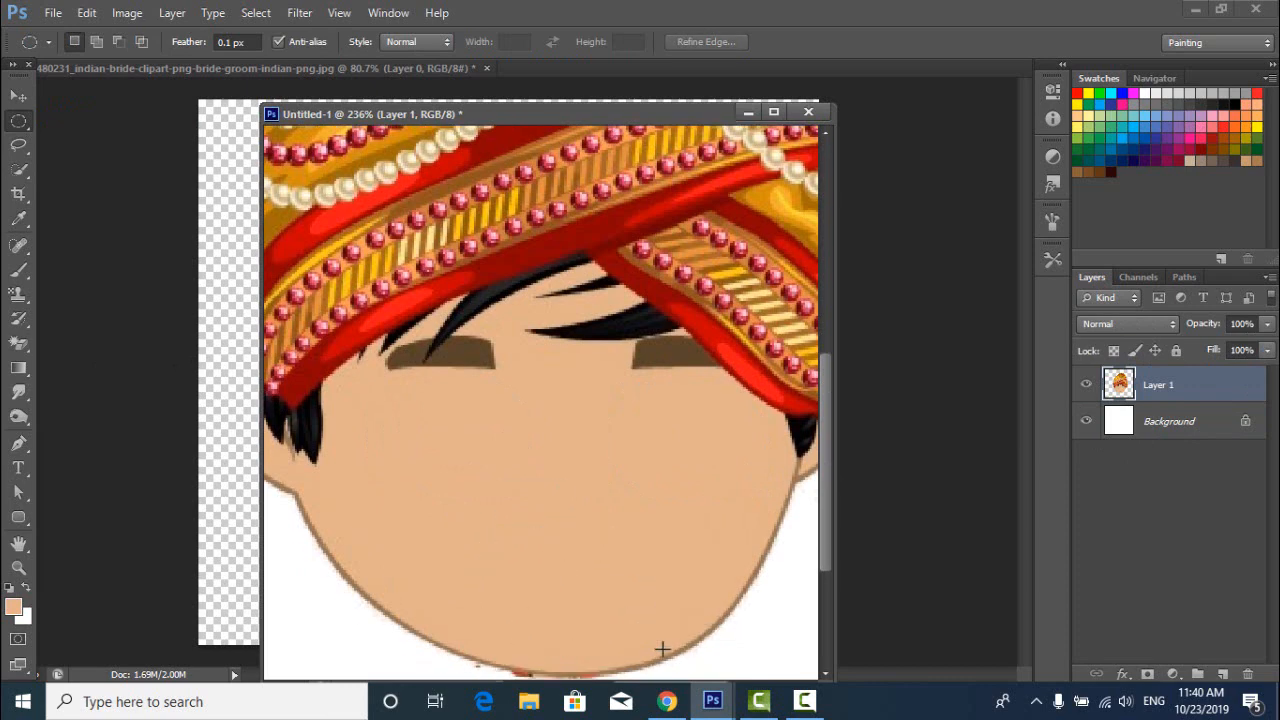
# Delete the white Background layer so the blank-faced head sits on transparency.
pyautogui.hotkey('ctrl', '0')
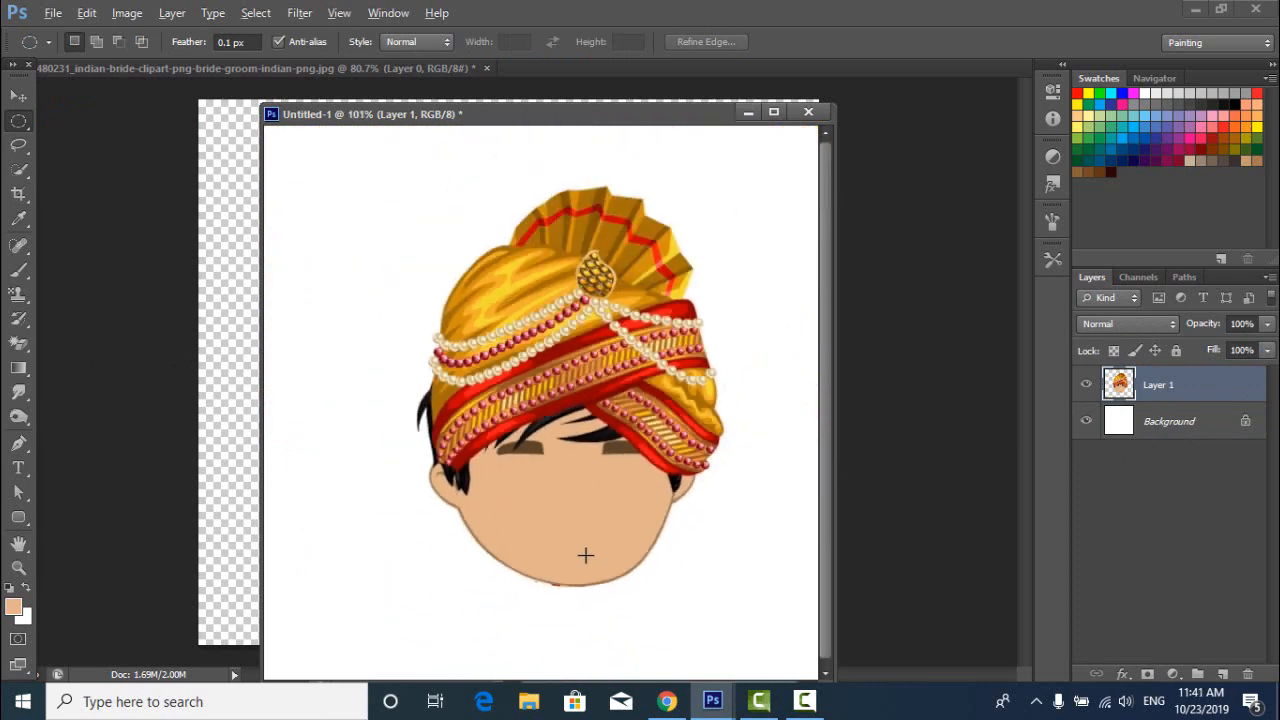
pyautogui.press('v')
pyautogui.moveTo(1274, 676); pyautogui.dragTo(1248, 674)
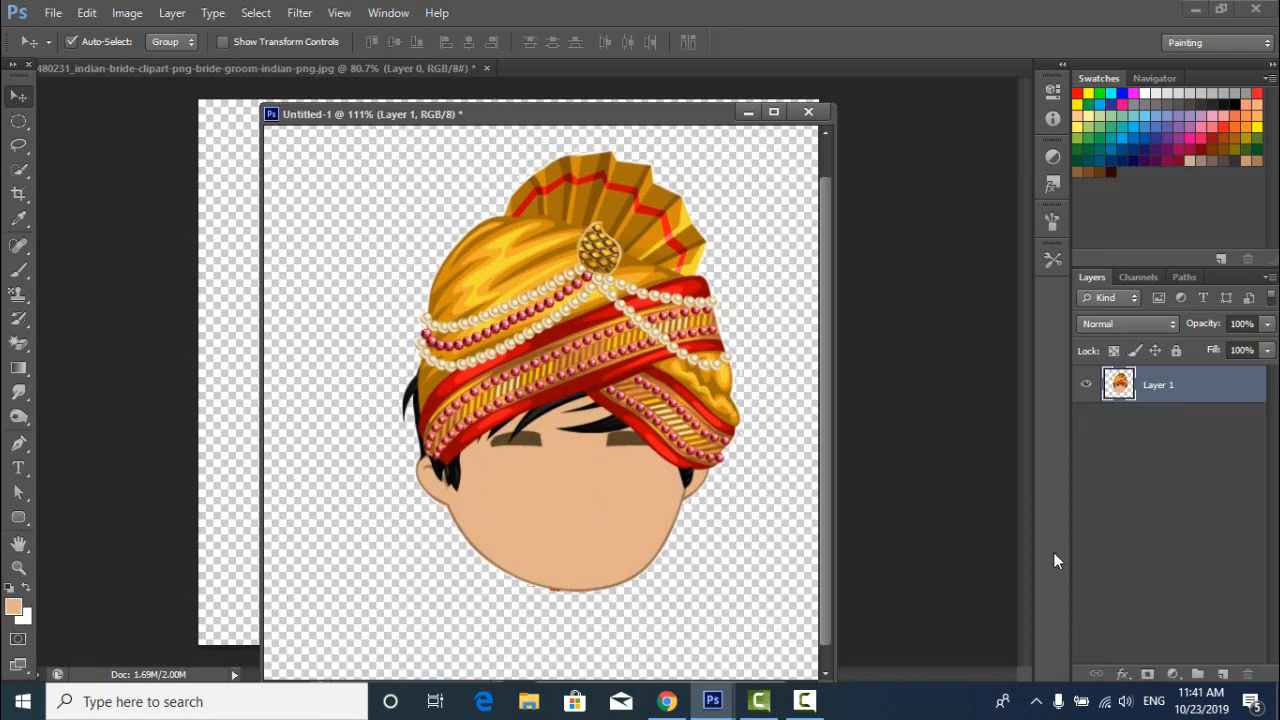
# Start saving the head document as a new file and create a Desktop folder named boy as its location.
pyautogui.click(60, 15)
pyautogui.click(110, 256)
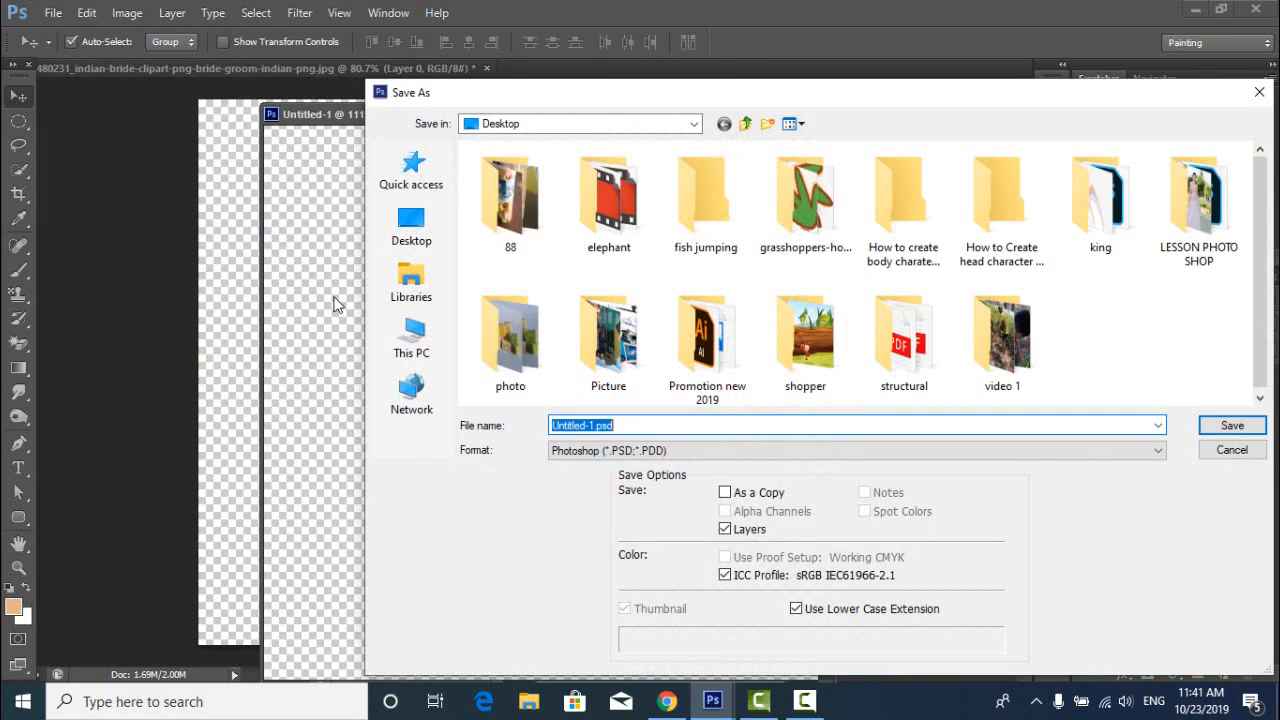
pyautogui.click(991, 391)
pyautogui.rightClick(1000, 375)
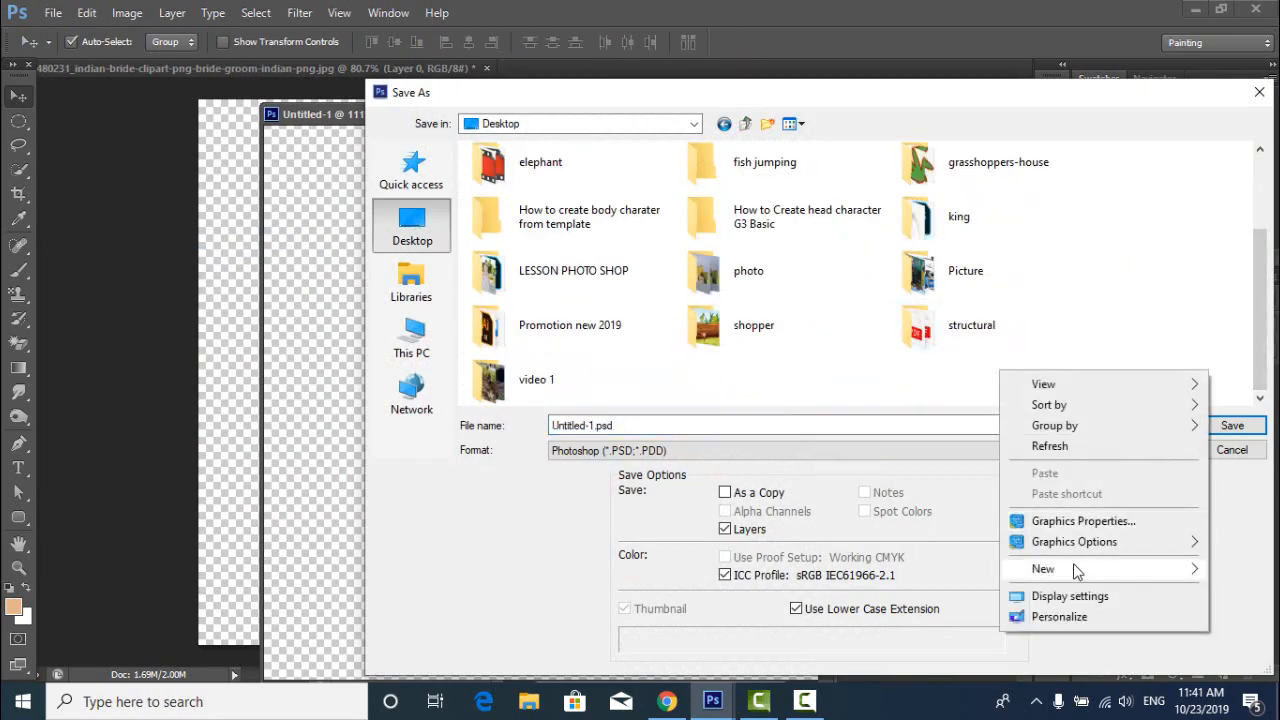
pyautogui.moveTo(1073, 566)
pyautogui.click(816, 294)
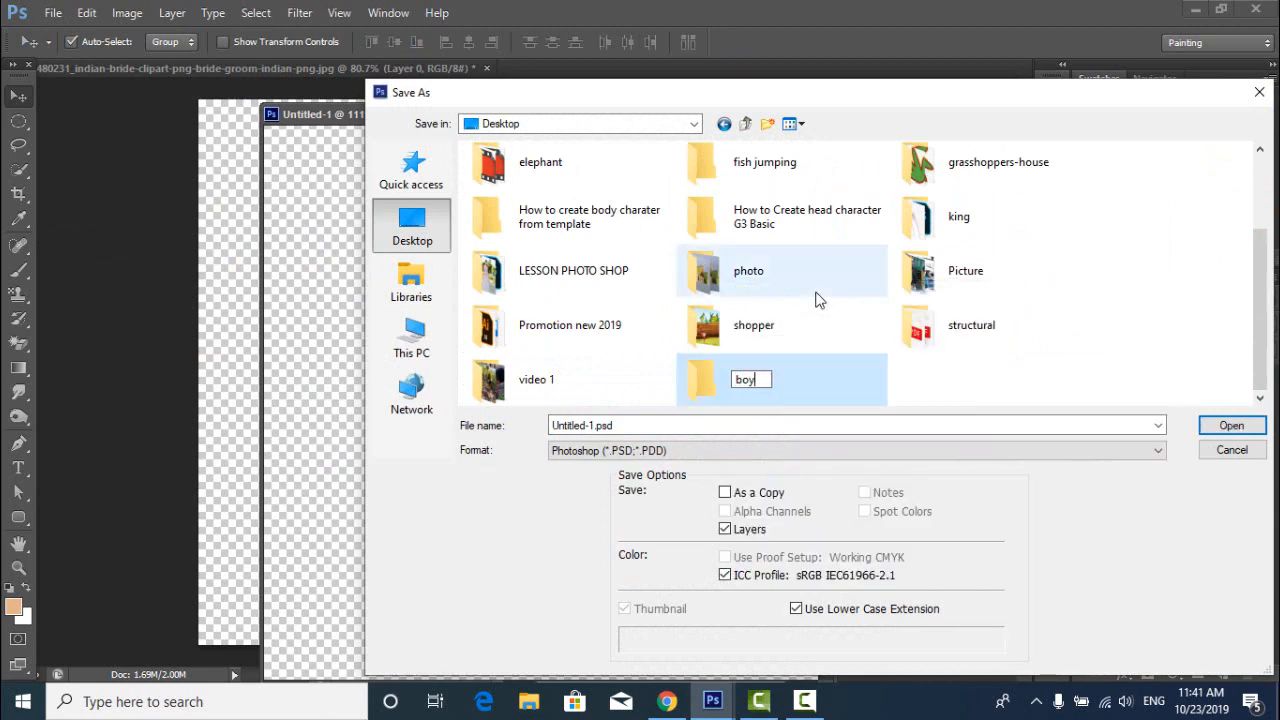
pyautogui.doubleClick(780, 390)
# Save the blank-faced head as a PNG named Head in the boy folder, accepting the PNG options.
pyautogui.write('Head')
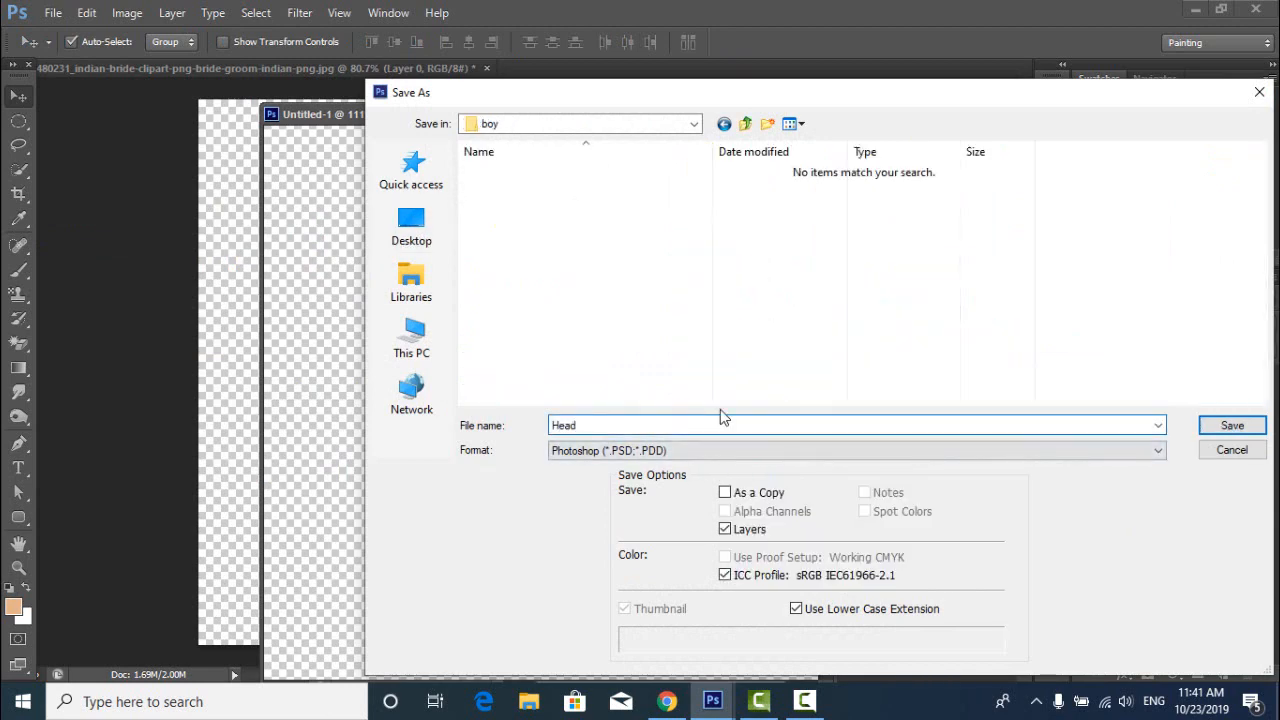
pyautogui.click(780, 450)
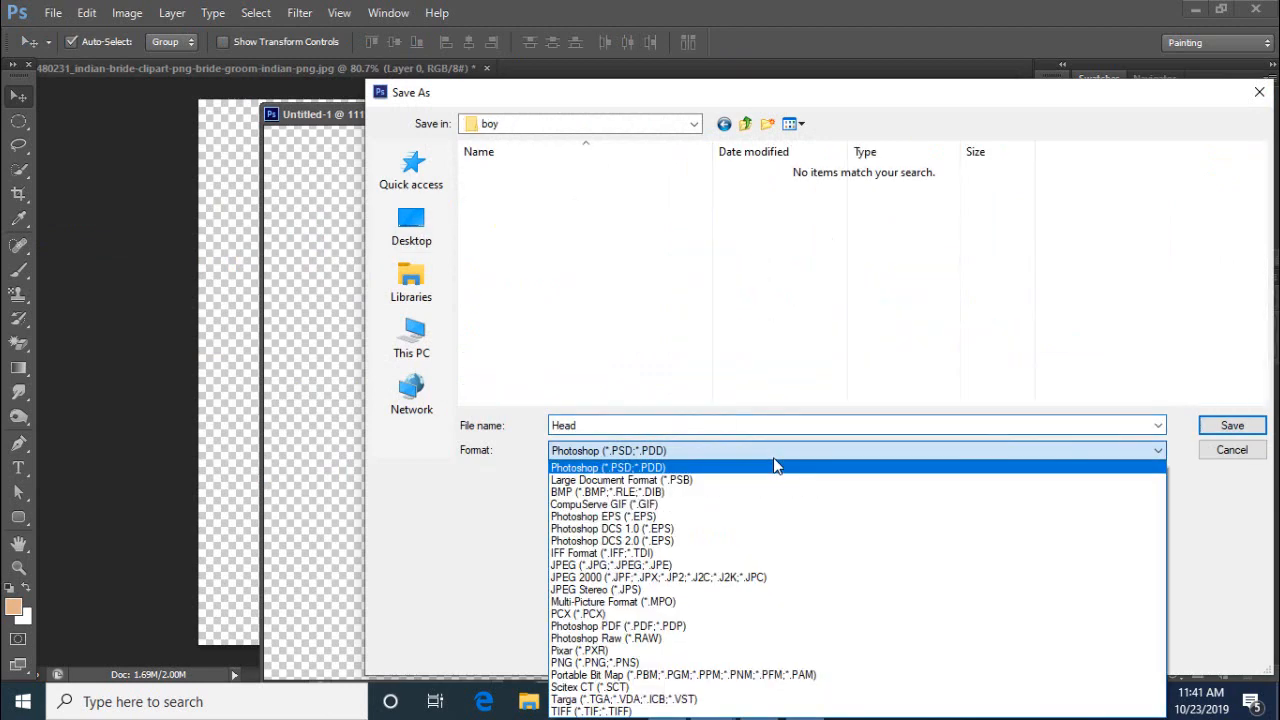
pyautogui.click(625, 664)
pyautogui.click(1217, 425)
pyautogui.click(712, 216)
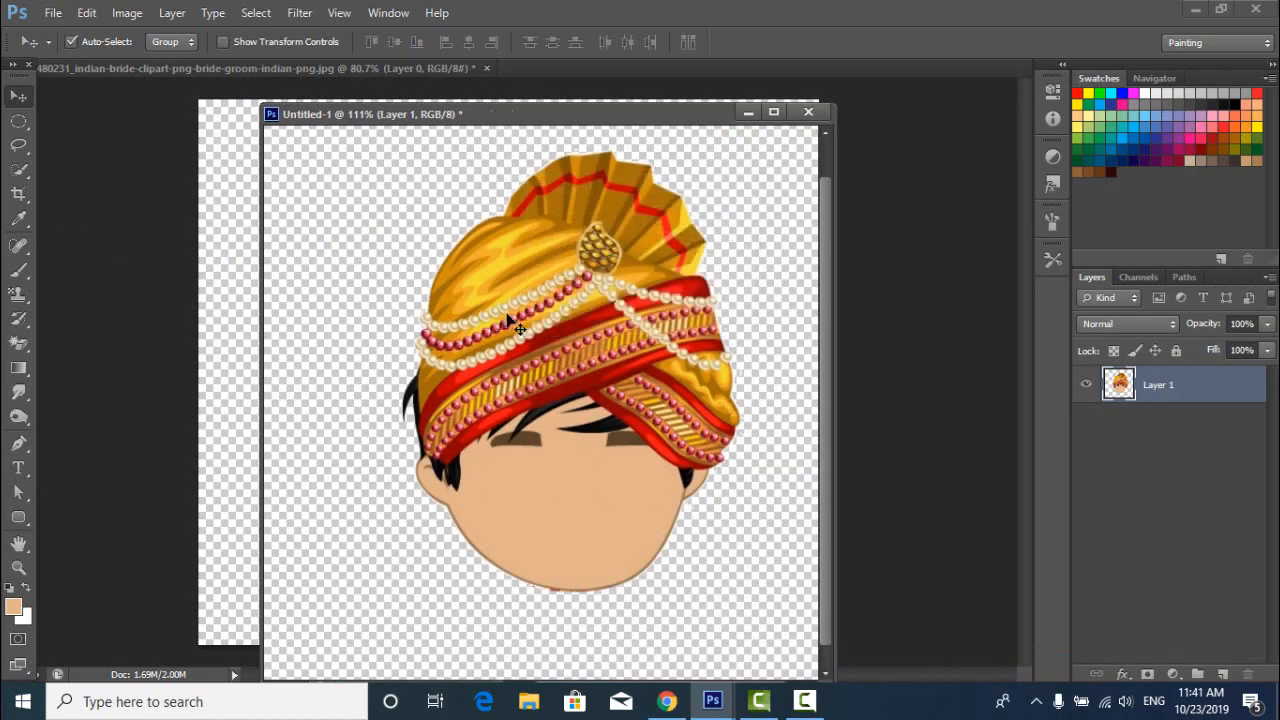
# Undo back to the white Background layer and delete the head layer to empty the Untitled-1 document.
pyautogui.moveTo(518, 328)
pyautogui.mouseDown()
pyautogui.moveTo(525, 310)
pyautogui.moveTo(520, 350)
pyautogui.mouseUp()
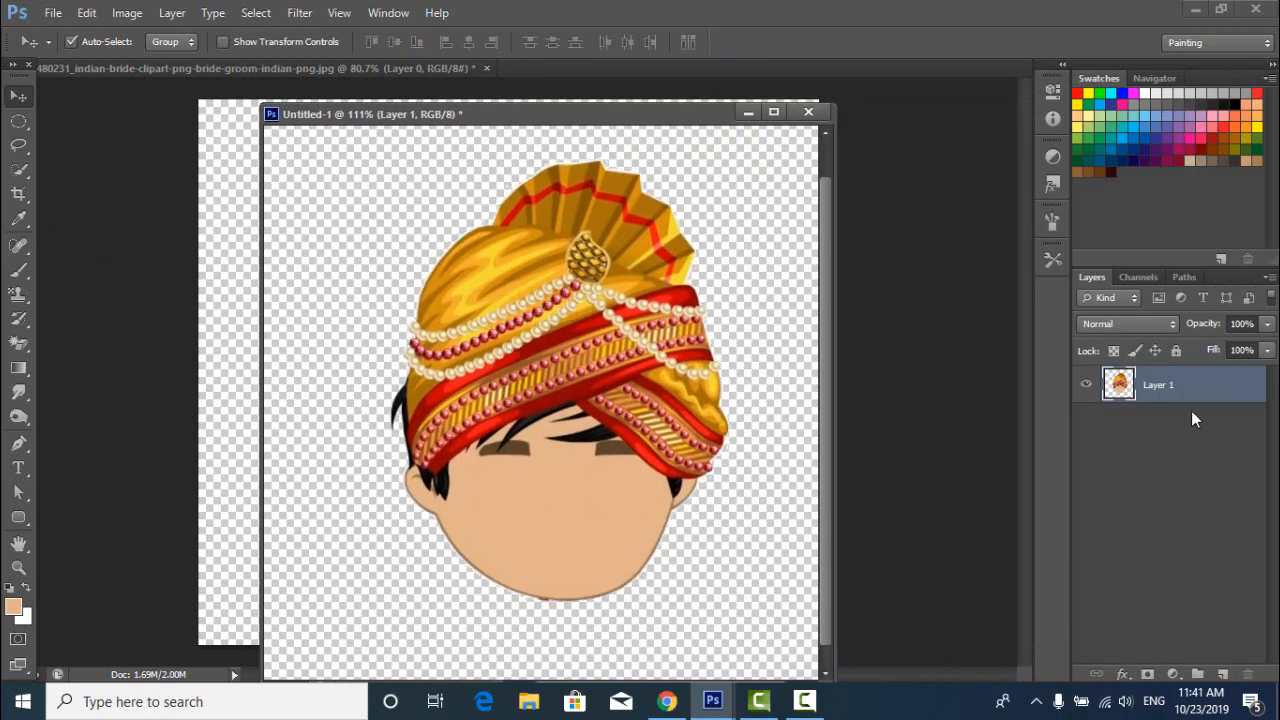
pyautogui.hotkey('ctrl', 'alt', 'z')
pyautogui.hotkey('ctrl', 'alt', 'z')
pyautogui.moveTo(572, 423); pyautogui.dragTo(551, 419)
pyautogui.press('Delete')
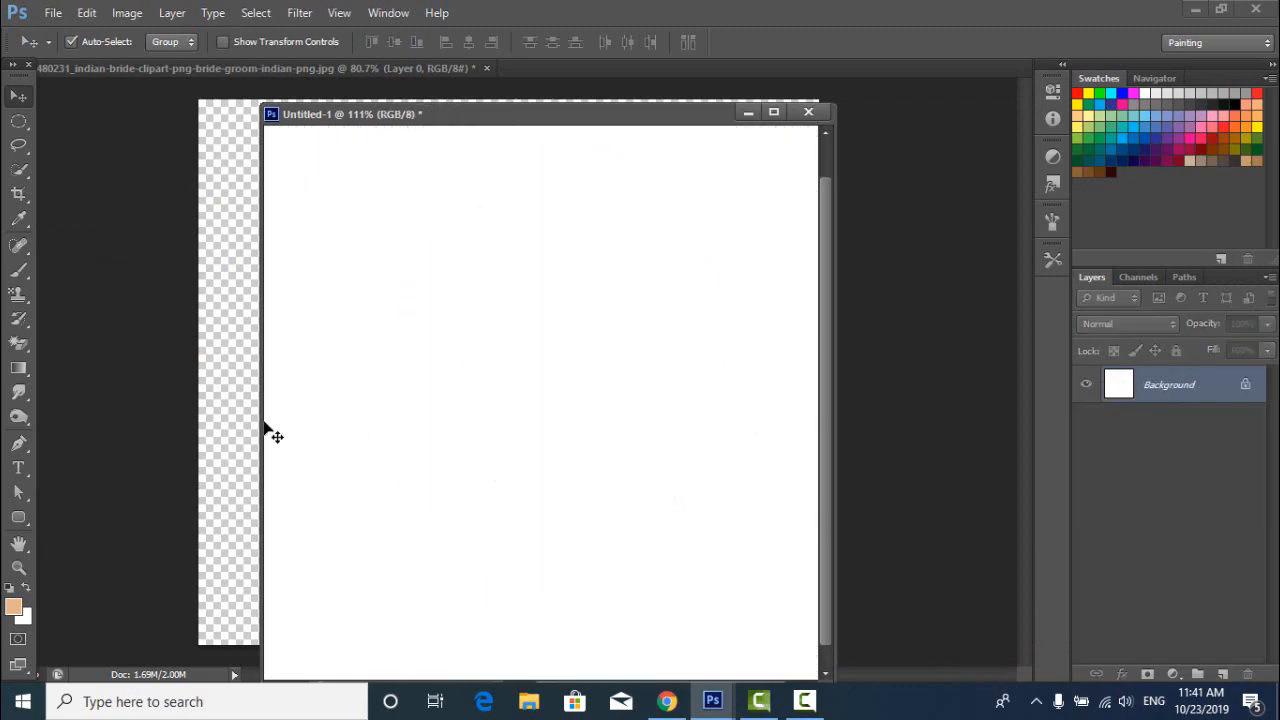
# Move the floating Untitled-1 window aside so the groom cartoon can be worked on next to it.
pyautogui.click(248, 415)
pyautogui.moveTo(391, 122); pyautogui.dragTo(713, 128)
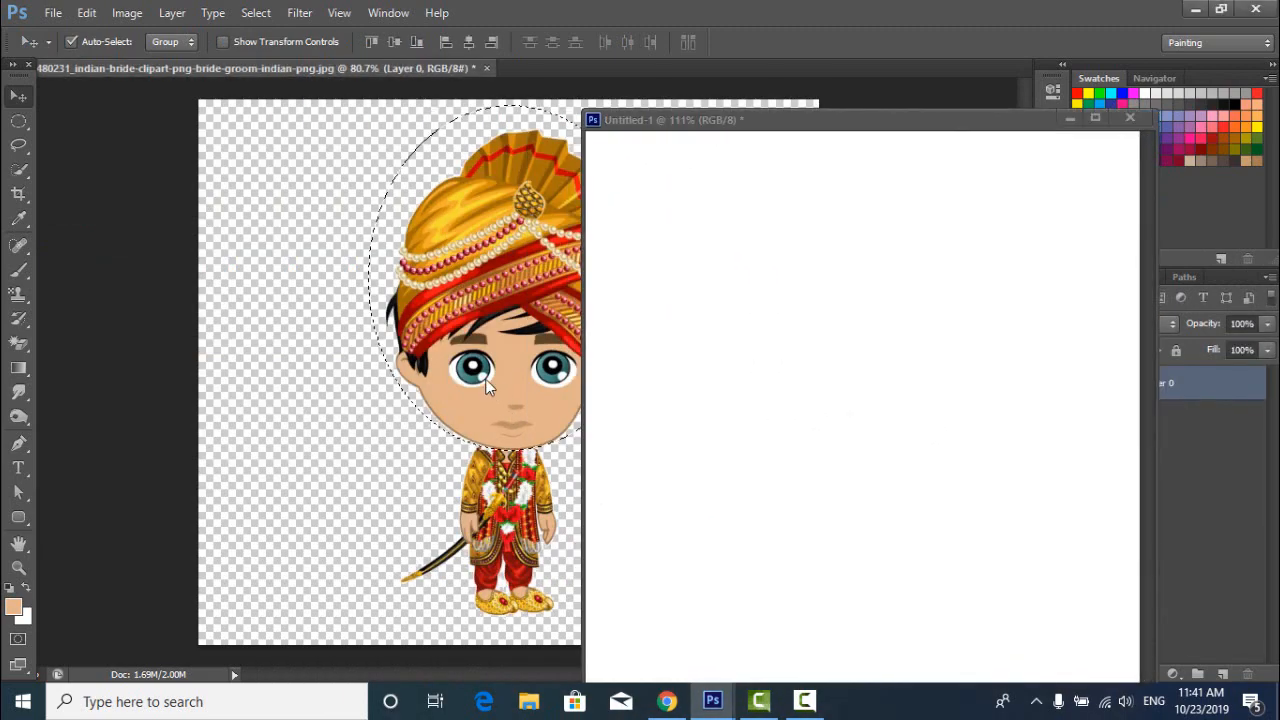
pyautogui.scroll(5, 486, 371)
pyautogui.moveTo(373, 413); pyautogui.dragTo(348, 421)
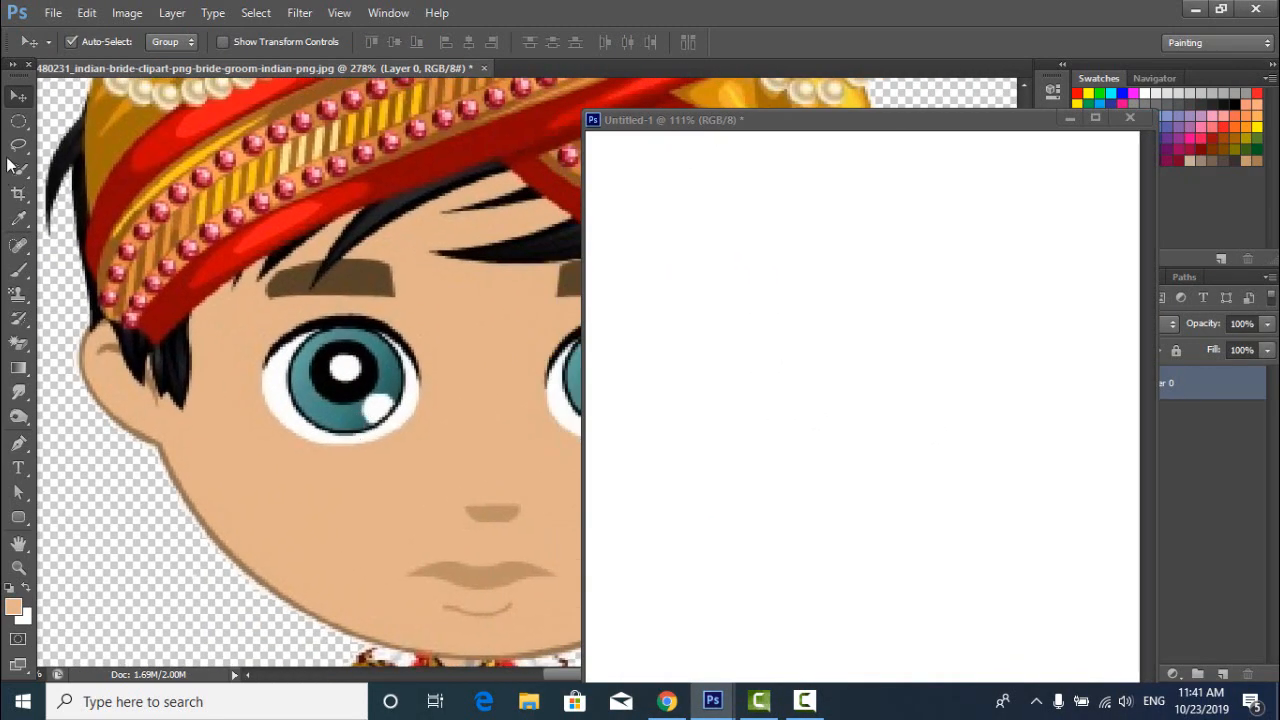
pyautogui.moveTo(18, 120); pyautogui.dragTo(87, 127)
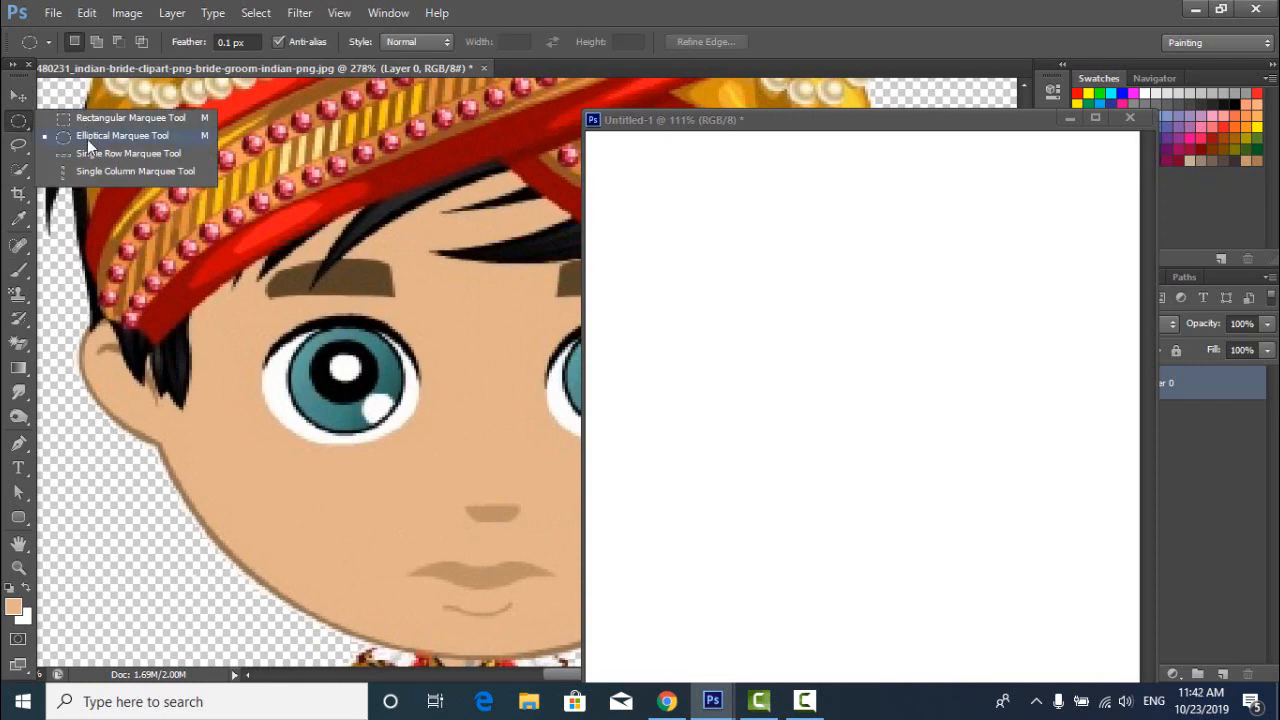
pyautogui.click(18, 95)
pyautogui.moveTo(865, 125); pyautogui.dragTo(826, 160)
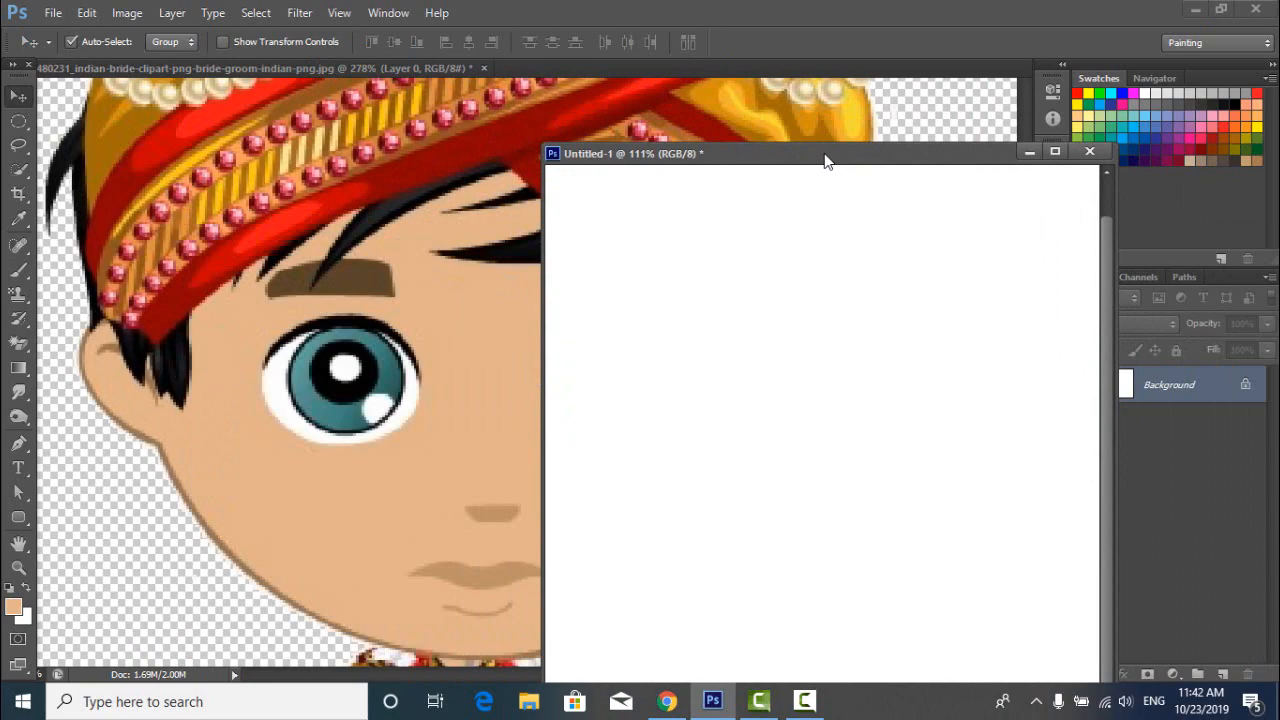
# Trace a closed Pen tool path around the groom's left-hand arm, from the shoulder along the sleeve and around the hand.
pyautogui.click(391, 283)
pyautogui.scroll(-3, 324, 510)
pyautogui.moveTo(415, 597); pyautogui.dragTo(305, 311)
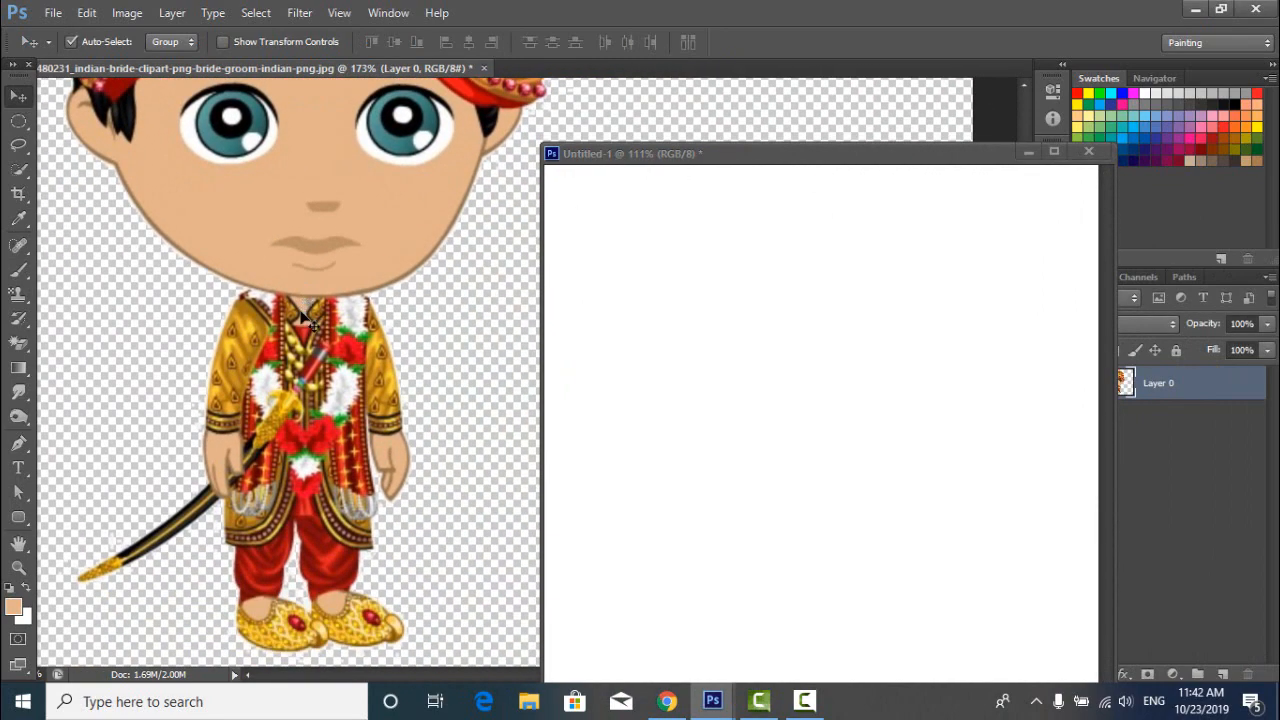
pyautogui.scroll(3, 323, 420)
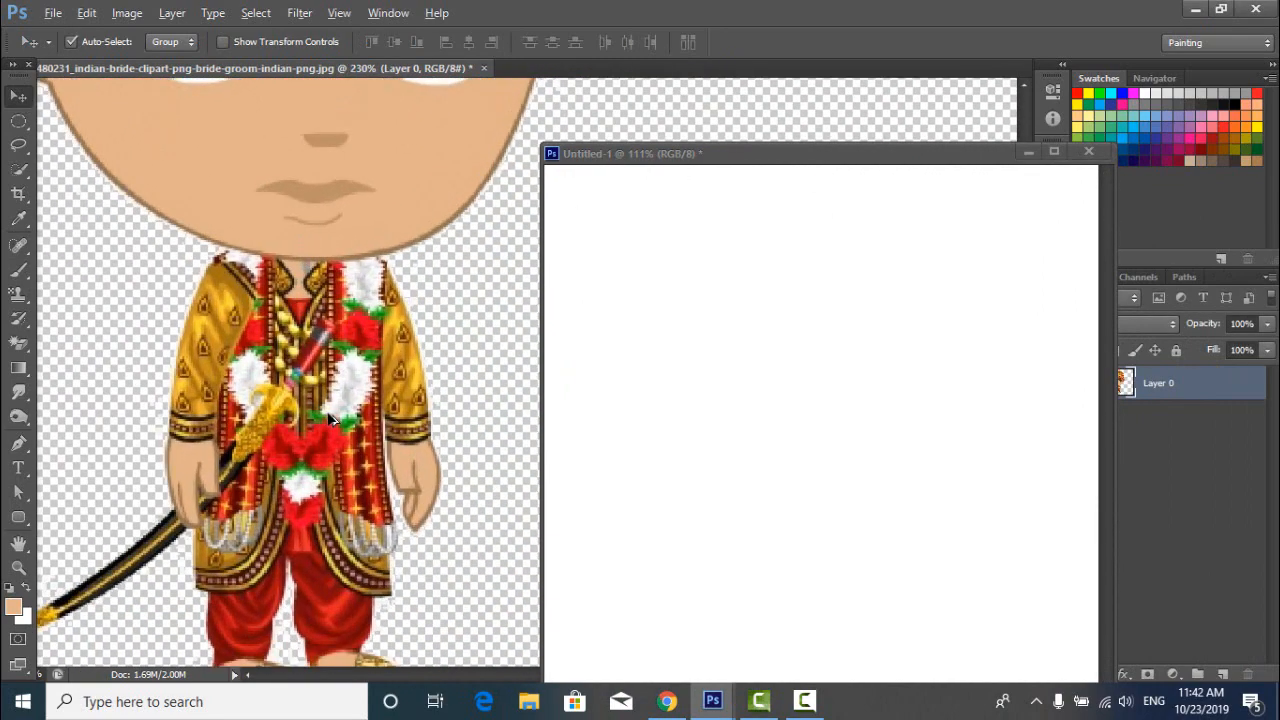
pyautogui.scroll(1, 300, 414)
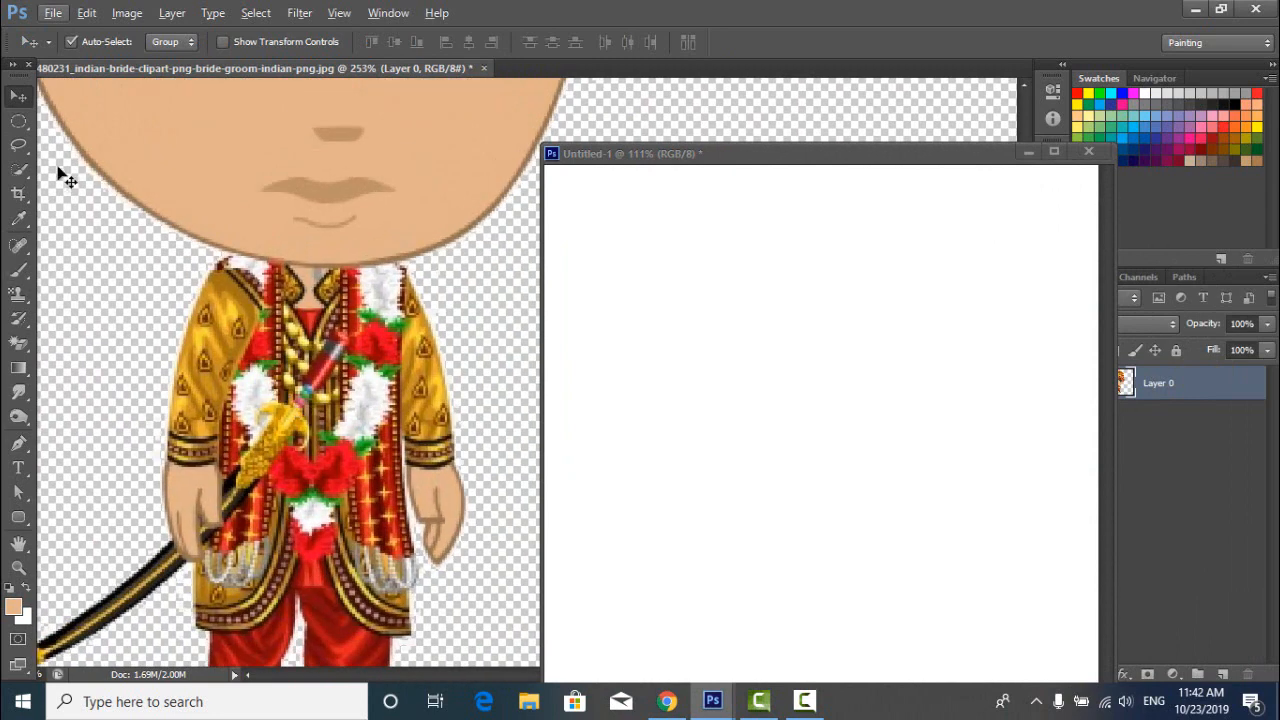
pyautogui.click(18, 443)
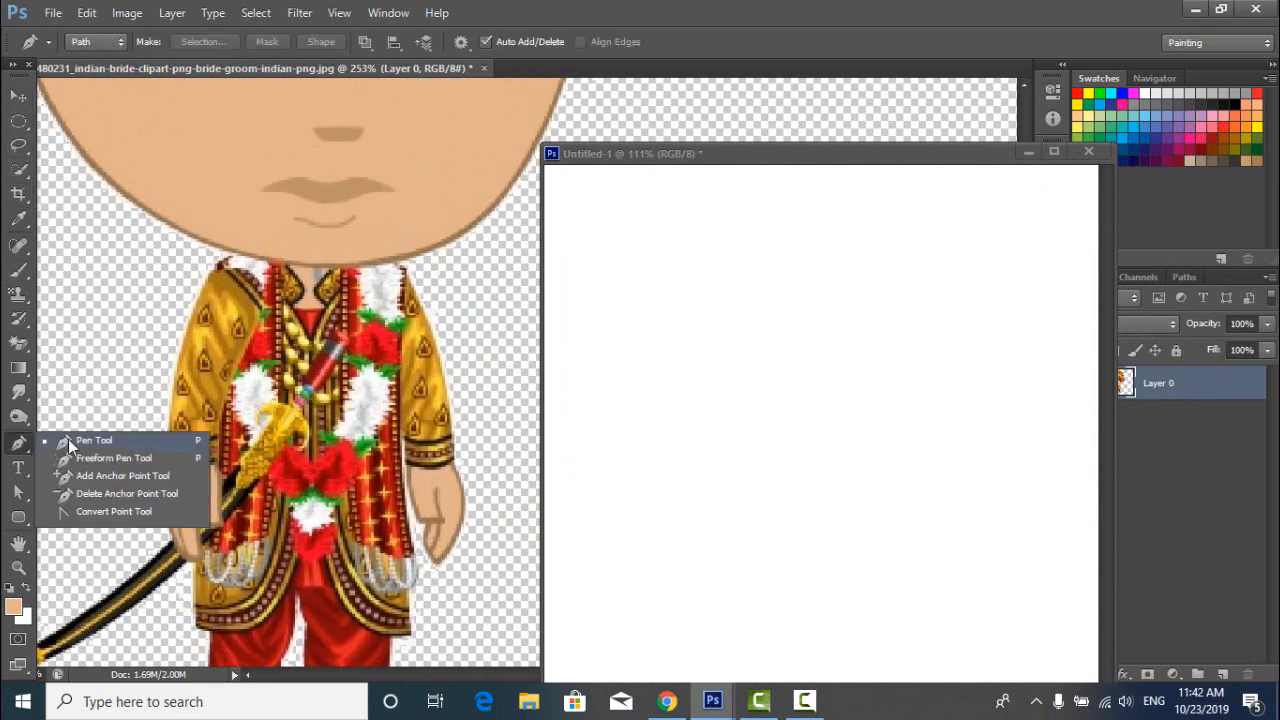
pyautogui.click(68, 439)
pyautogui.scroll(2, 258, 320)
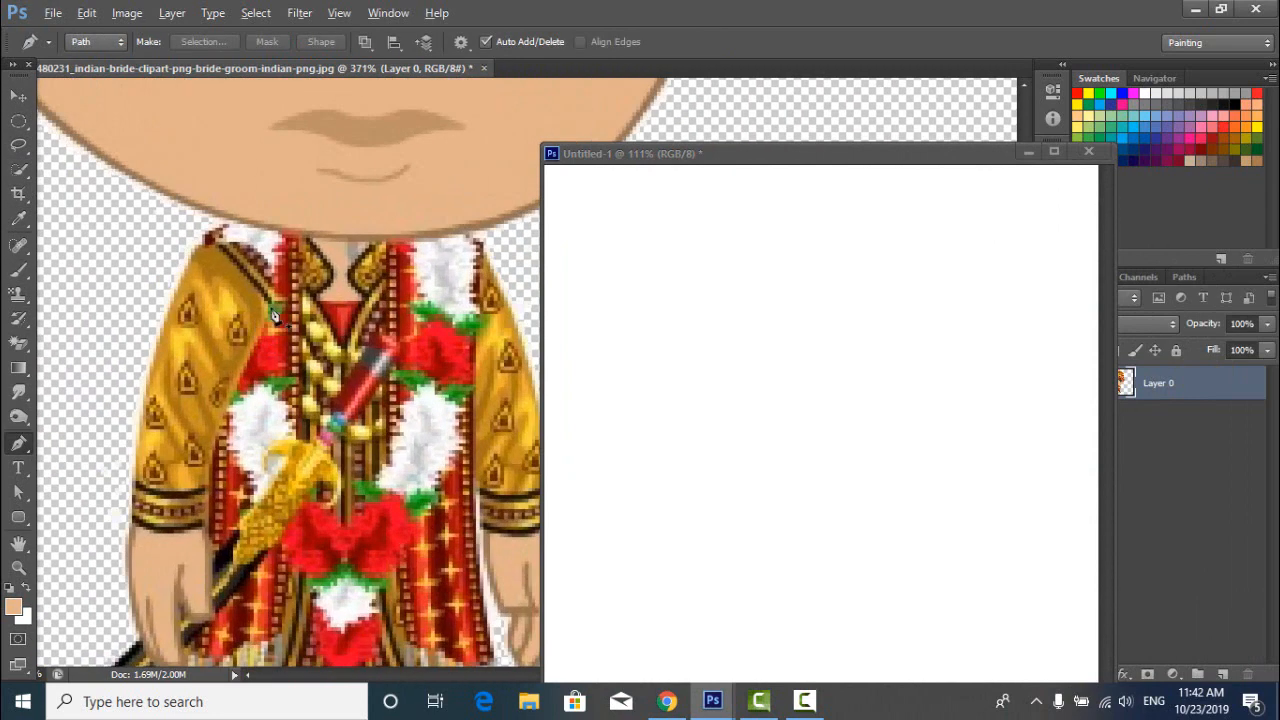
pyautogui.click(271, 259)
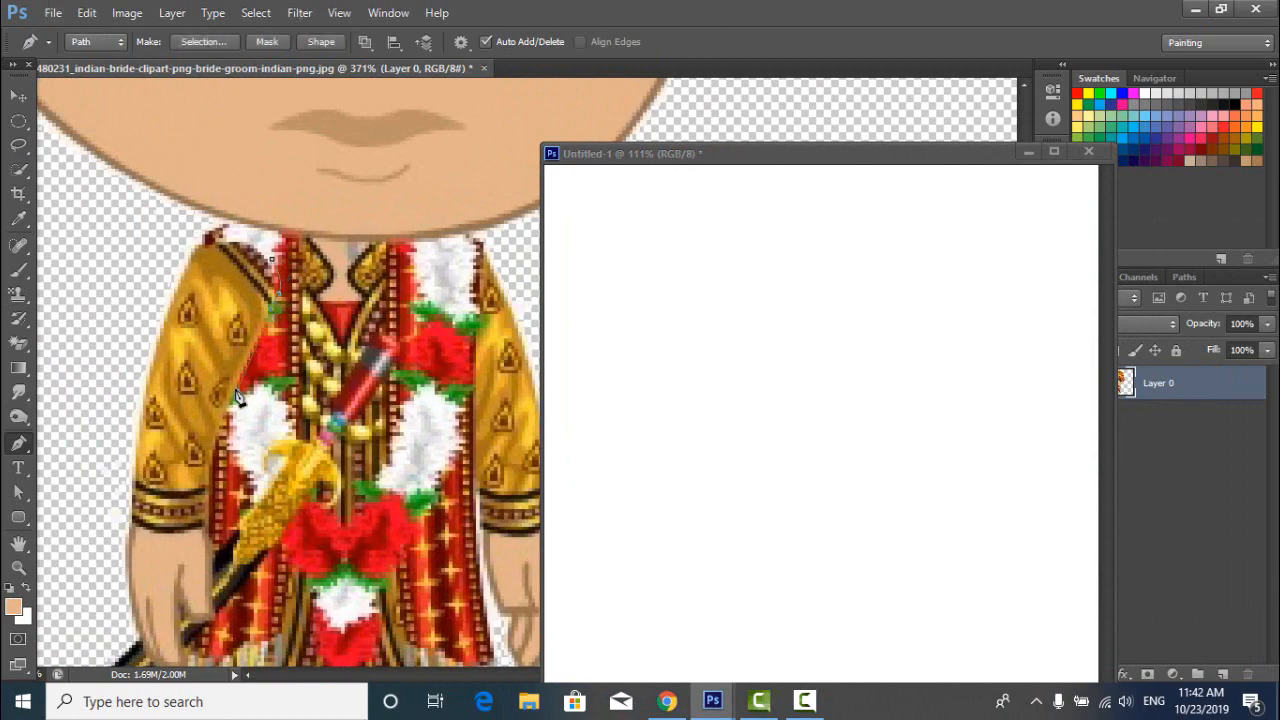
pyautogui.scroll(3, 213, 452)
pyautogui.scroll(-2, 207, 514)
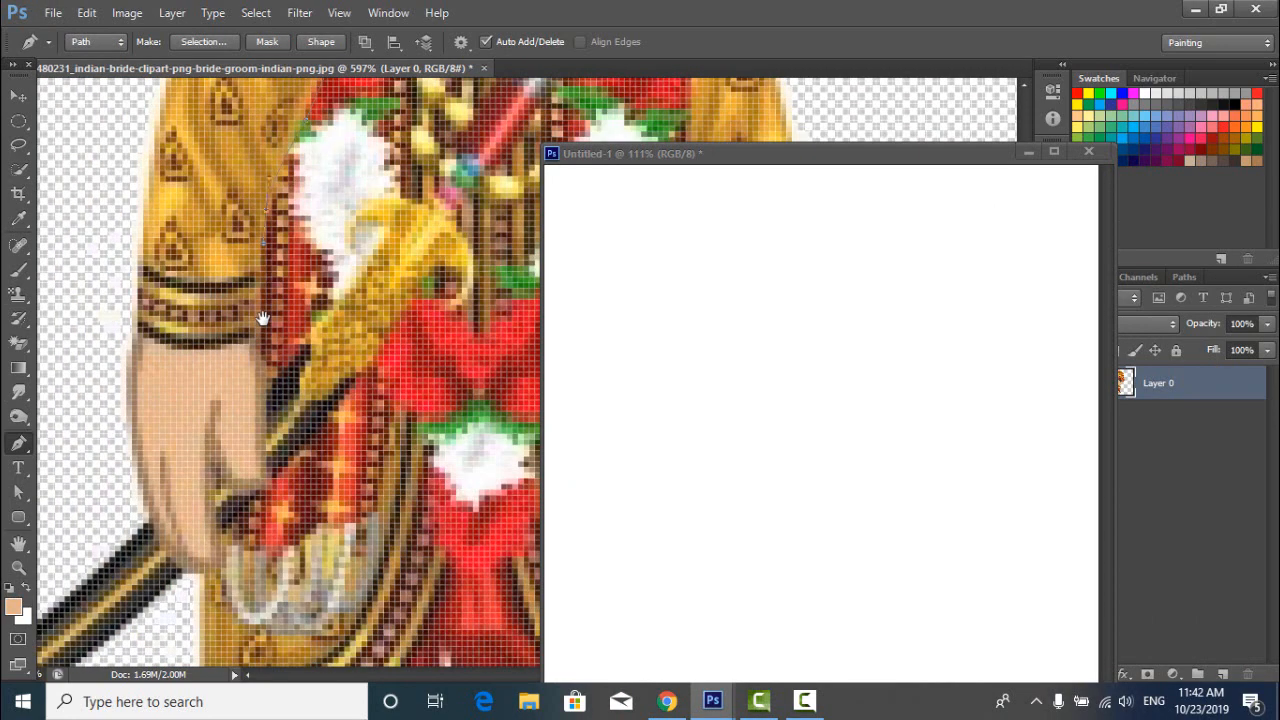
pyautogui.scroll(1, 263, 322)
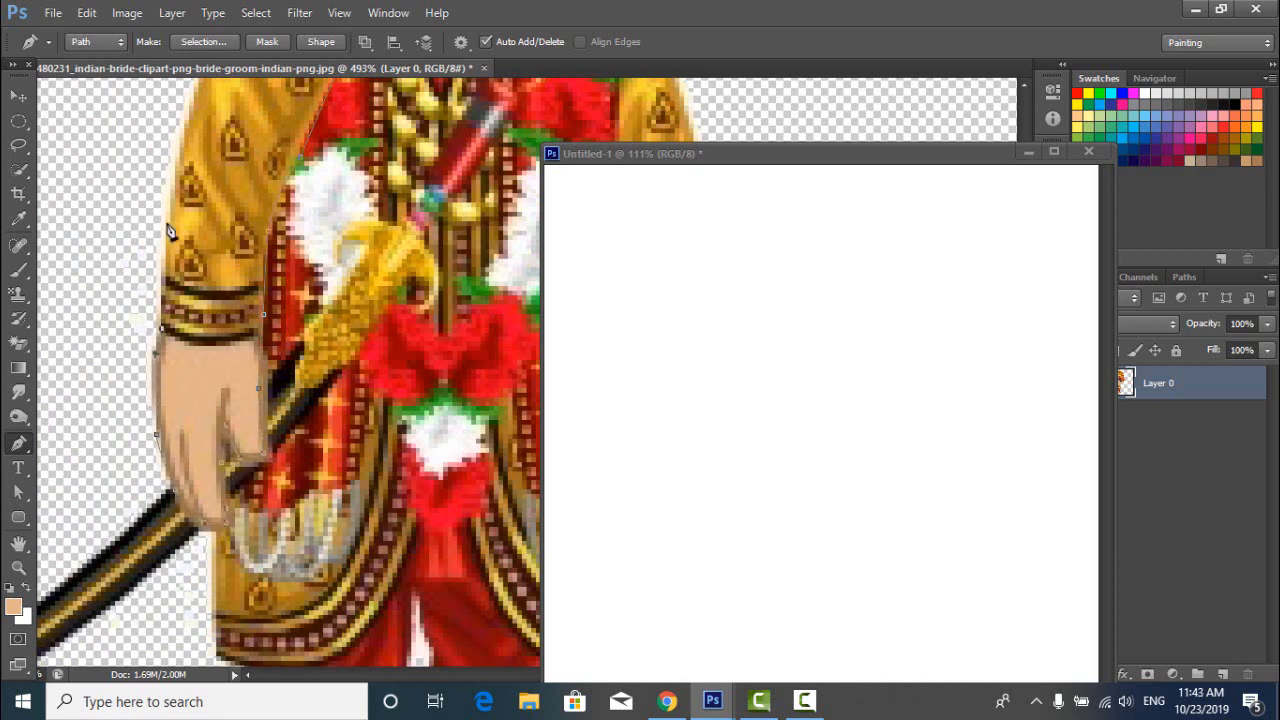
pyautogui.scroll(4, 178, 180)
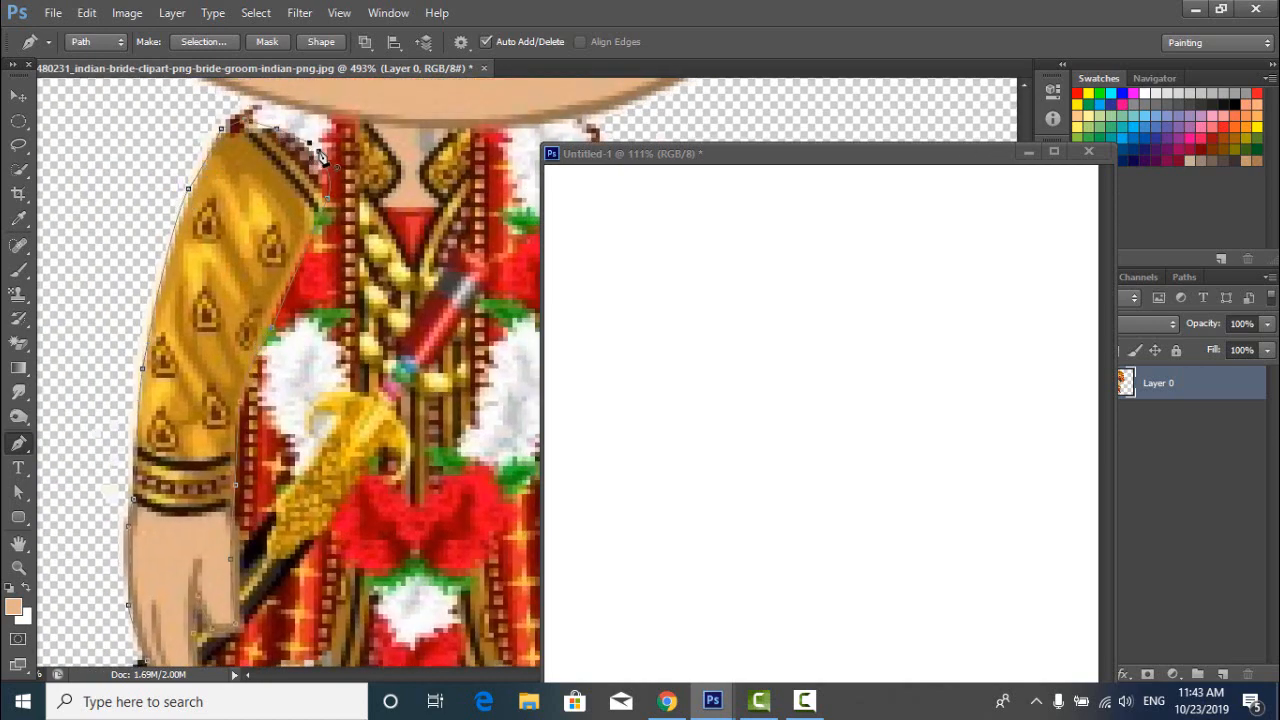
# Copy the outlined arm from the groom cartoon into the Untitled-1 document and reposition it on the white canvas.
pyautogui.click(19, 98)
pyautogui.moveTo(228, 297); pyautogui.dragTo(861, 373)
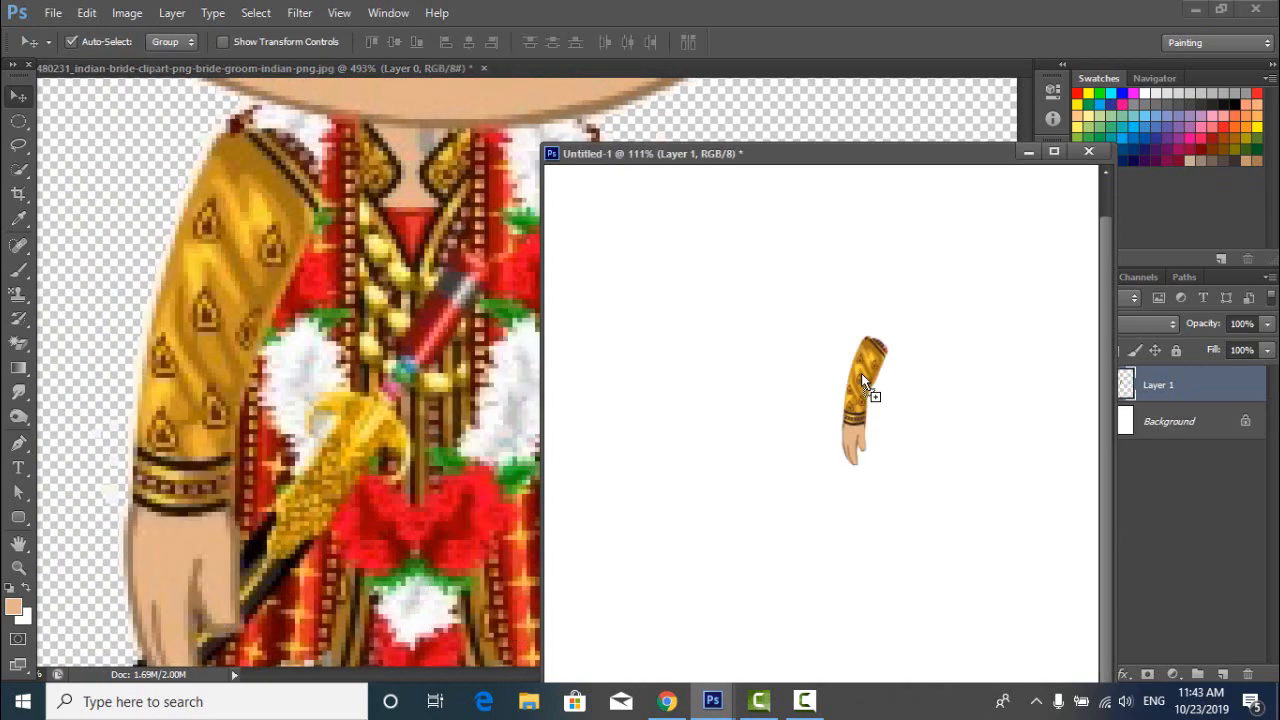
pyautogui.moveTo(862, 430); pyautogui.dragTo(812, 474)
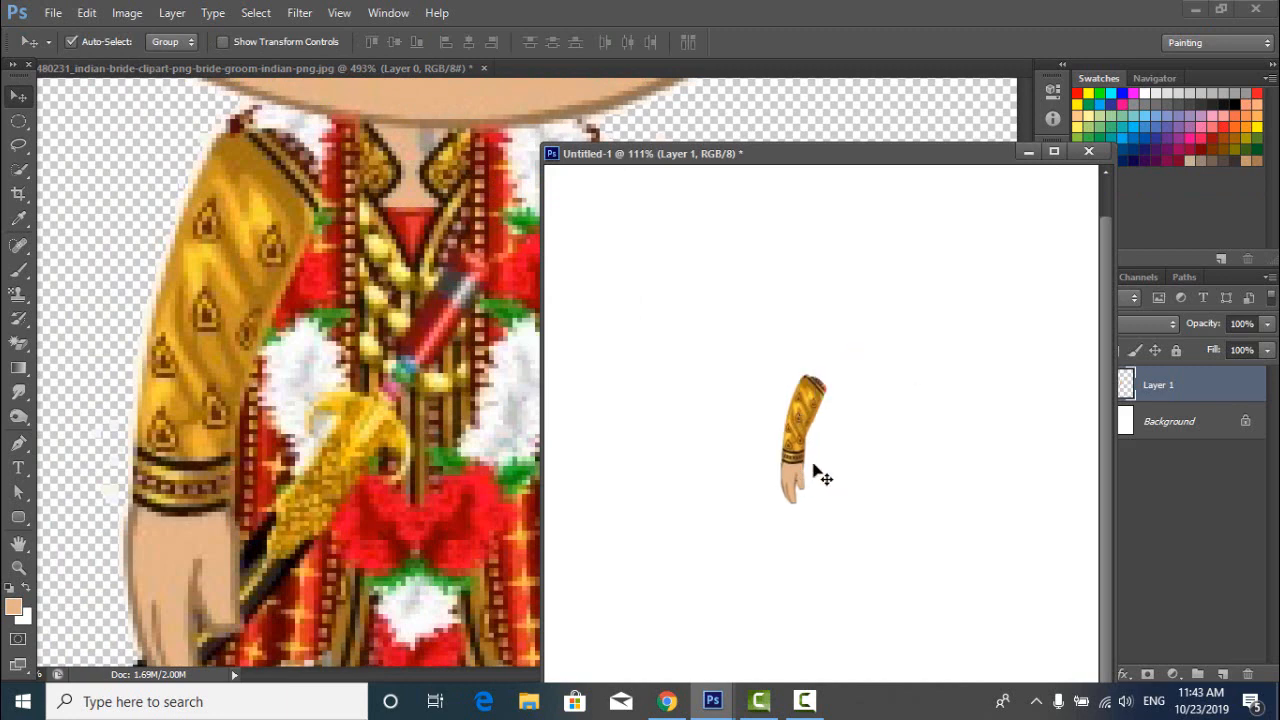
pyautogui.click(829, 446)
pyautogui.moveTo(790, 425); pyautogui.dragTo(754, 414)
pyautogui.click(843, 453)
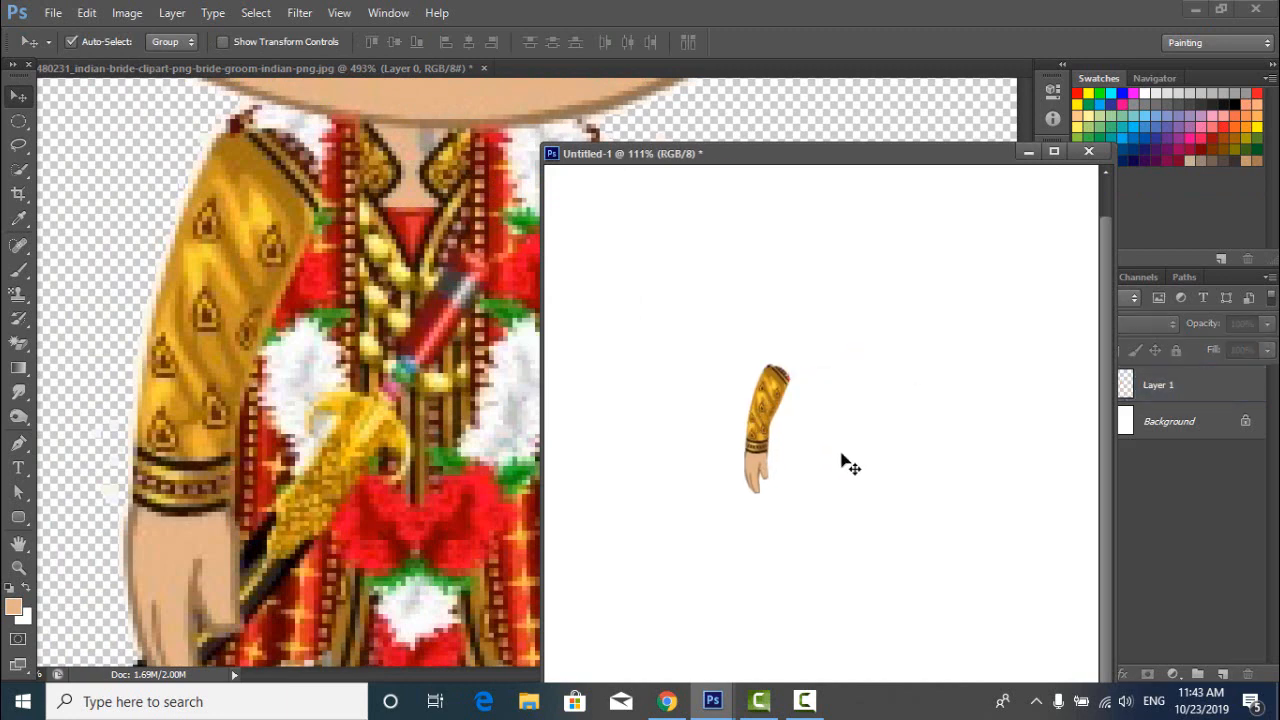
pyautogui.click(52, 13)
pyautogui.click(909, 394)
# Move the arm to the canvas's upper-left corner and crop the canvas closely around it.
pyautogui.scroll(-3, 889, 497)
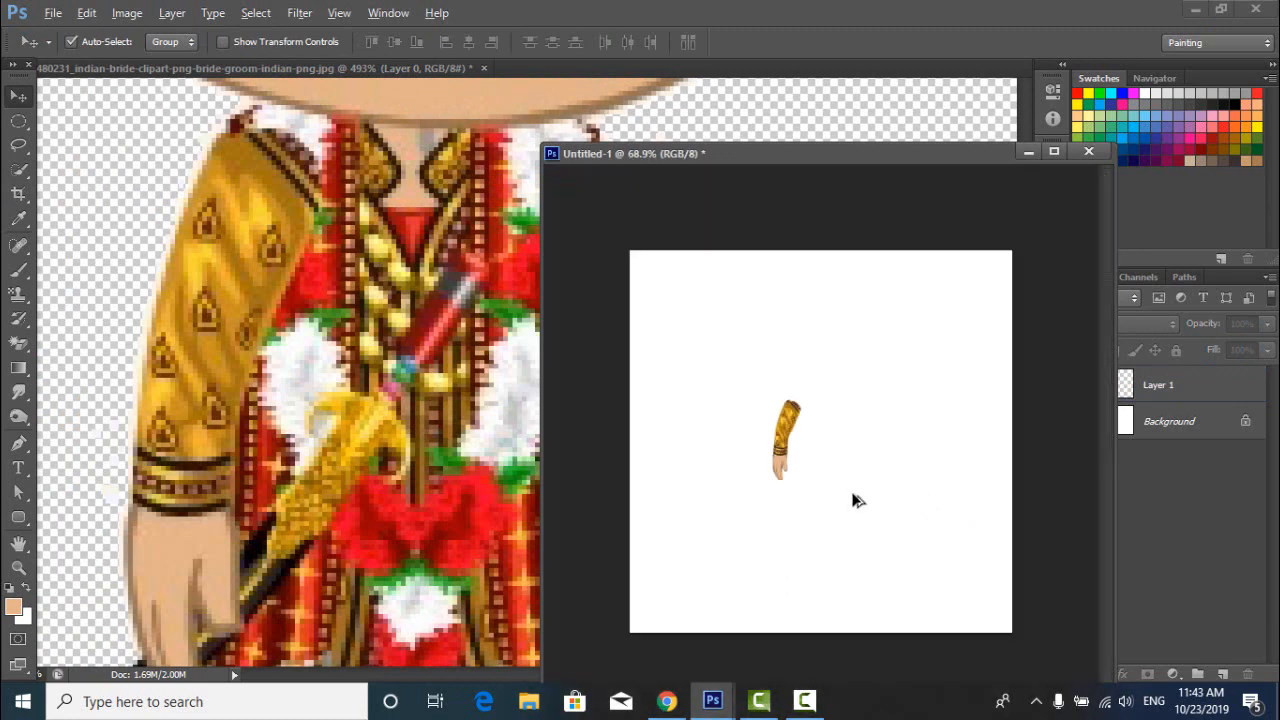
pyautogui.scroll(1, 856, 500)
pyautogui.moveTo(781, 435); pyautogui.dragTo(645, 290)
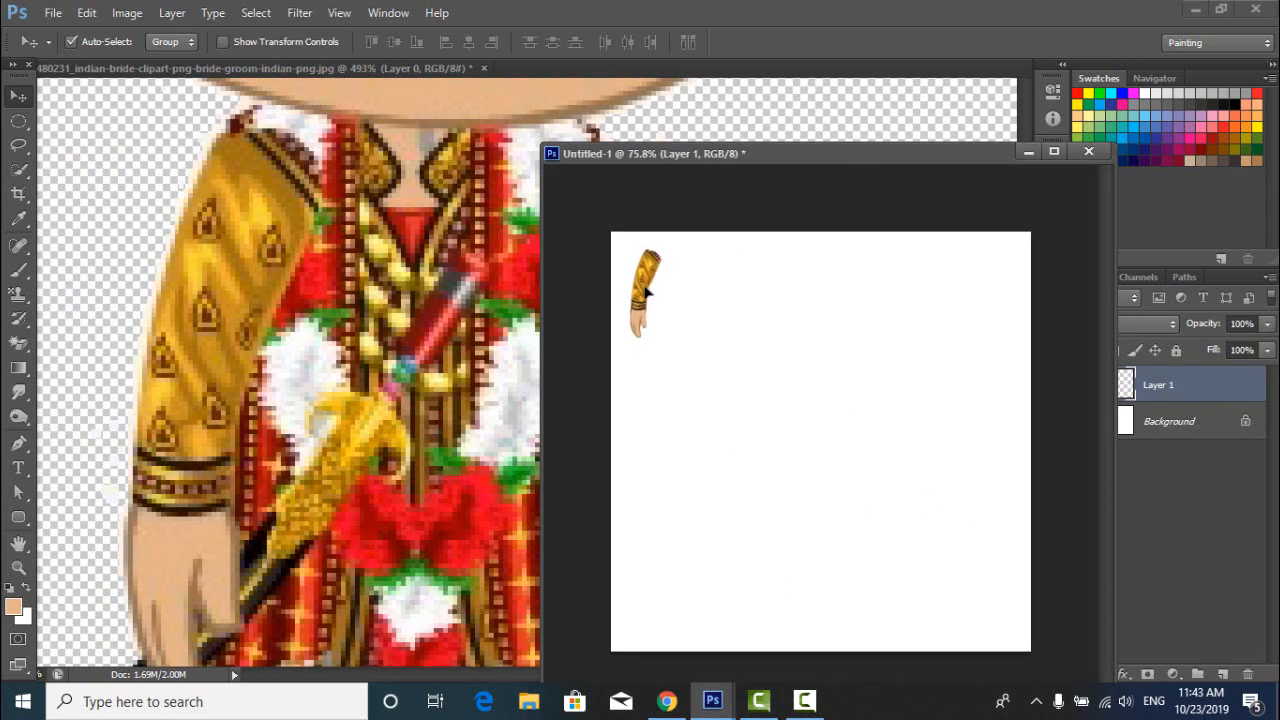
pyautogui.click(18, 195)
pyautogui.moveTo(1031, 651); pyautogui.dragTo(876, 507)
pyautogui.press('Return')
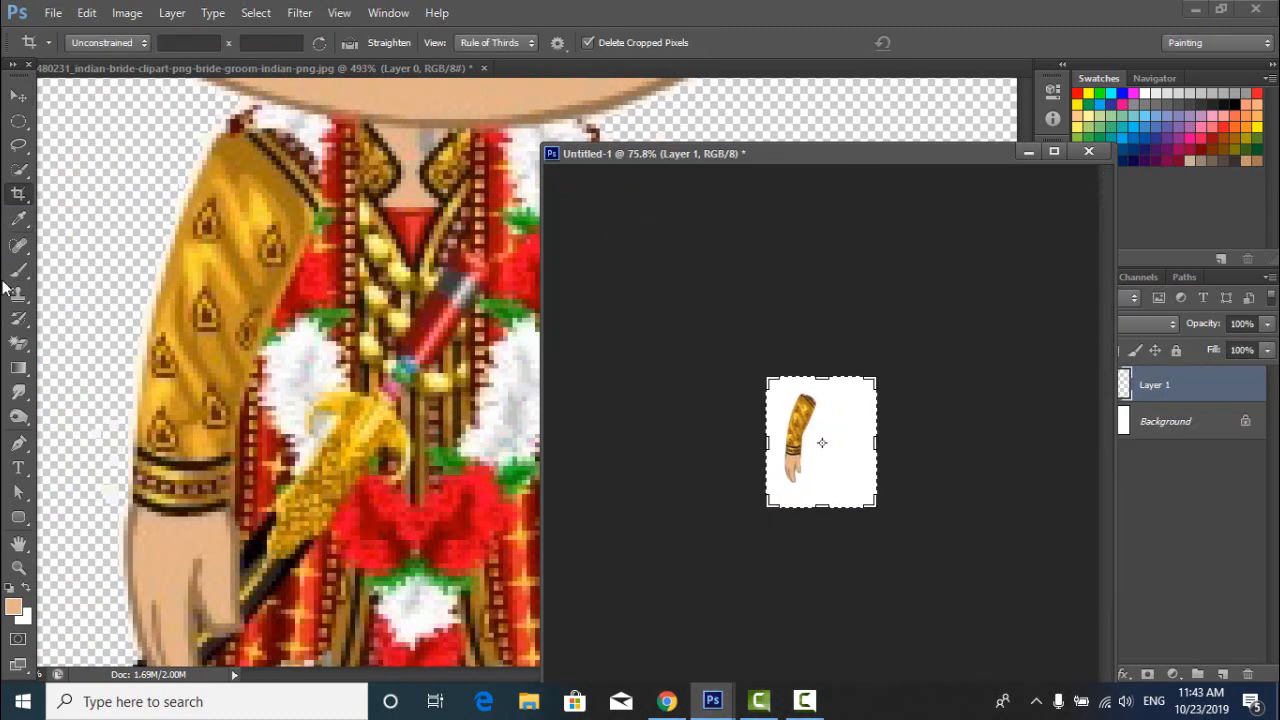
# Save the cropped arm as a PNG named arm in the boy folder, accepting the PNG options.
pyautogui.press('v')
pyautogui.click(52, 13)
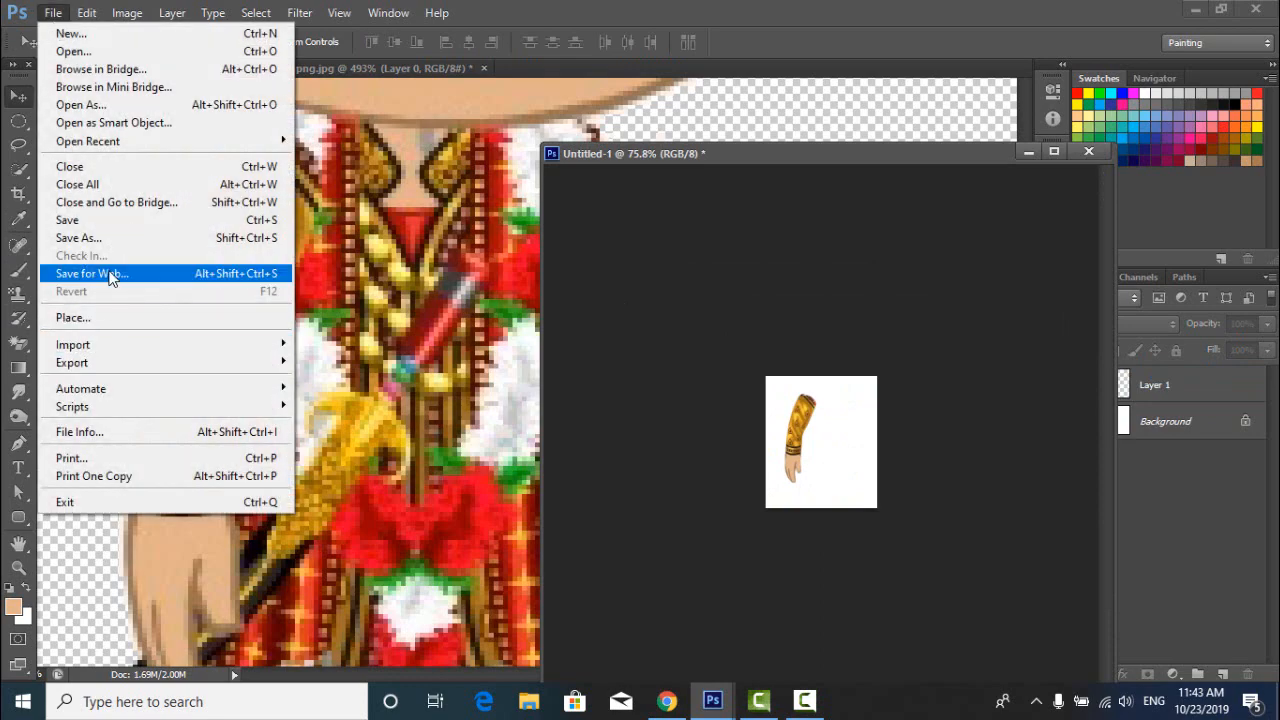
pyautogui.click(78, 238)
pyautogui.click(660, 452)
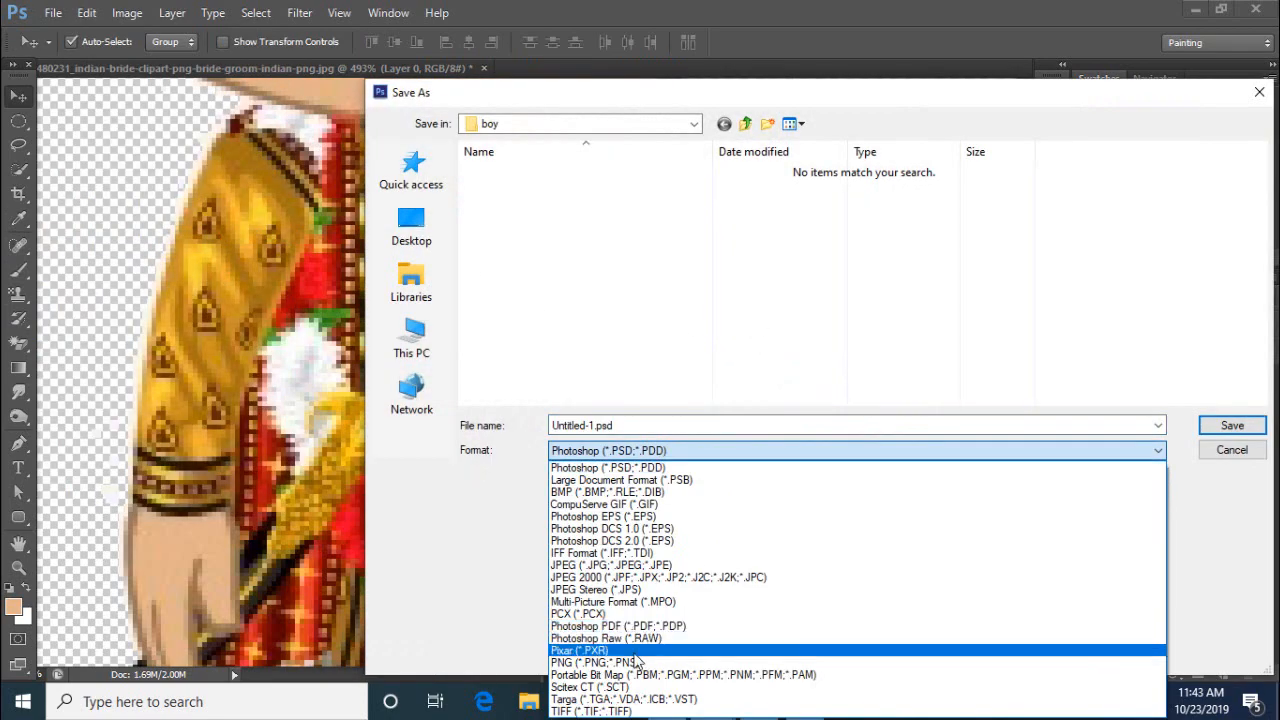
pyautogui.click(634, 652)
pyautogui.click(640, 450)
pyautogui.click(630, 664)
pyautogui.click(655, 424)
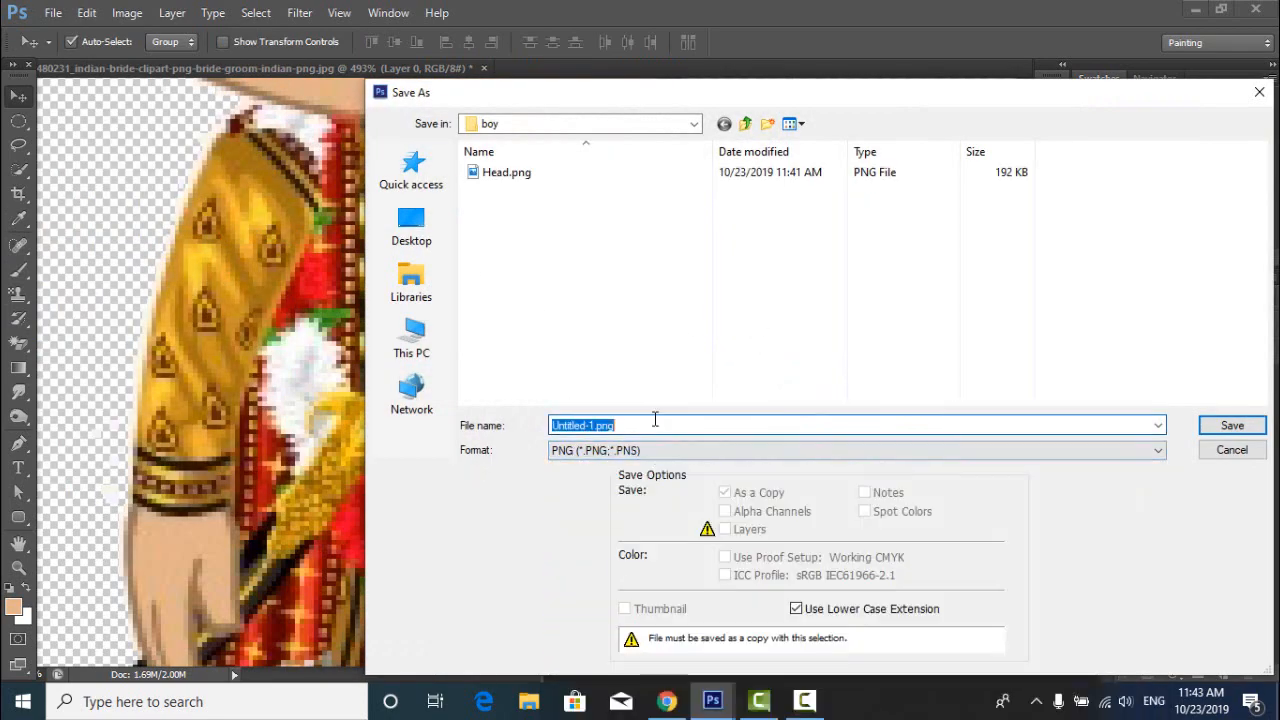
pyautogui.write('arm')
pyautogui.click(1231, 425)
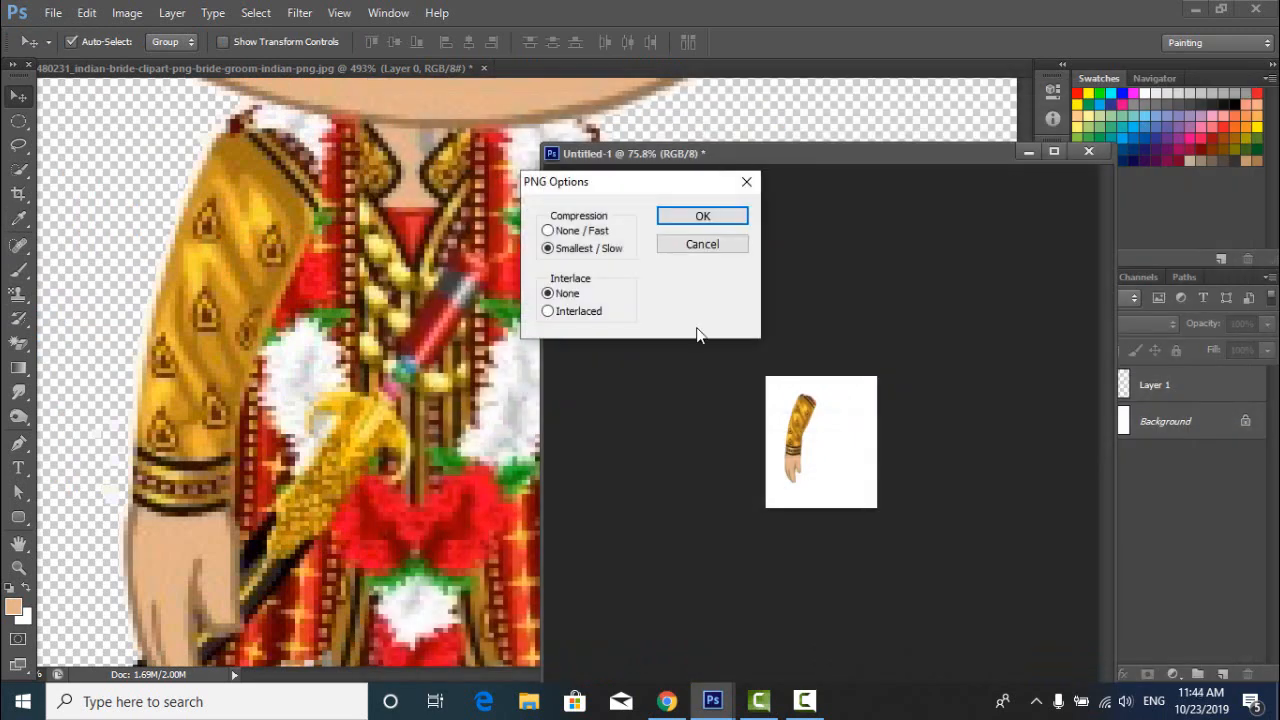
pyautogui.click(701, 217)
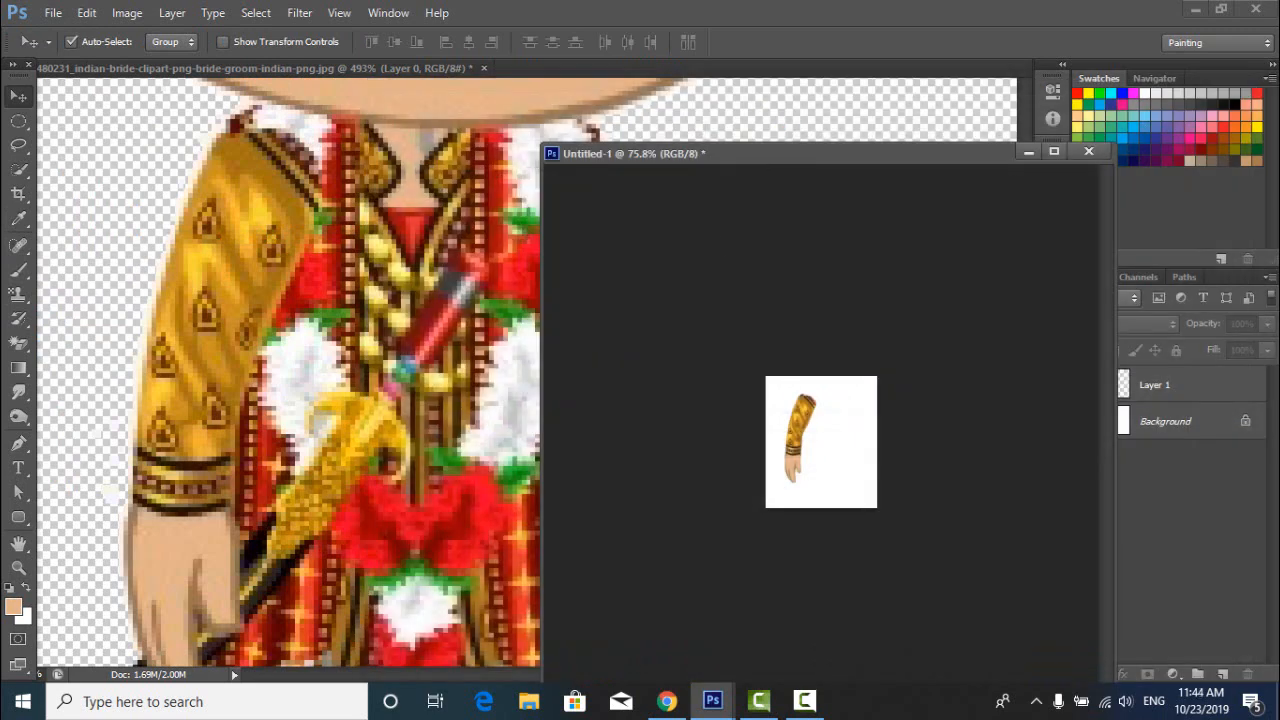
# Flip the arm layer horizontally to make the opposite arm.
pyautogui.click(812, 430)
pyautogui.hotkey('ctrl', 't')
pyautogui.rightClick(802, 426)
pyautogui.click(880, 378)
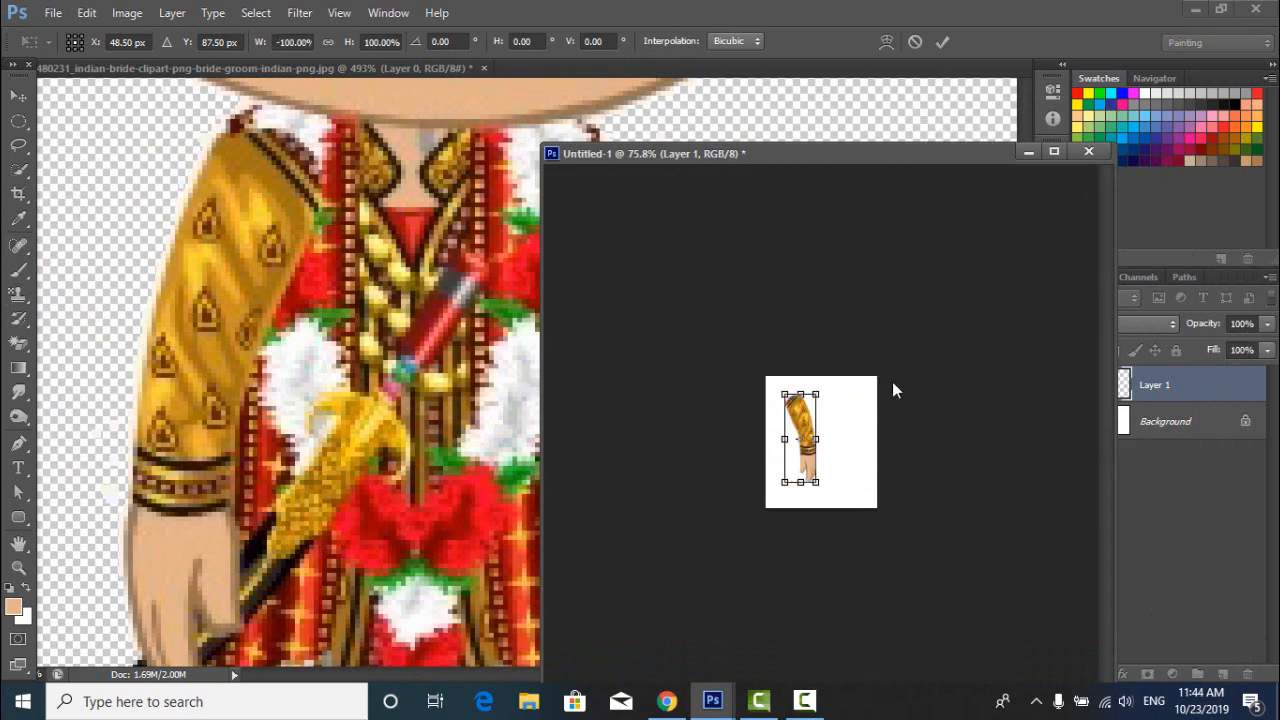
pyautogui.press('Return')
pyautogui.moveTo(850, 157); pyautogui.dragTo(838, 193)
# Save the mirrored arm as a PNG named arm1 in the boy folder, accepting the PNG options.
pyautogui.click(53, 12)
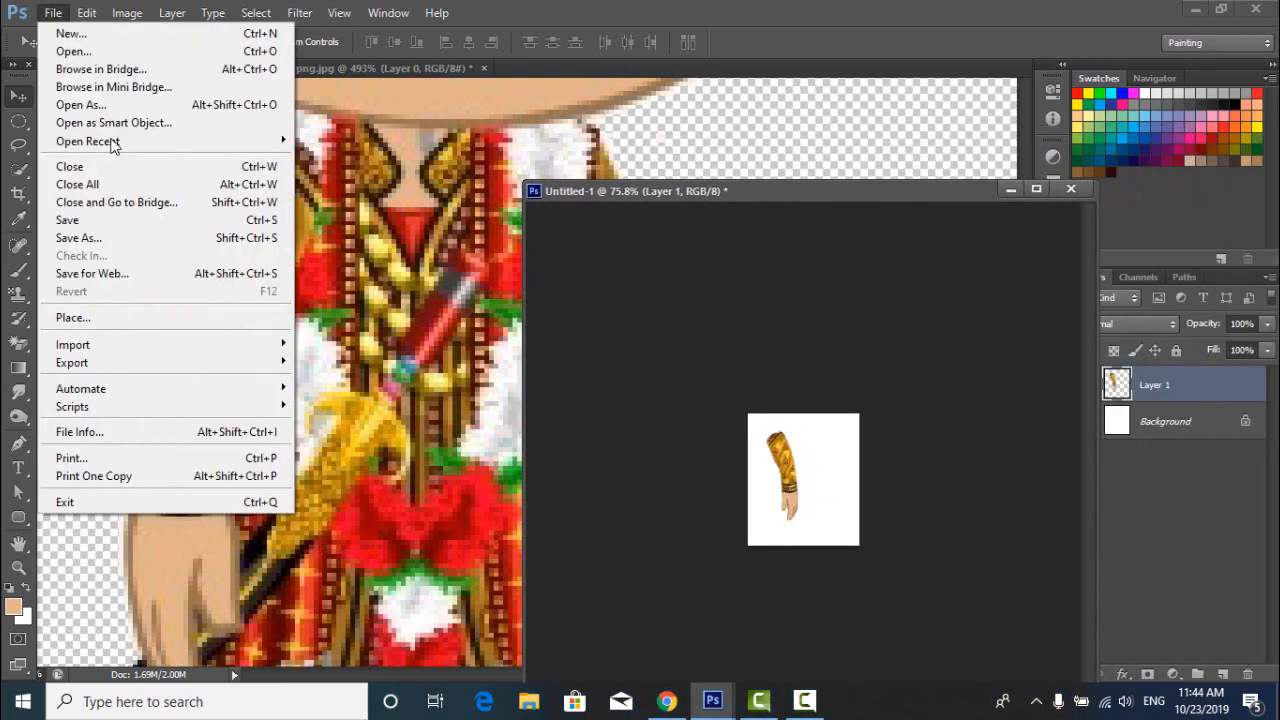
pyautogui.click(80, 237)
pyautogui.click(713, 451)
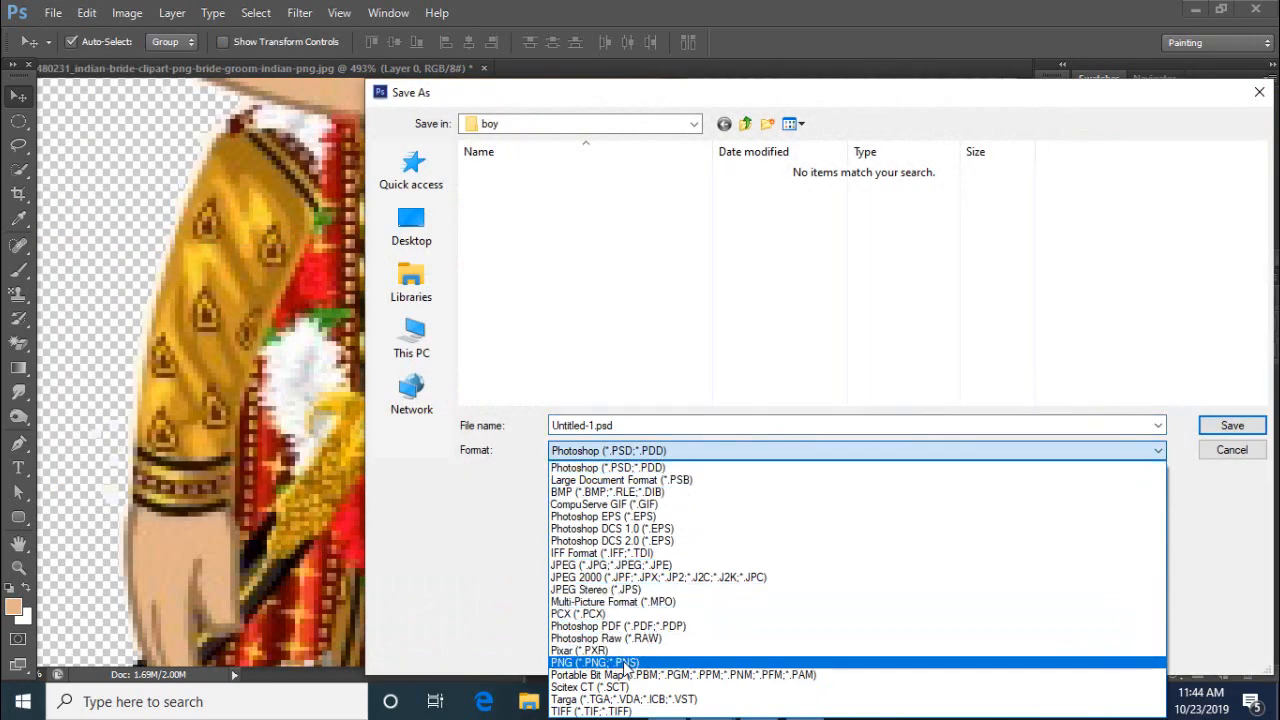
pyautogui.click(650, 682)
pyautogui.write('arm1')
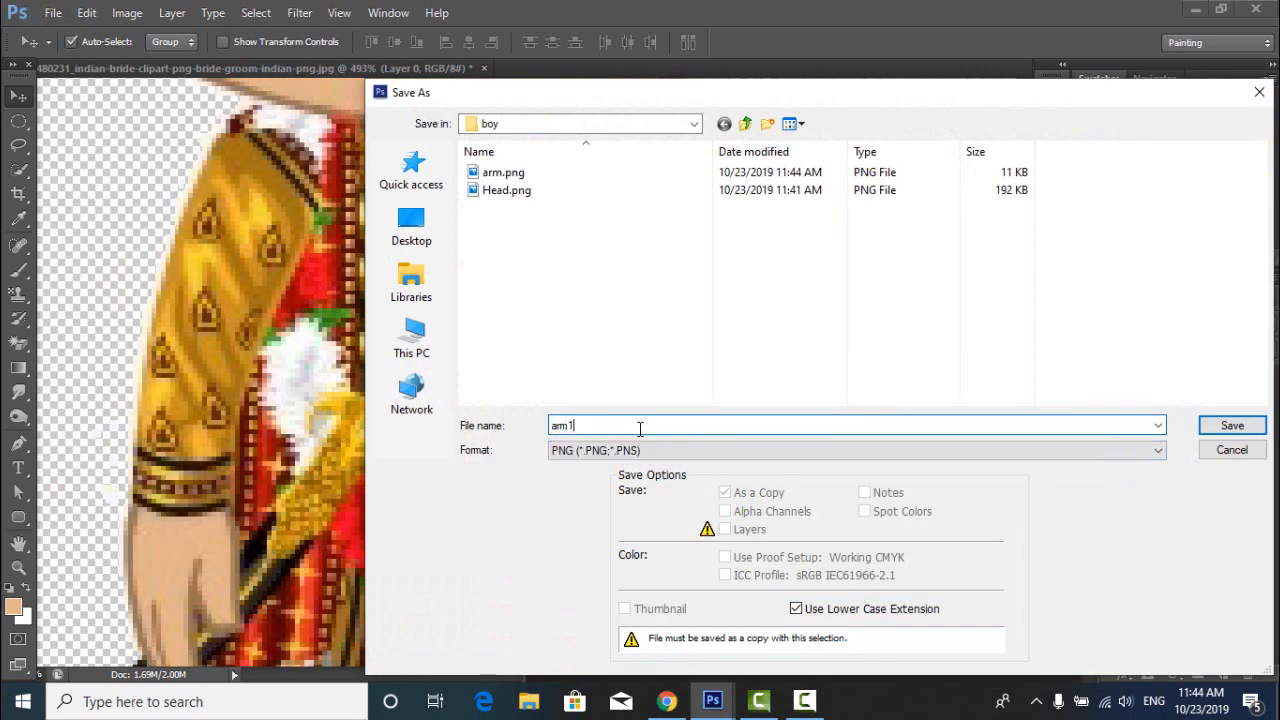
pyautogui.click(1232, 425)
pyautogui.click(714, 216)
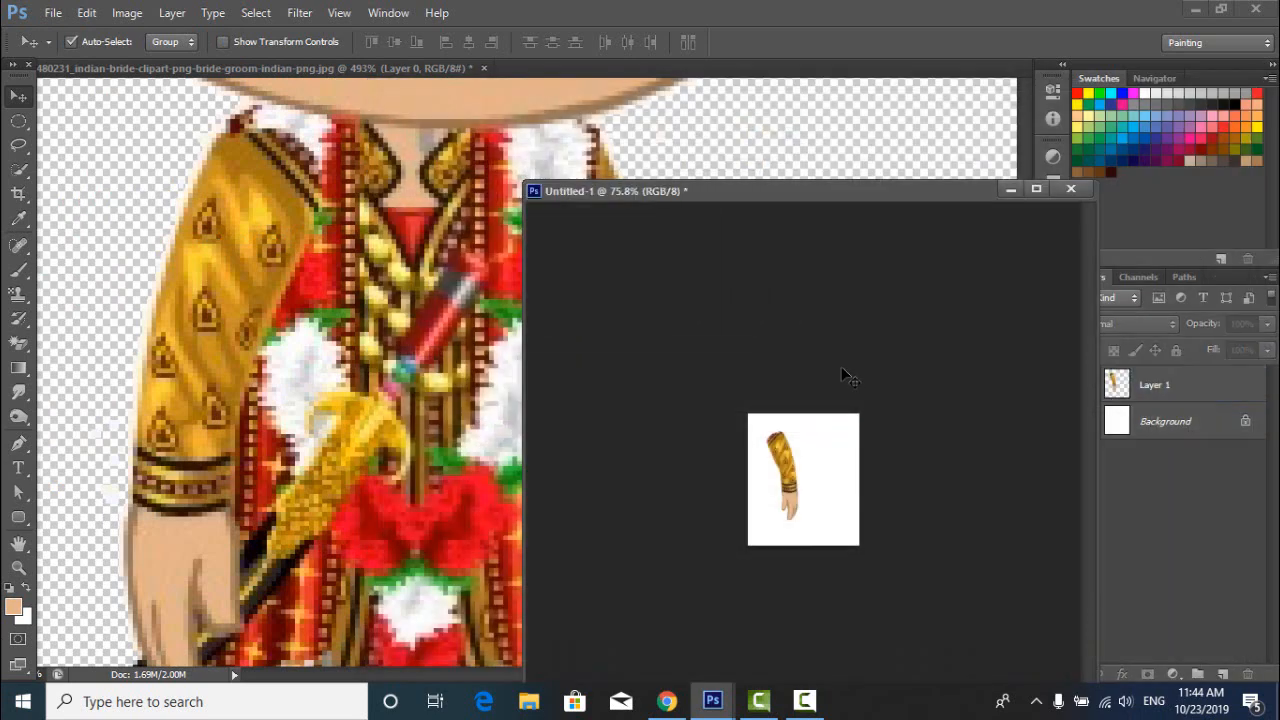
# Undo the arm's flip and the crop to restore the full white canvas.
pyautogui.click(842, 368)
pyautogui.click(637, 276)
pyautogui.hotkey('ctrl', '0')
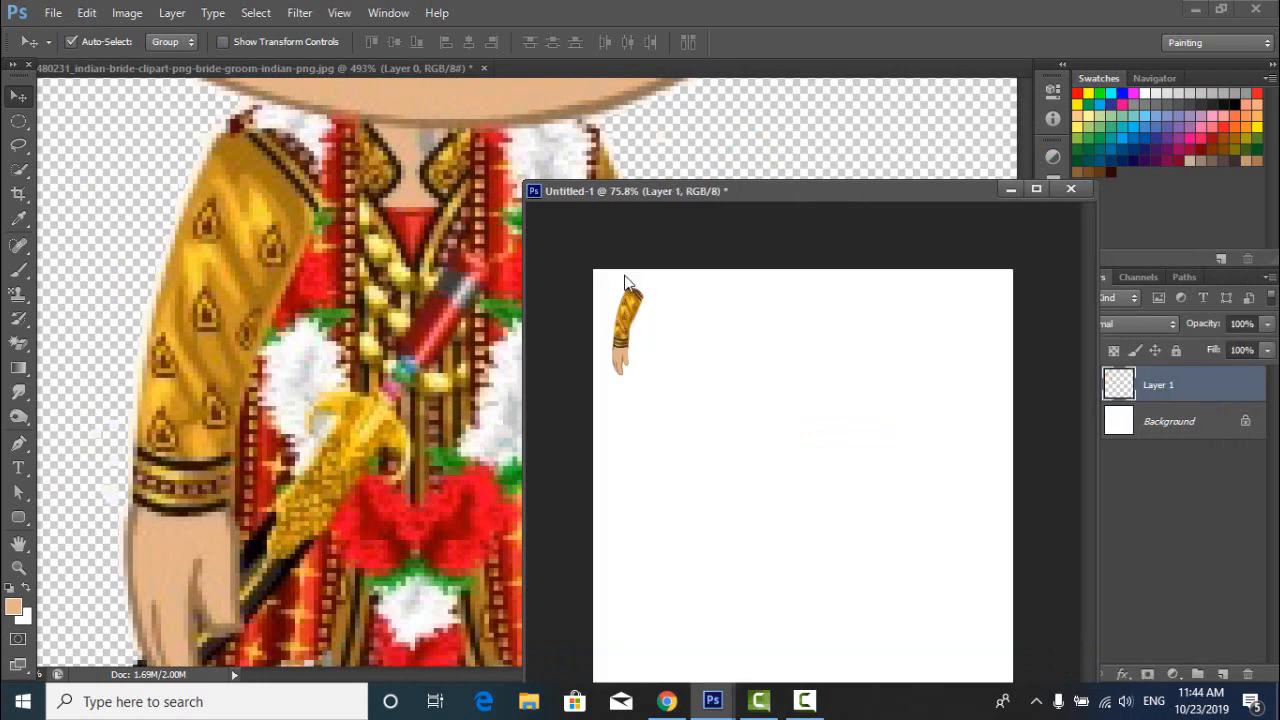
# Delete the arm layer from the untitled canvas, move its window clear of the groom and fit the canvas to the window.
pyautogui.moveTo(651, 336); pyautogui.dragTo(684, 378)
pyautogui.press('Delete')
pyautogui.press('F9')
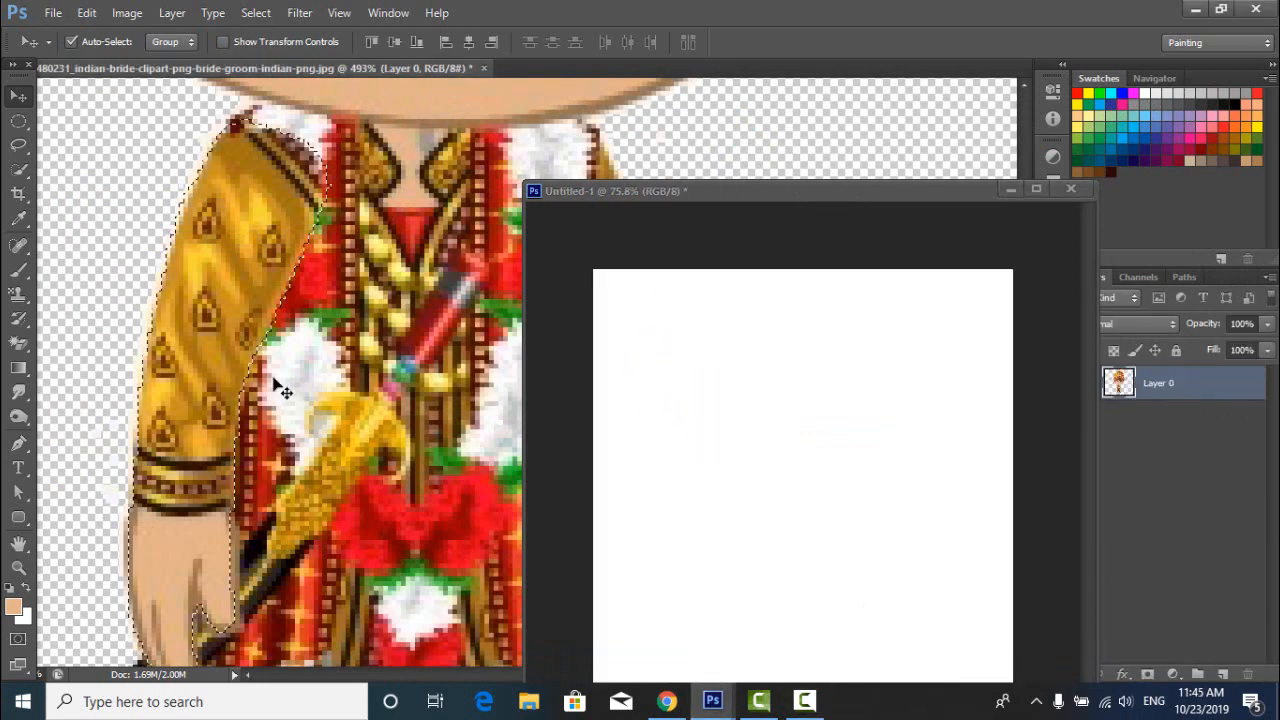
pyautogui.moveTo(638, 189); pyautogui.dragTo(914, 153)
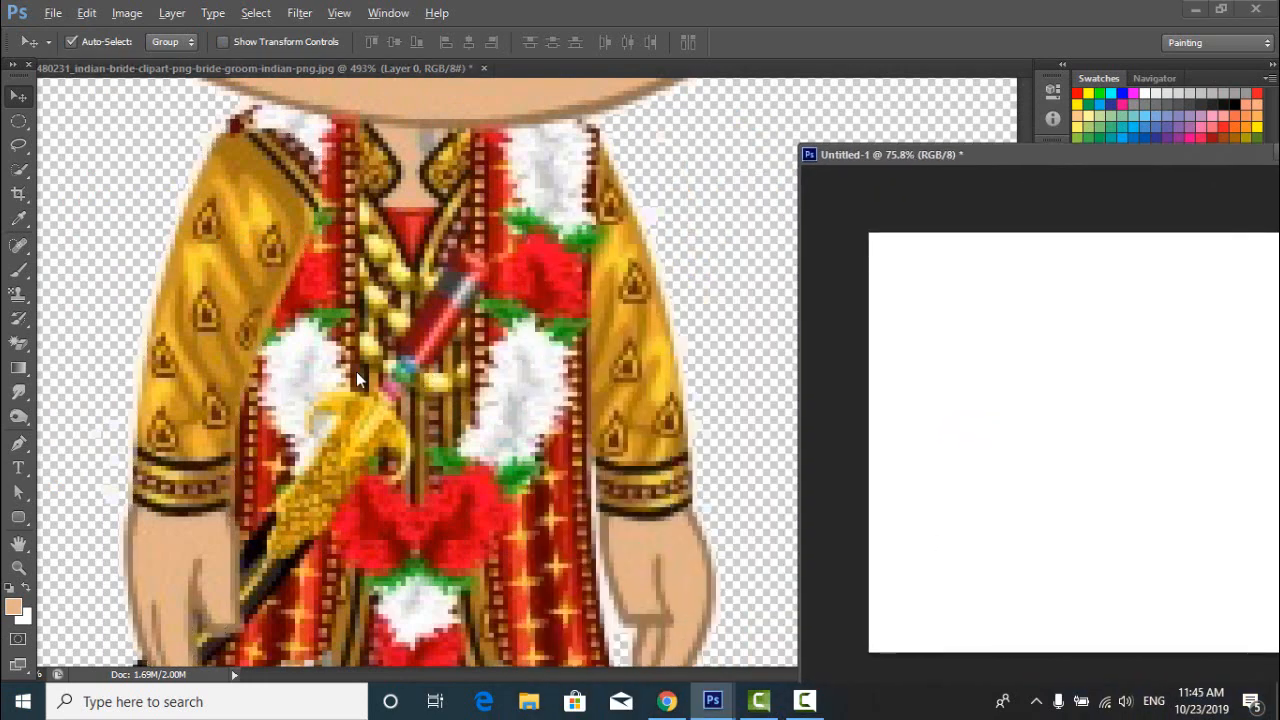
pyautogui.hotkey('ctrl', '0')
# Move the selected arm away from the groom's body in the groom image and clear the selection.
pyautogui.click(296, 342)
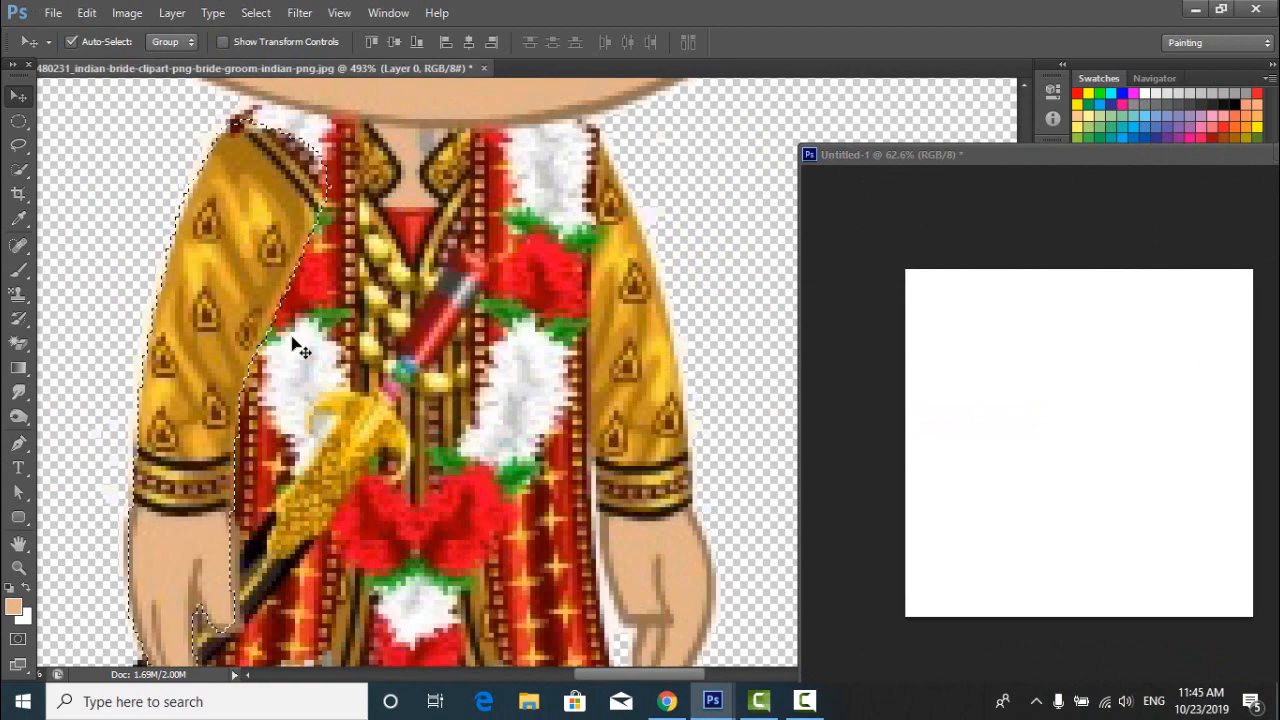
pyautogui.scroll(-6, 293, 341)
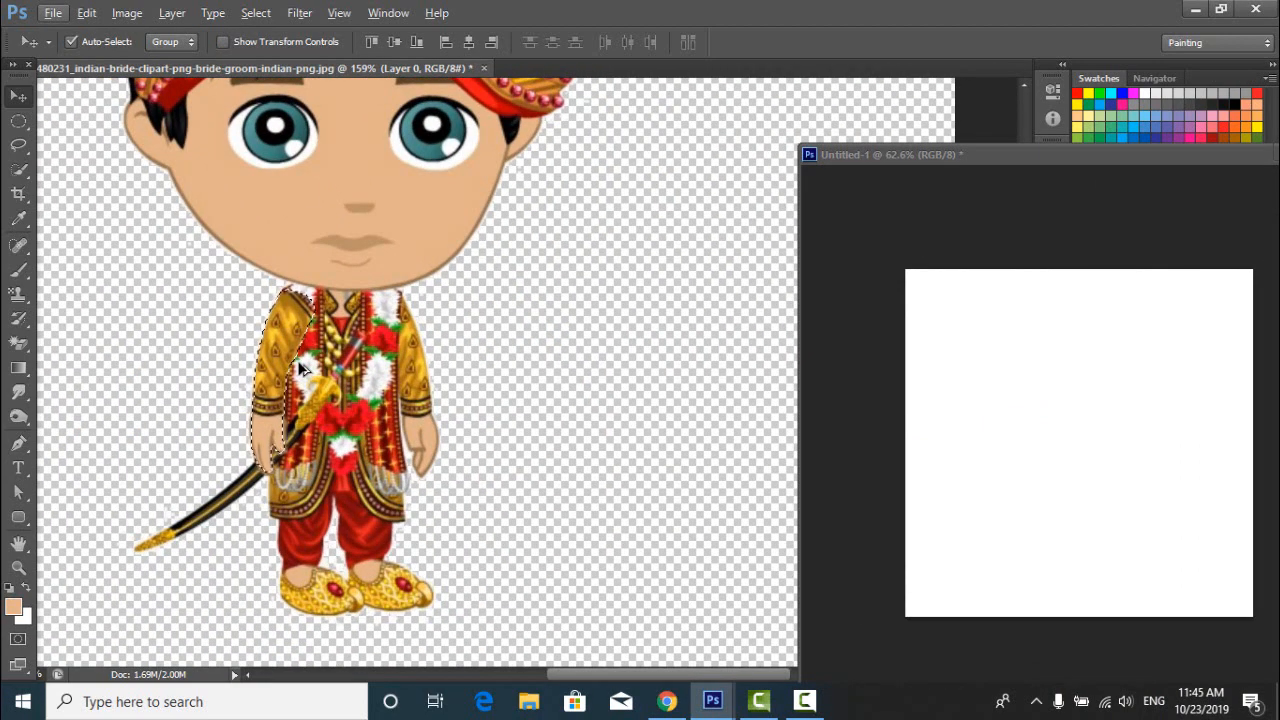
pyautogui.moveTo(298, 358); pyautogui.dragTo(262, 370)
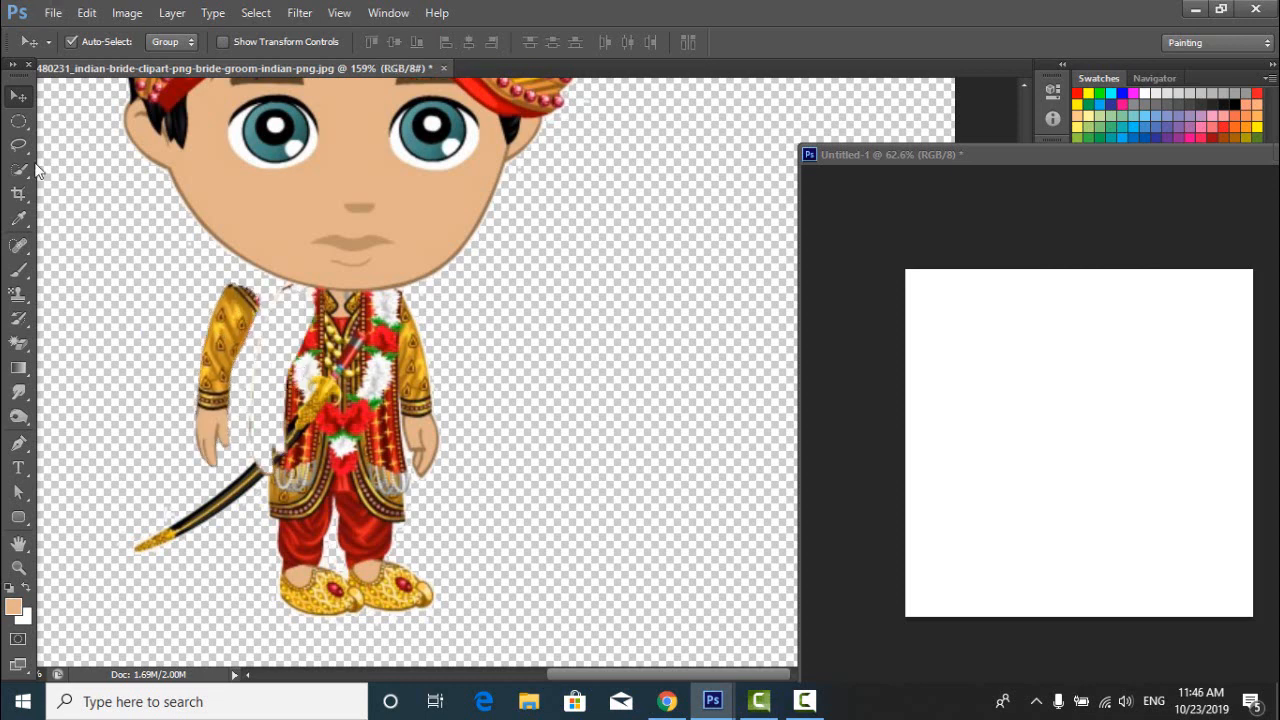
# Trace a Pen path down the coat's edge beside the remaining arm and along the coat's lower hem.
pyautogui.click(18, 120)
pyautogui.click(18, 145)
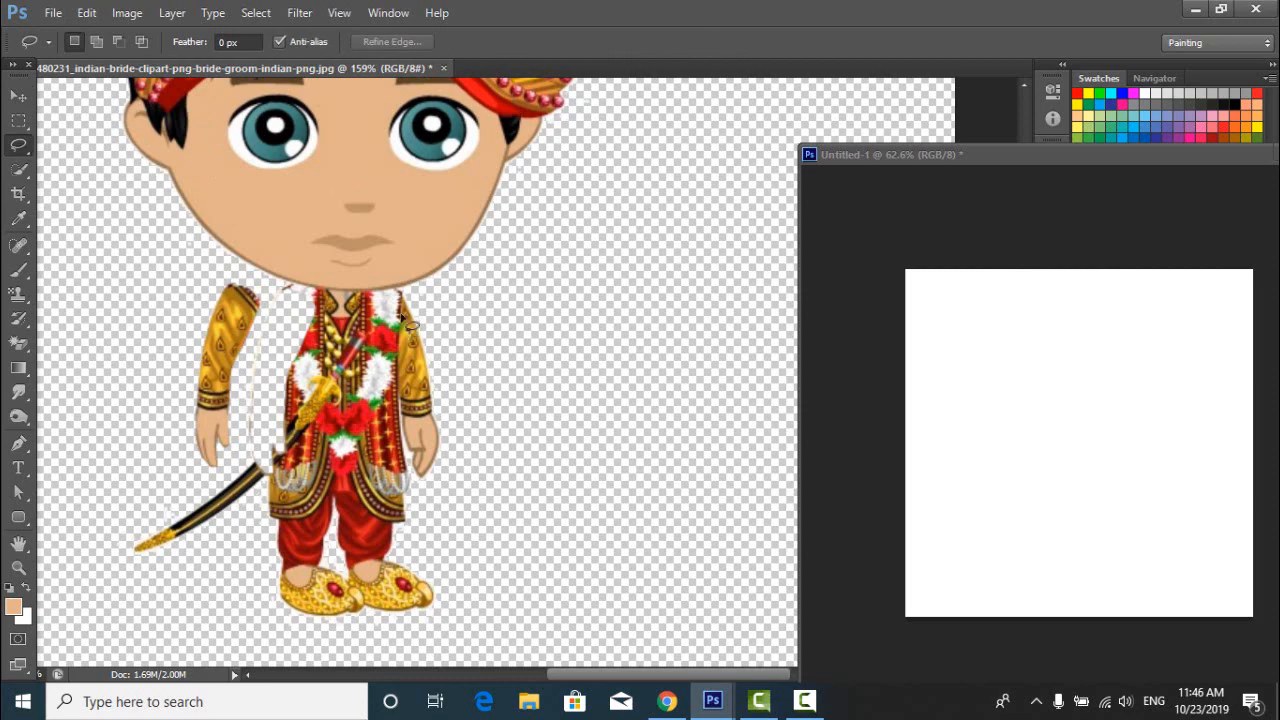
pyautogui.scroll(2, 405, 405)
pyautogui.click(18, 443)
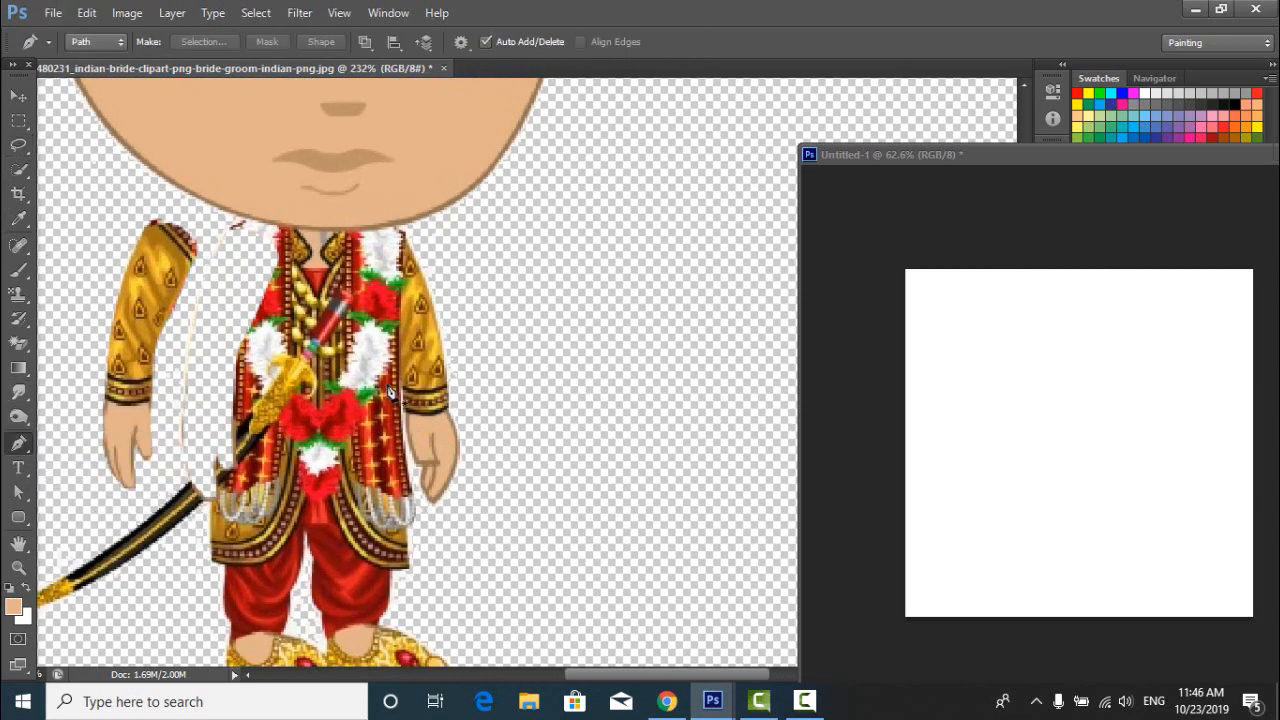
pyautogui.scroll(2, 393, 334)
pyautogui.click(411, 206)
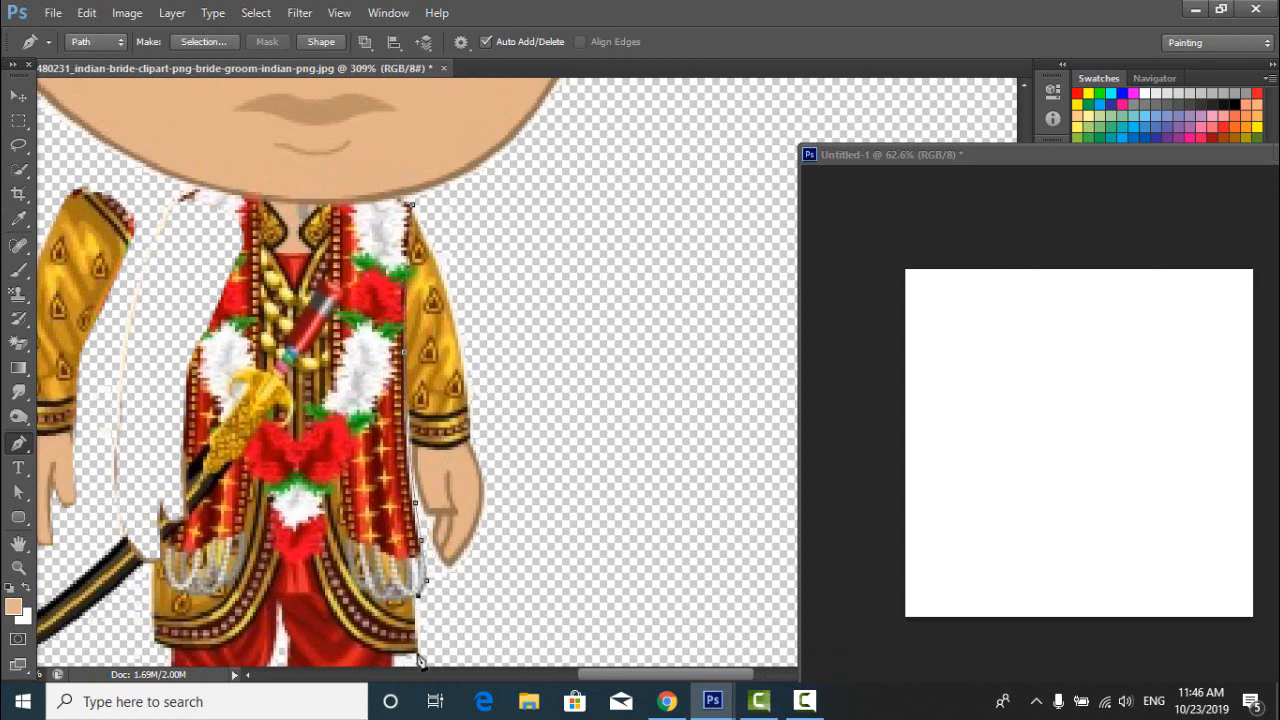
pyautogui.scroll(-3, 439, 635)
pyautogui.scroll(2, 465, 467)
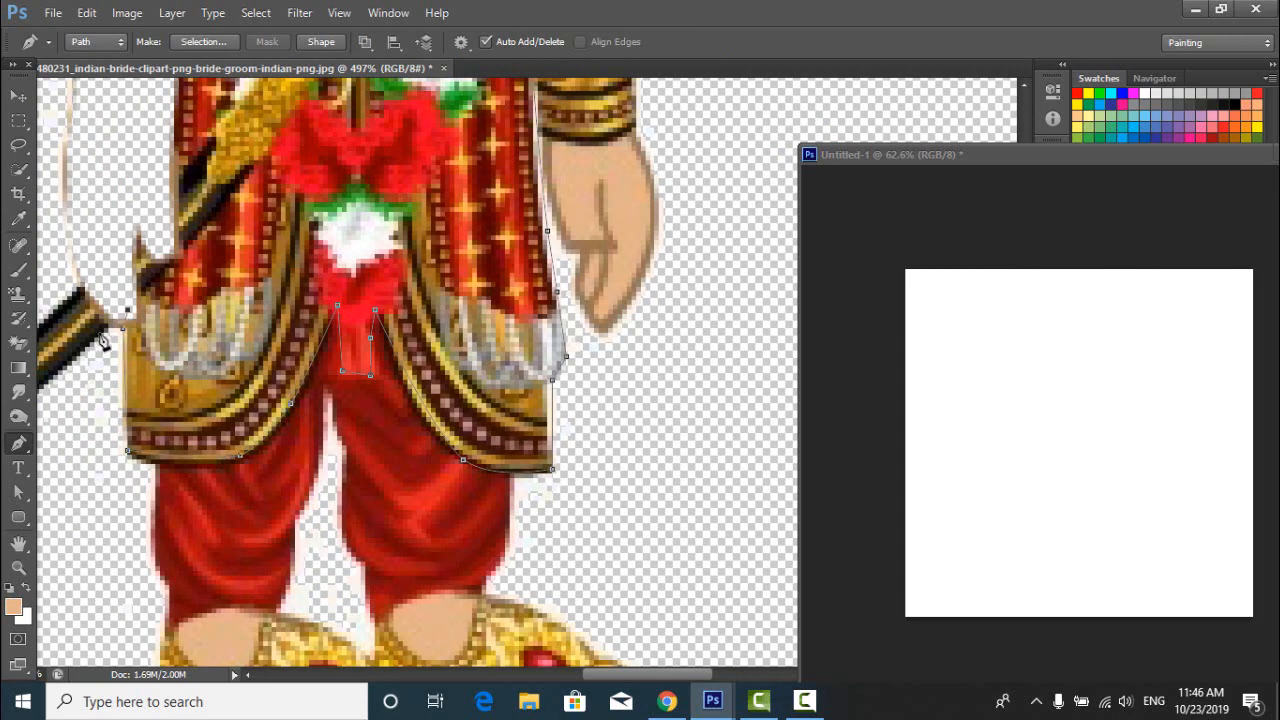
# Extend the Pen path around the sword, up the coat's other side and across the neckline, and convert it to a selection.
pyautogui.moveTo(59, 408); pyautogui.dragTo(480, 290)
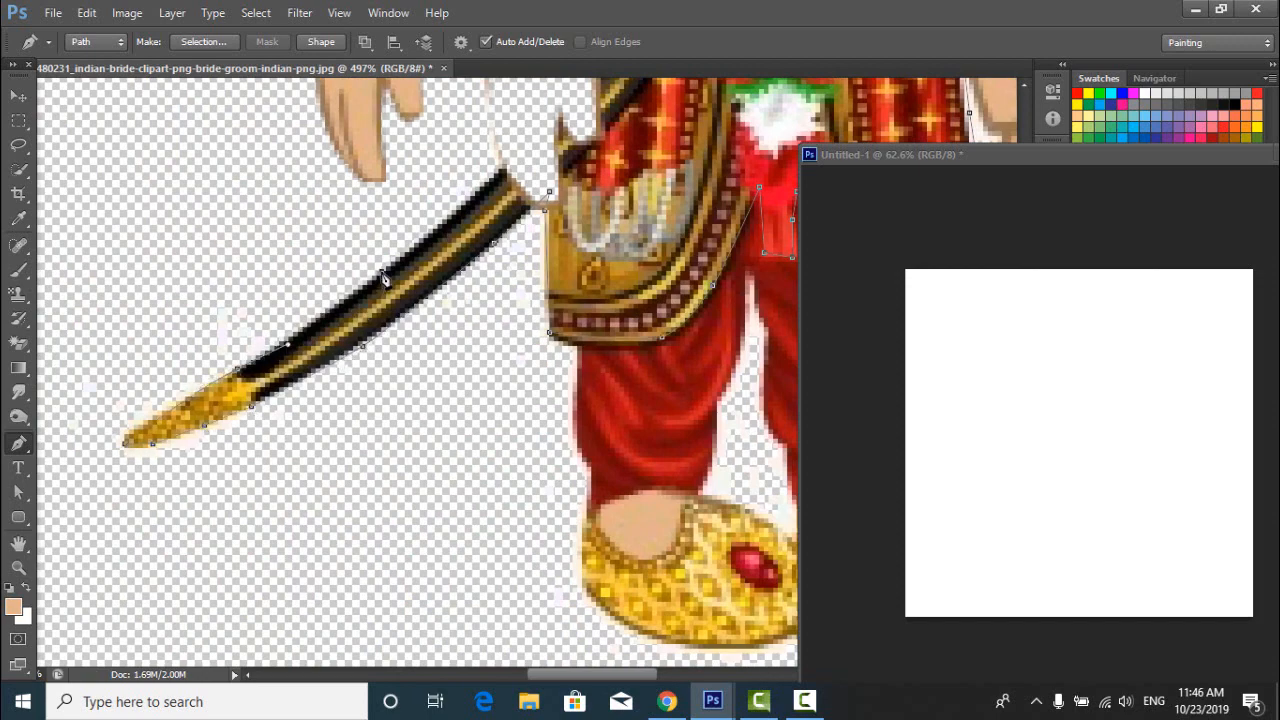
pyautogui.moveTo(384, 278); pyautogui.dragTo(290, 405)
pyautogui.moveTo(370, 322); pyautogui.dragTo(308, 390)
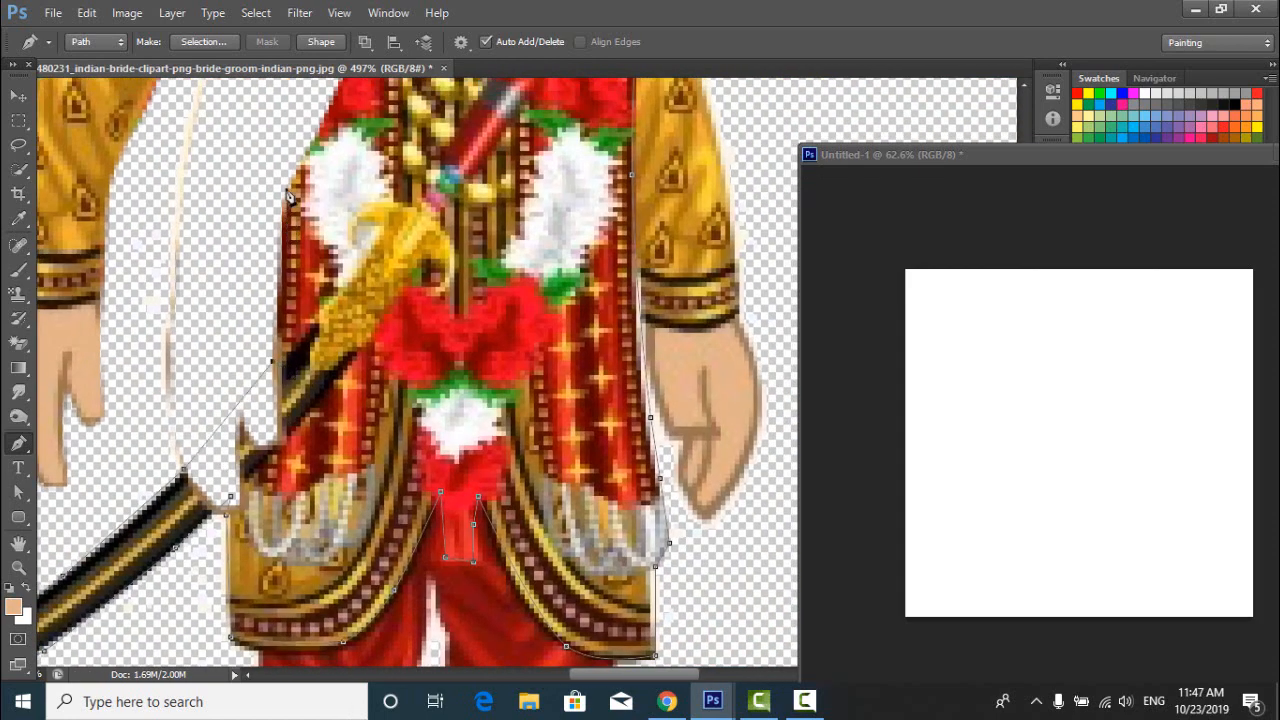
pyautogui.scroll(5, 289, 196)
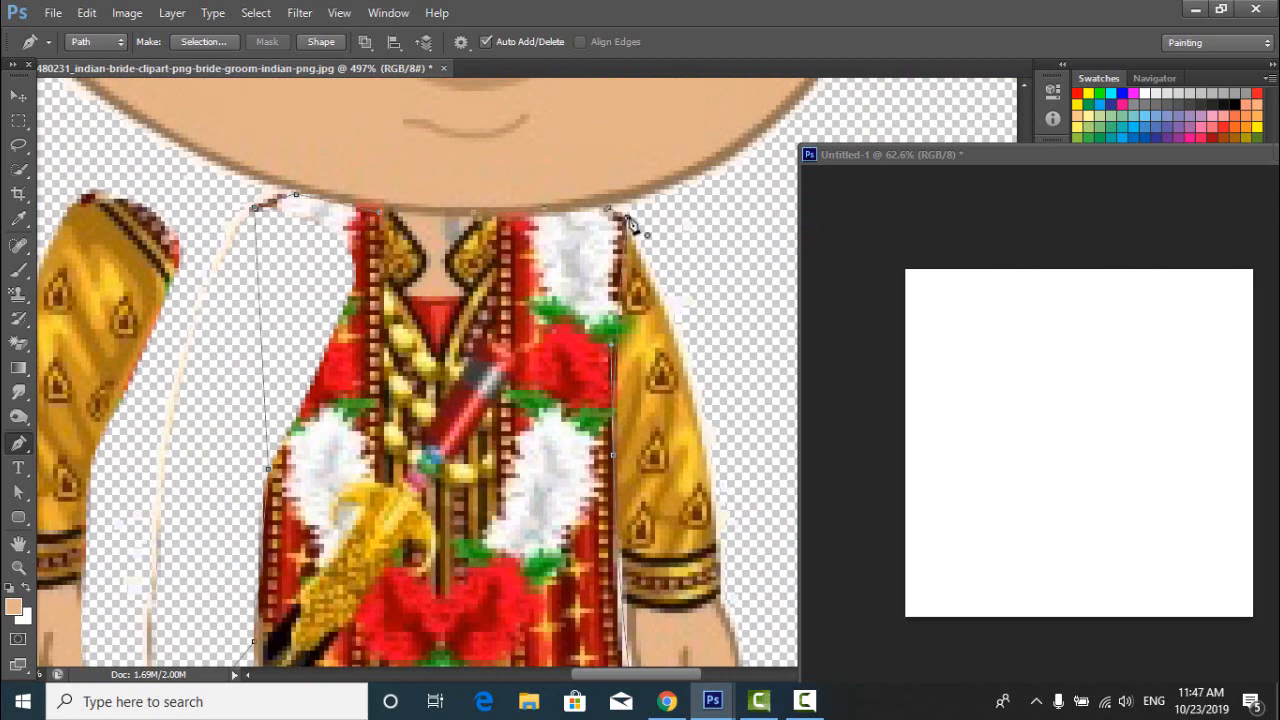
pyautogui.click(16, 95)
pyautogui.hotkey('ctrl', 'Return')
# Try to move the selected coat and sword out of the groom image.
pyautogui.click(417, 337)
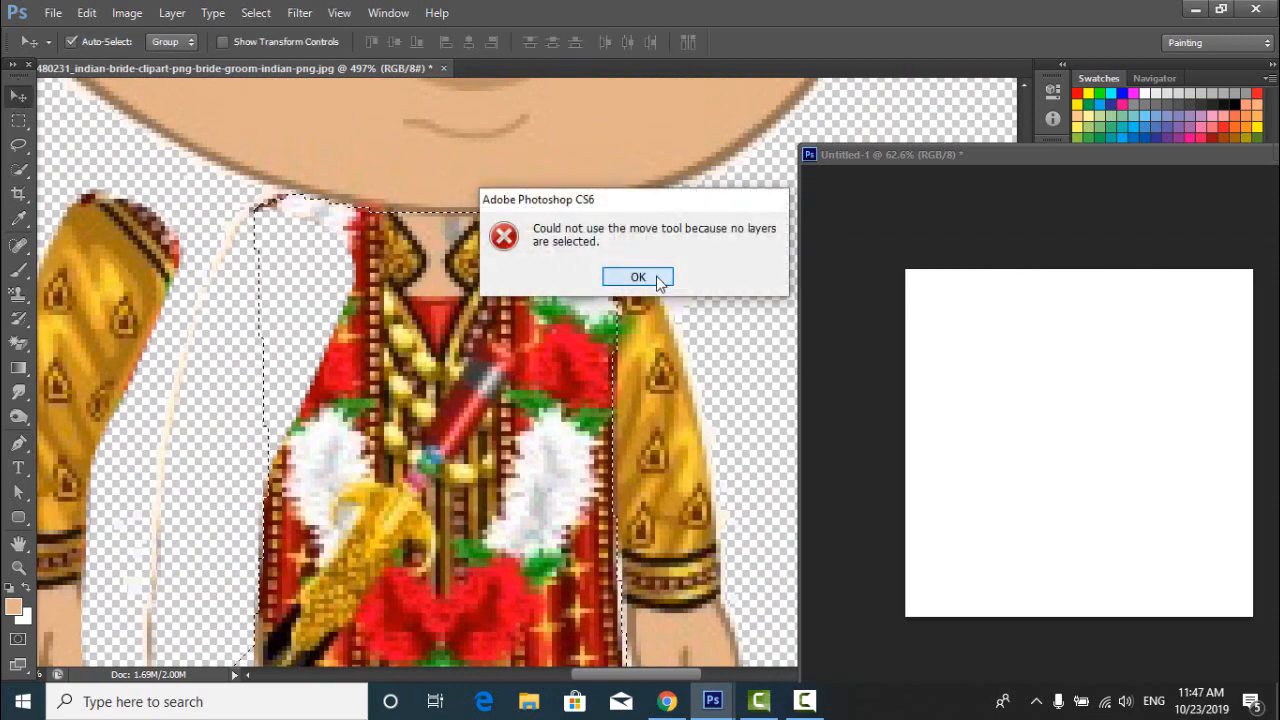
pyautogui.click(658, 278)
pyautogui.moveTo(1000, 158); pyautogui.dragTo(1061, 175)
pyautogui.moveTo(200, 70); pyautogui.dragTo(173, 107)
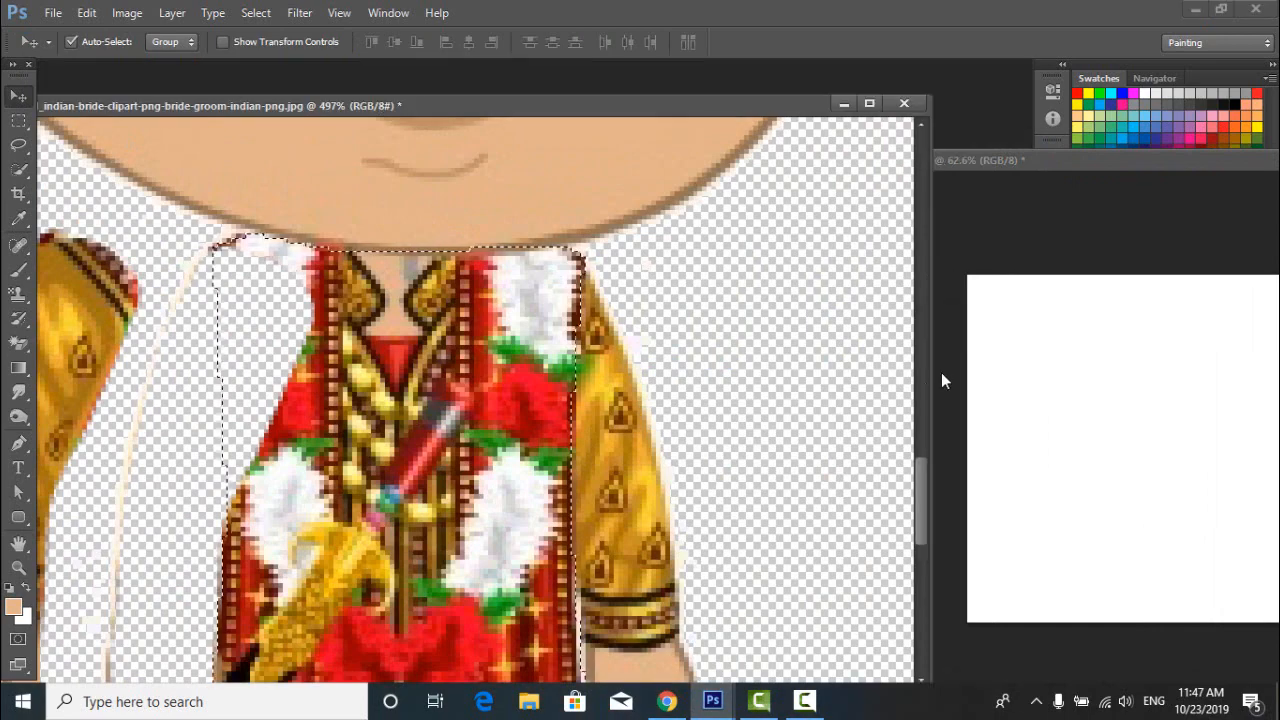
pyautogui.moveTo(1067, 180); pyautogui.dragTo(1066, 350)
pyautogui.click(473, 387)
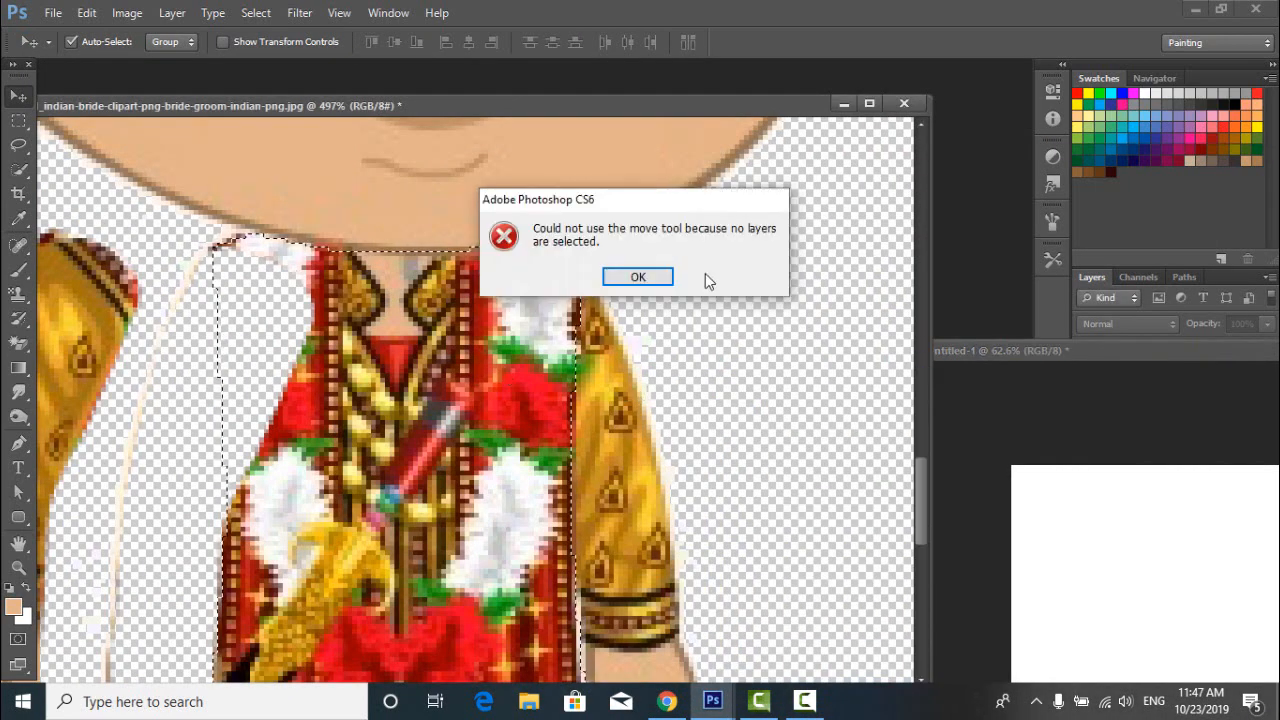
pyautogui.click(634, 277)
pyautogui.hotkey('ctrl', '1')
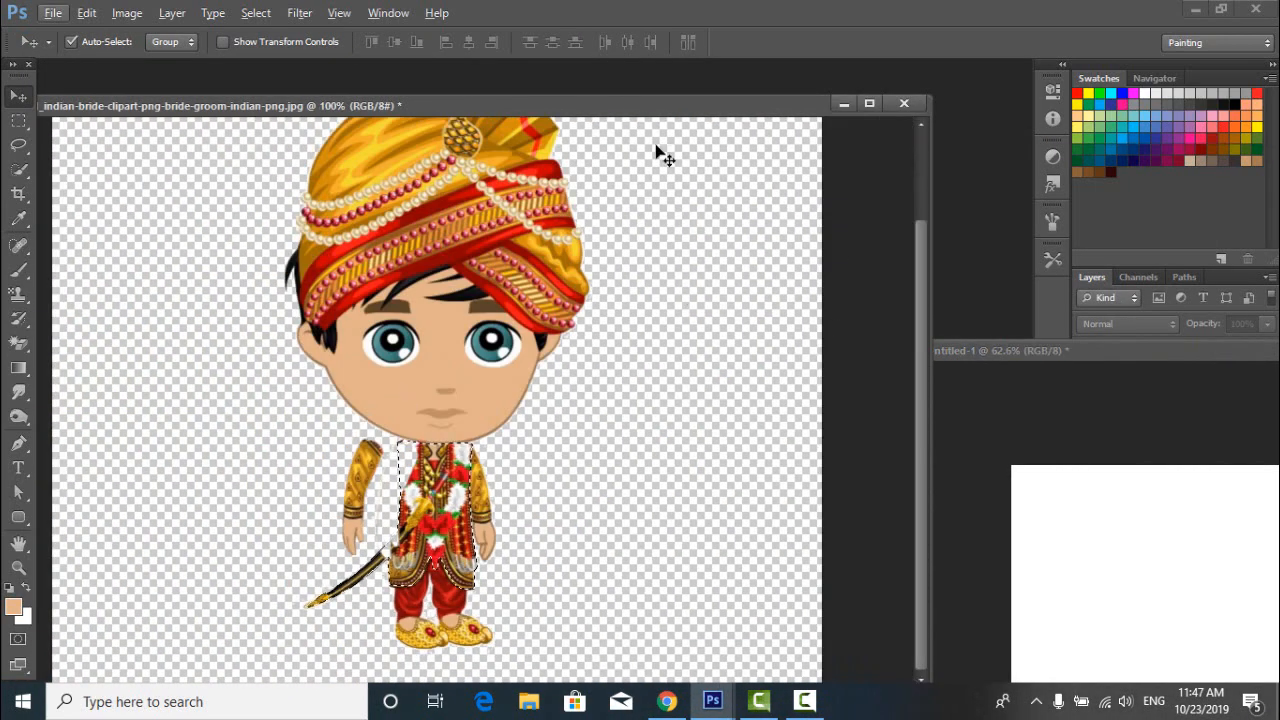
# Select Layer 0, transfer the selected coat and sword to the untitled canvas and place them near its centre.
pyautogui.moveTo(660, 103); pyautogui.dragTo(647, 66)
pyautogui.moveTo(1130, 351); pyautogui.dragTo(748, 558)
pyautogui.click(600, 377)
pyautogui.click(1173, 380)
pyautogui.moveTo(487, 463); pyautogui.dragTo(773, 642)
pyautogui.moveTo(833, 559); pyautogui.dragTo(447, 107)
pyautogui.moveTo(397, 236); pyautogui.dragTo(415, 428)
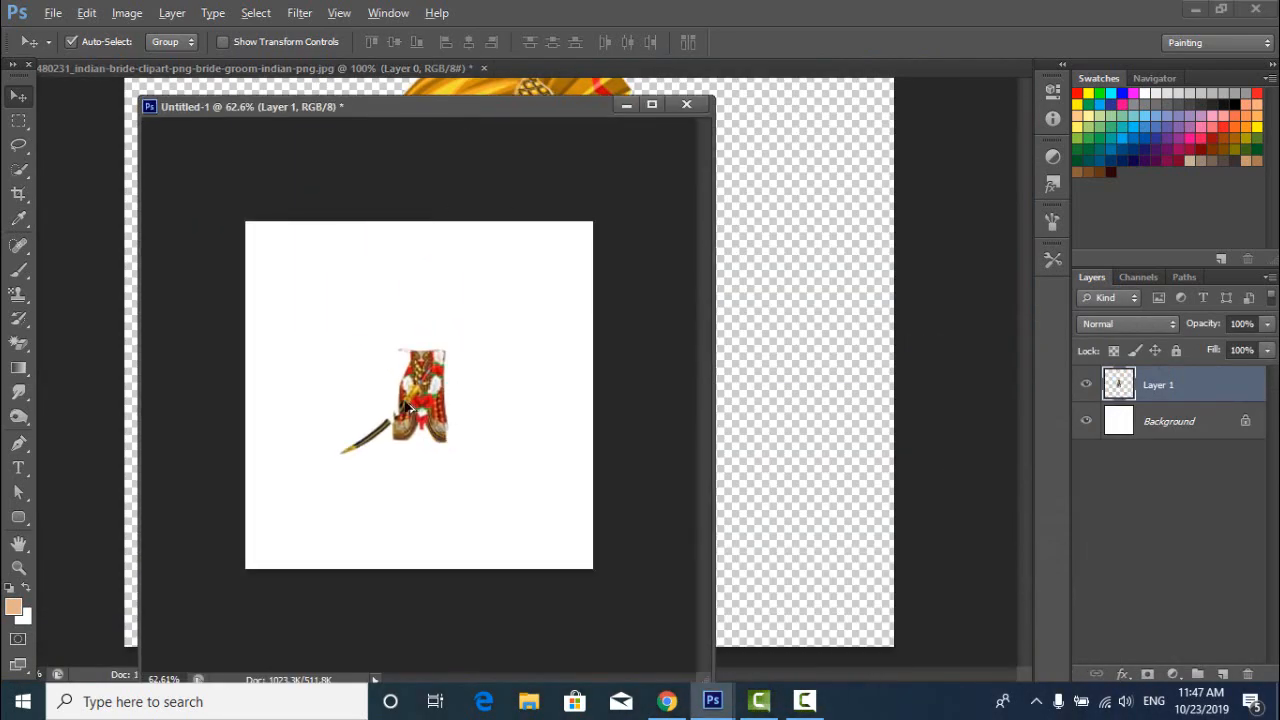
# Select the sword's detached blade with a rectangular marquee and copy it onto its own layer.
pyautogui.scroll(10, 418, 411)
pyautogui.scroll(4, 421, 418)
pyautogui.scroll(3, 397, 430)
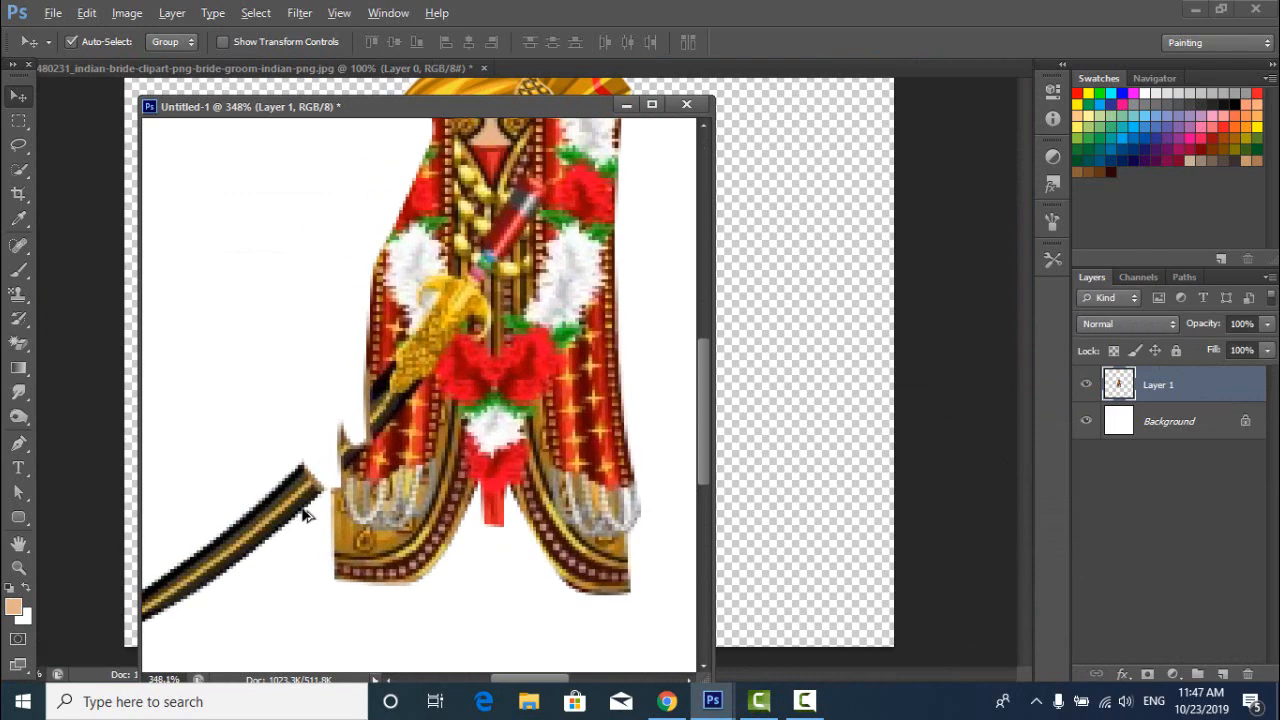
pyautogui.click(19, 121)
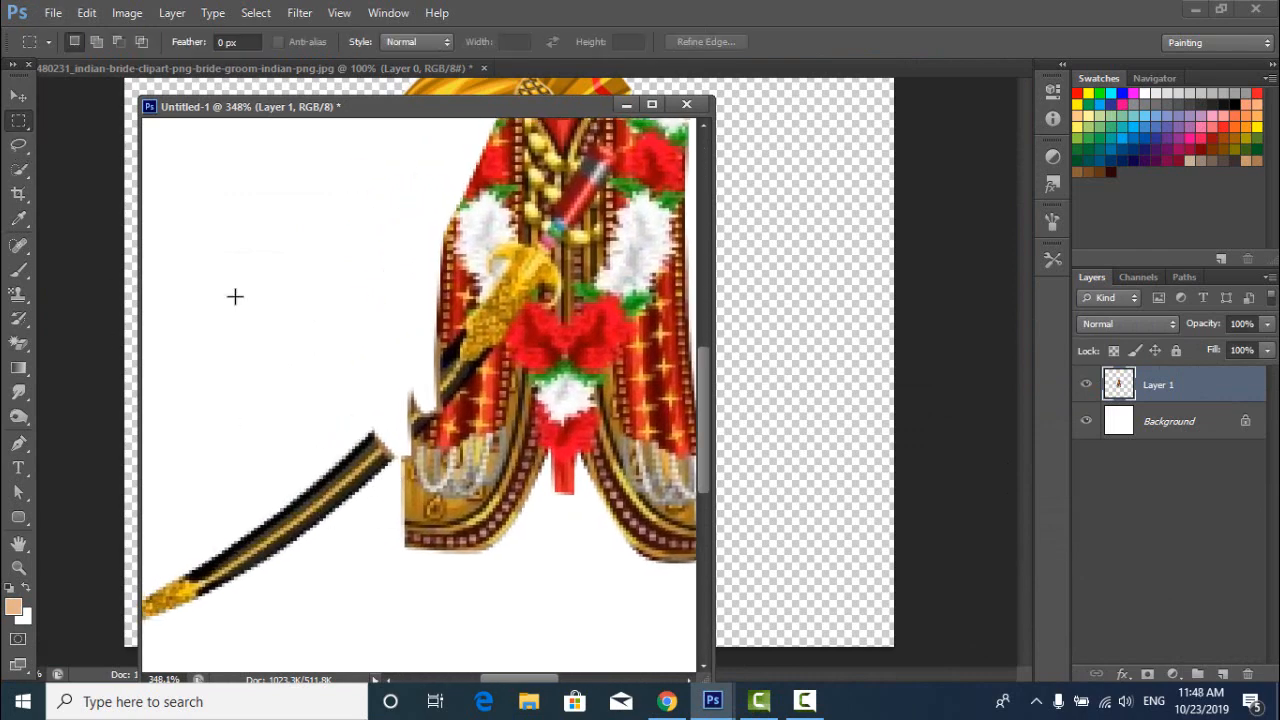
pyautogui.moveTo(319, 418); pyautogui.dragTo(511, 426)
pyautogui.press('v')
pyautogui.hotkey('ctrl', 'j')
# Reposition the blade piece with Free Transform to bridge the gap between the blade and the hilt.
pyautogui.hotkey('ctrl', 't')
pyautogui.scroll(2, 415, 495)
pyautogui.scroll(1, 417, 505)
pyautogui.moveTo(443, 328); pyautogui.dragTo(478, 290)
pyautogui.press('Return')
pyautogui.scroll(1, 483, 342)
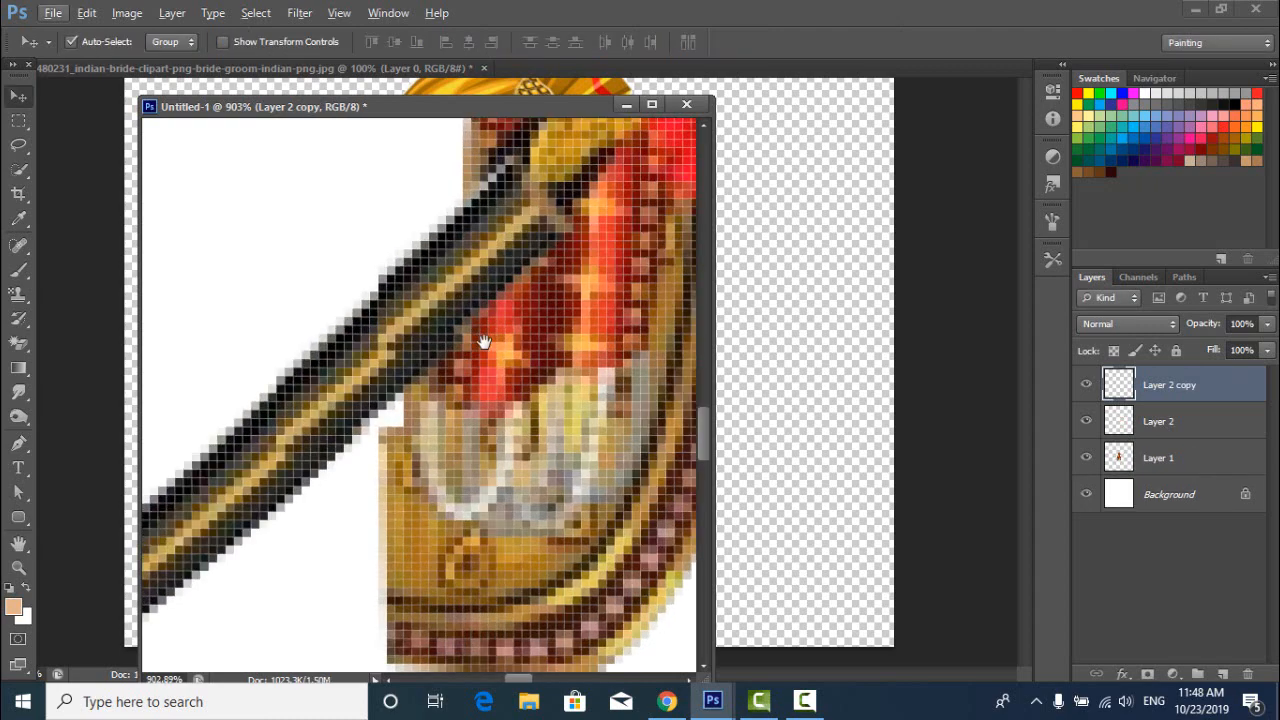
# Rotate the duplicated blade section on Layer 2 copy to -5.30° and nudge it into line with the hilt.
pyautogui.moveTo(484, 342); pyautogui.dragTo(415, 388)
pyautogui.hotkey('ctrl', 't')
pyautogui.moveTo(546, 301); pyautogui.dragTo(544, 293)
pyautogui.moveTo(467, 271); pyautogui.dragTo(460, 268)
pyautogui.moveTo(536, 290); pyautogui.dragTo(531, 283)
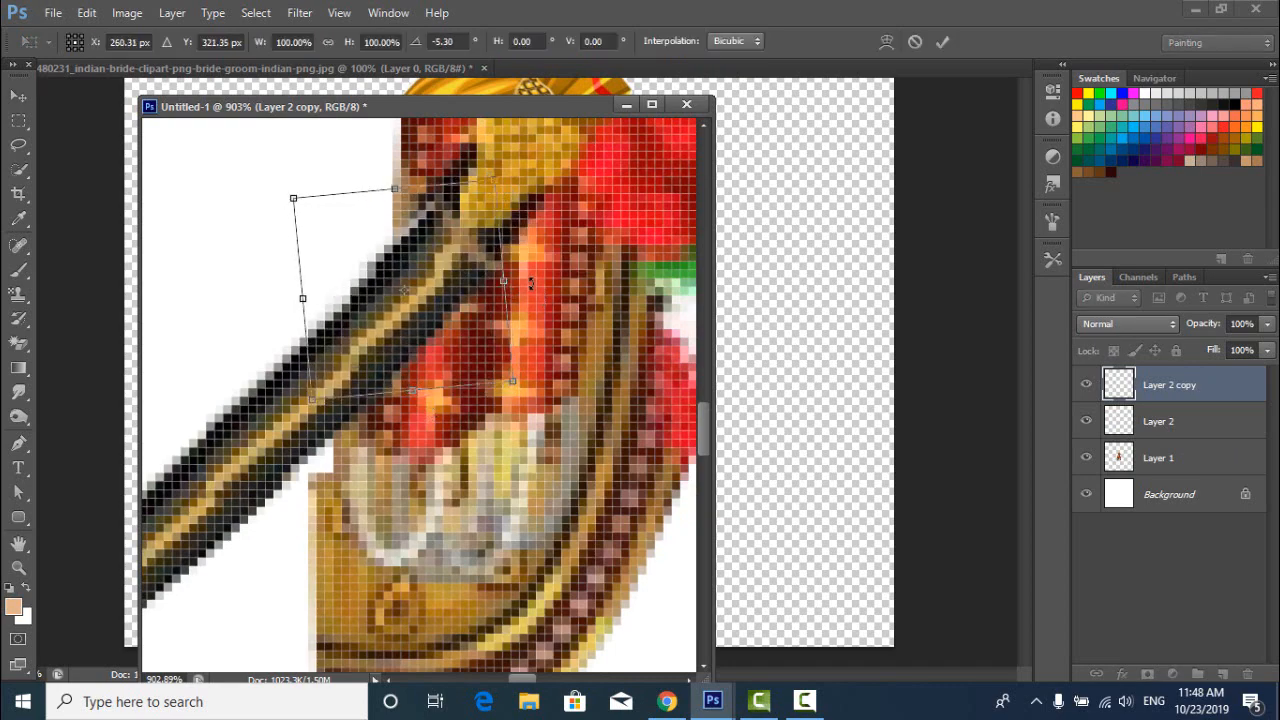
pyautogui.press('Return')
pyautogui.scroll(-4, 463, 453)
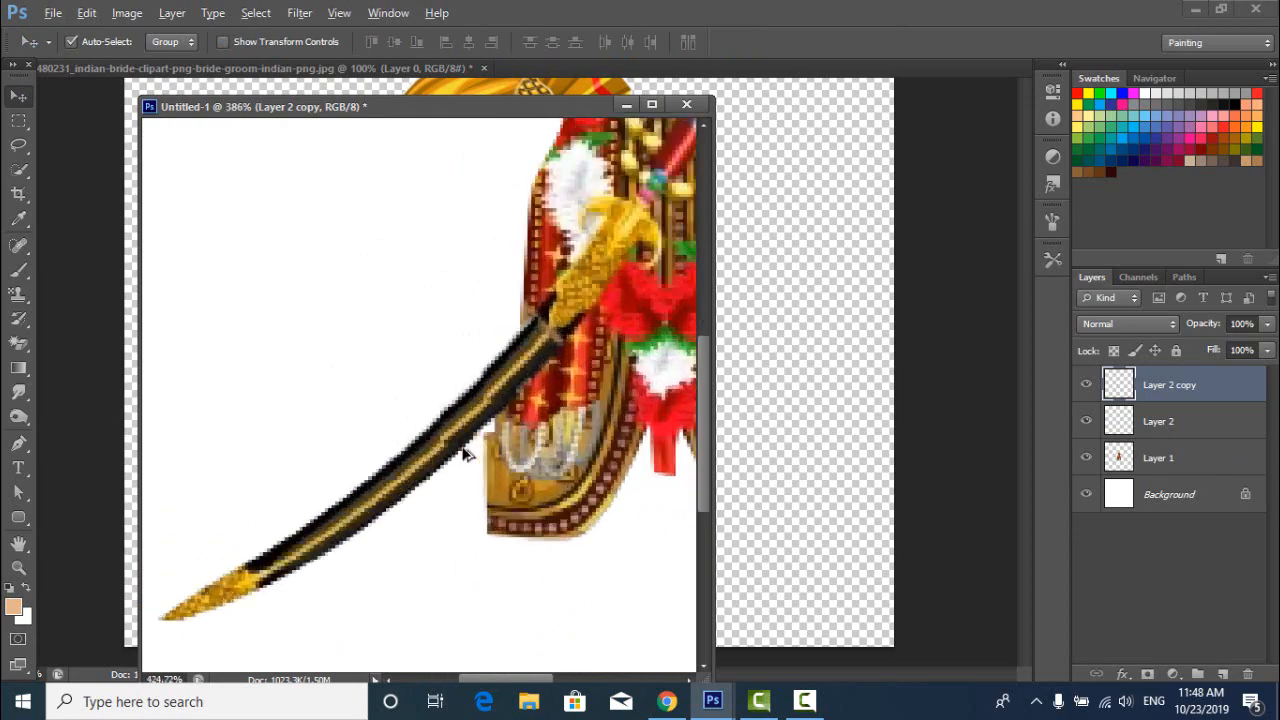
pyautogui.scroll(3, 463, 453)
pyautogui.scroll(-4, 531, 428)
# Set up the Eraser with a 20-pixel brush for cleaning the sword in the untitled canvas.
pyautogui.click(18, 345)
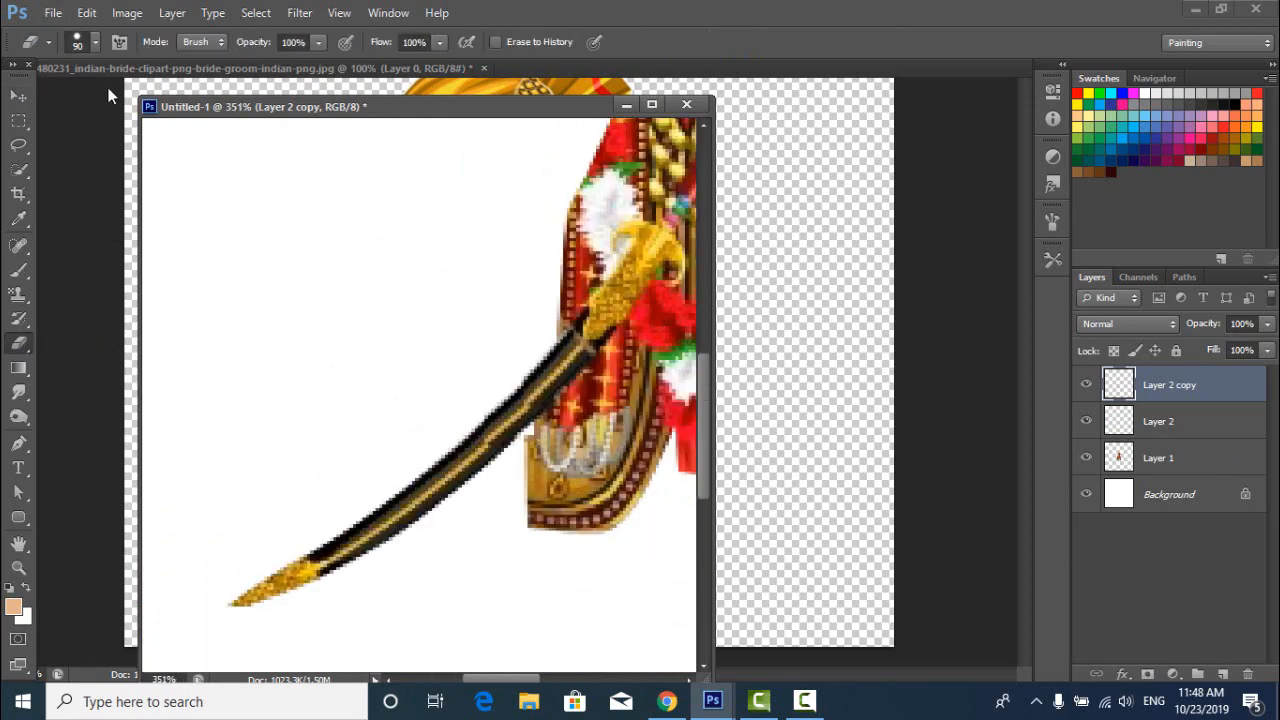
pyautogui.click(94, 42)
pyautogui.click(108, 635)
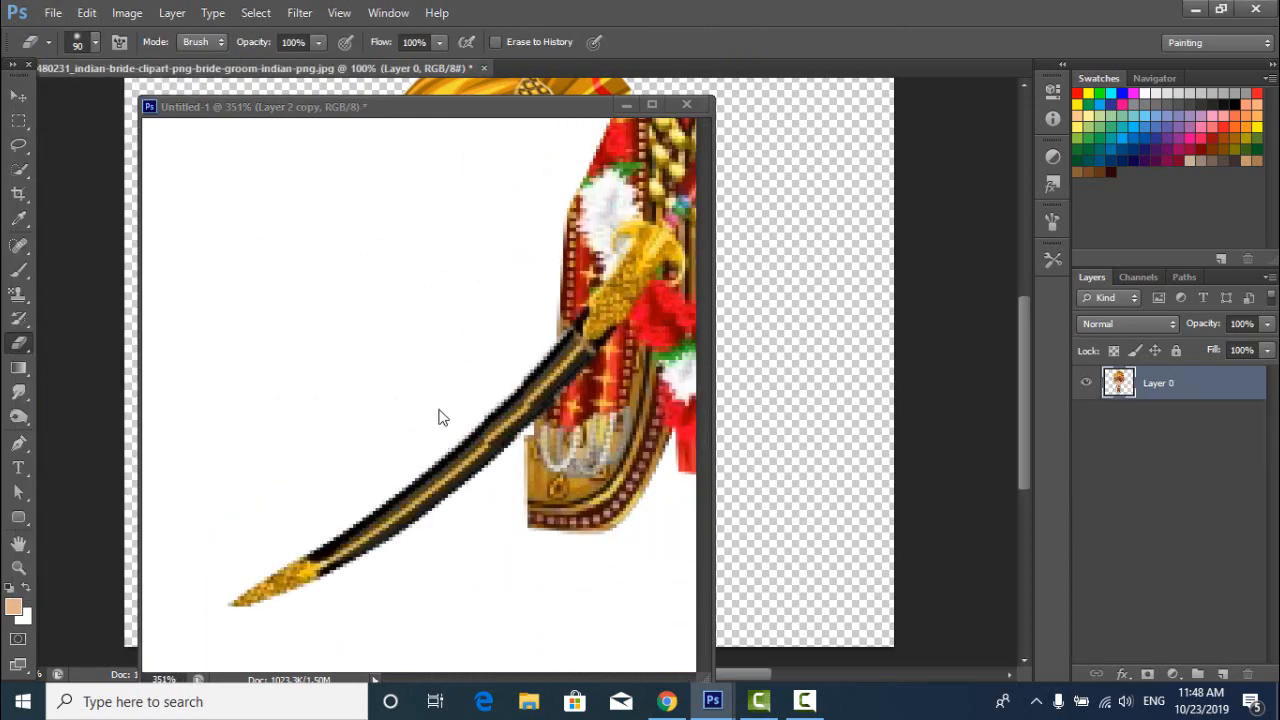
pyautogui.click(684, 394)
pyautogui.press('[')
pyautogui.press('[')
pyautogui.press('[')
pyautogui.press('[')
pyautogui.press('[')
pyautogui.press('[')
pyautogui.press('[')
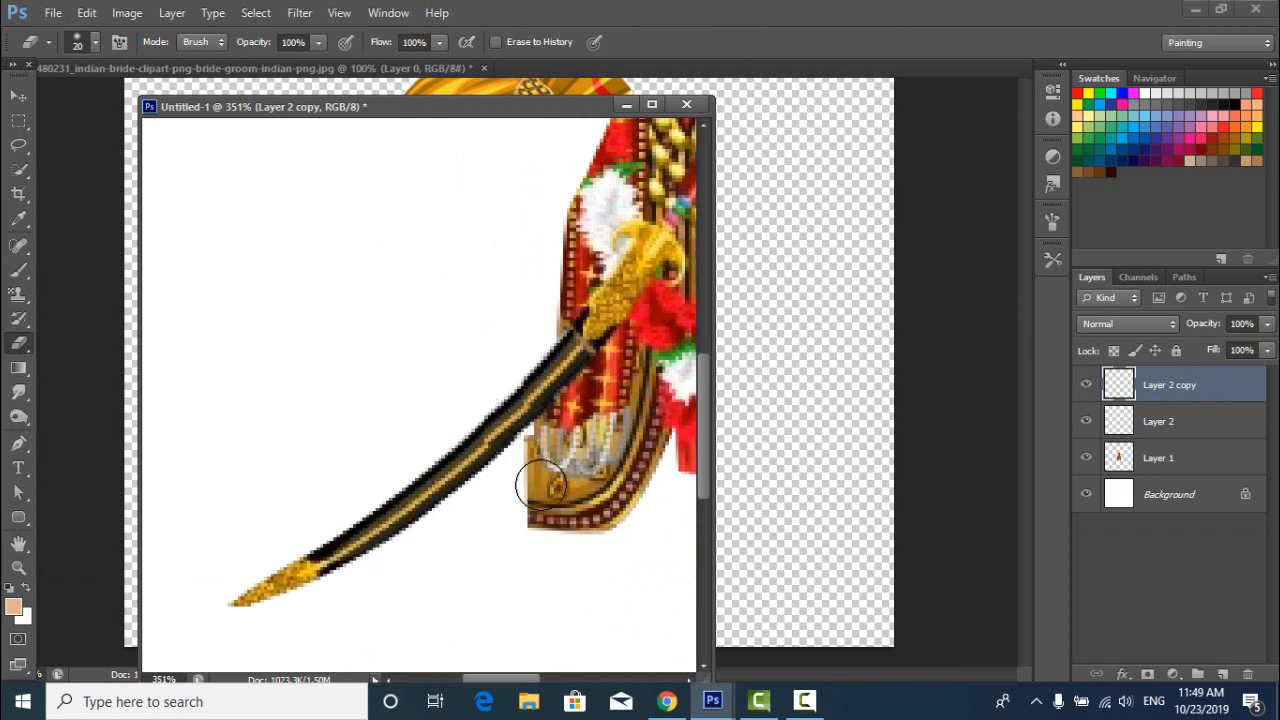
# Erase the rough edges around the blade joint on Layer 2, and deselect the layers.
pyautogui.press('v')
pyautogui.click(528, 437)
pyautogui.click(24, 344)
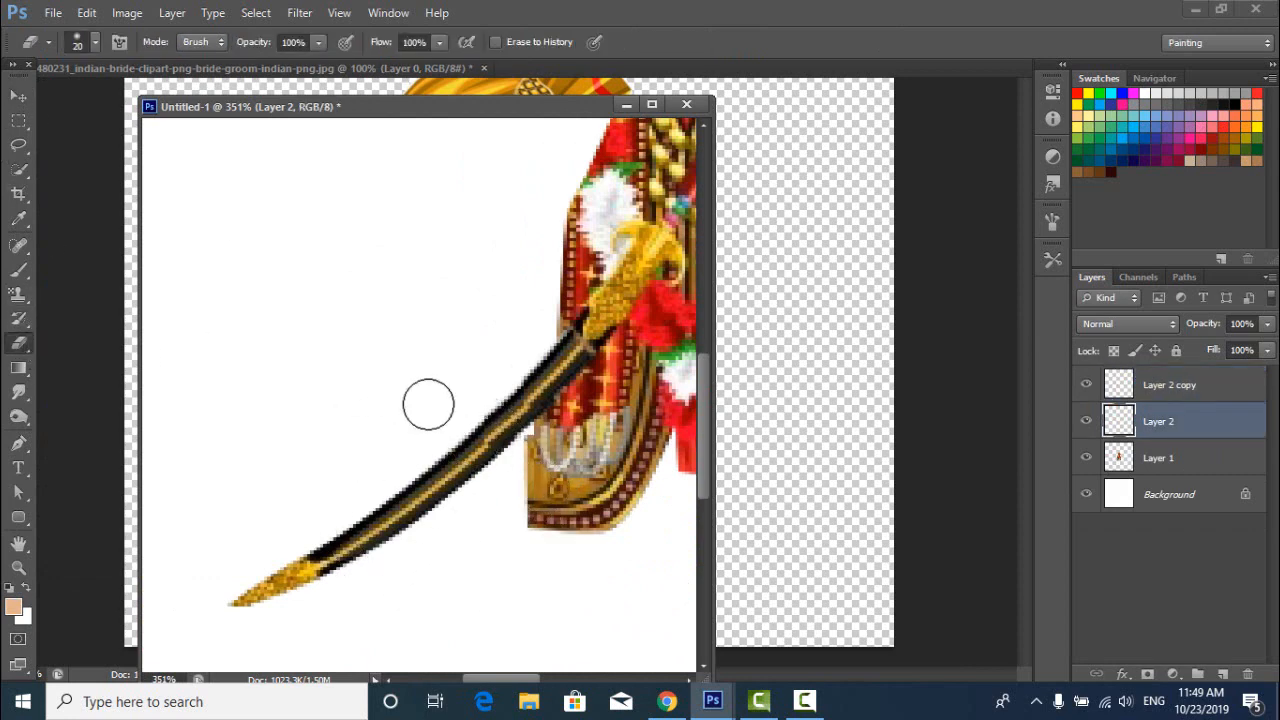
pyautogui.moveTo(537, 507); pyautogui.dragTo(507, 364)
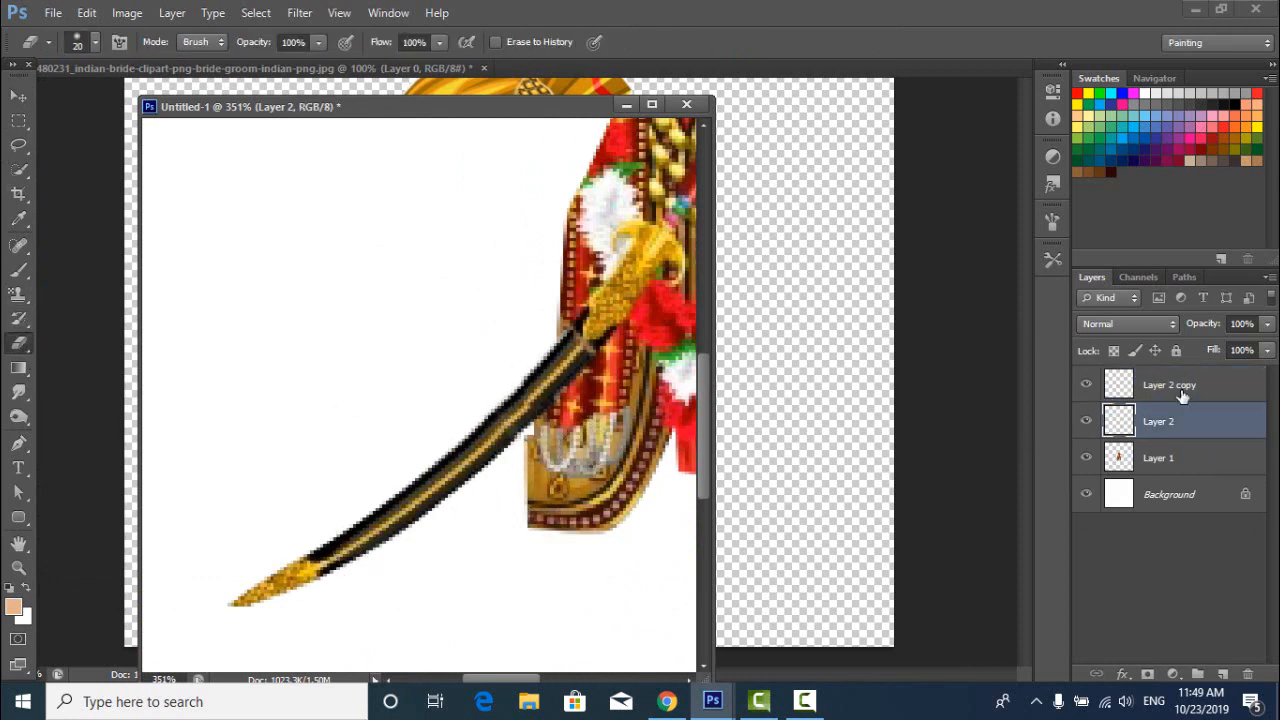
pyautogui.click(1183, 396)
pyautogui.click(18, 97)
pyautogui.click(416, 383)
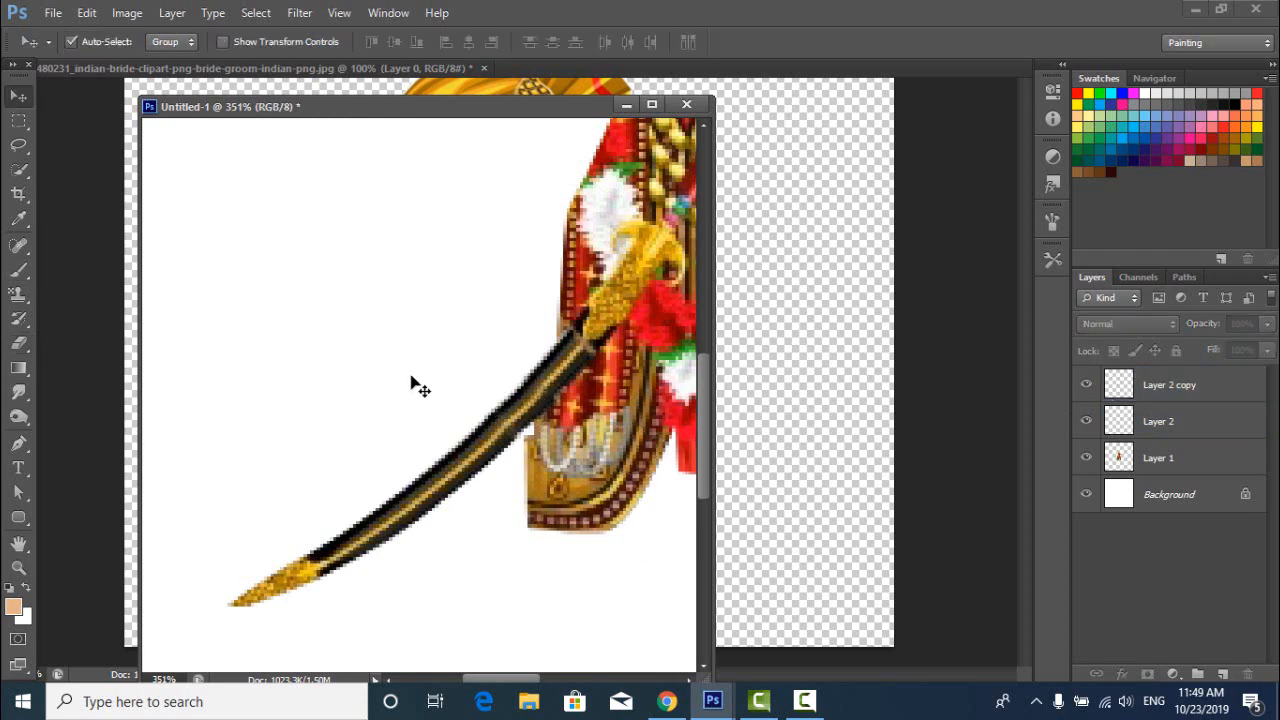
# Outline the coat's intact upper garland side with the Pen tool and load it as a selection on Layer 1.
pyautogui.scroll(-5, 364, 466)
pyautogui.scroll(3, 565, 361)
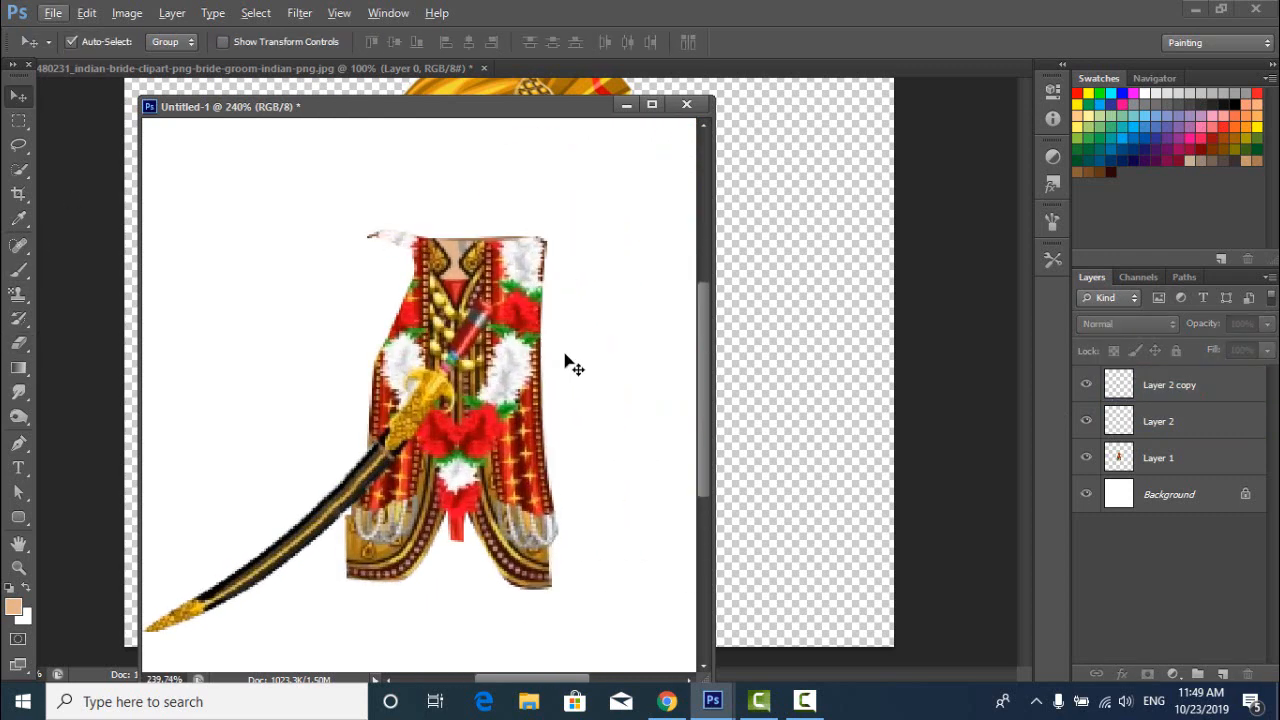
pyautogui.rightClick(18, 443)
pyautogui.click(100, 440)
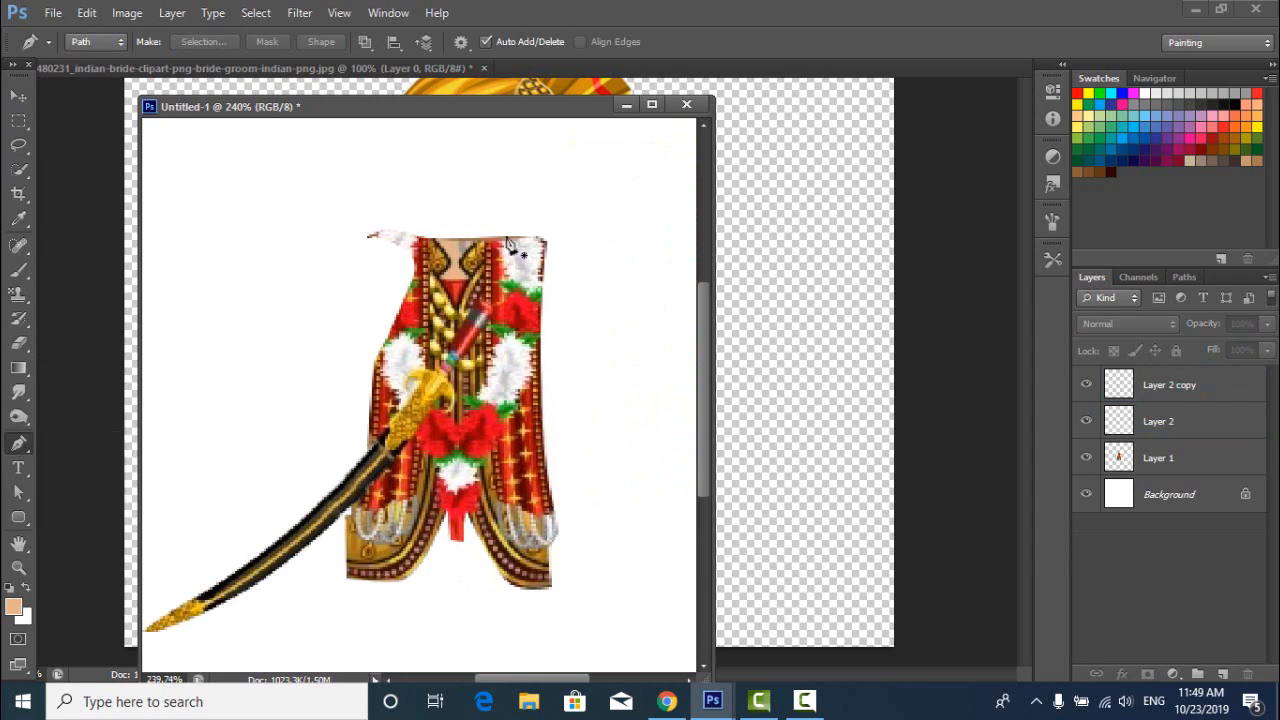
pyautogui.click(488, 231)
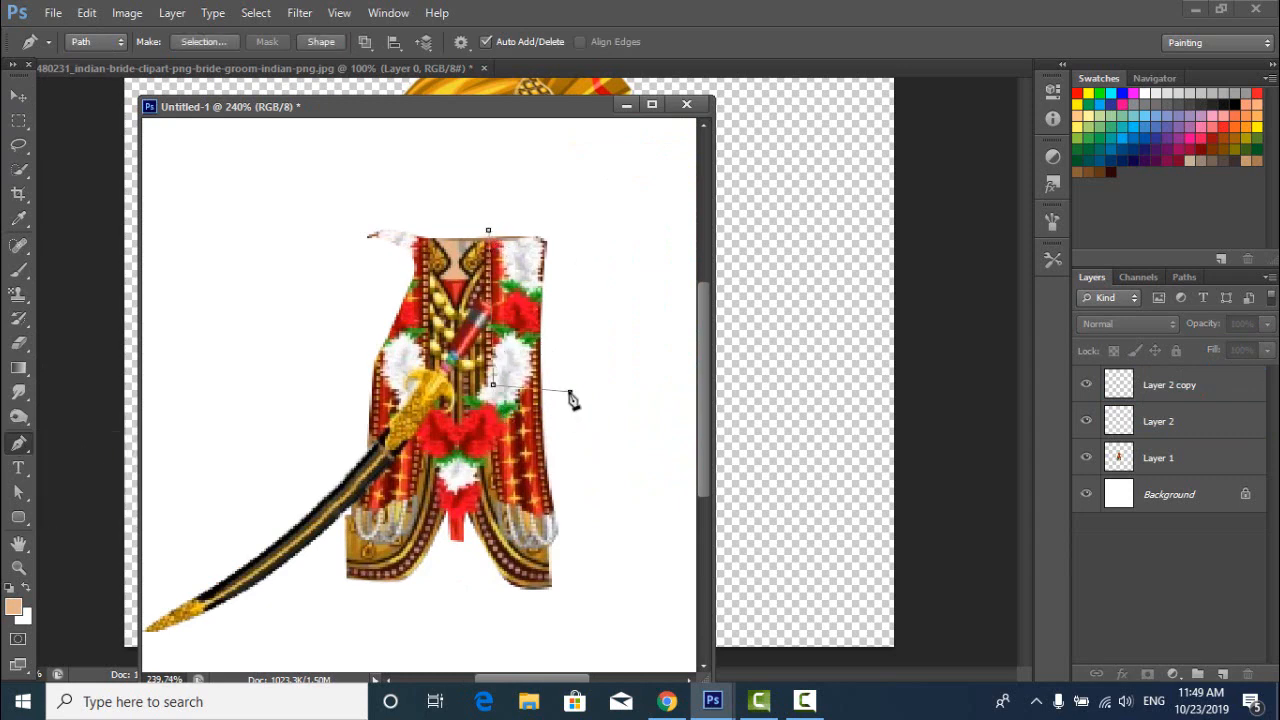
pyautogui.press('v')
pyautogui.click(1200, 458)
pyautogui.hotkey('ctrl', 'Return')
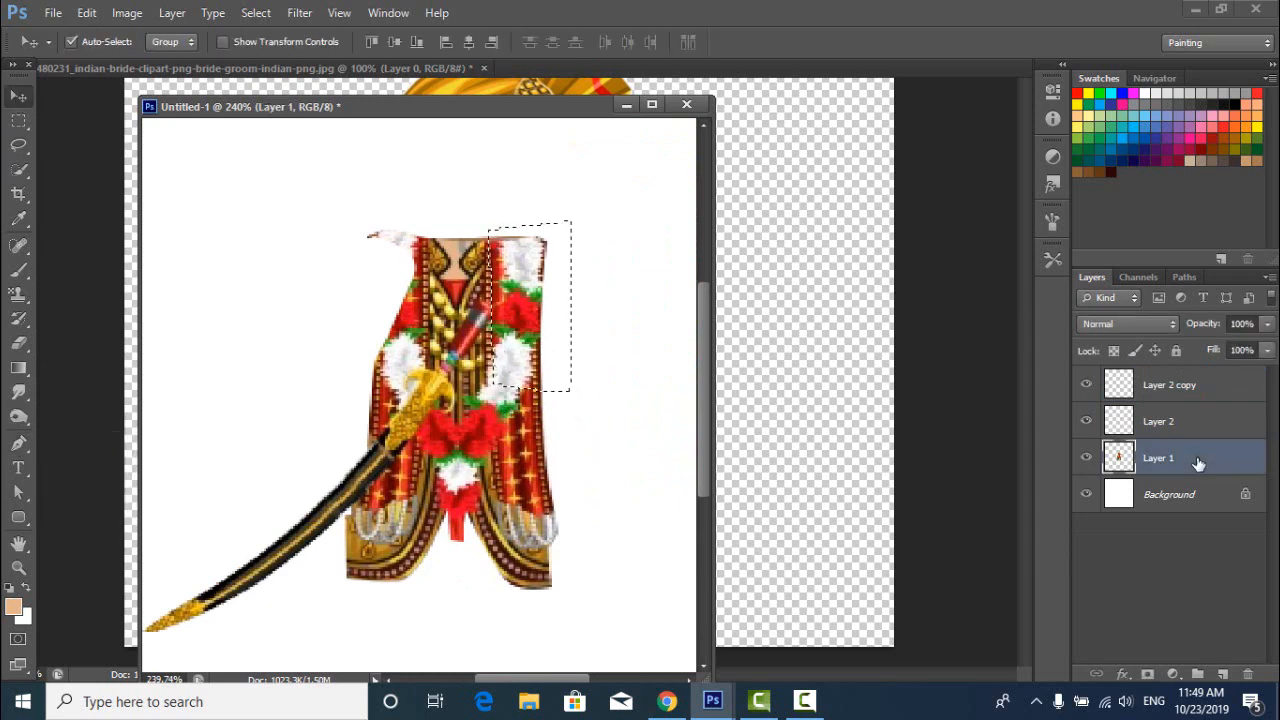
# Copy the selected garland section to a new layer, flip it horizontally and place it over the coat's damaged opposite side.
pyautogui.hotkey('ctrl', 'j')
pyautogui.hotkey('ctrl', 't')
pyautogui.rightClick(507, 287)
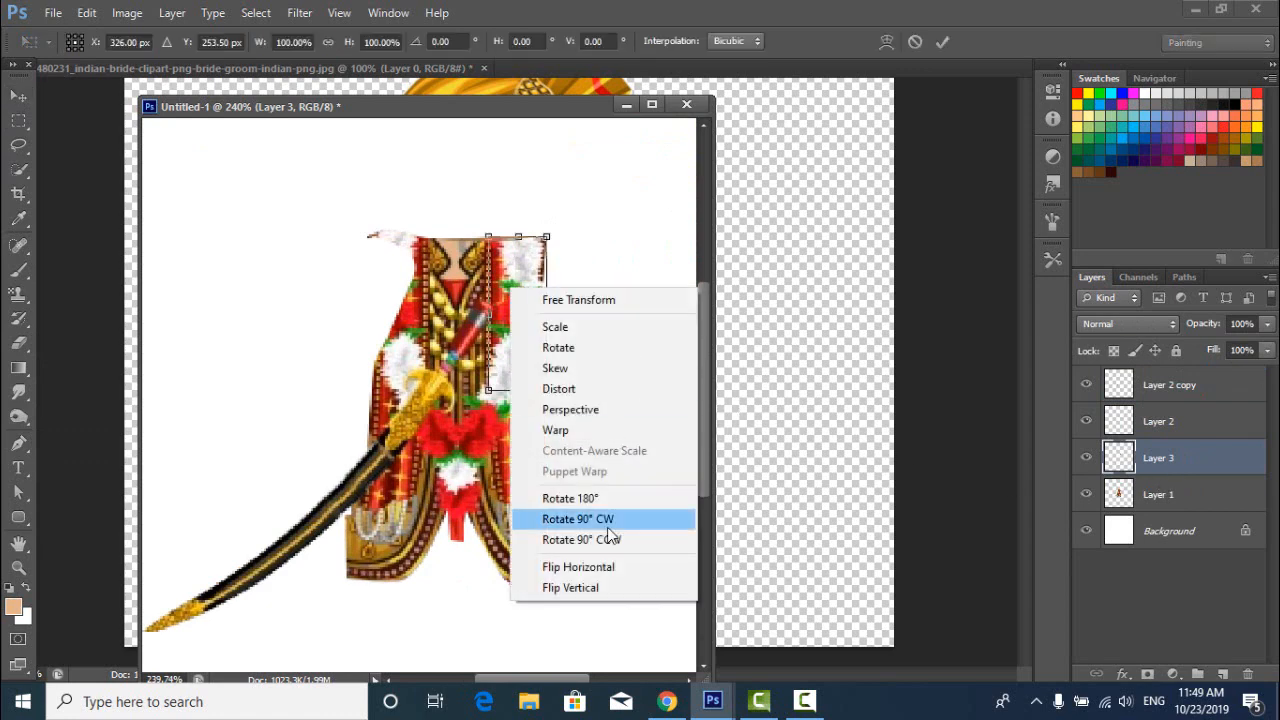
pyautogui.click(560, 557)
pyautogui.moveTo(516, 386); pyautogui.dragTo(401, 358)
pyautogui.scroll(3, 383, 355)
pyautogui.press('Return')
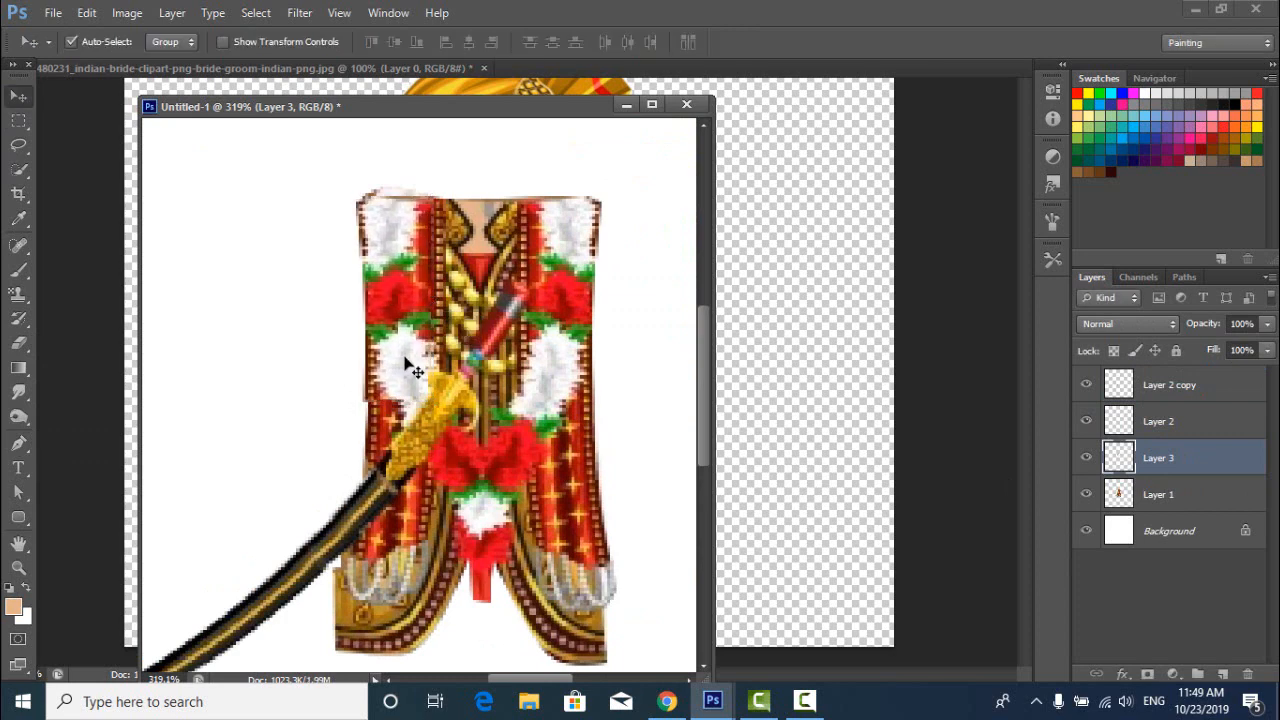
pyautogui.click(640, 289)
pyautogui.scroll(-10, 640, 289)
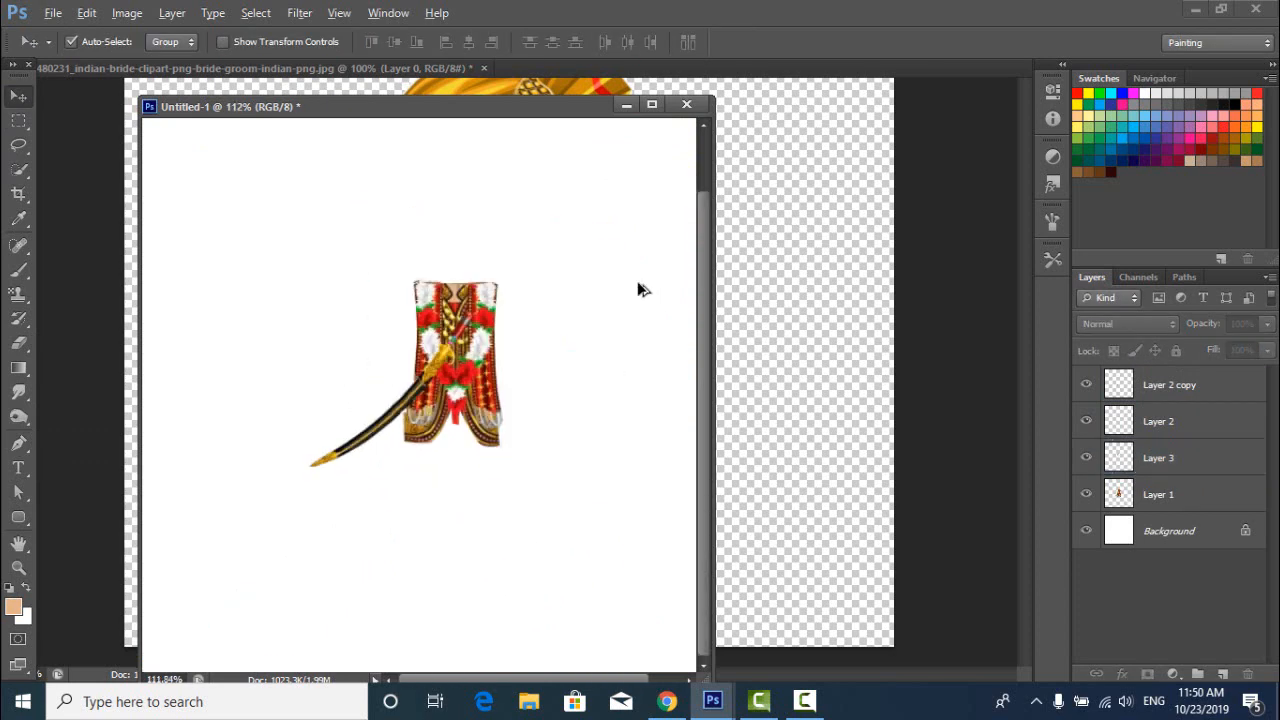
# Merge all the coat and sword layers into one and delete the white Background layer.
pyautogui.scroll(3, 520, 346)
pyautogui.click(1185, 390)
pyautogui.keyDown('shift'); pyautogui.click(1180, 494); pyautogui.keyUp('shift')
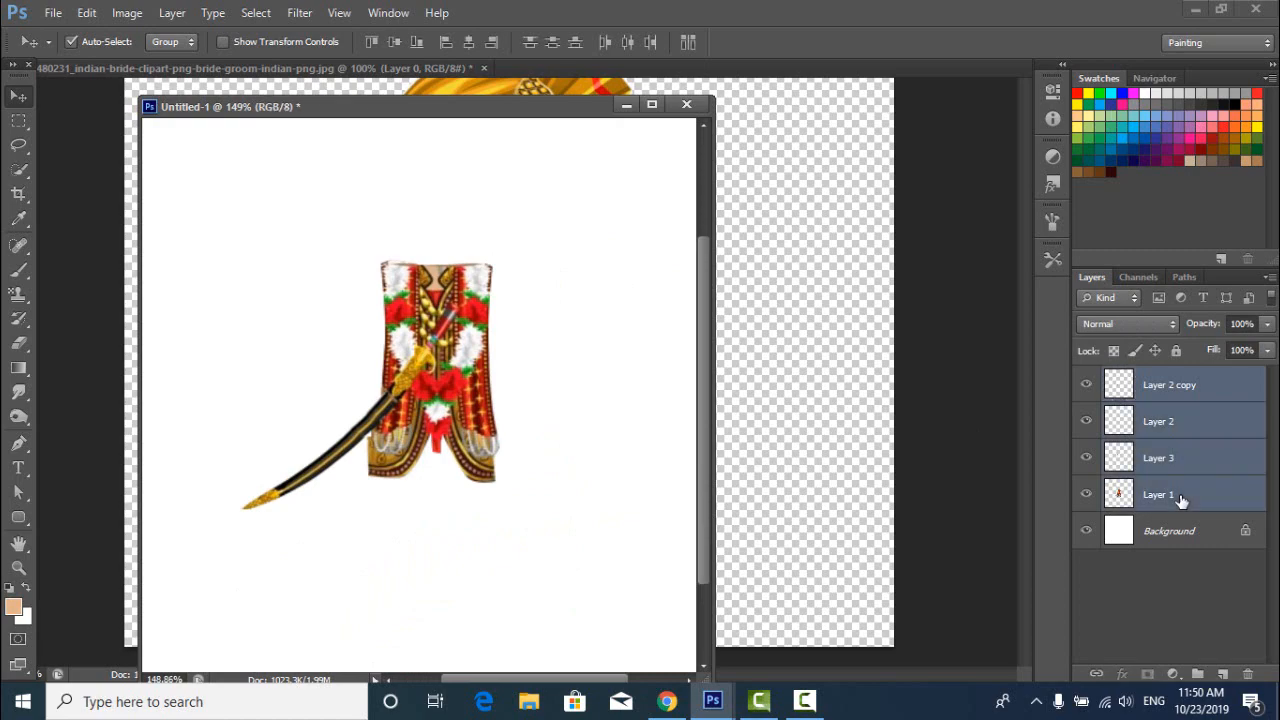
pyautogui.hotkey('ctrl', 'e')
pyautogui.moveTo(1249, 671); pyautogui.dragTo(1249, 672)
# Save the merged coat and sword as a PNG named Hip in the boy folder.
pyautogui.click(53, 13)
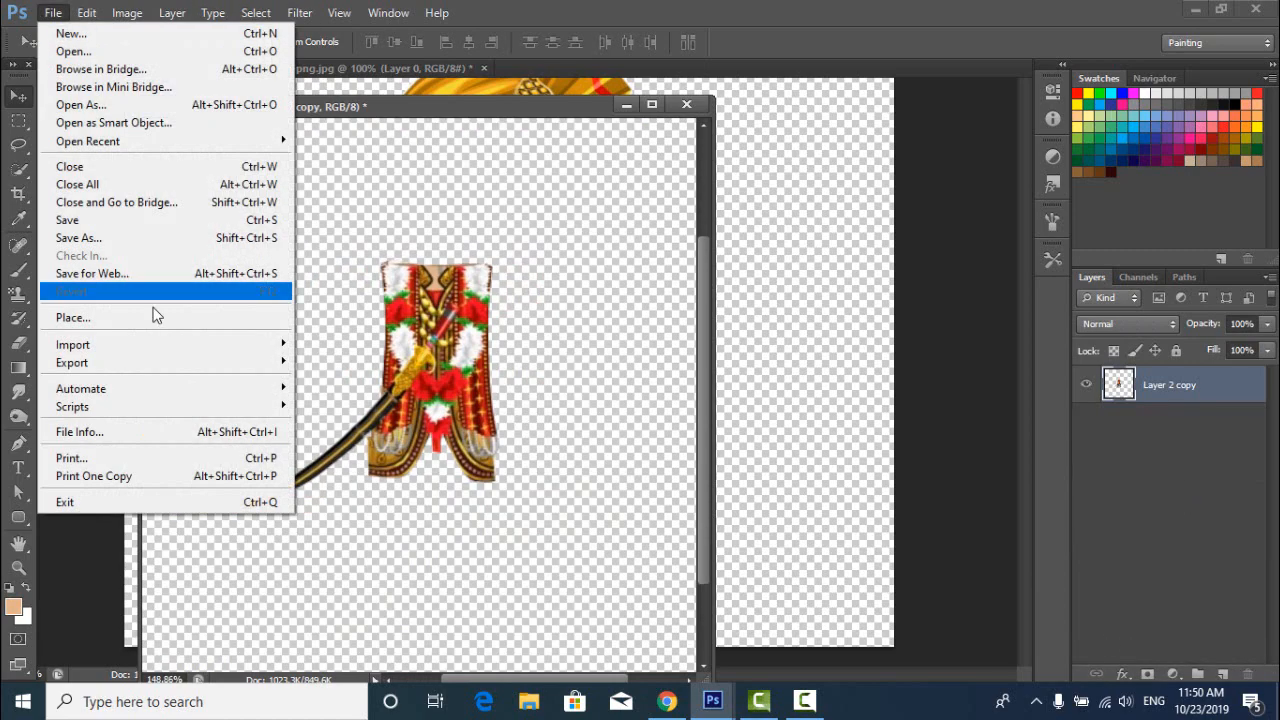
pyautogui.click(90, 251)
pyautogui.click(700, 450)
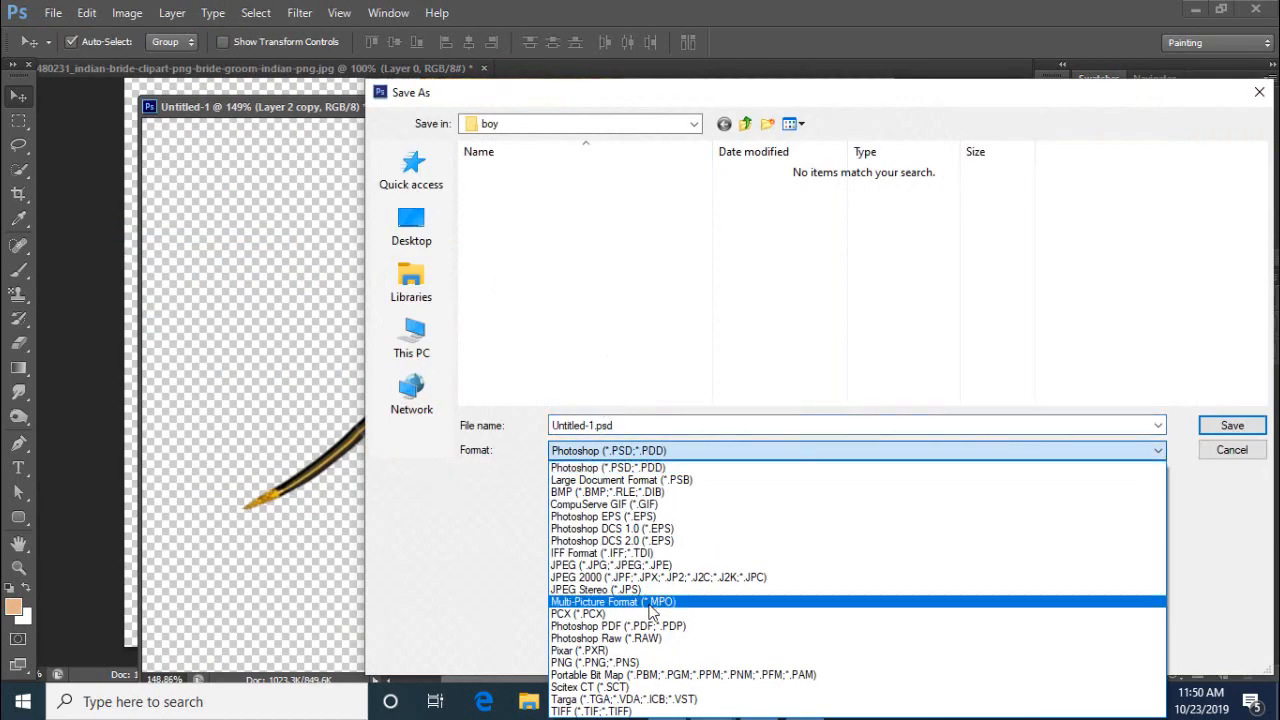
pyautogui.click(620, 655)
pyautogui.write('Hip')
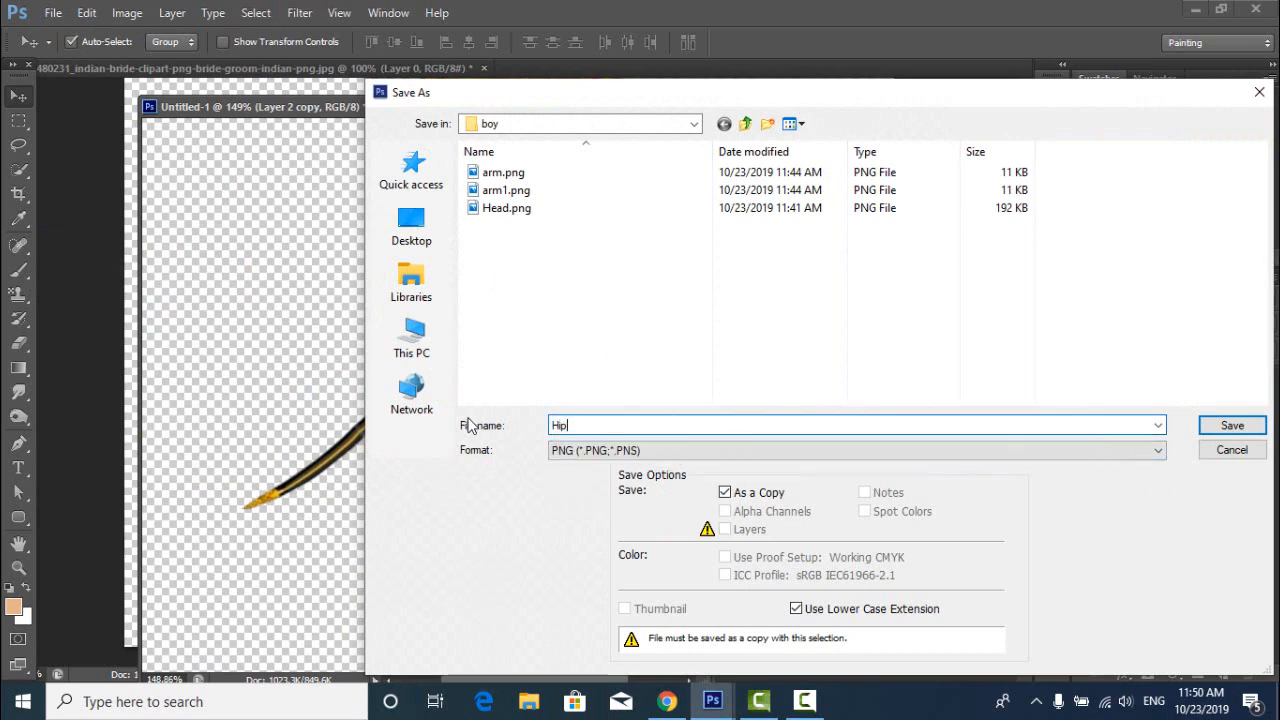
pyautogui.click(1232, 425)
pyautogui.click(698, 216)
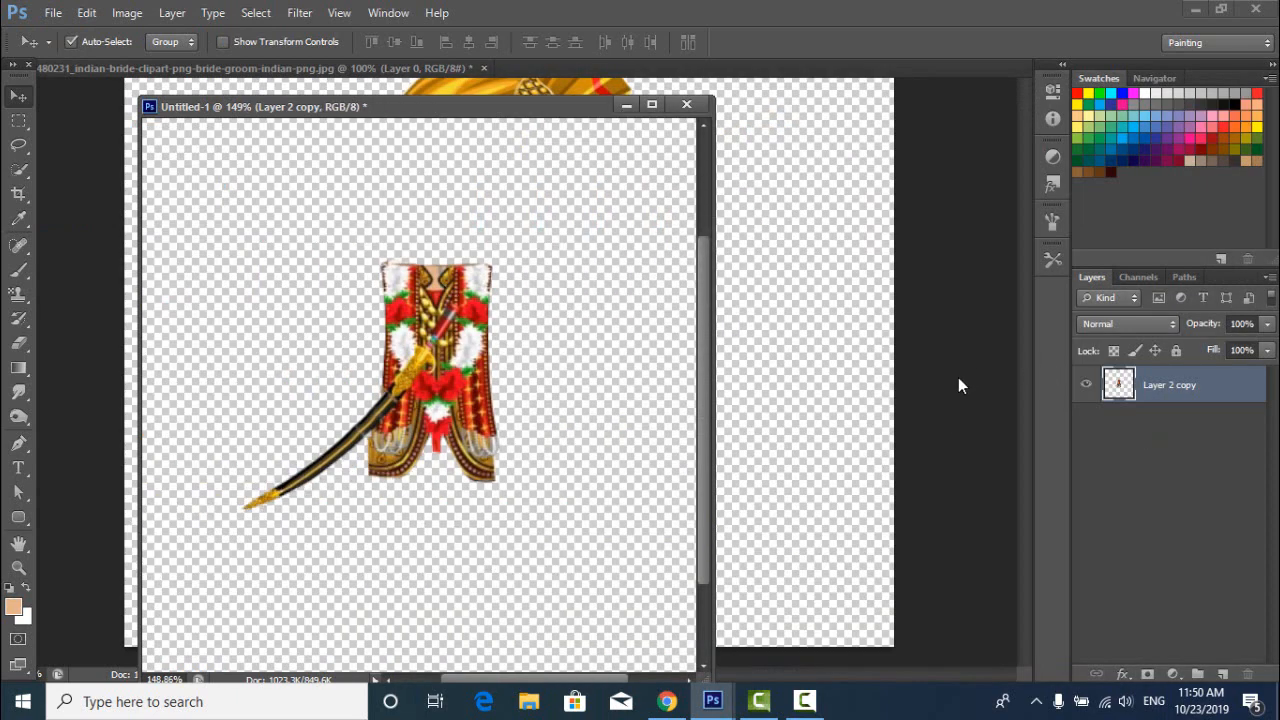
# Revert the untitled canvas to its blank white background and clear the old coat selection on the groom image.
pyautogui.hotkey('ctrl', 'alt', 'z')
pyautogui.hotkey('ctrl', 'alt', 'z')
pyautogui.moveTo(546, 111); pyautogui.dragTo(1170, 132)
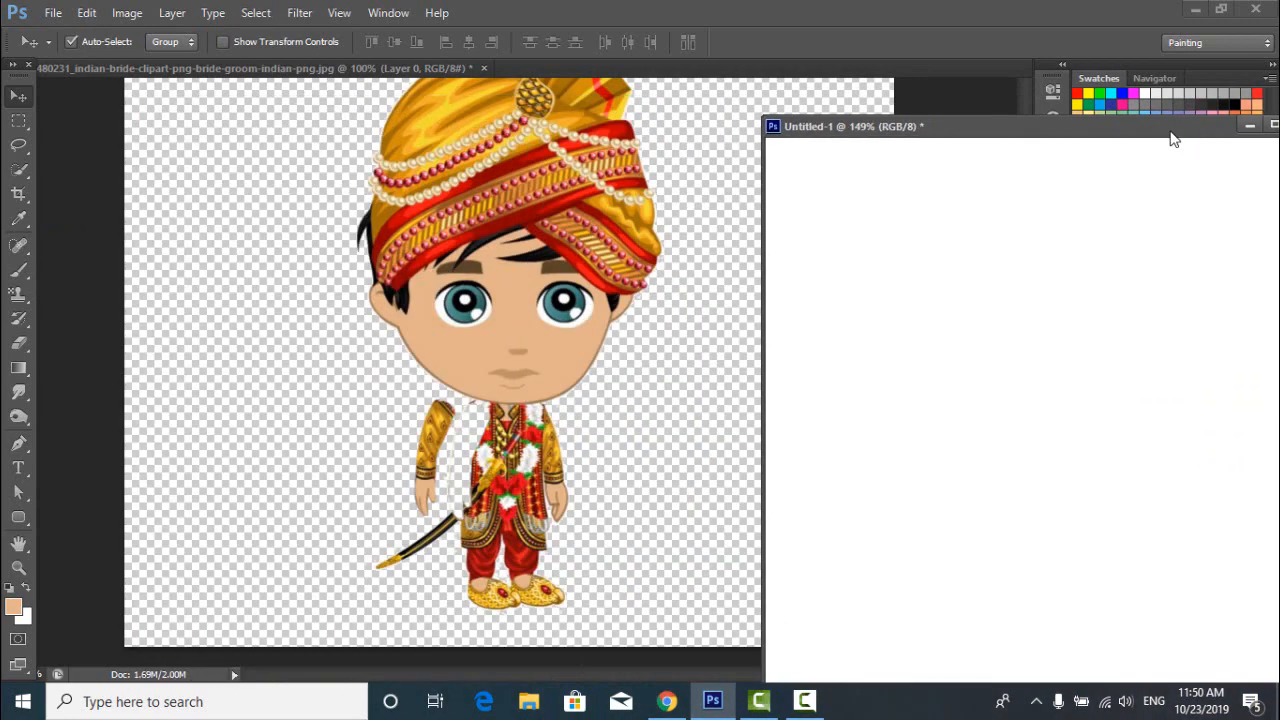
pyautogui.click(543, 634)
pyautogui.scroll(5, 512, 580)
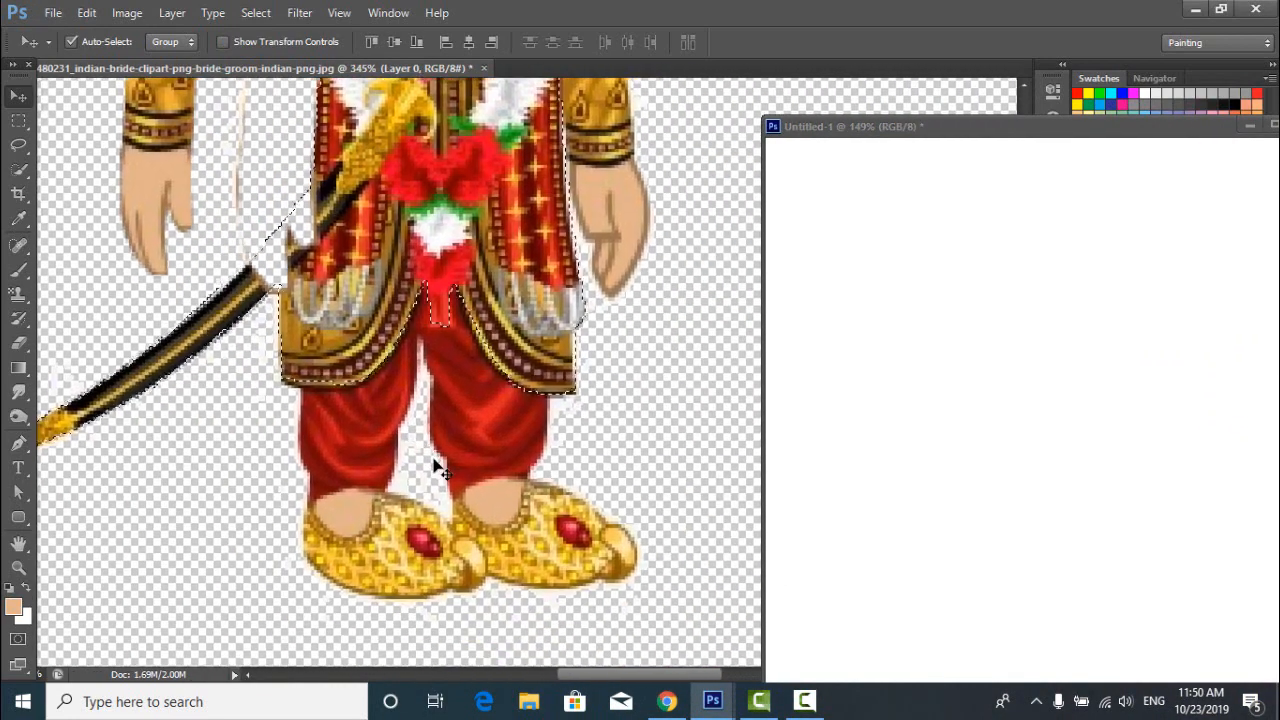
pyautogui.hotkey('ctrl', 'd')
# Outline the groom's leg on the sword side, shoe included, with the Pen tool and load the path as a selection.
pyautogui.rightClick(18, 443)
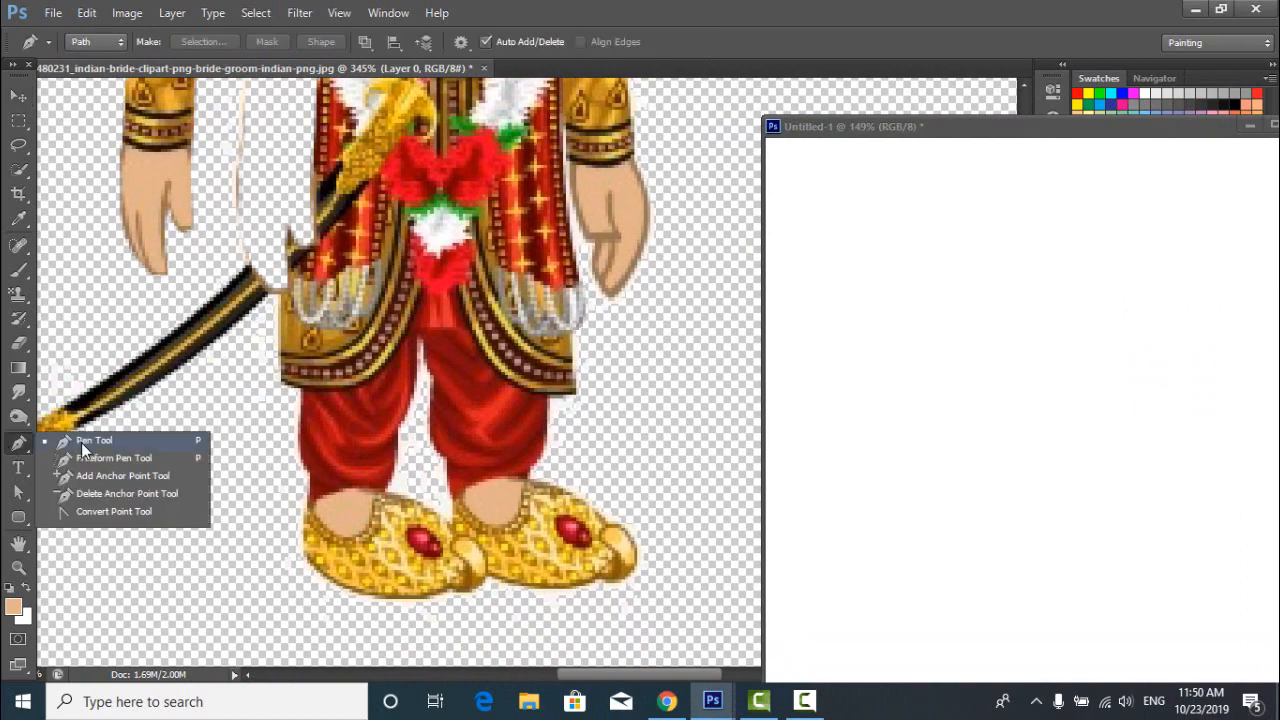
pyautogui.click(81, 442)
pyautogui.scroll(2, 477, 598)
pyautogui.click(473, 595)
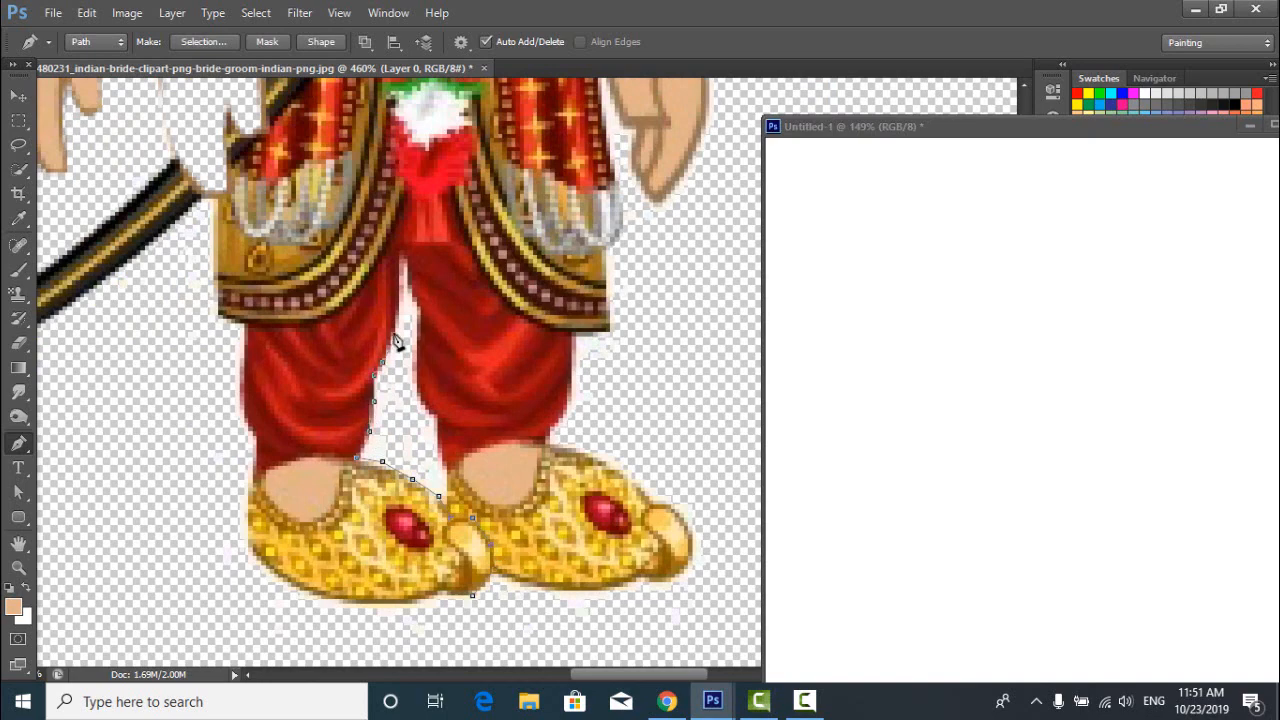
pyautogui.moveTo(408, 256); pyautogui.dragTo(428, 316)
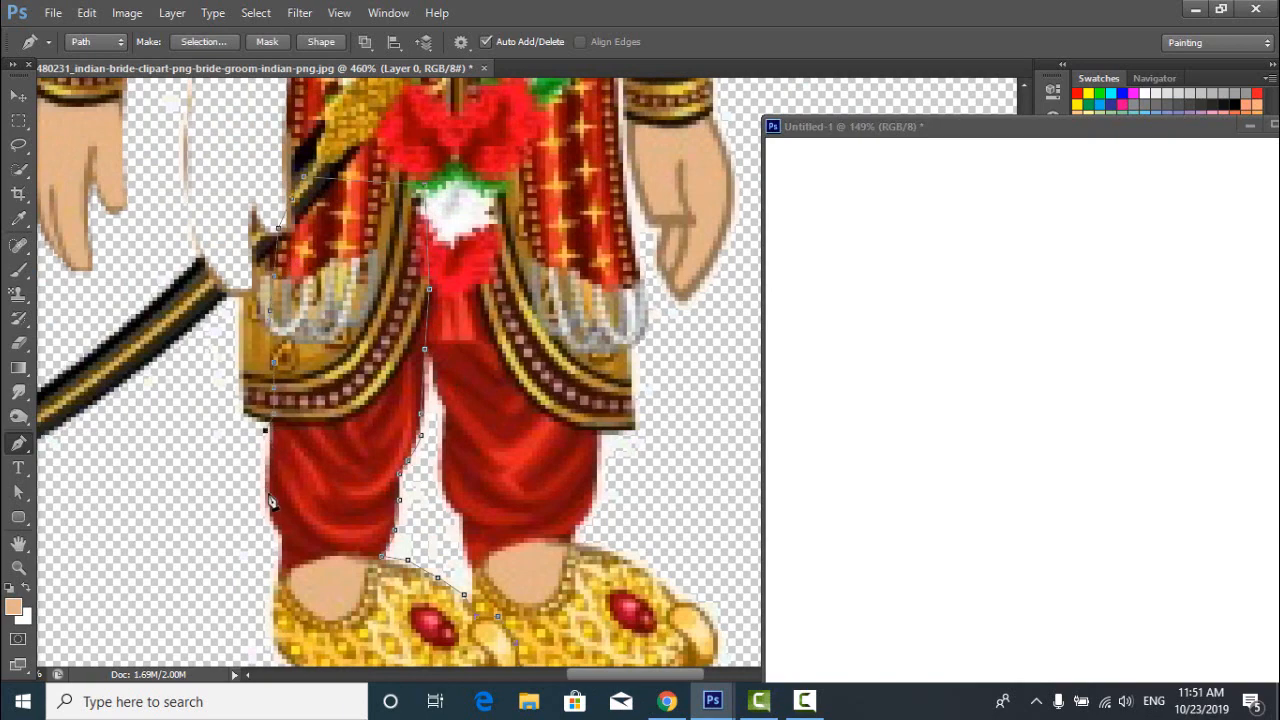
pyautogui.scroll(-5, 288, 435)
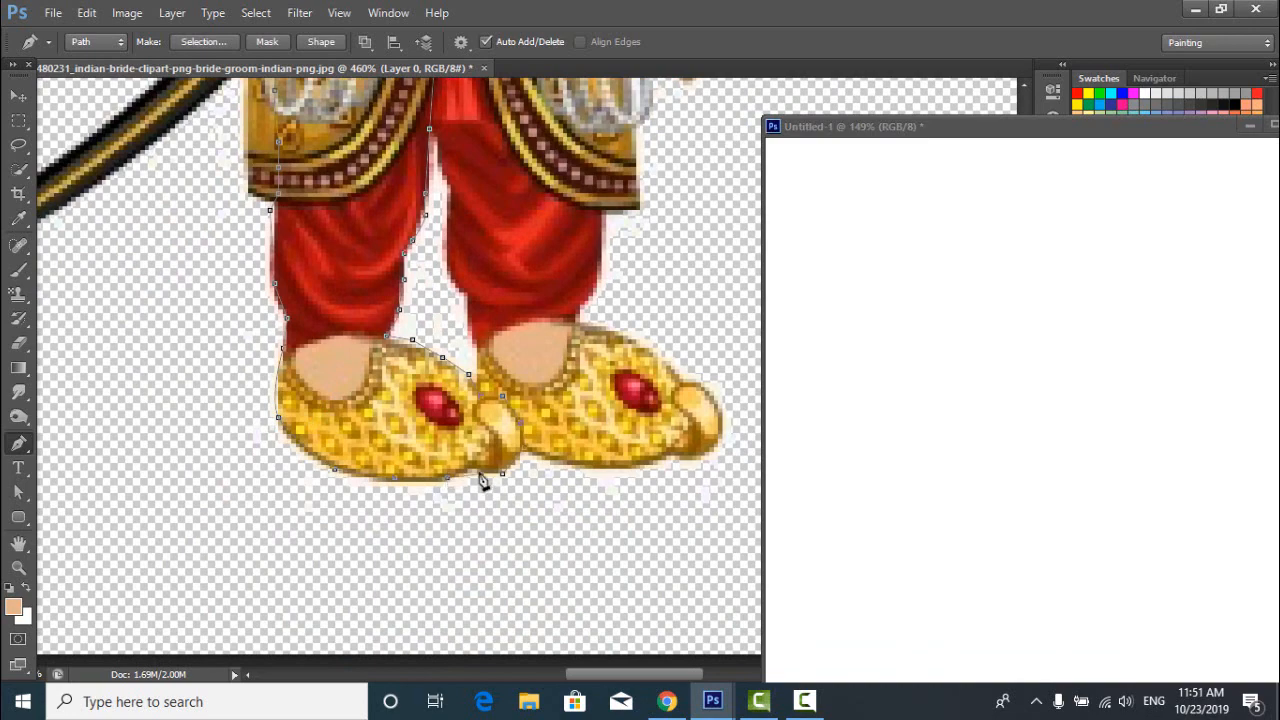
pyautogui.click(19, 95)
pyautogui.hotkey('ctrl', 'Return')
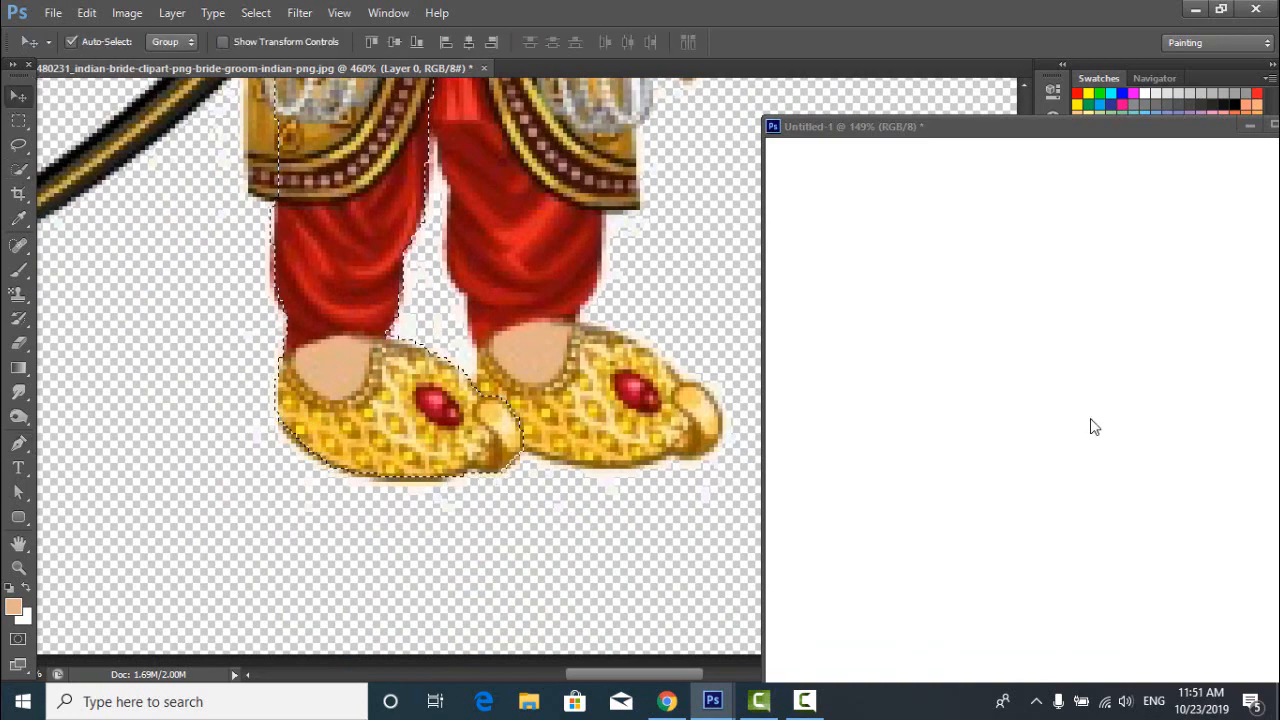
# Copy the selected leg into the untitled canvas and clear the selection on the groom image.
pyautogui.moveTo(403, 353); pyautogui.dragTo(1042, 472)
pyautogui.click(270, 230)
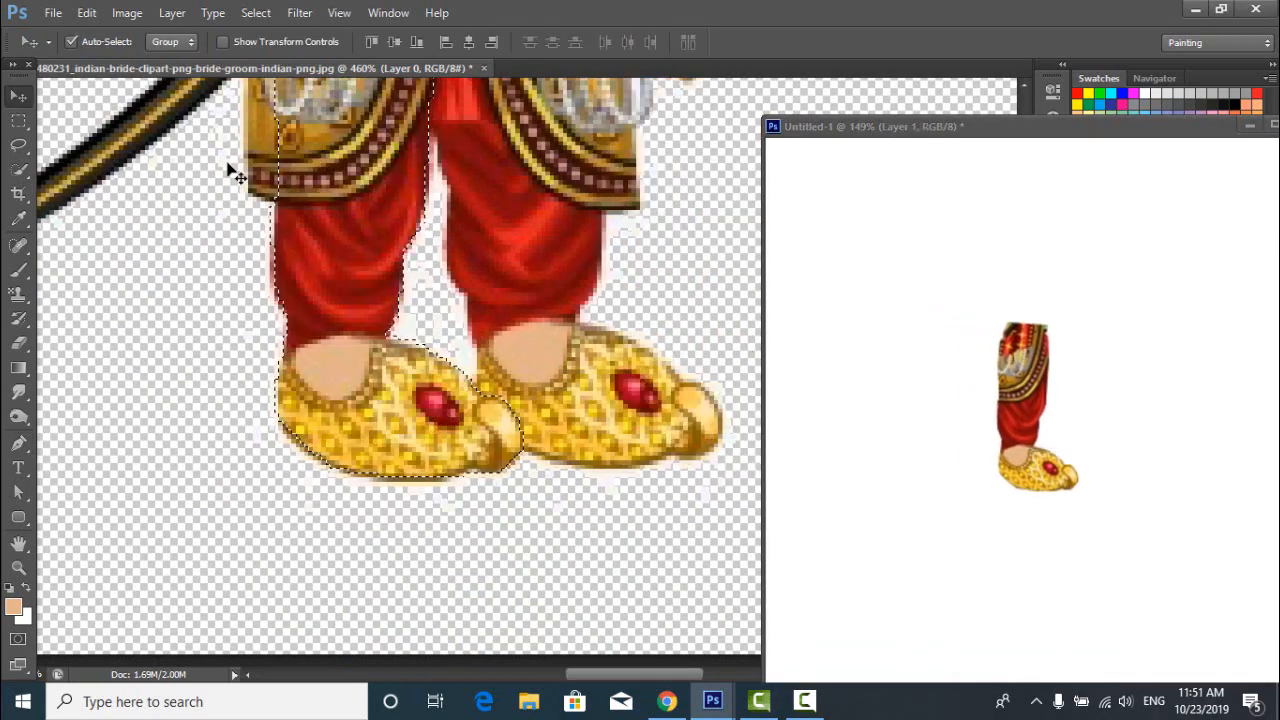
pyautogui.scroll(4, 1020, 395)
pyautogui.scroll(-4, 957, 318)
pyautogui.click(935, 242)
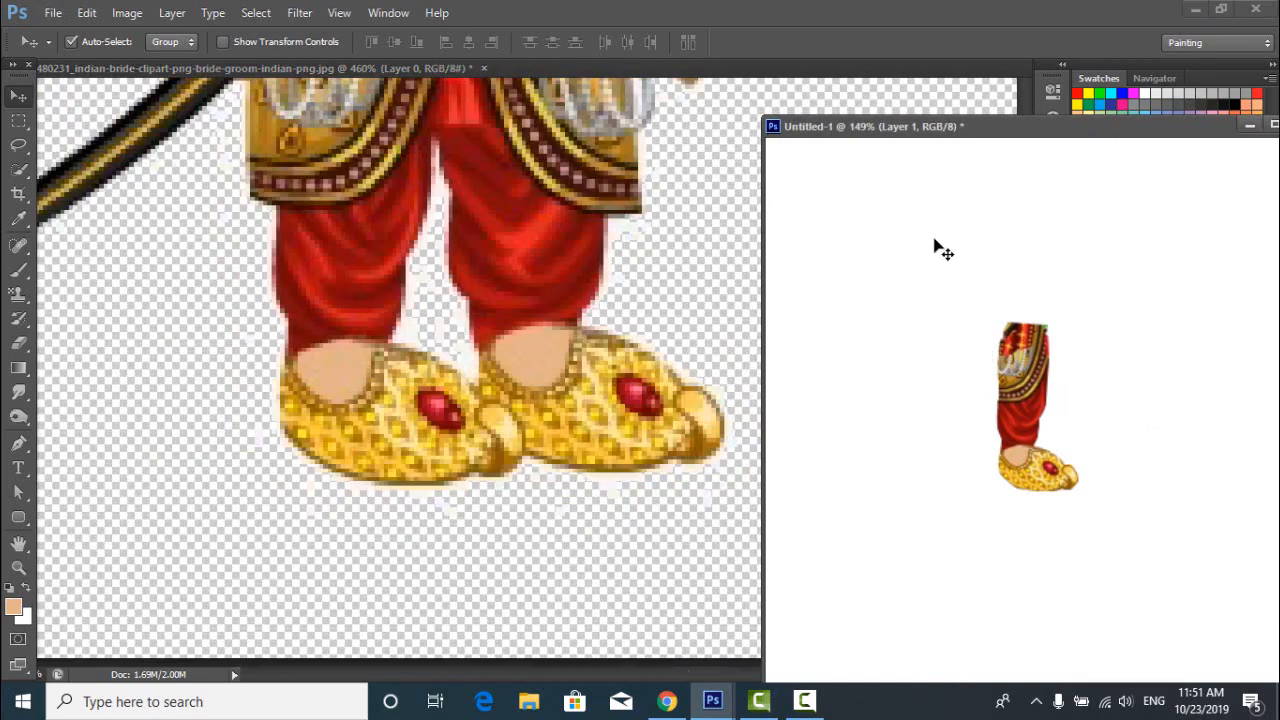
# Select the red trouser section below the coat hem with the Rectangular Marquee and copy it to a new layer.
pyautogui.moveTo(873, 126); pyautogui.dragTo(393, 139)
pyautogui.scroll(4, 562, 428)
pyautogui.scroll(2, 562, 436)
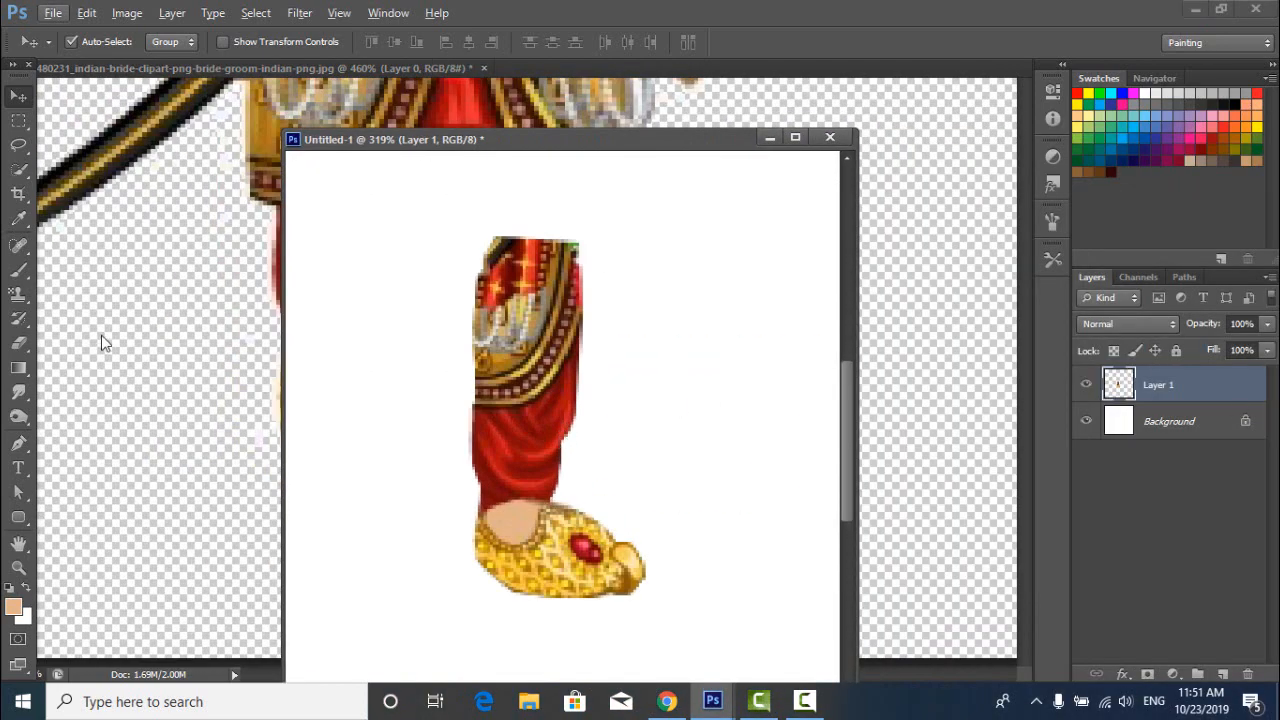
pyautogui.click(19, 121)
pyautogui.moveTo(463, 409); pyautogui.dragTo(578, 487)
pyautogui.click(18, 96)
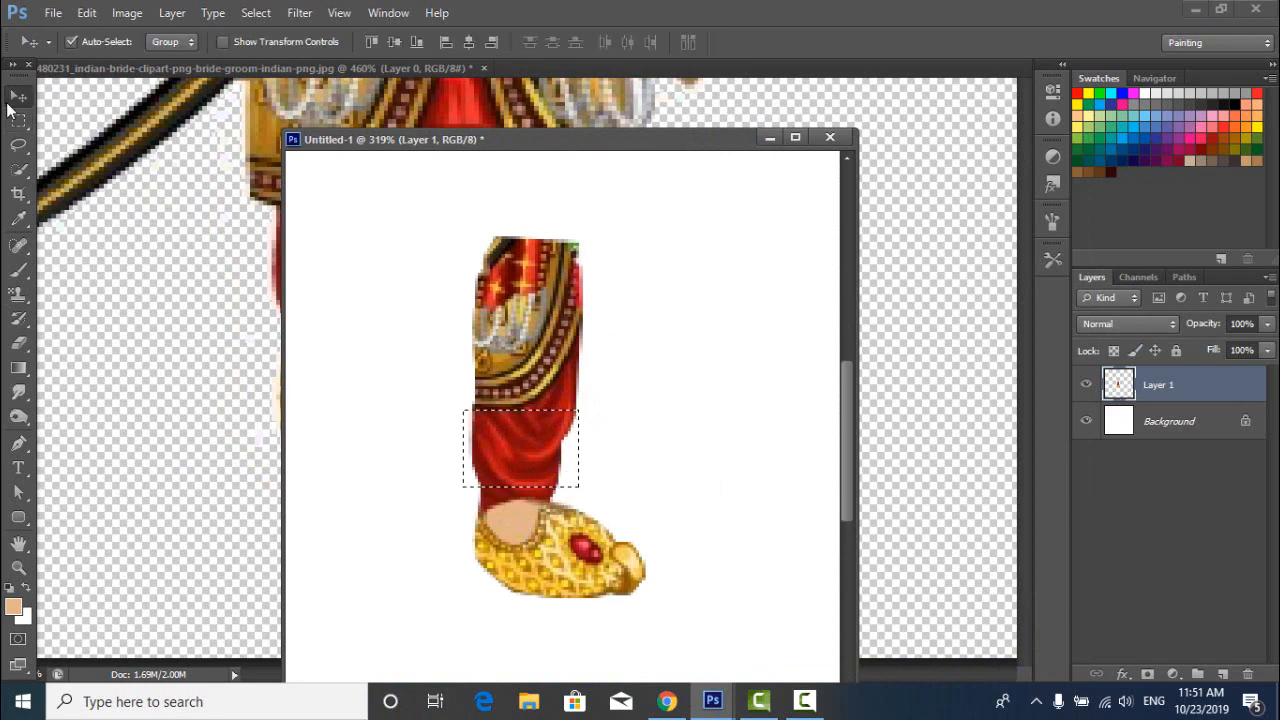
pyautogui.hotkey('ctrl', 'j')
# Place the copied trouser piece over the coat hem and adjust its shape with Free Transform.
pyautogui.moveTo(525, 455); pyautogui.dragTo(470, 418)
pyautogui.hotkey('ctrl', 't')
pyautogui.rightClick(512, 396)
pyautogui.click(540, 186)
pyautogui.moveTo(577, 417); pyautogui.dragTo(572, 422)
pyautogui.press('Return')
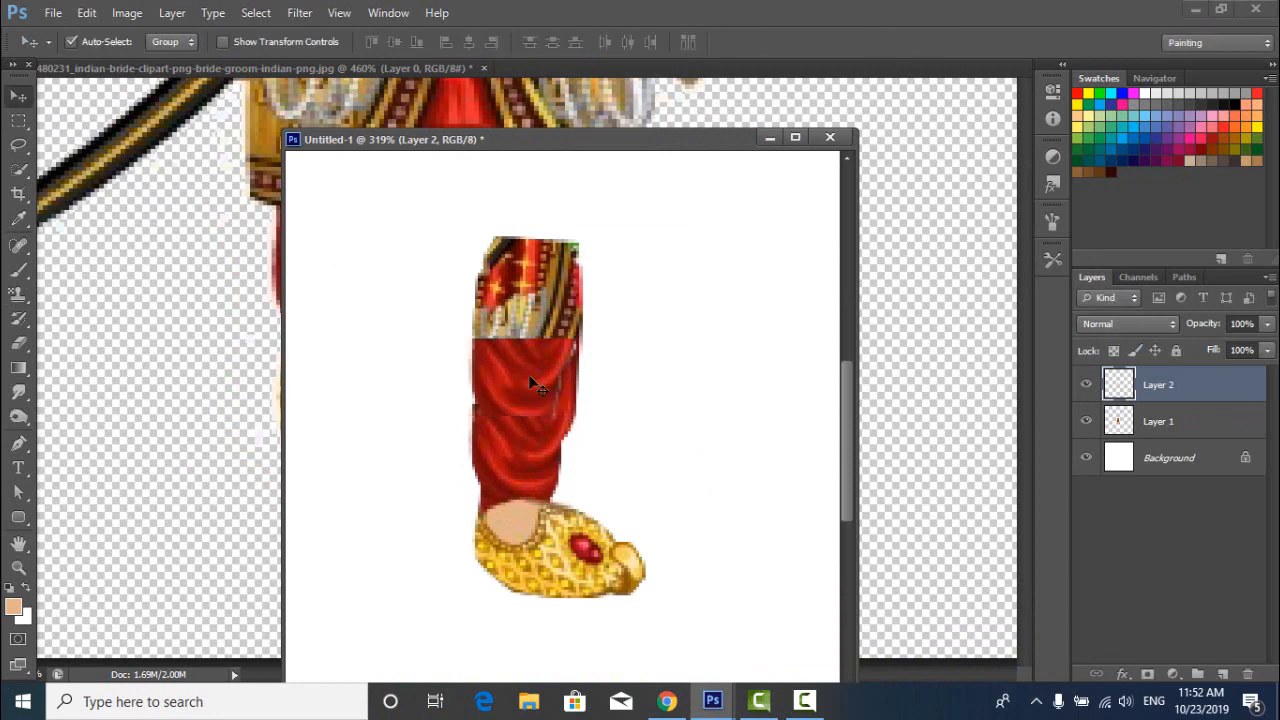
# Stack angled duplicates of the trouser piece up the leg over the remaining coat, and soften the top copy's edges with the Eraser.
pyautogui.rightClick(18, 343)
pyautogui.click(100, 341)
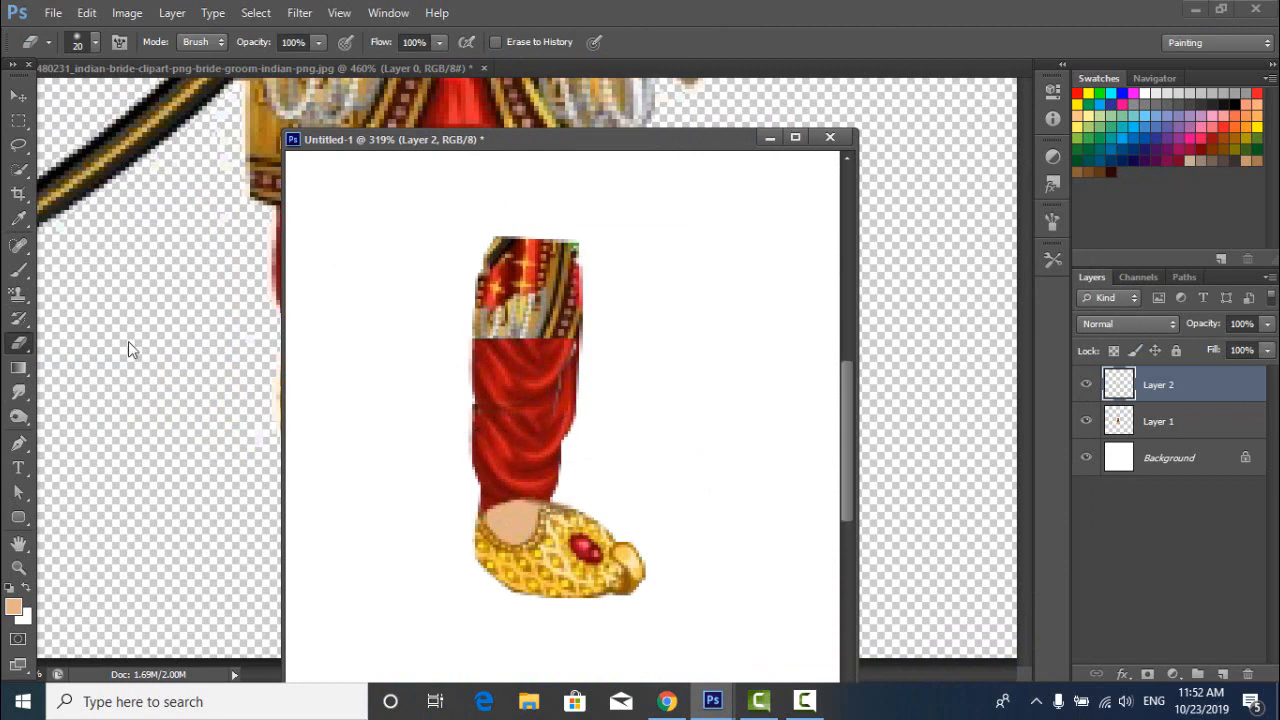
pyautogui.press('v')
pyautogui.moveTo(520, 375); pyautogui.dragTo(529, 314)
pyautogui.hotkey('ctrl', 'j')
pyautogui.hotkey('ctrl', 't')
pyautogui.moveTo(589, 343)
pyautogui.mouseDown()
pyautogui.moveTo(531, 333)
pyautogui.moveTo(551, 300)
pyautogui.moveTo(564, 339)
pyautogui.mouseUp()
pyautogui.press('Return')
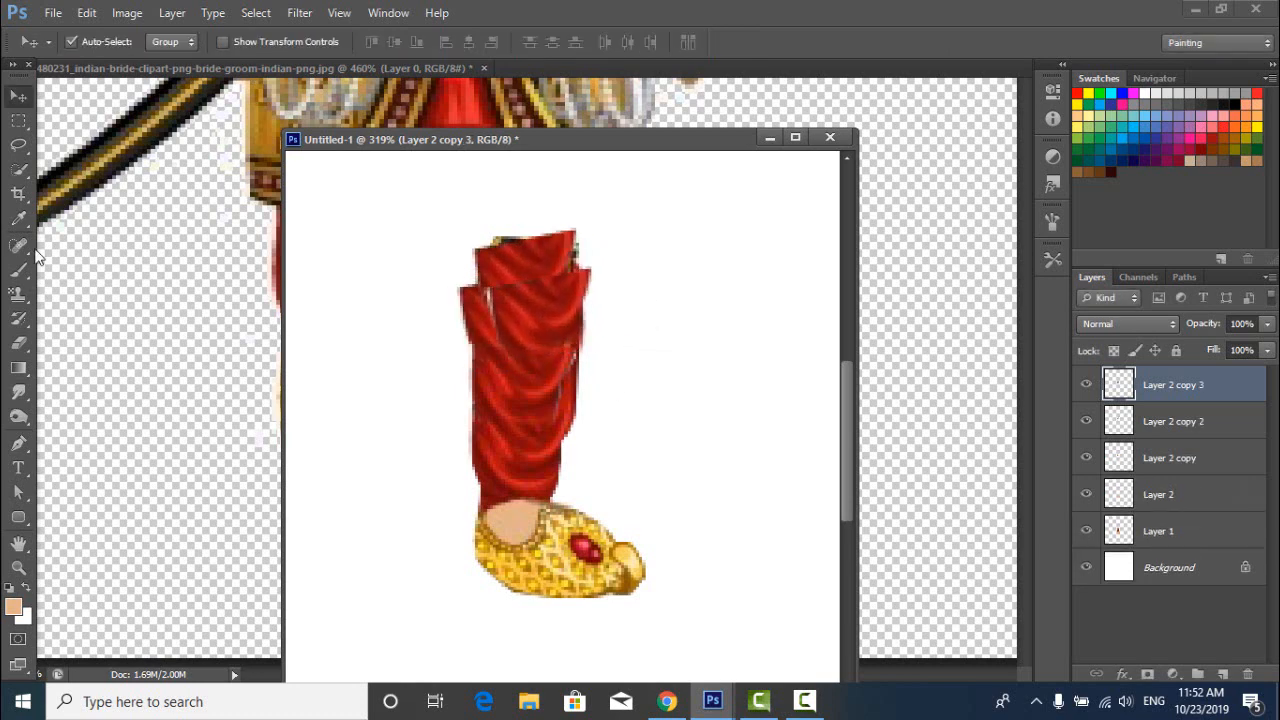
pyautogui.click(18, 343)
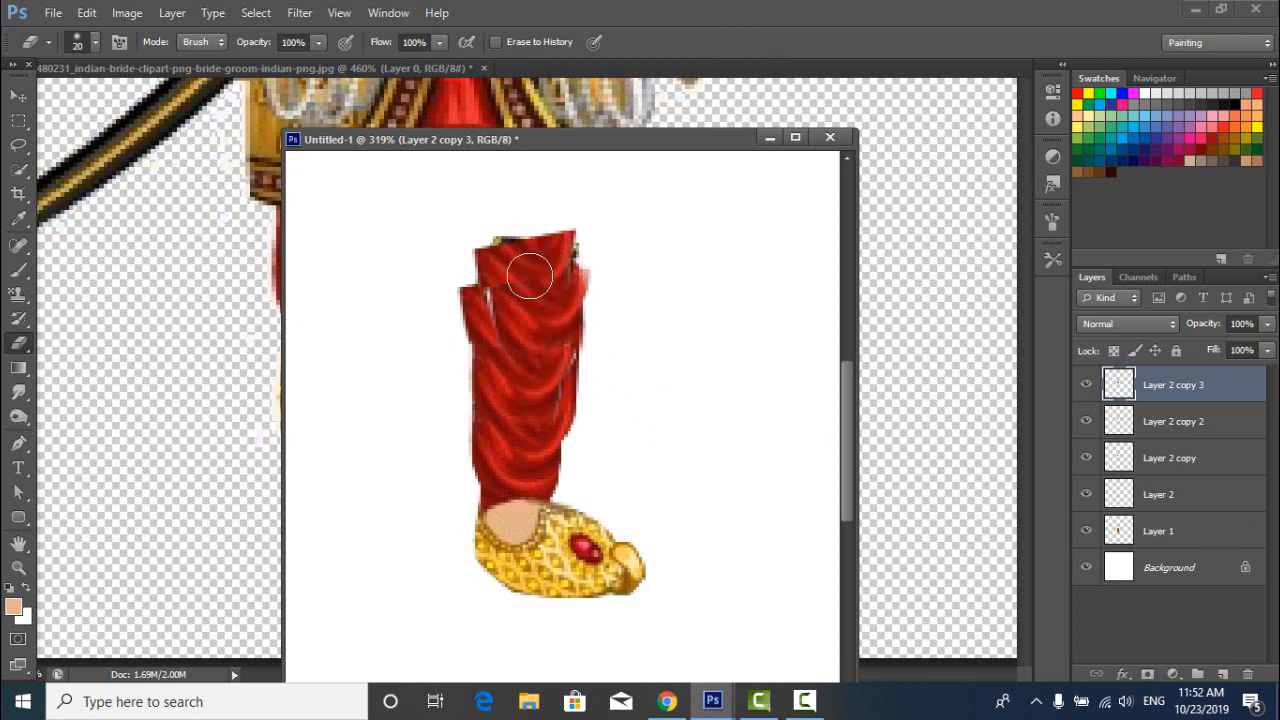
pyautogui.click(19, 96)
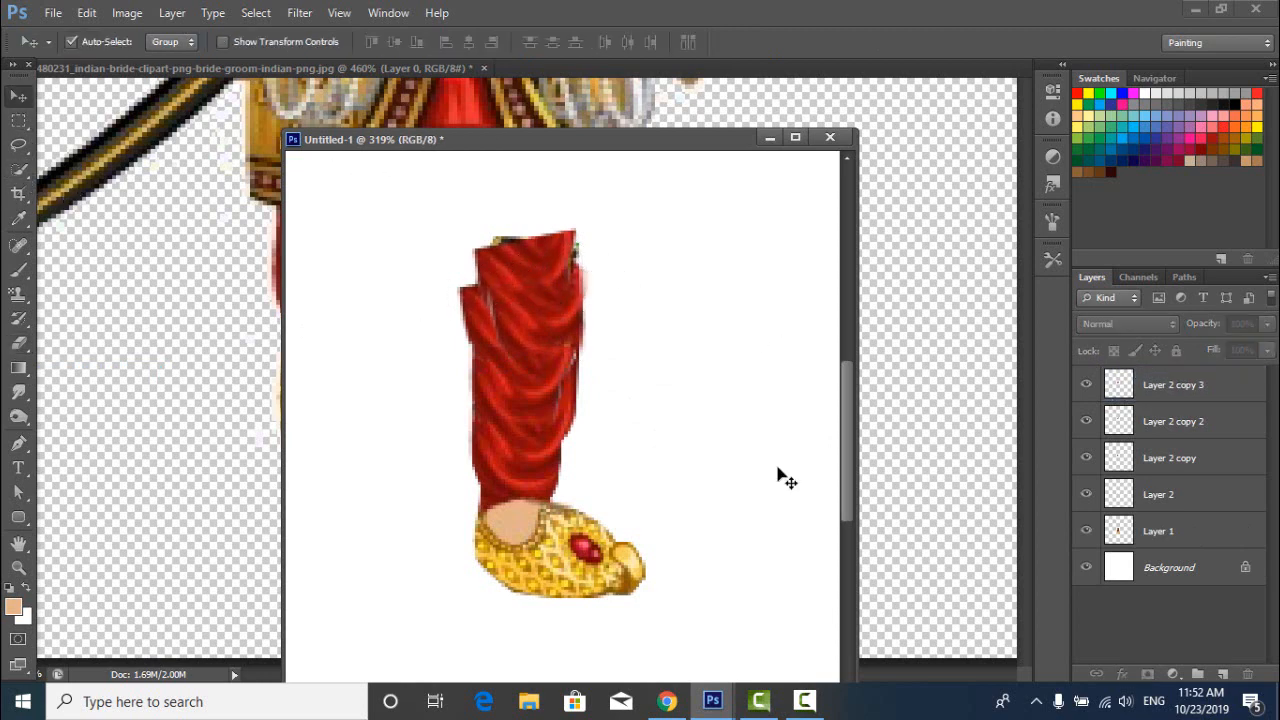
# Merge all the leg layers into one and delete the white Background layer.
pyautogui.scroll(-1, 780, 474)
pyautogui.keyDown('shift'); pyautogui.click(1180, 528); pyautogui.keyUp('shift')
pyautogui.hotkey('ctrl', 'e')
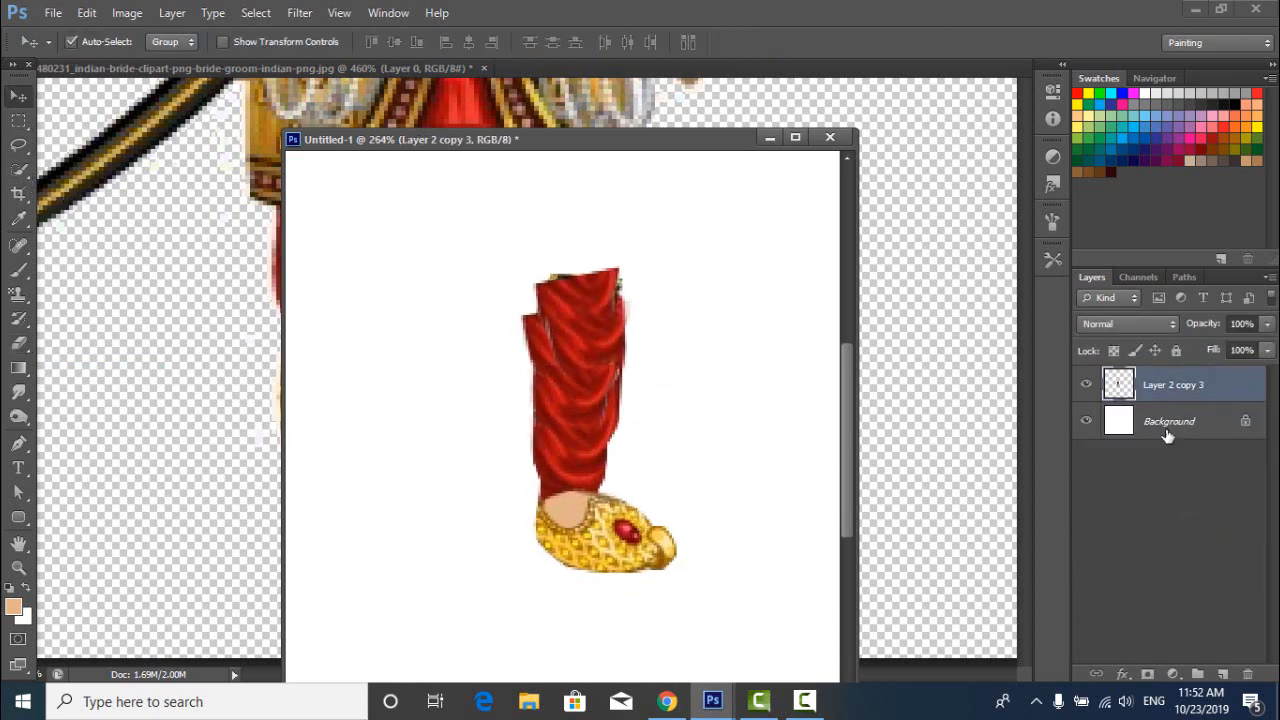
pyautogui.moveTo(1168, 436); pyautogui.dragTo(1246, 672)
# Save the finished leg as a PNG in the boy folder on the desktop.
pyautogui.click(45, 12)
pyautogui.click(84, 242)
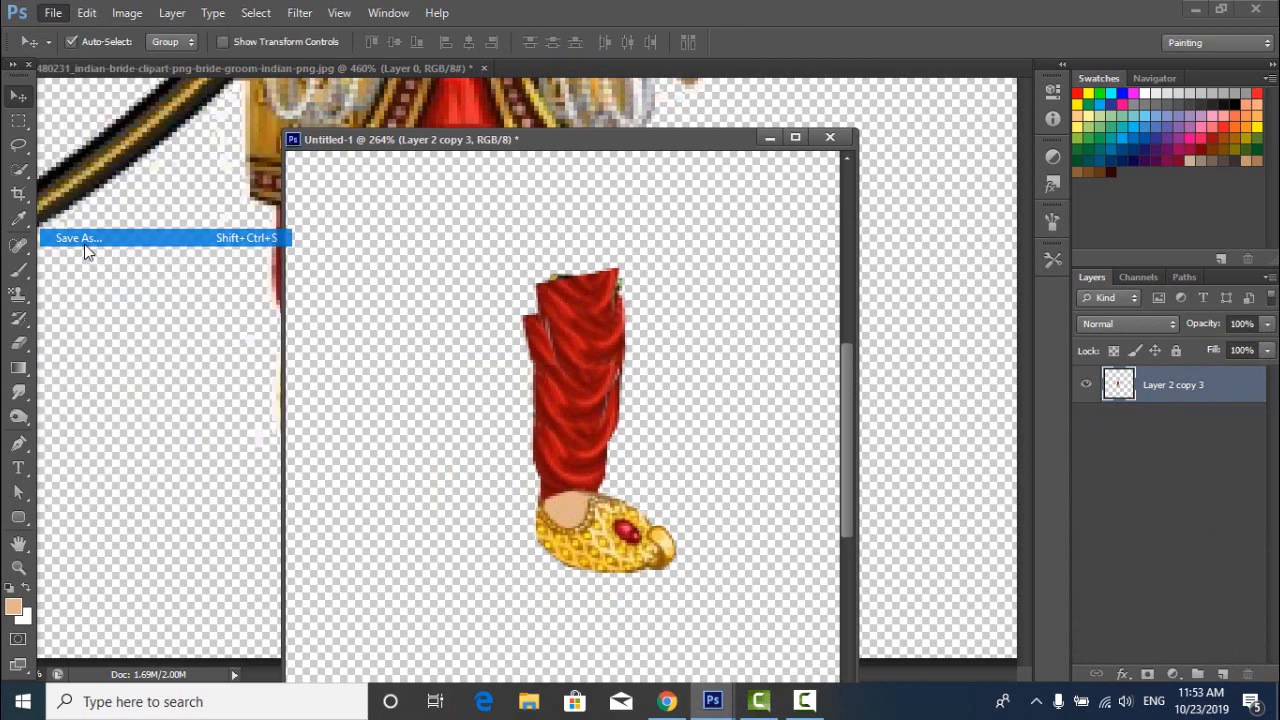
pyautogui.scroll(-2, 966, 323)
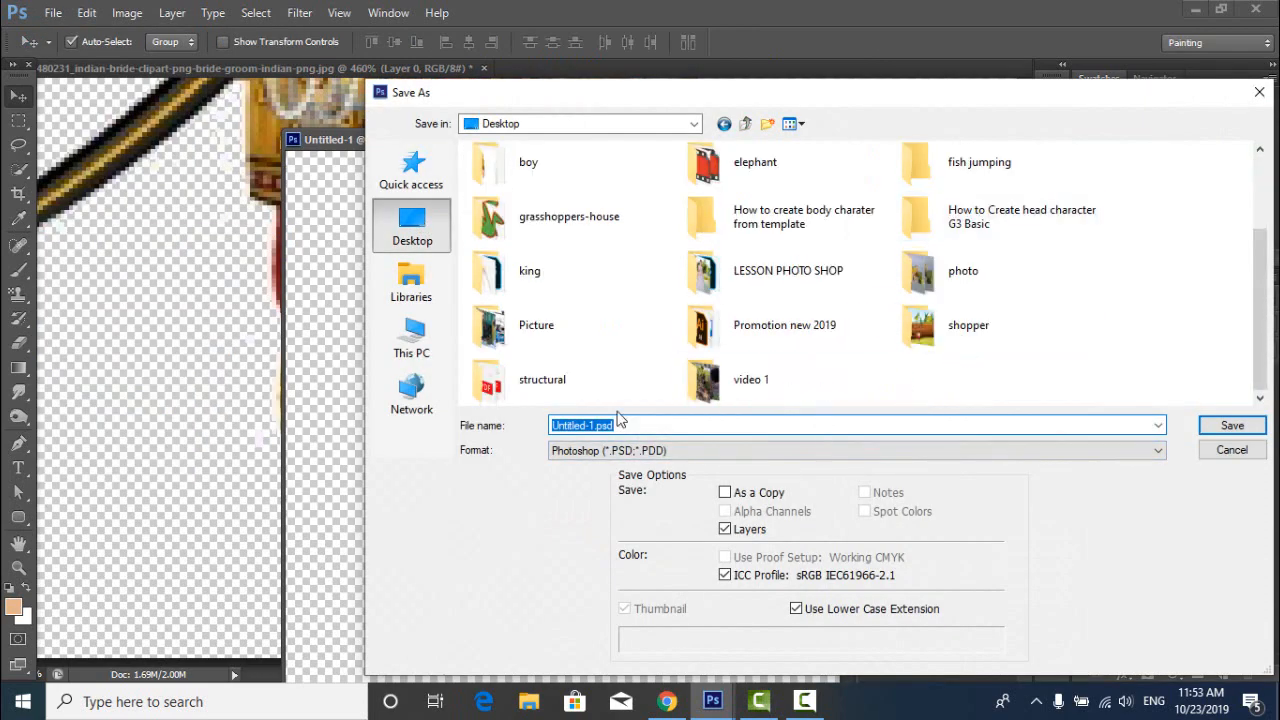
pyautogui.scroll(2, 700, 350)
pyautogui.doubleClick(528, 280)
pyautogui.click(640, 450)
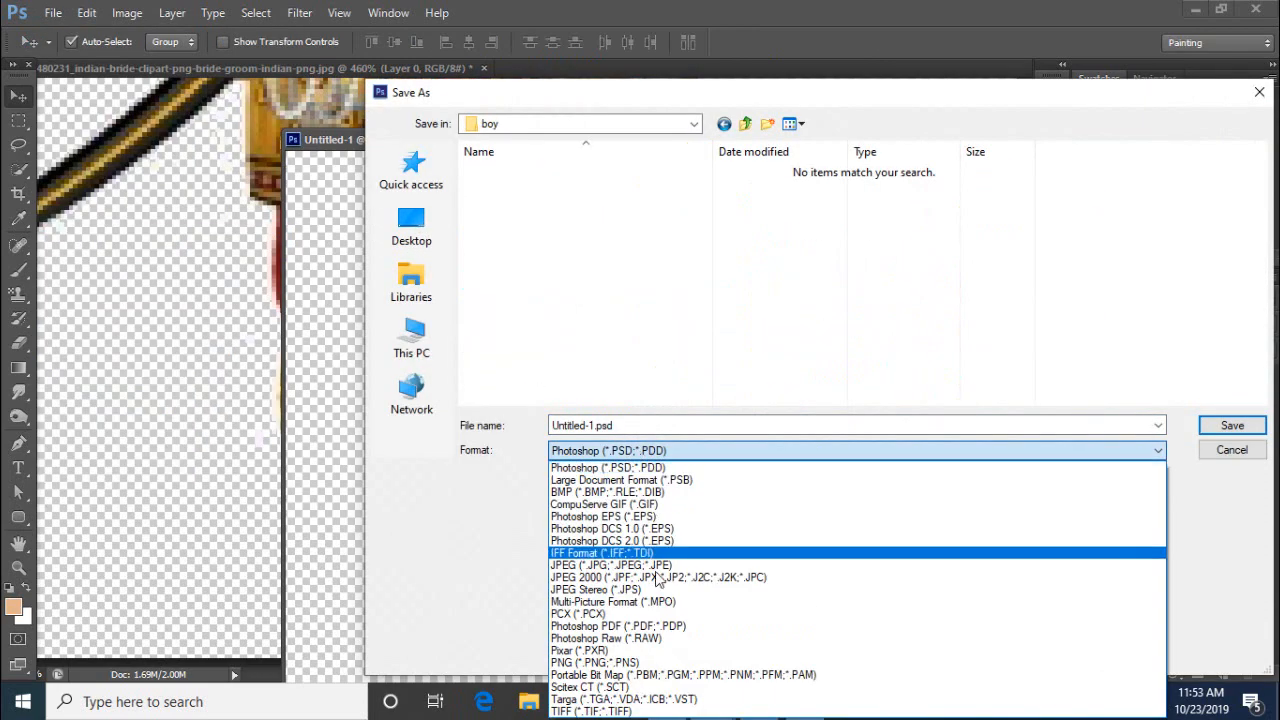
pyautogui.click(640, 557)
pyautogui.press('BackSpace')
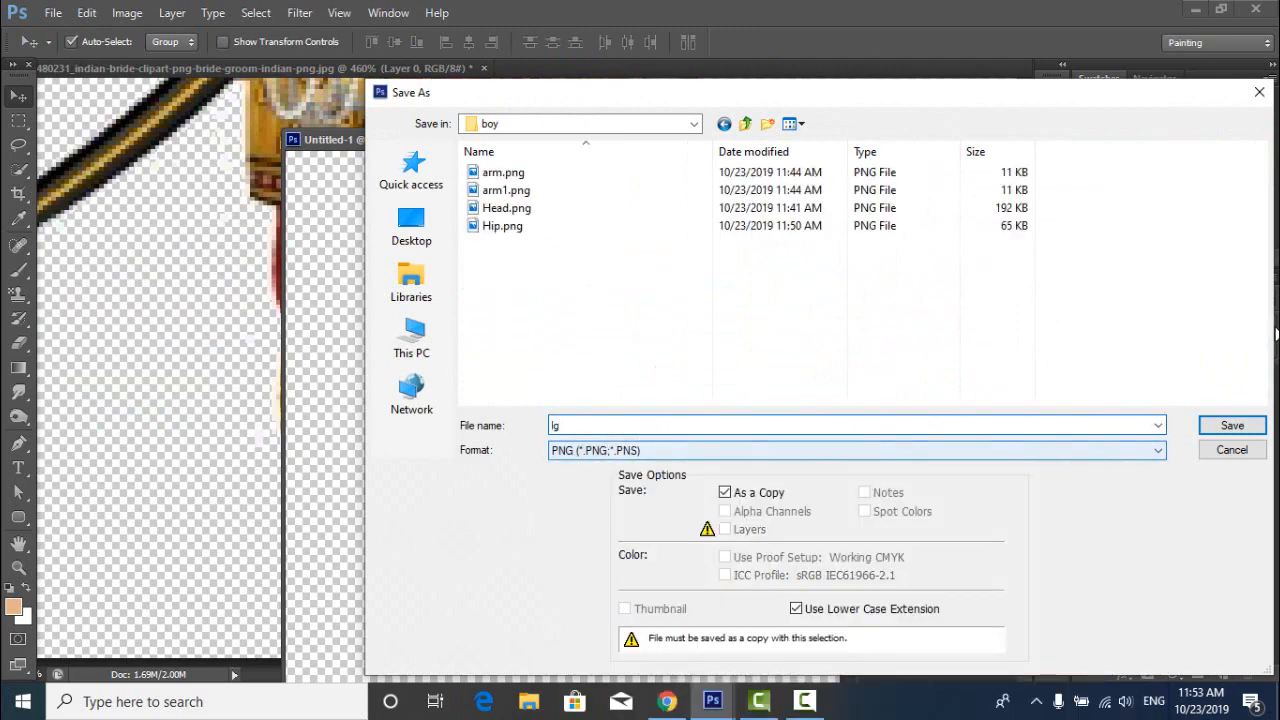
pyautogui.click(1244, 428)
pyautogui.click(731, 218)
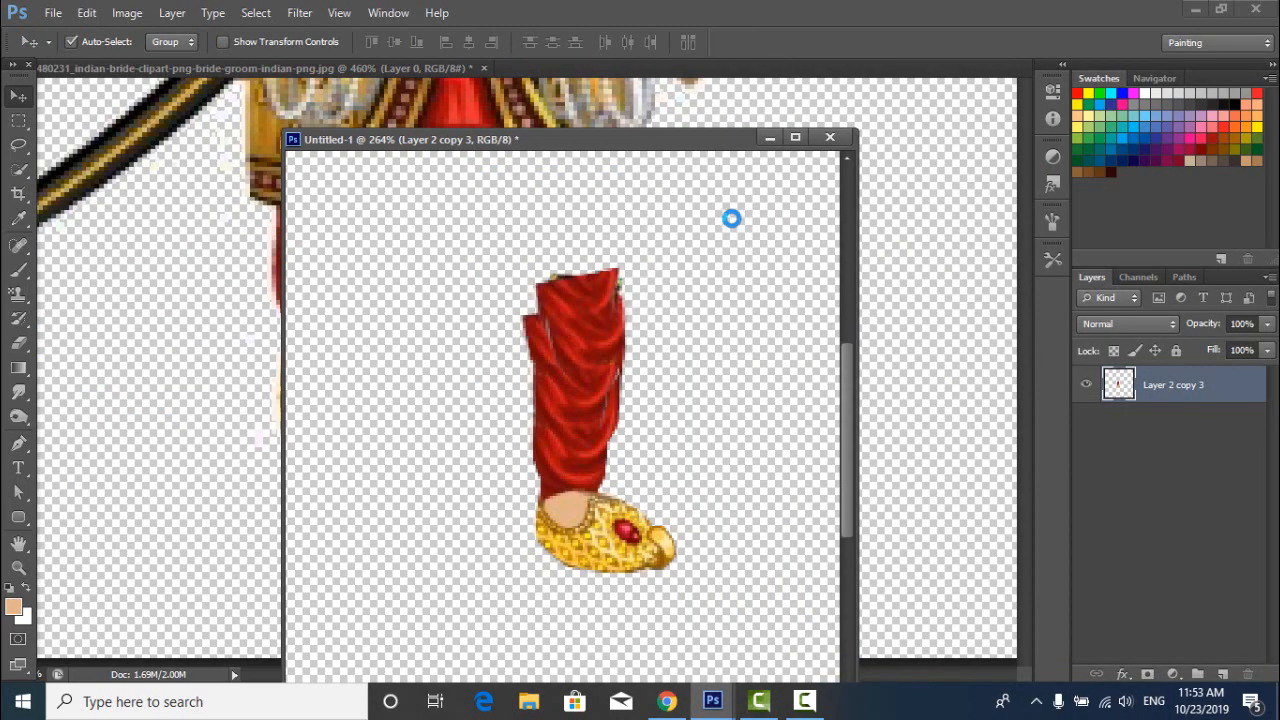
# Minimize the untitled canvas and Photoshop, and refresh the Windows desktop.
pyautogui.click(768, 138)
pyautogui.click(1195, 9)
pyautogui.rightClick(1096, 172)
pyautogui.click(1146, 230)
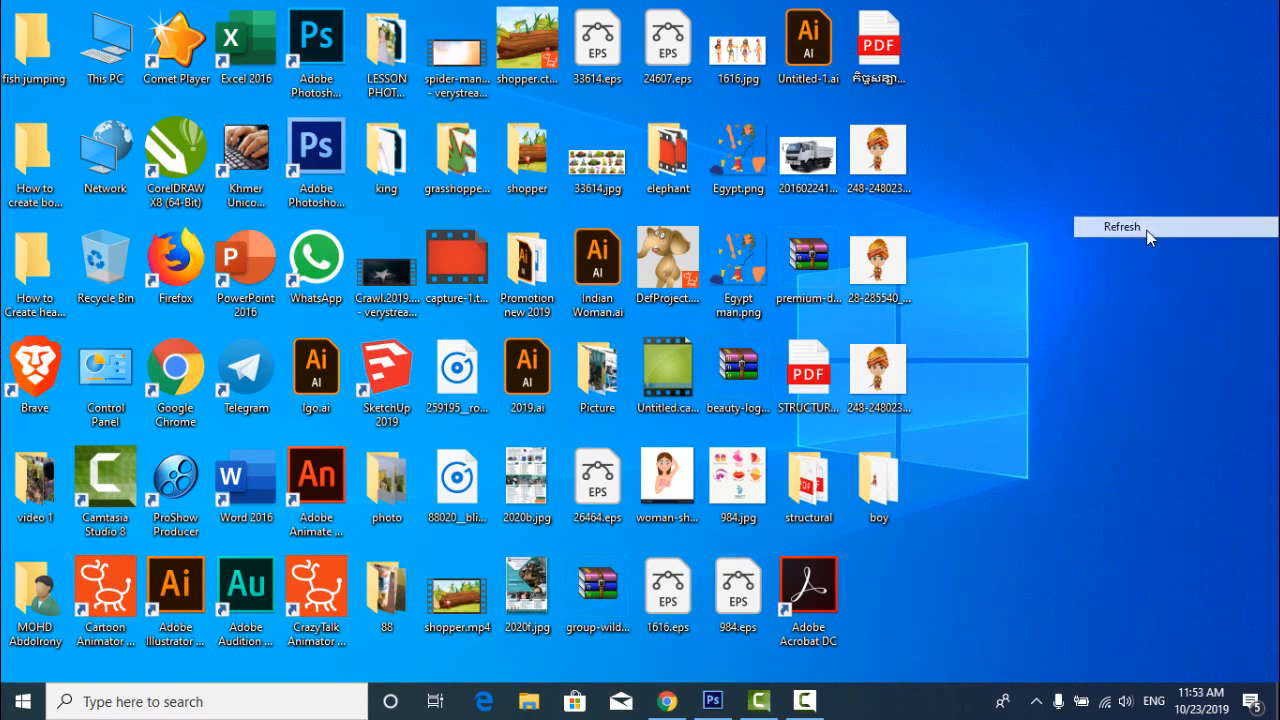
pyautogui.press('F9')
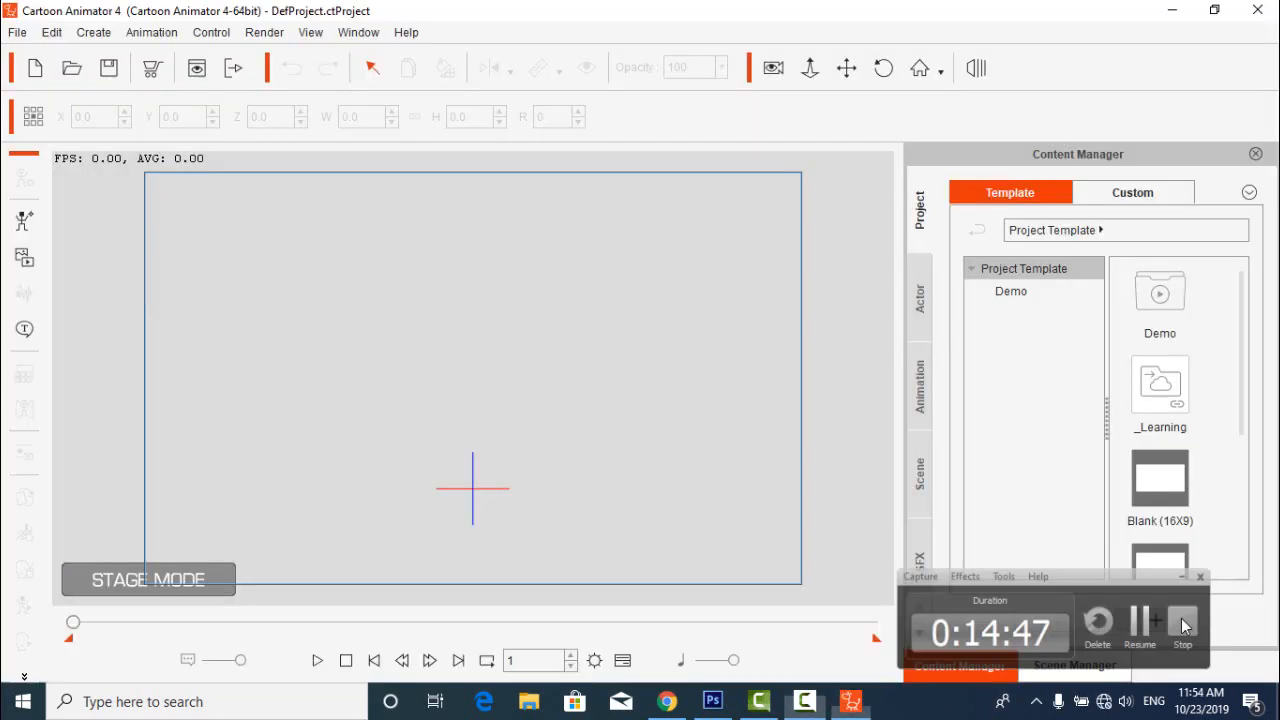
# In Cartoon Animator 4, add the Ted_S character from the _G3 360 actor templates to the stage.
pyautogui.click(921, 318)
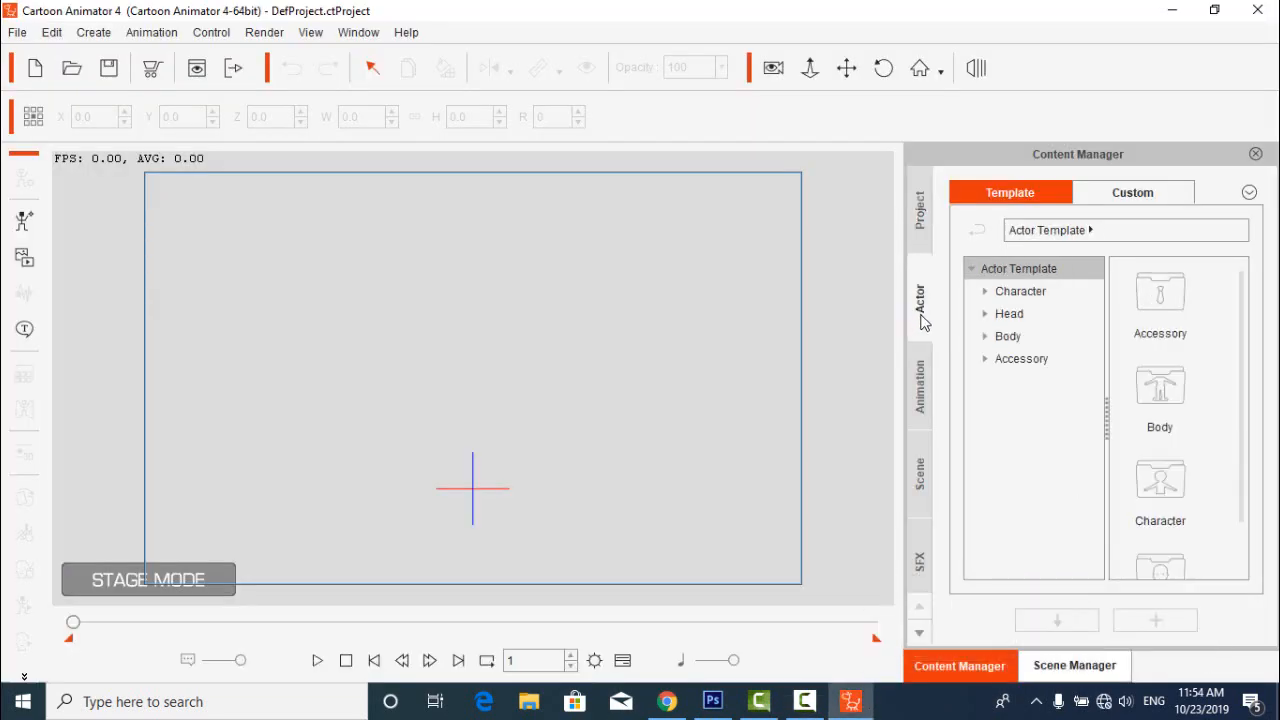
pyautogui.click(985, 291)
pyautogui.click(1028, 313)
pyautogui.scroll(-5, 1190, 345)
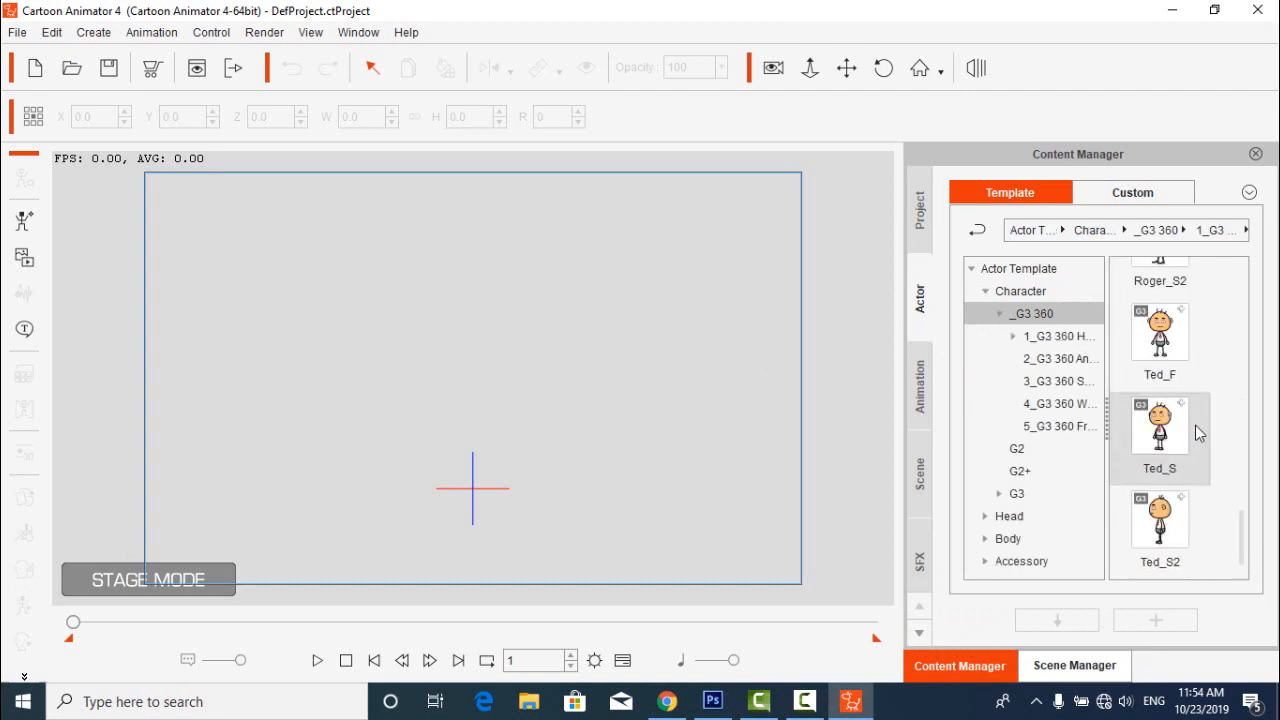
pyautogui.moveTo(1192, 429); pyautogui.dragTo(418, 330)
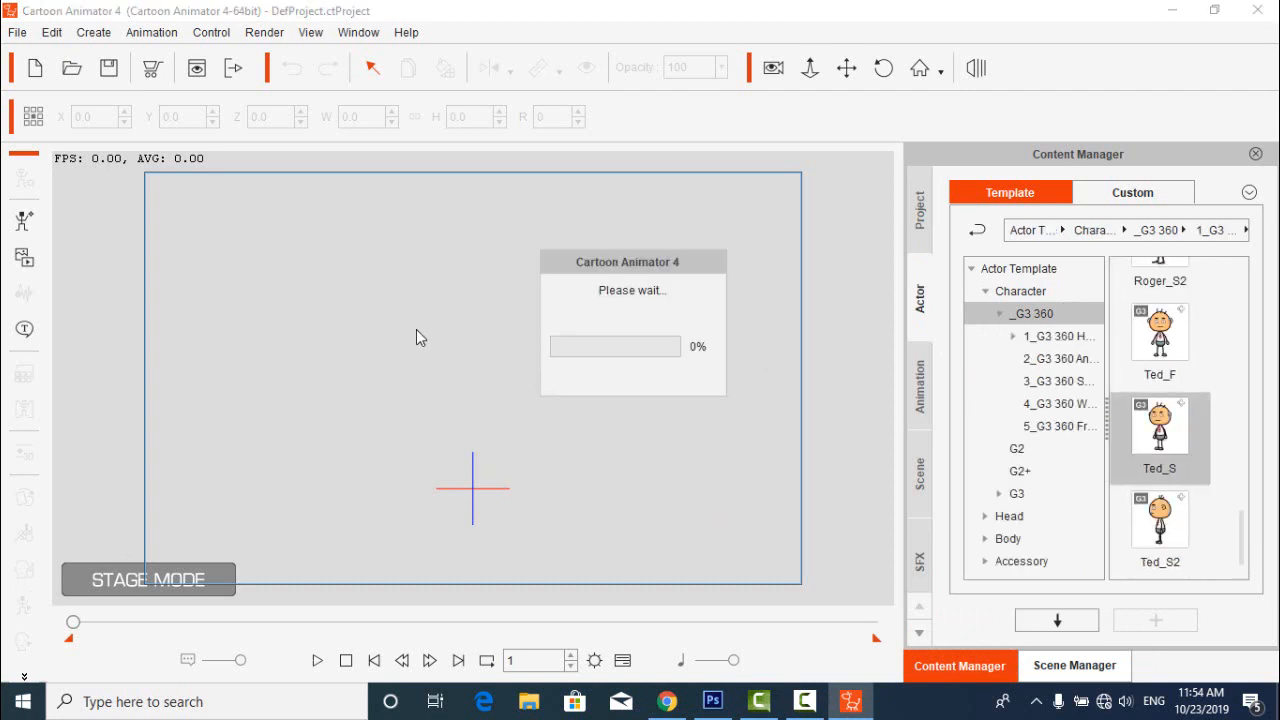
# Adjust the Ted_S character's placement on the stage and open it in Composer mode.
pyautogui.moveTo(499, 429); pyautogui.dragTo(534, 465)
pyautogui.moveTo(466, 288); pyautogui.dragTo(497, 376)
pyautogui.click(628, 335)
pyautogui.click(484, 322)
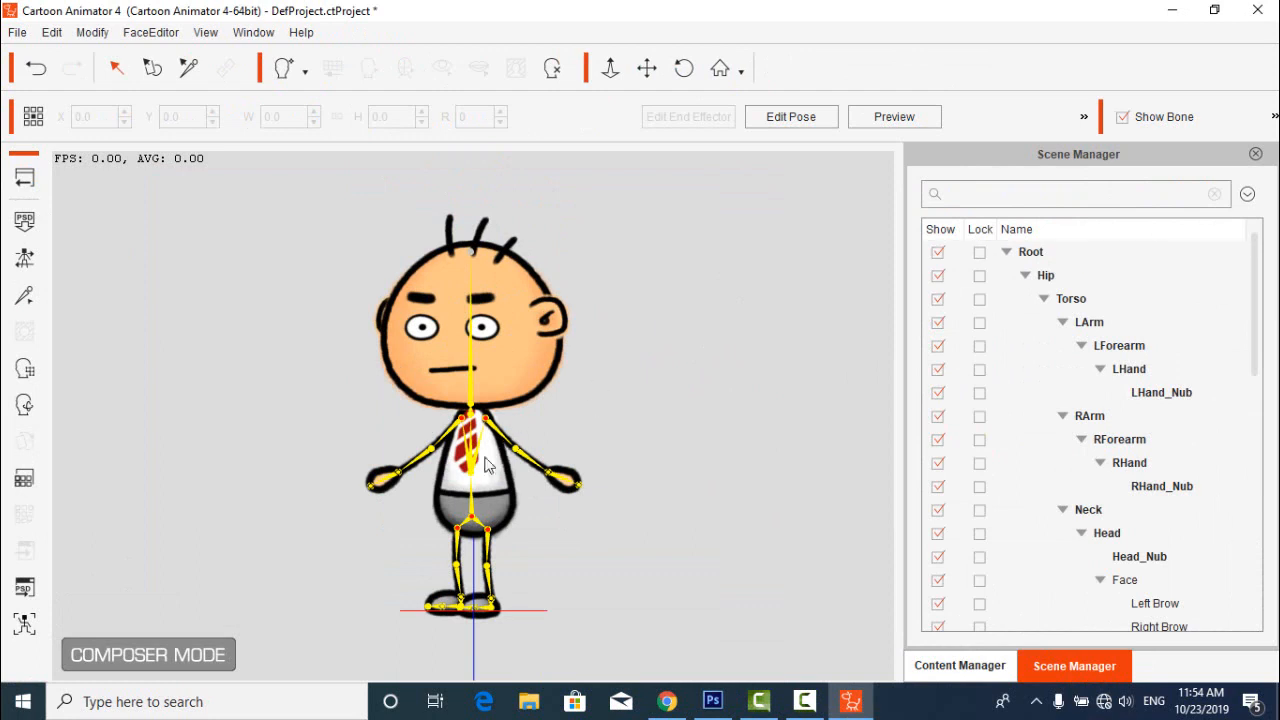
# Select the hip's Hip_Layer in the layer manager and open its image in the external image editor.
pyautogui.click(475, 505)
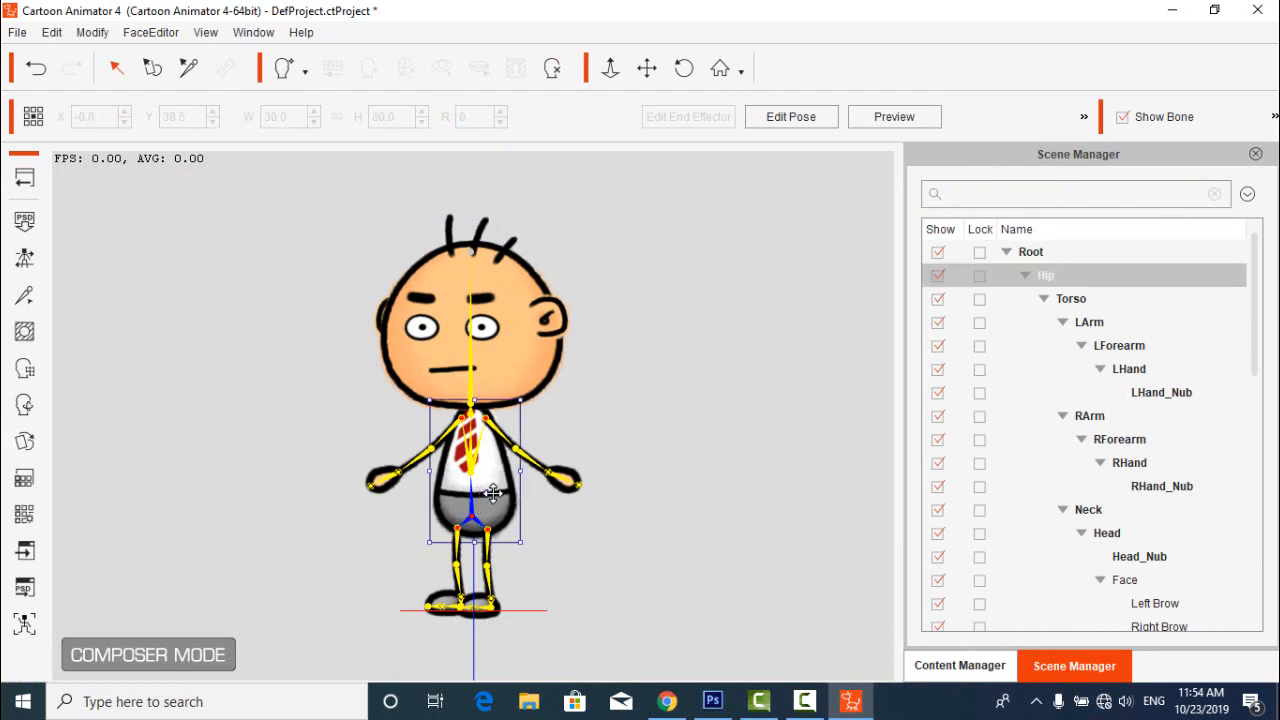
pyautogui.click(1256, 155)
pyautogui.click(25, 177)
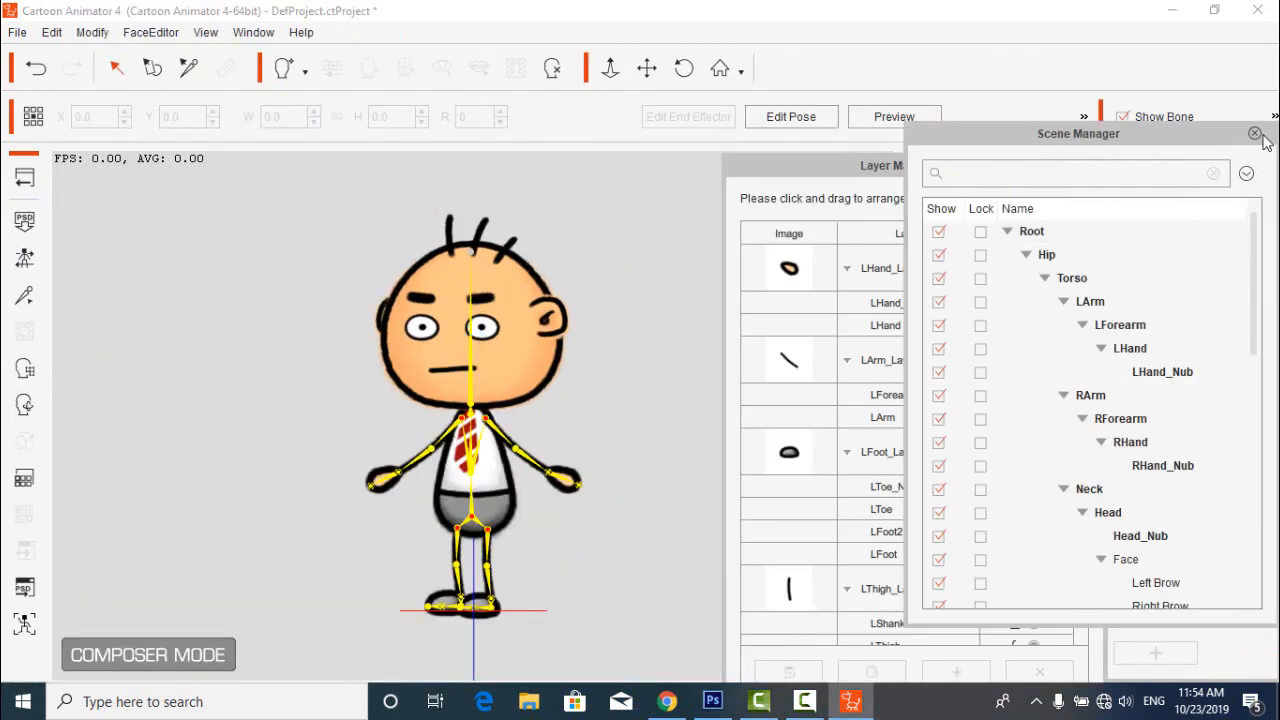
pyautogui.click(1254, 134)
pyautogui.scroll(-10, 986, 420)
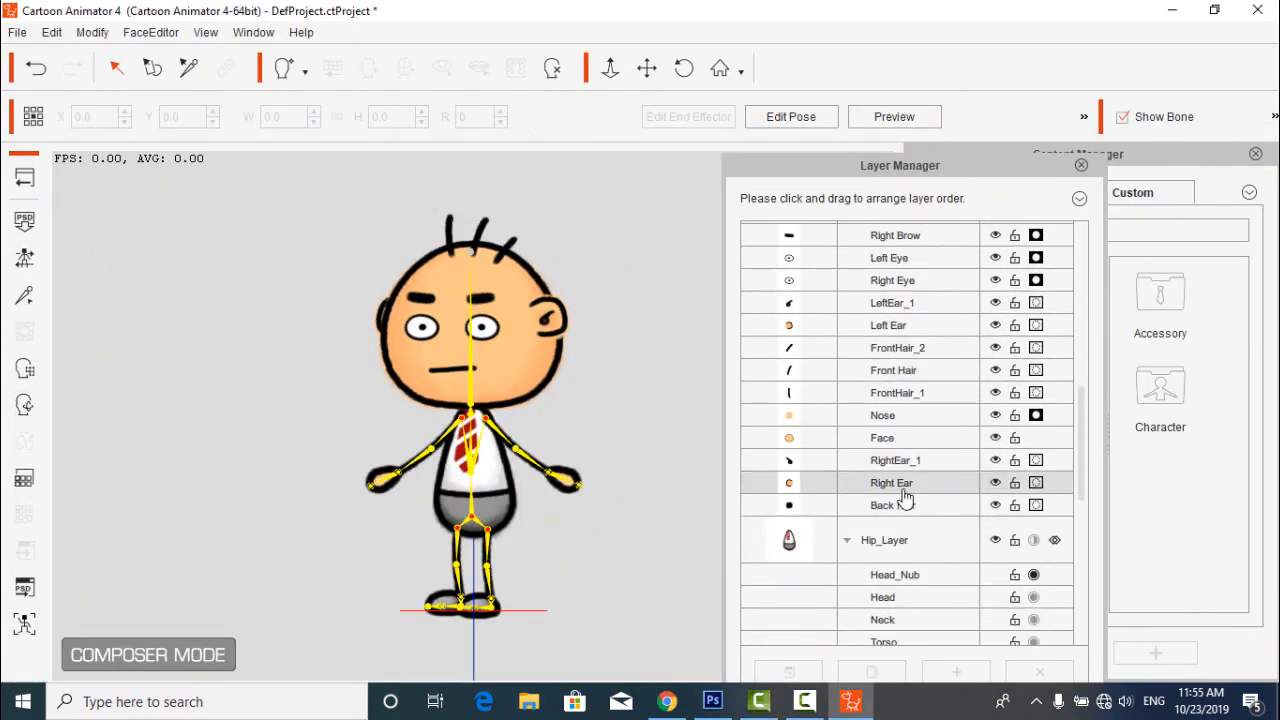
pyautogui.click(801, 546)
pyautogui.click(789, 671)
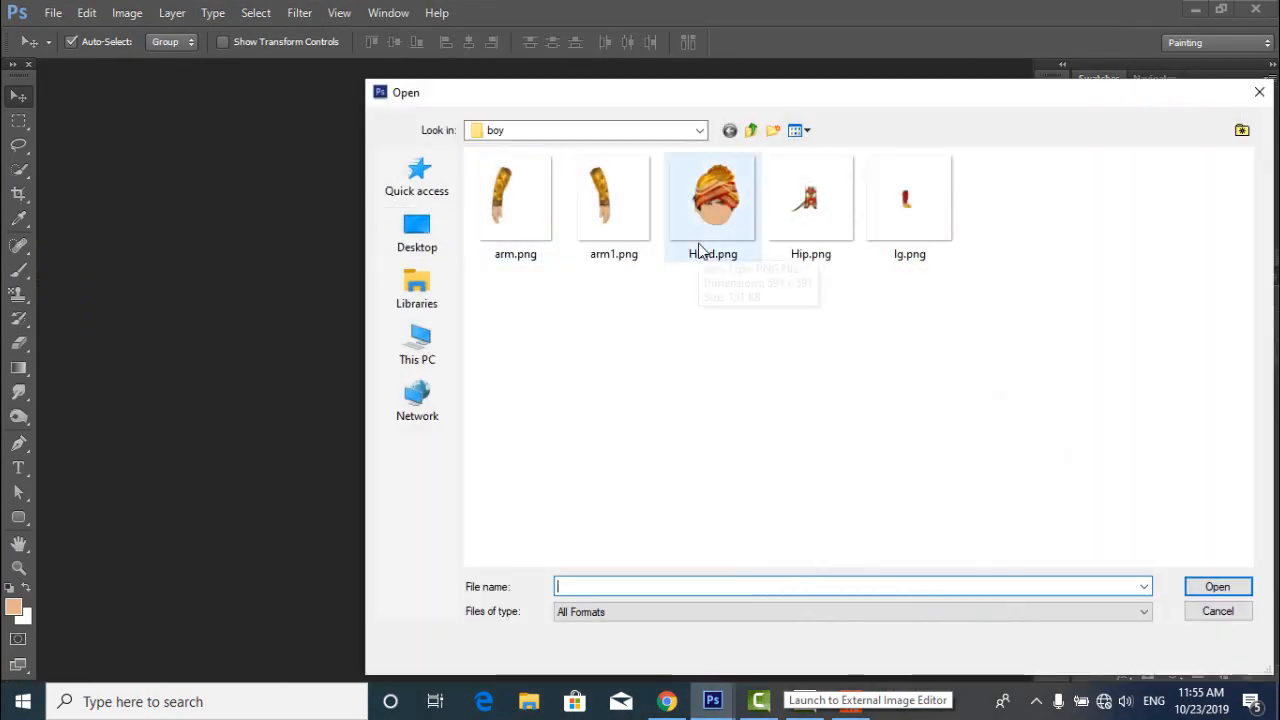
# Open Hip.png from the boy folder in Photoshop, copy the groom's outfit into the template's Hip.png, and hide Layer 0.
pyautogui.doubleClick(818, 215)
pyautogui.moveTo(880, 191); pyautogui.dragTo(296, 203)
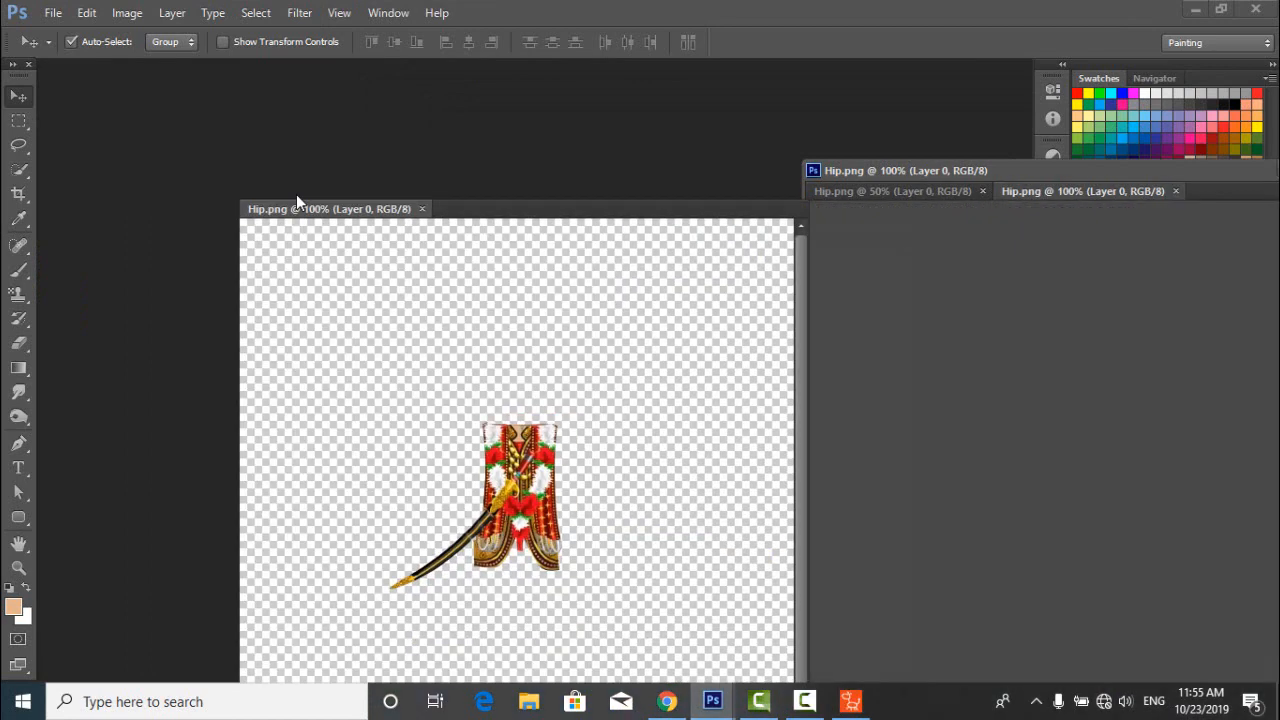
pyautogui.moveTo(460, 400); pyautogui.dragTo(1090, 395)
pyautogui.click(677, 160)
pyautogui.moveTo(950, 172); pyautogui.dragTo(385, 134)
pyautogui.click(1086, 421)
# Scale the pasted outfit to about 290% with Free Transform and position it to span most of the canvas width.
pyautogui.hotkey('ctrl', 't')
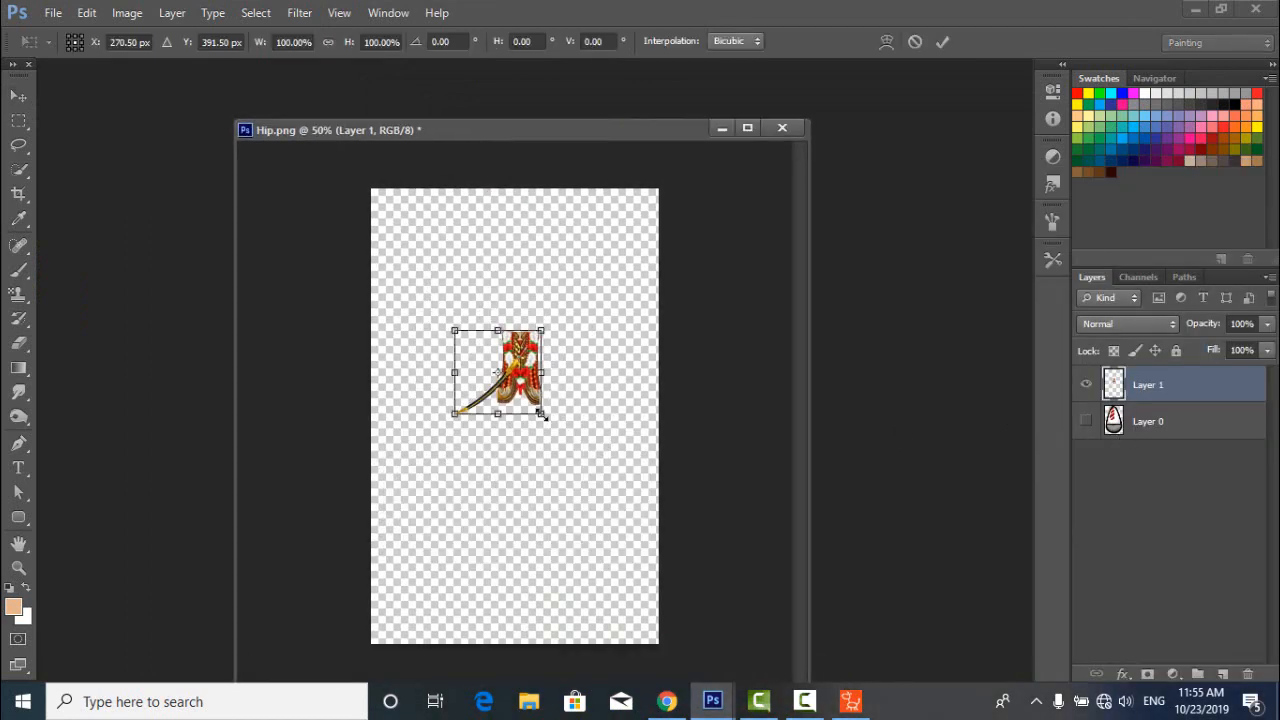
pyautogui.moveTo(541, 413); pyautogui.dragTo(623, 491)
pyautogui.moveTo(596, 436); pyautogui.dragTo(596, 460)
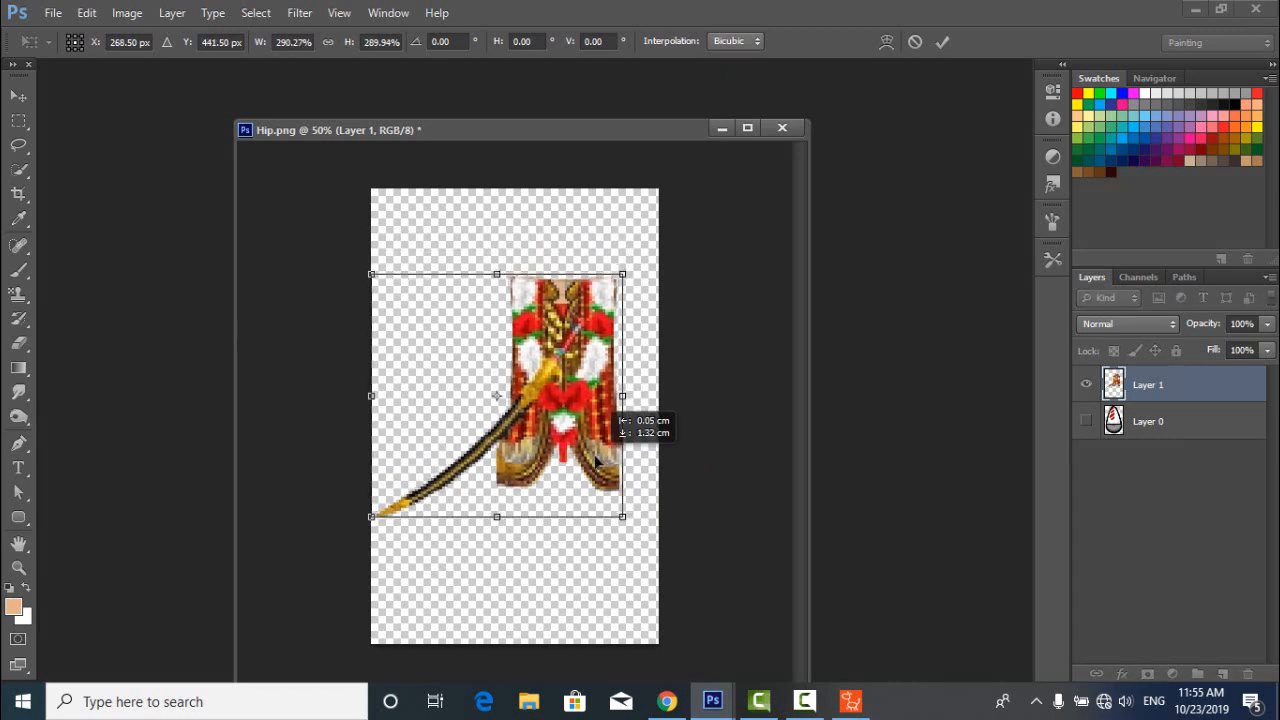
pyautogui.press('Return')
# Save the outfit as a PNG over Hip.png in the CTA4Temp folder and return to Cartoon Animator.
pyautogui.click(53, 12)
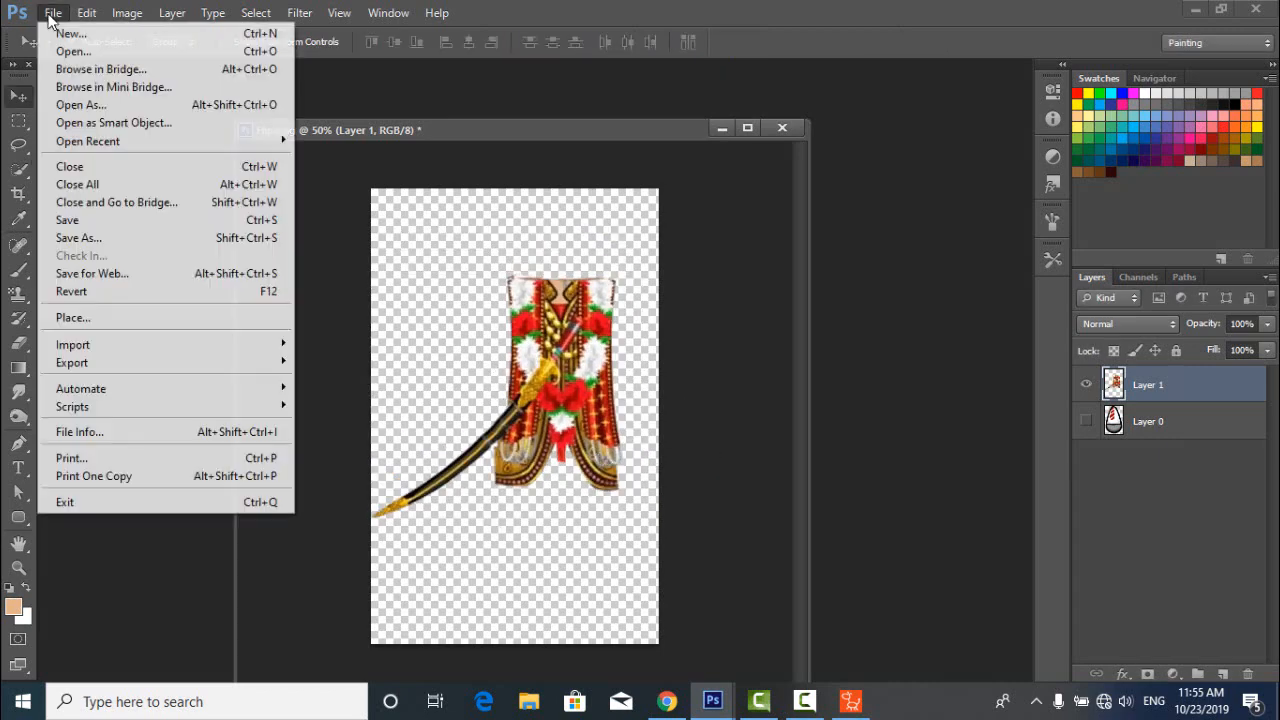
pyautogui.click(117, 235)
pyautogui.click(700, 450)
pyautogui.click(620, 662)
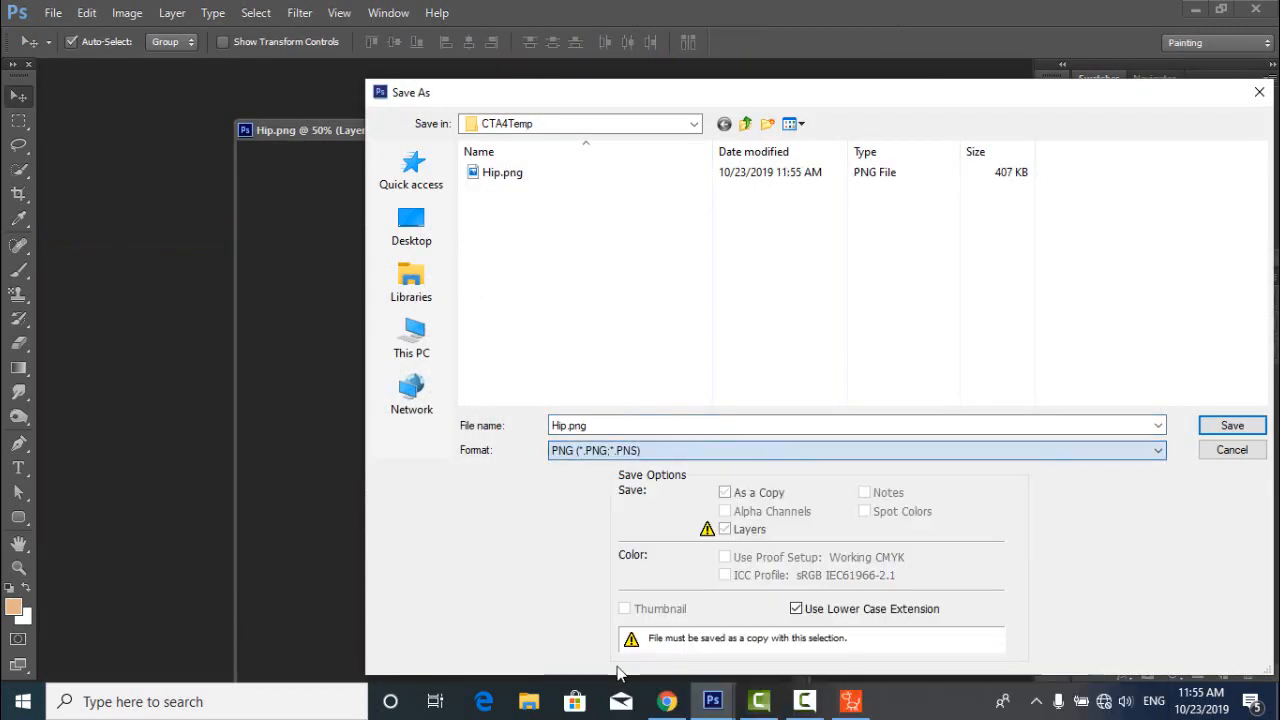
pyautogui.click(1232, 425)
pyautogui.click(606, 283)
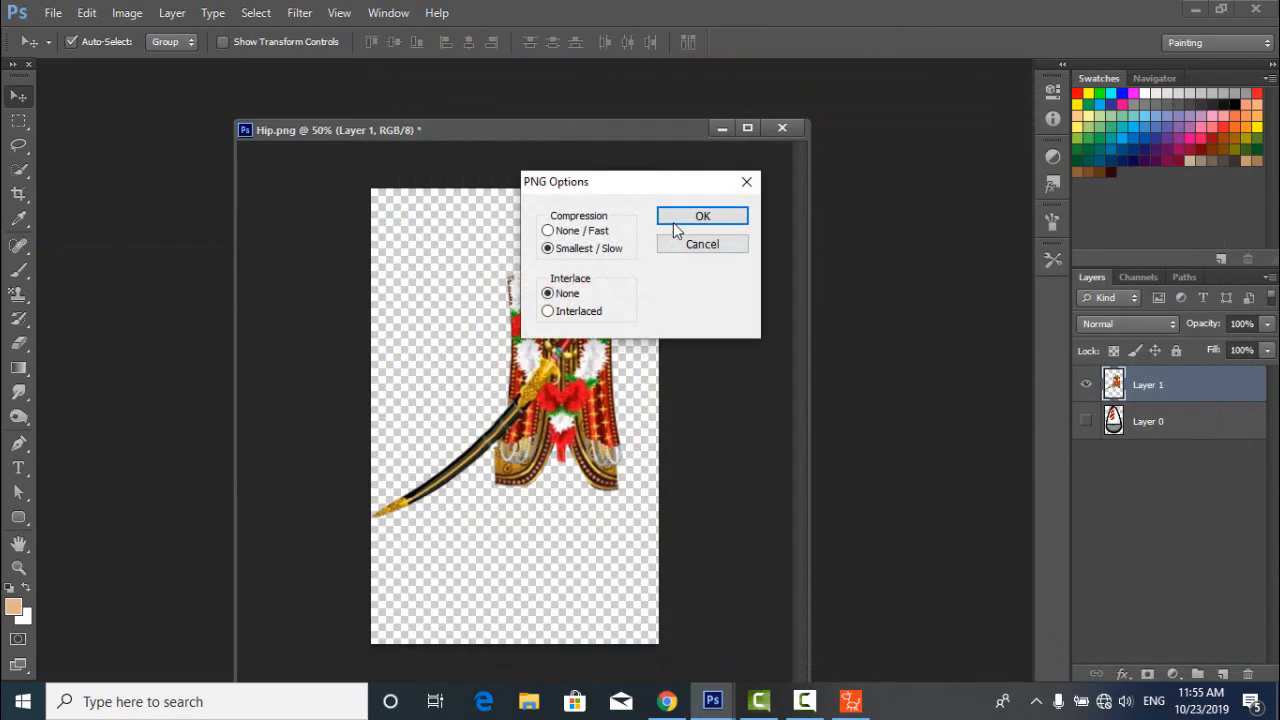
pyautogui.click(680, 216)
pyautogui.click(1195, 9)
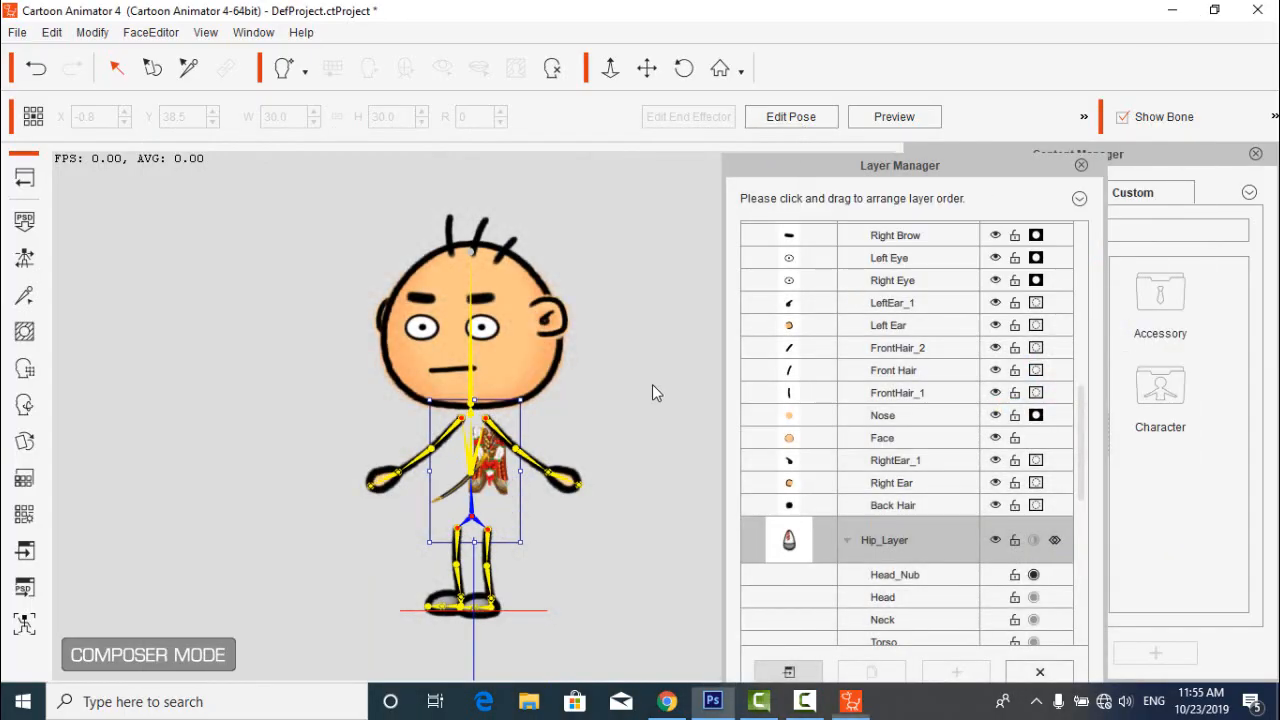
# Scale the hip sprite to about 66.5 in width and height and align the outfit over the character's torso.
pyautogui.click(152, 75)
pyautogui.moveTo(431, 504); pyautogui.dragTo(402, 527)
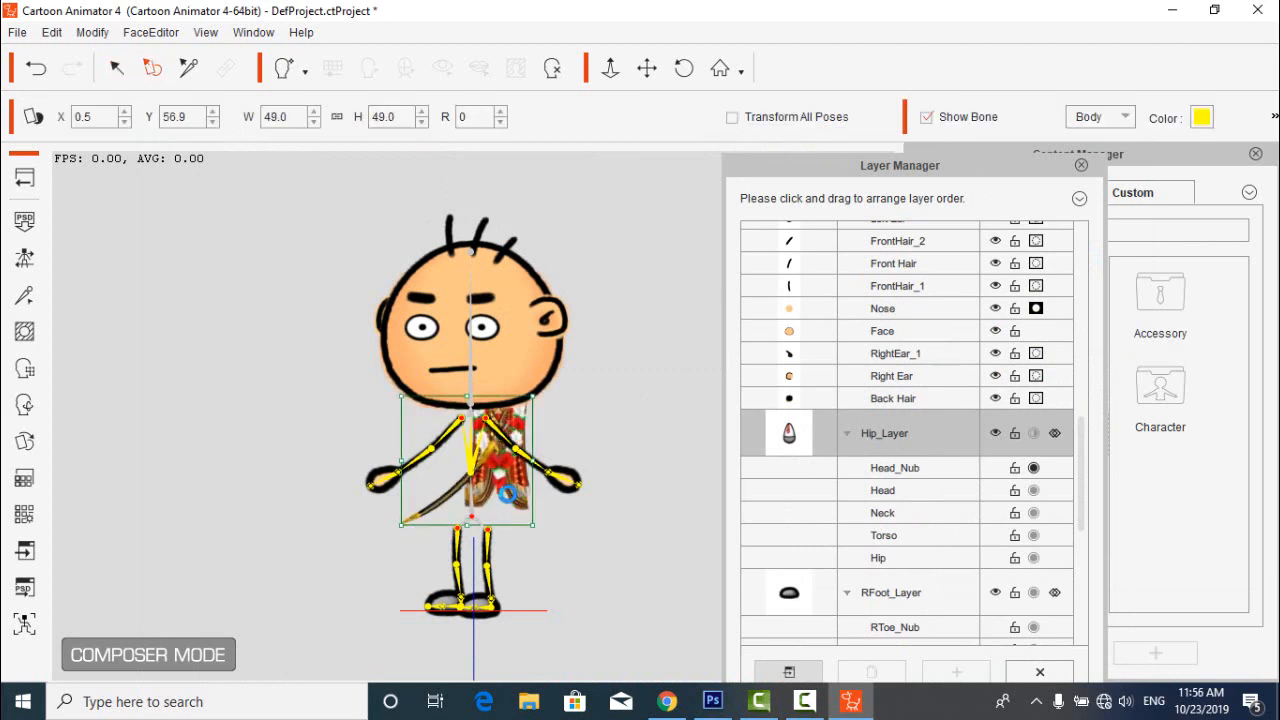
pyautogui.moveTo(506, 494); pyautogui.dragTo(524, 401)
pyautogui.moveTo(489, 484); pyautogui.dragTo(486, 483)
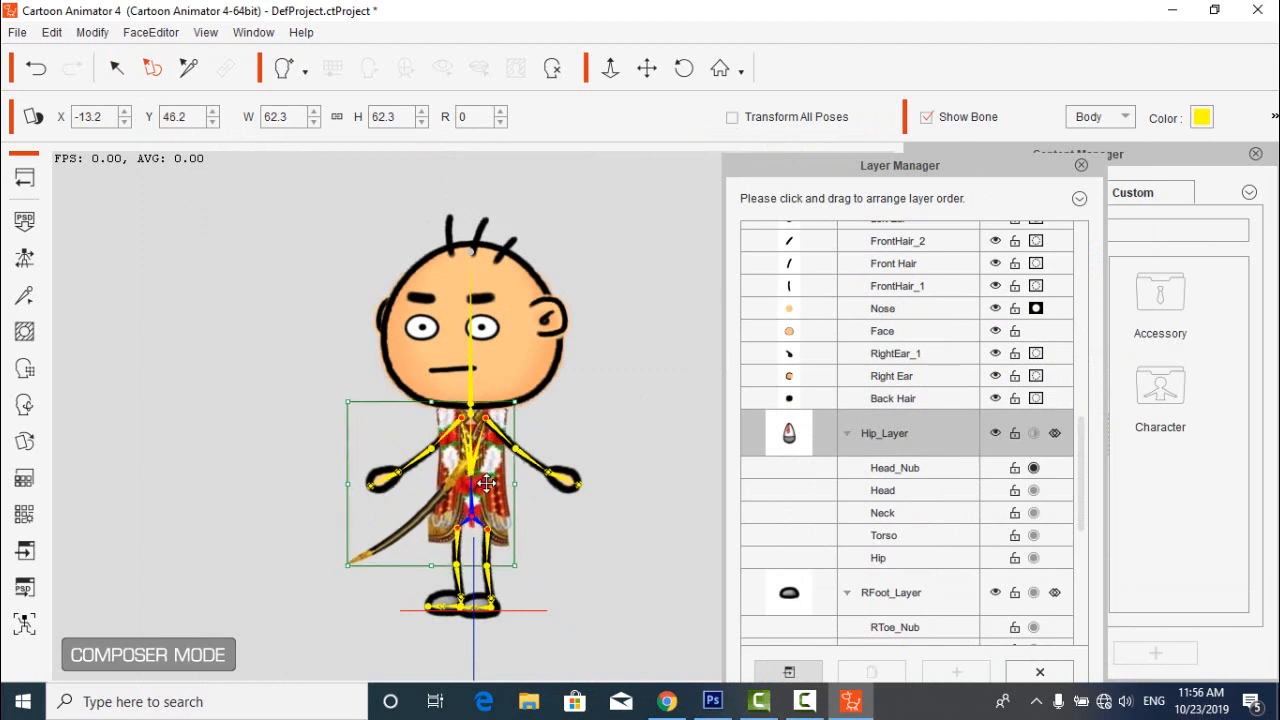
pyautogui.moveTo(514, 403); pyautogui.dragTo(507, 411)
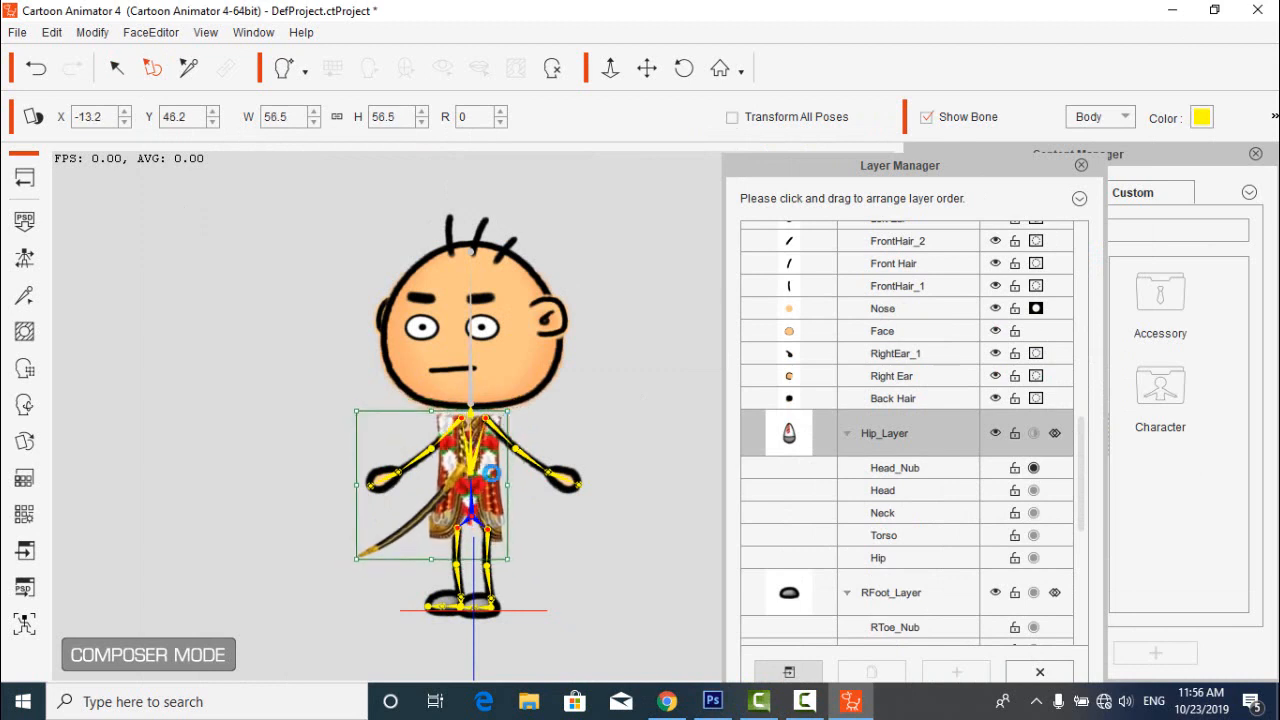
pyautogui.moveTo(497, 474); pyautogui.dragTo(502, 474)
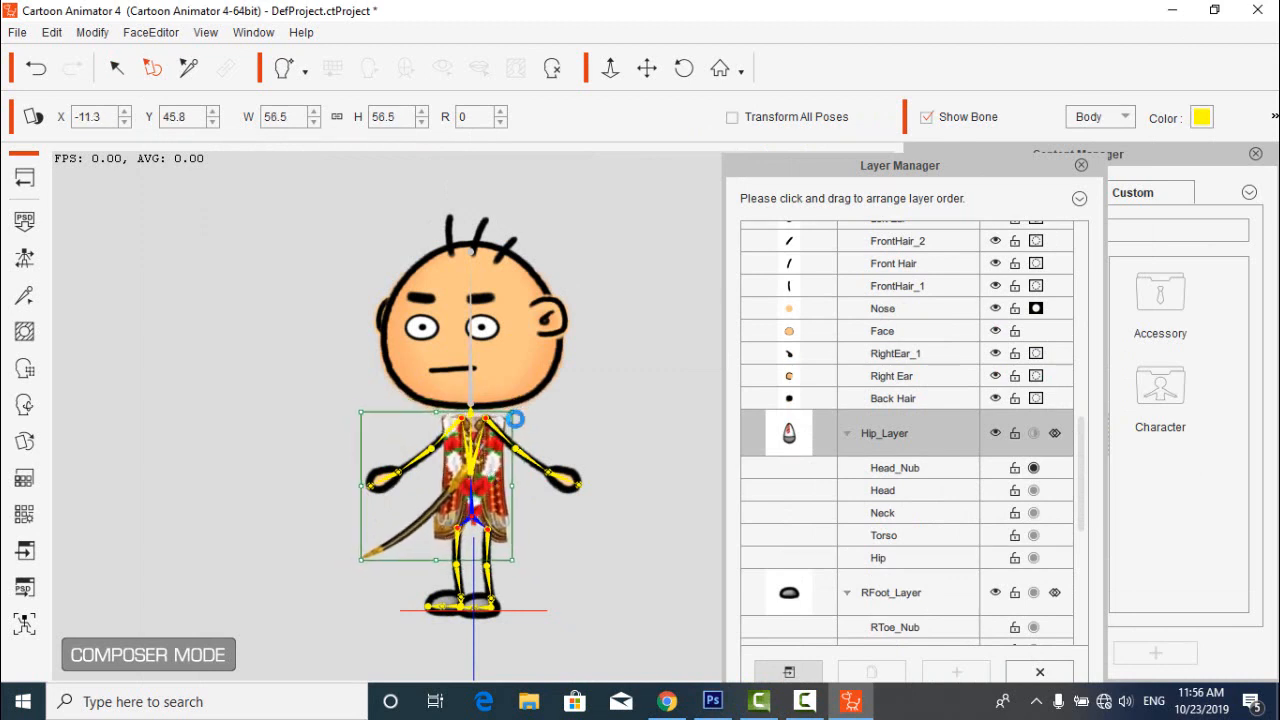
pyautogui.moveTo(510, 411); pyautogui.dragTo(531, 405)
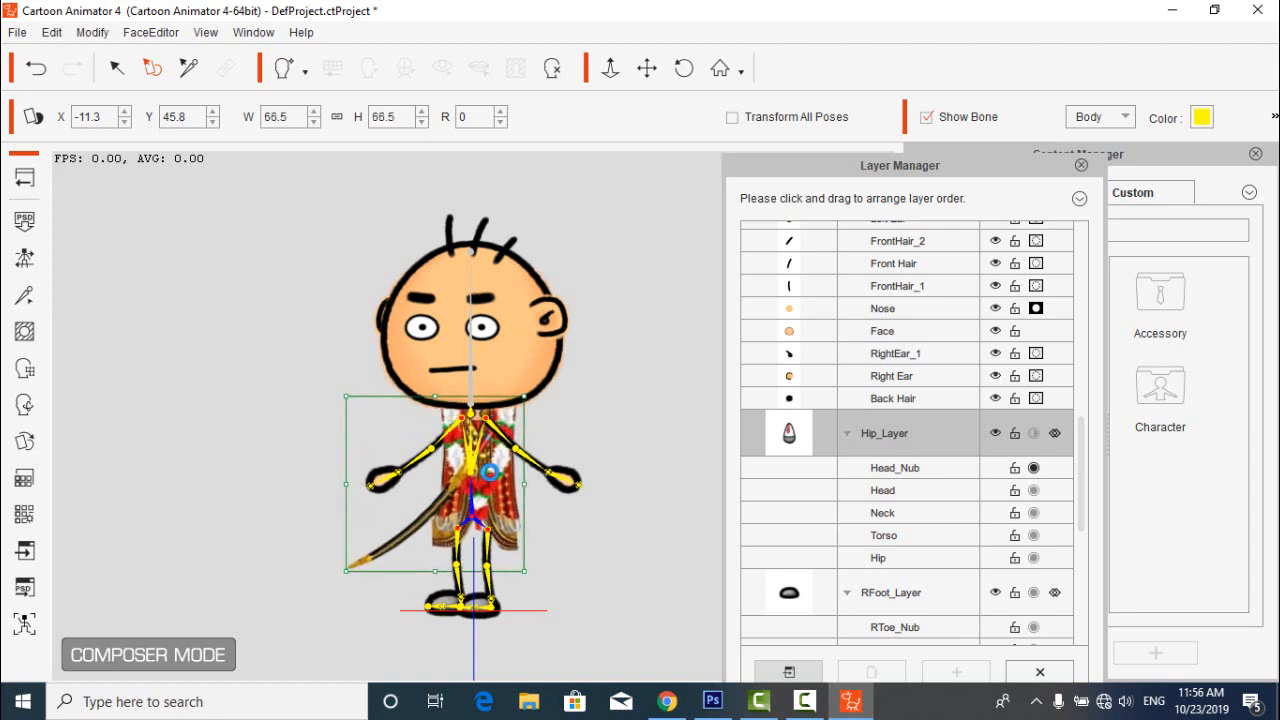
pyautogui.moveTo(490, 472); pyautogui.dragTo(488, 484)
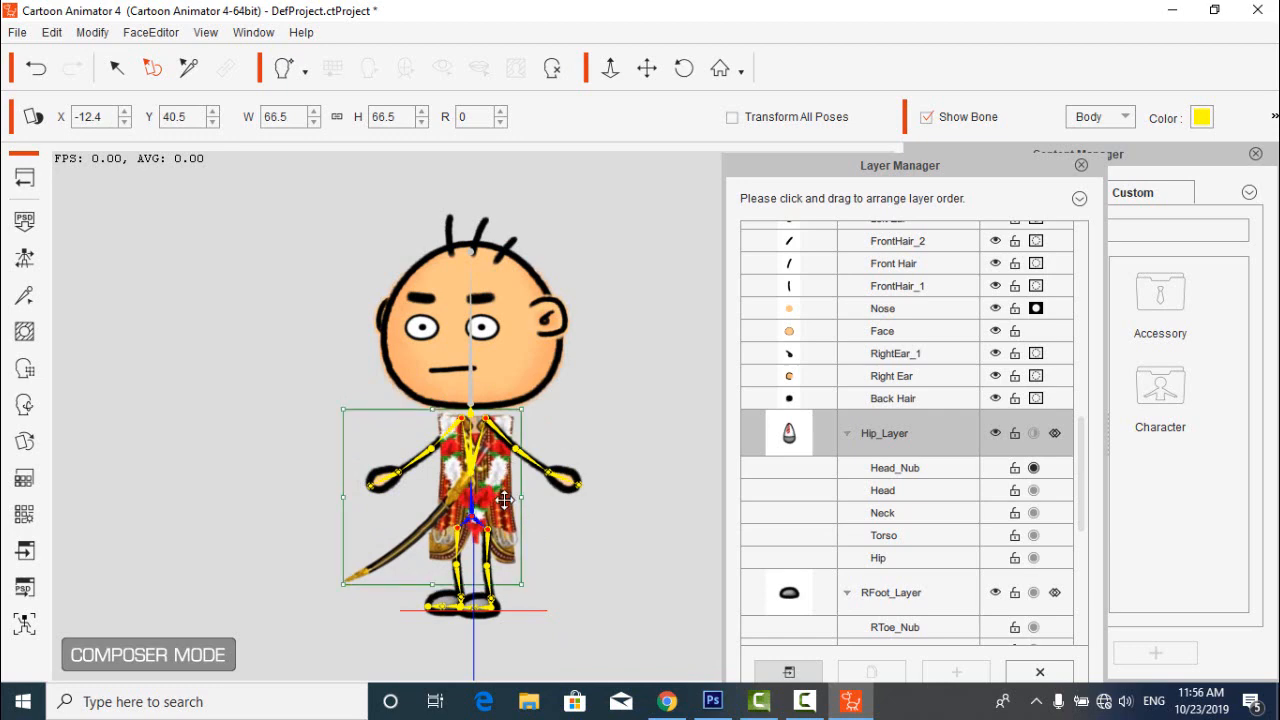
# Flip the outfit horizontally in the Hip.png document still open in Photoshop and shift it slightly on the canvas.
pyautogui.click(712, 701)
pyautogui.hotkey('ctrl', 't')
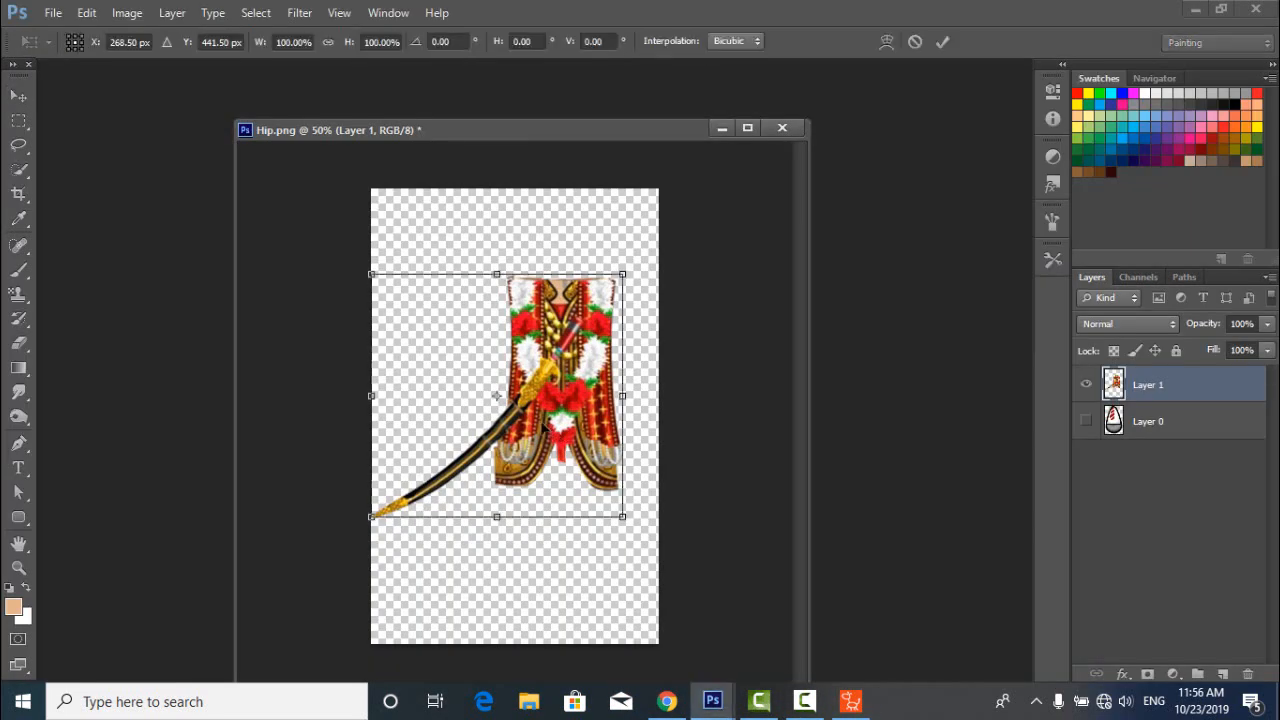
pyautogui.rightClick(541, 421)
pyautogui.click(570, 385)
pyautogui.moveTo(446, 406); pyautogui.dragTo(482, 410)
pyautogui.press('Return')
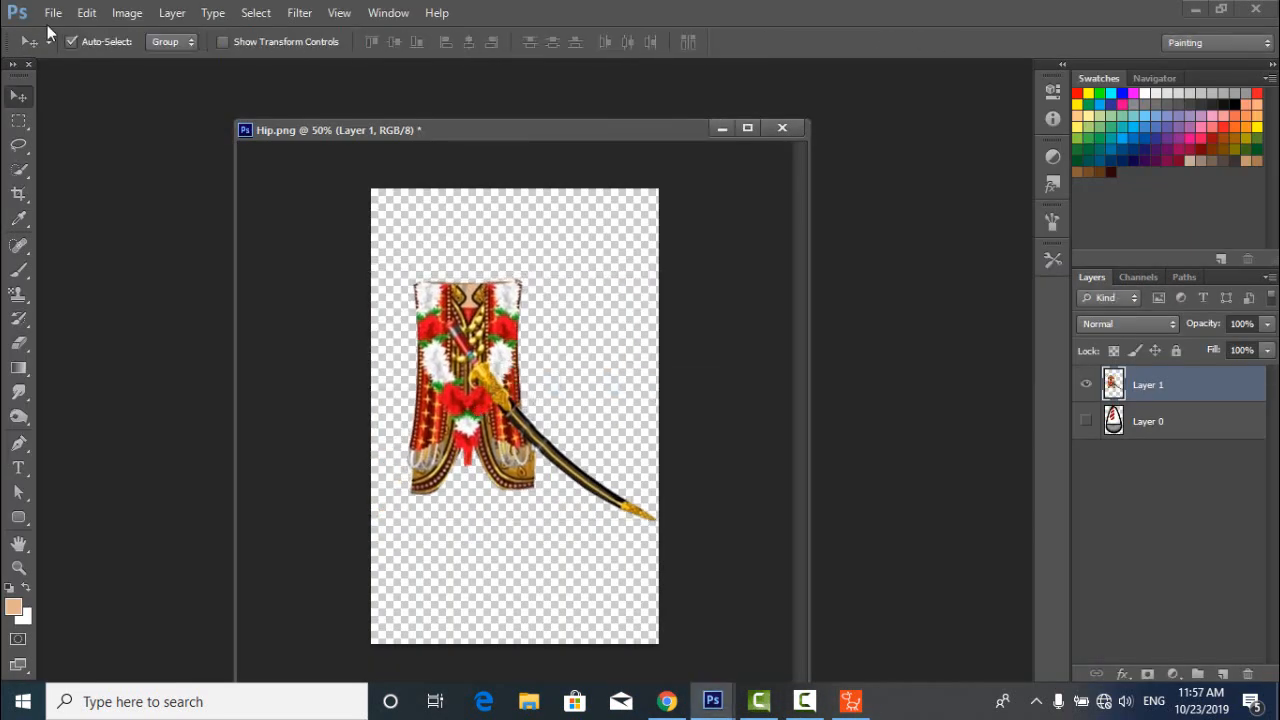
# Try to update the hip sprite by saving the flipped outfit as Hip.png in CTA4Temp and returning to Cartoon Animator.
pyautogui.click(53, 12)
pyautogui.click(90, 238)
pyautogui.click(641, 450)
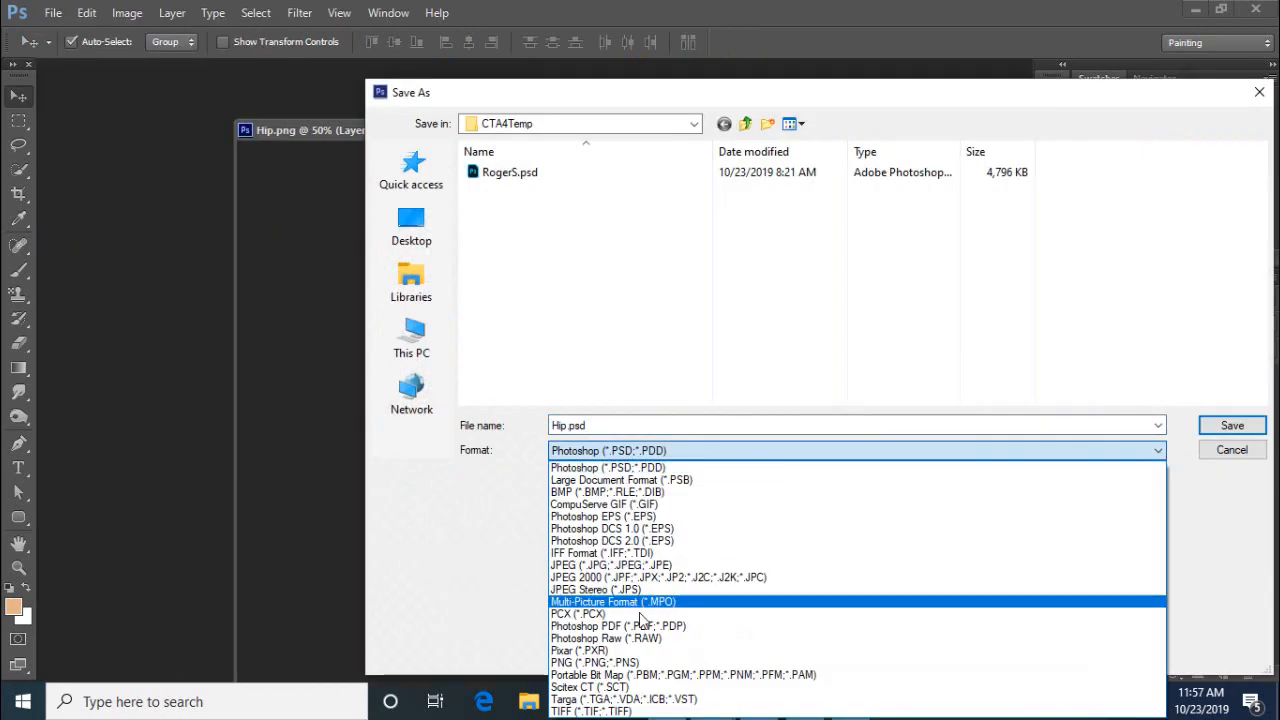
pyautogui.click(627, 662)
pyautogui.click(1234, 427)
pyautogui.click(590, 276)
pyautogui.click(720, 206)
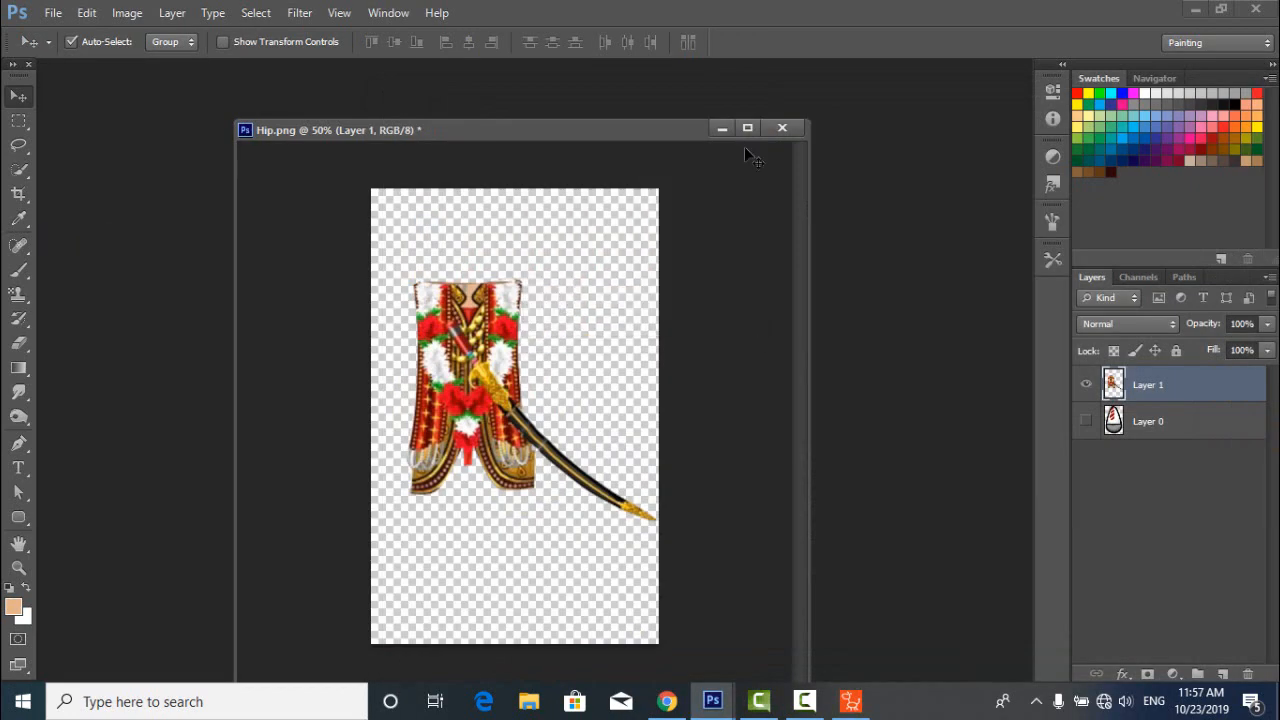
pyautogui.click(1195, 9)
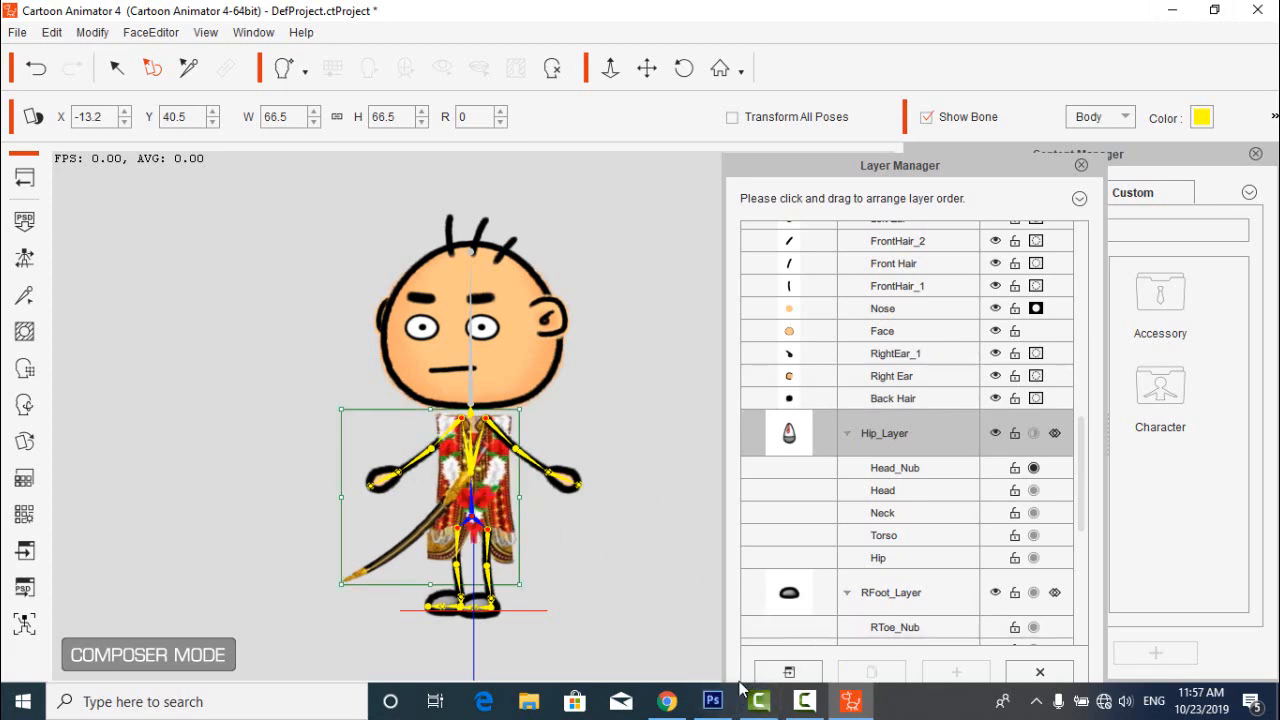
# Reopen the Hip_Layer image from Cartoon Animator in the external image editor and close the old Hip.png document without saving.
pyautogui.click(710, 702)
pyautogui.click(723, 130)
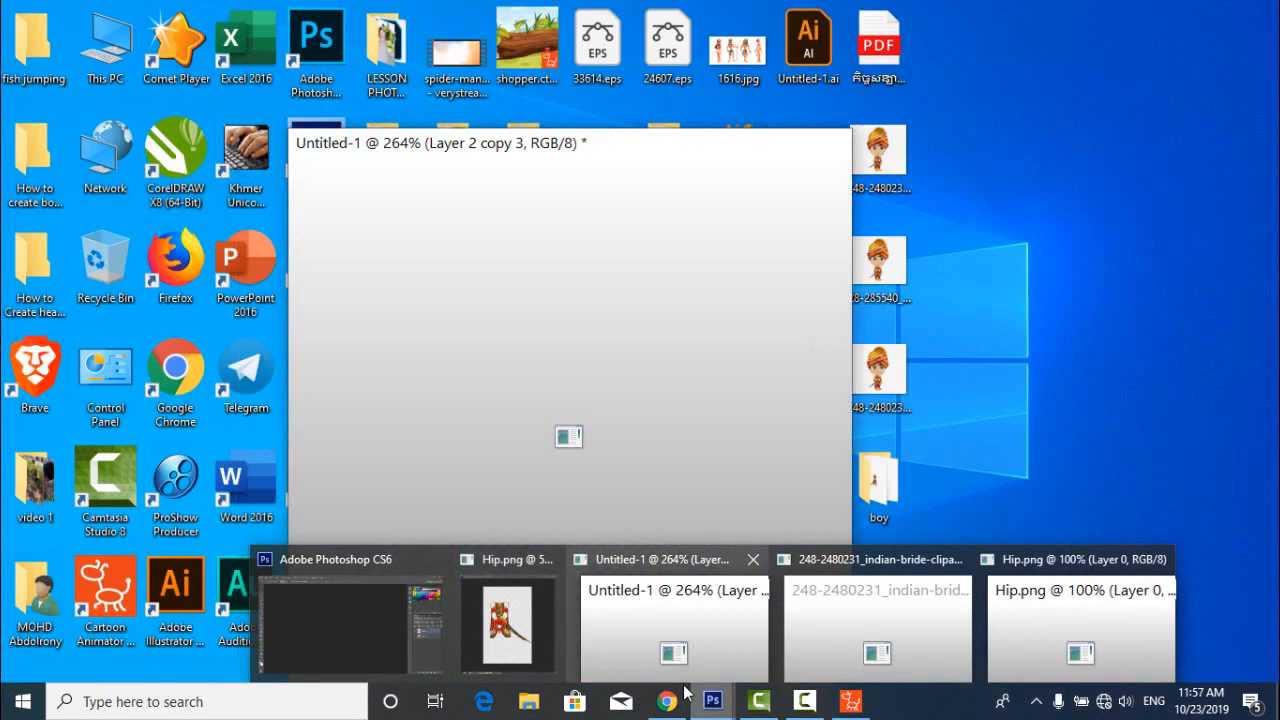
pyautogui.click(850, 702)
pyautogui.click(790, 672)
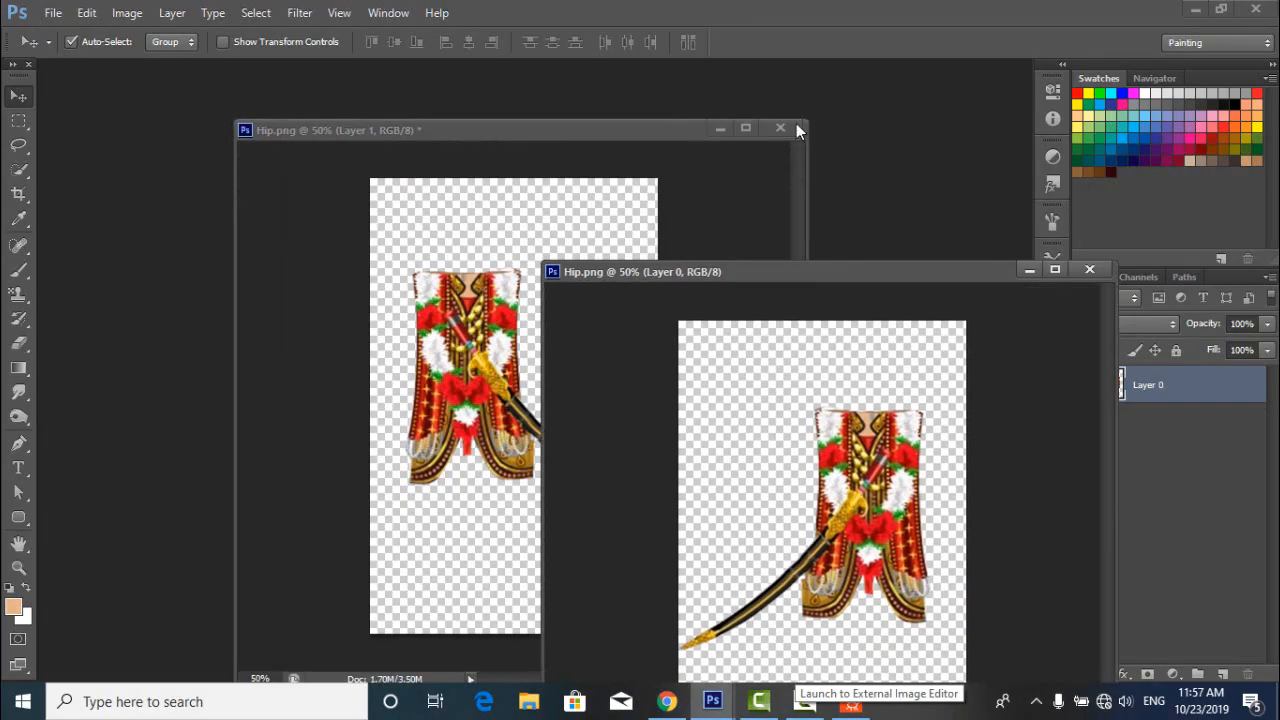
pyautogui.click(780, 128)
pyautogui.click(659, 277)
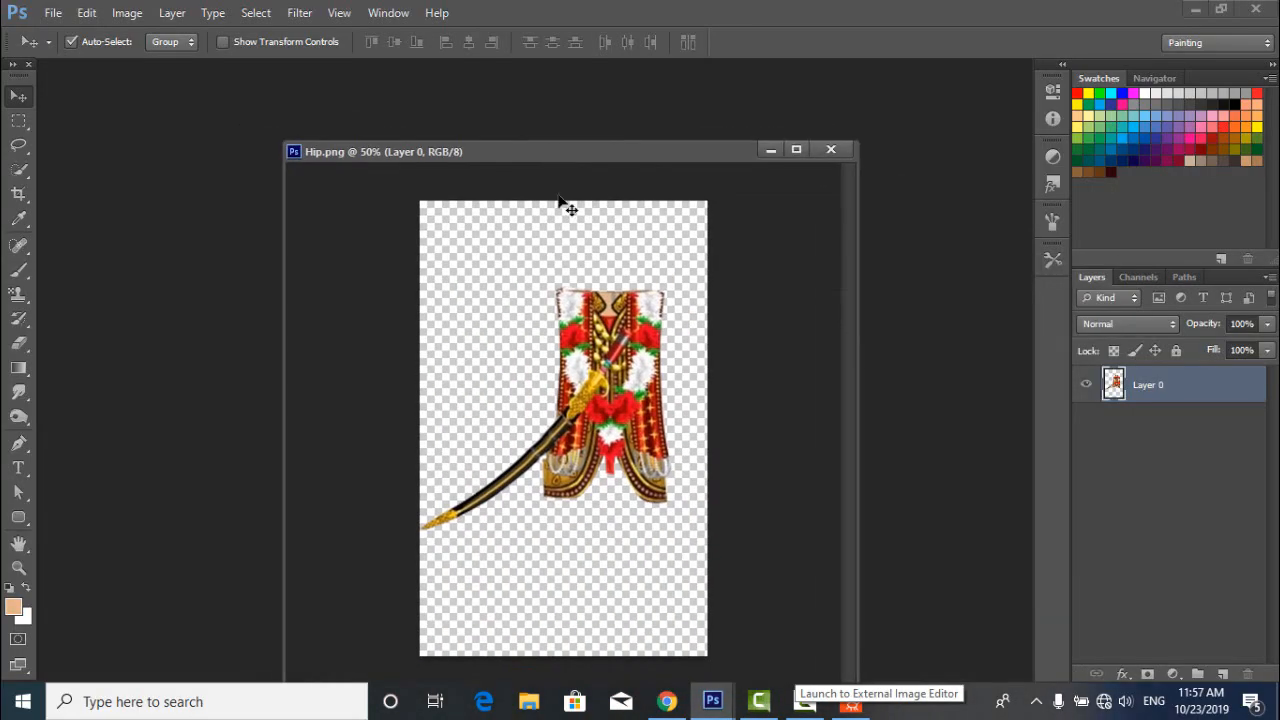
# Flip the outfit in the reopened Hip.png horizontally and shift it slightly toward the canvas centre.
pyautogui.hotkey('ctrl', 't')
pyautogui.rightClick(613, 352)
pyautogui.click(660, 637)
pyautogui.press('Return')
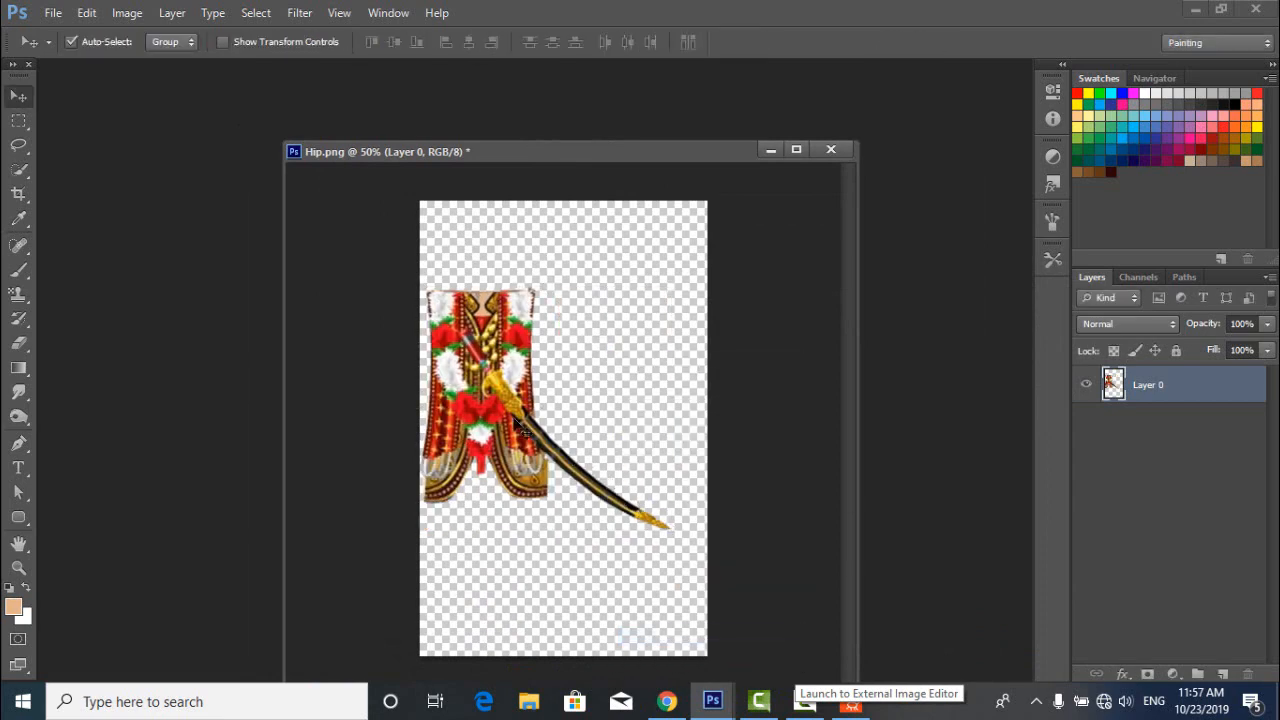
pyautogui.moveTo(490, 398); pyautogui.dragTo(508, 398)
# Save the flipped outfit as a PNG over Hip.png and realign the hip sprite on the torso in Cartoon Animator at about X 18.1, Y 41.6.
pyautogui.click(58, 20)
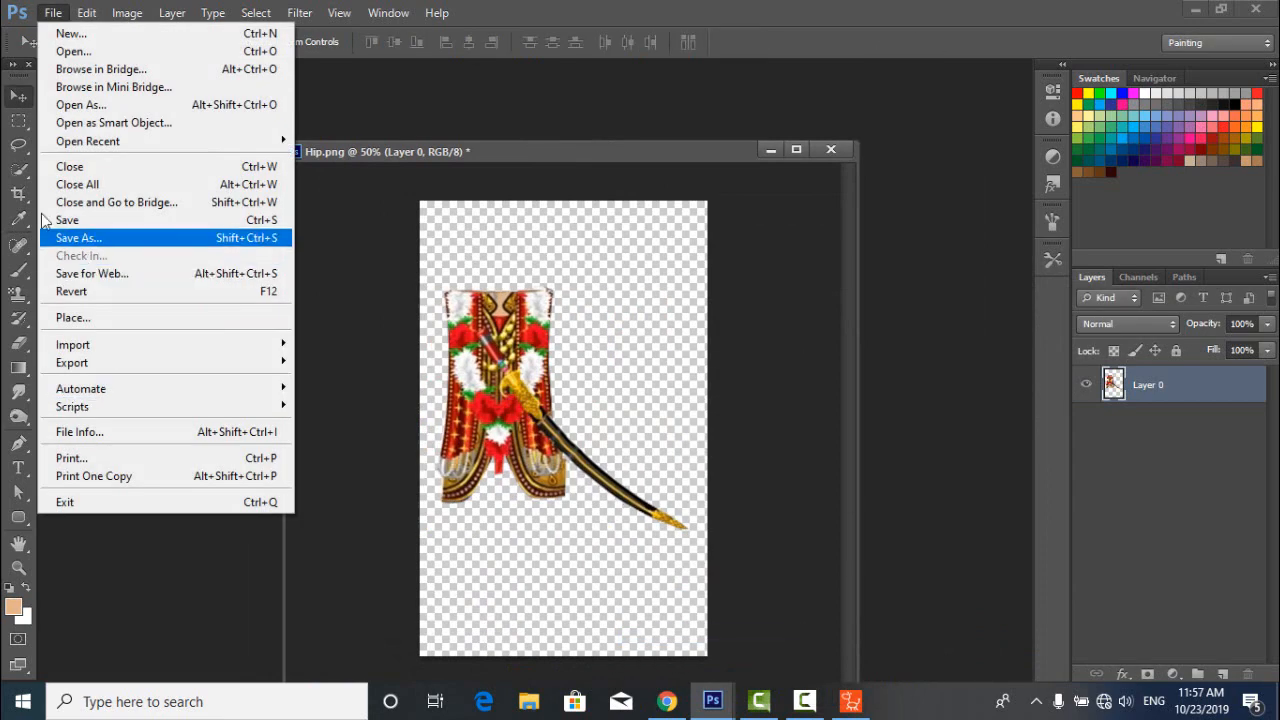
pyautogui.click(95, 240)
pyautogui.click(1230, 426)
pyautogui.click(597, 277)
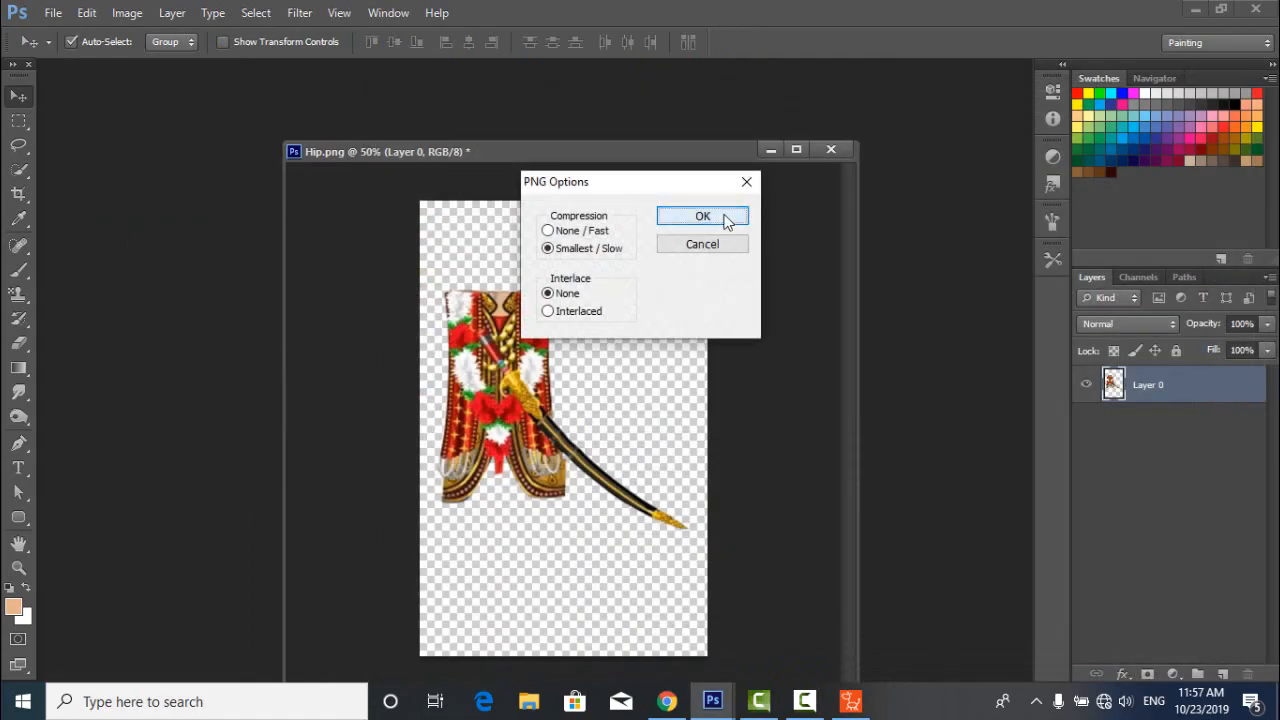
pyautogui.click(730, 214)
pyautogui.click(1195, 10)
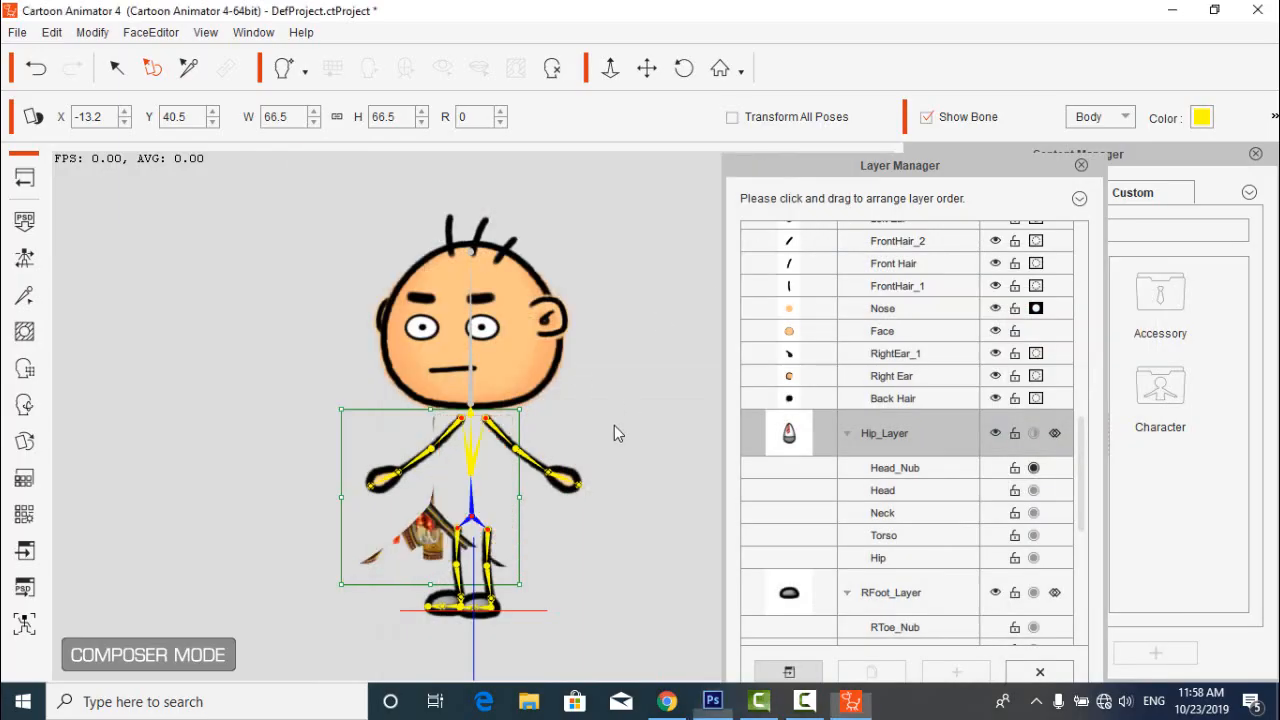
pyautogui.moveTo(405, 539); pyautogui.dragTo(469, 529)
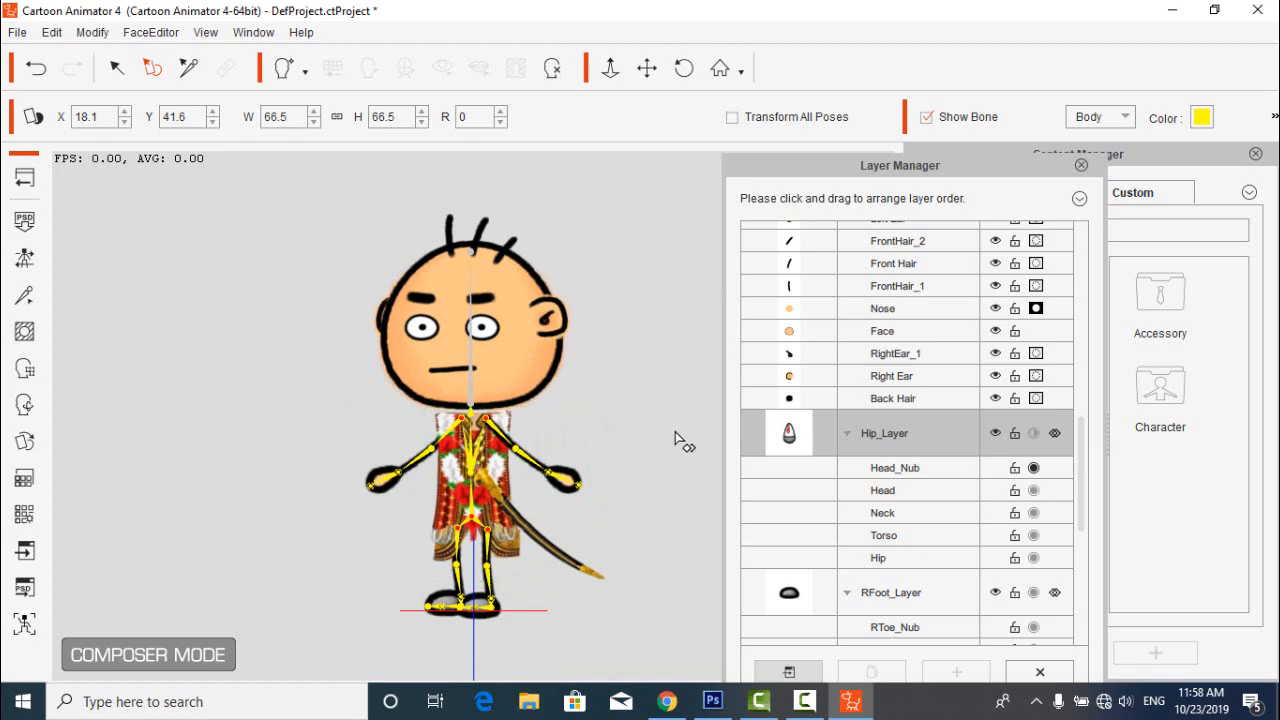
# Open the LArm_Layer image in the external image editor and close the Hip.png document without saving.
pyautogui.click(521, 465)
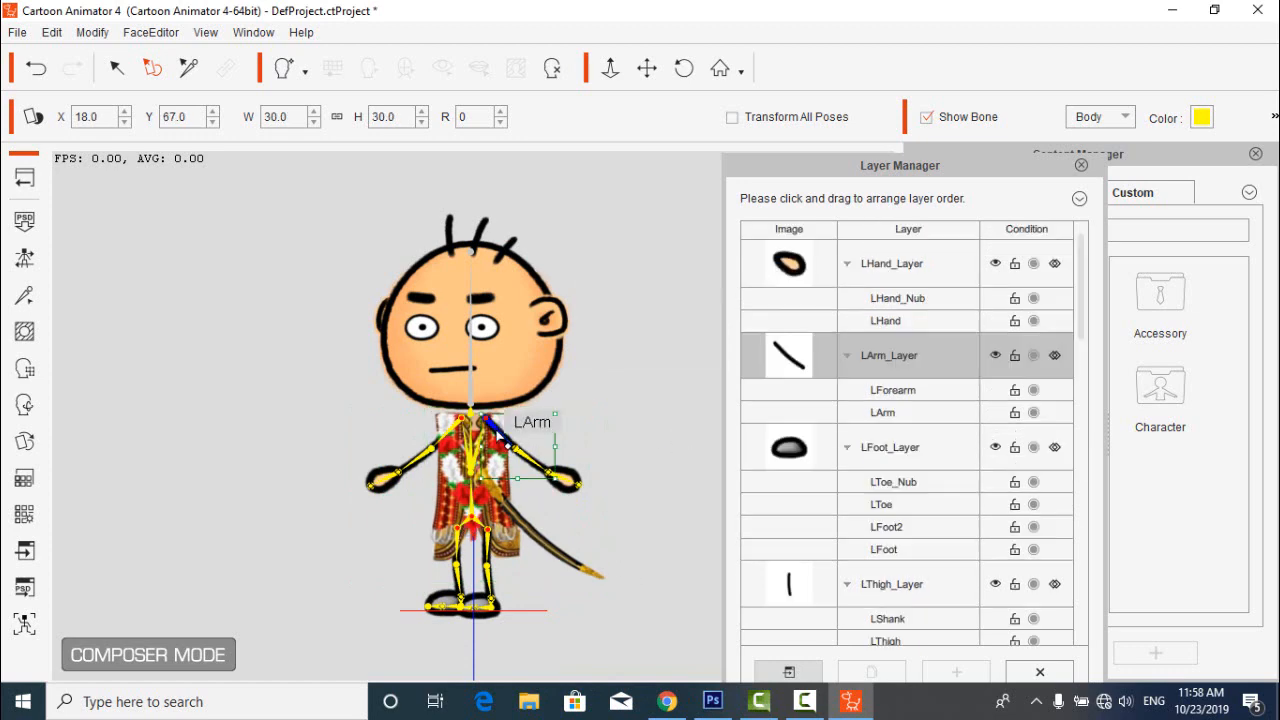
pyautogui.click(792, 668)
pyautogui.moveTo(582, 173); pyautogui.dragTo(700, 278)
pyautogui.click(834, 147)
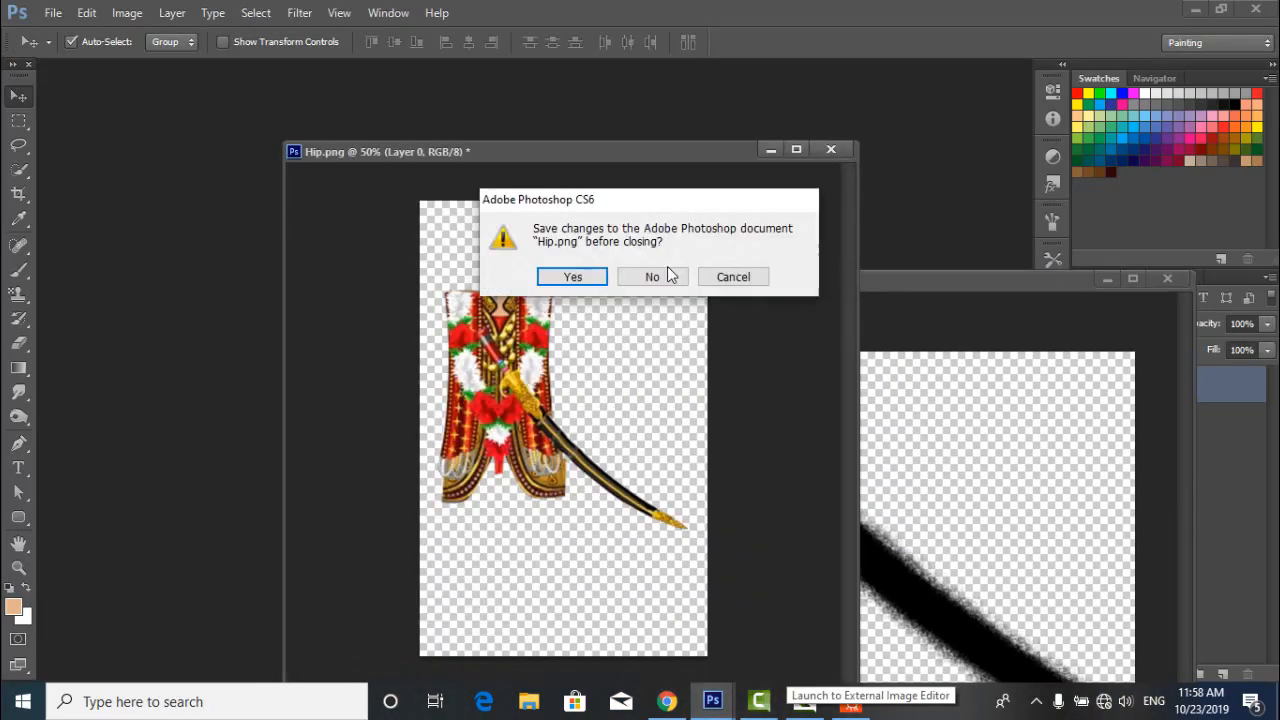
pyautogui.click(651, 277)
# Open arm1.png from the boy folder on the desktop and place its window beside the template arm image.
pyautogui.hotkey('ctrl', 'o')
pyautogui.click(417, 232)
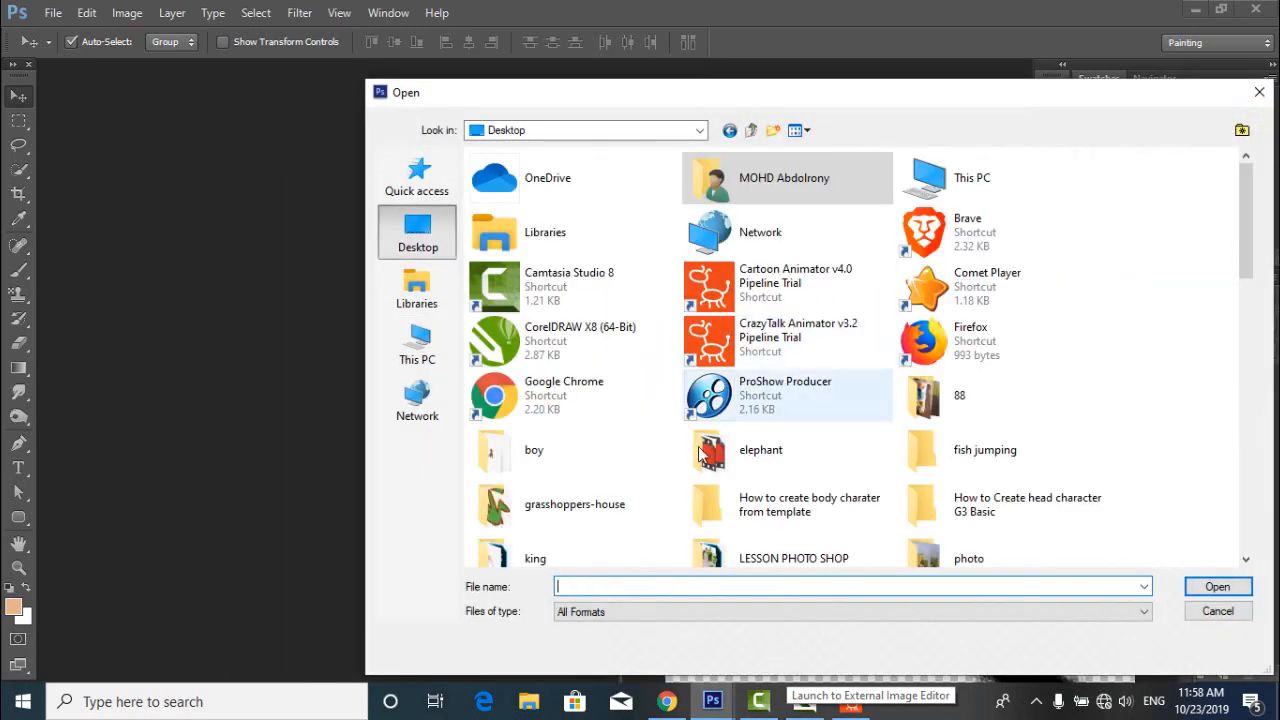
pyautogui.doubleClick(528, 449)
pyautogui.moveTo(807, 107); pyautogui.dragTo(486, 210)
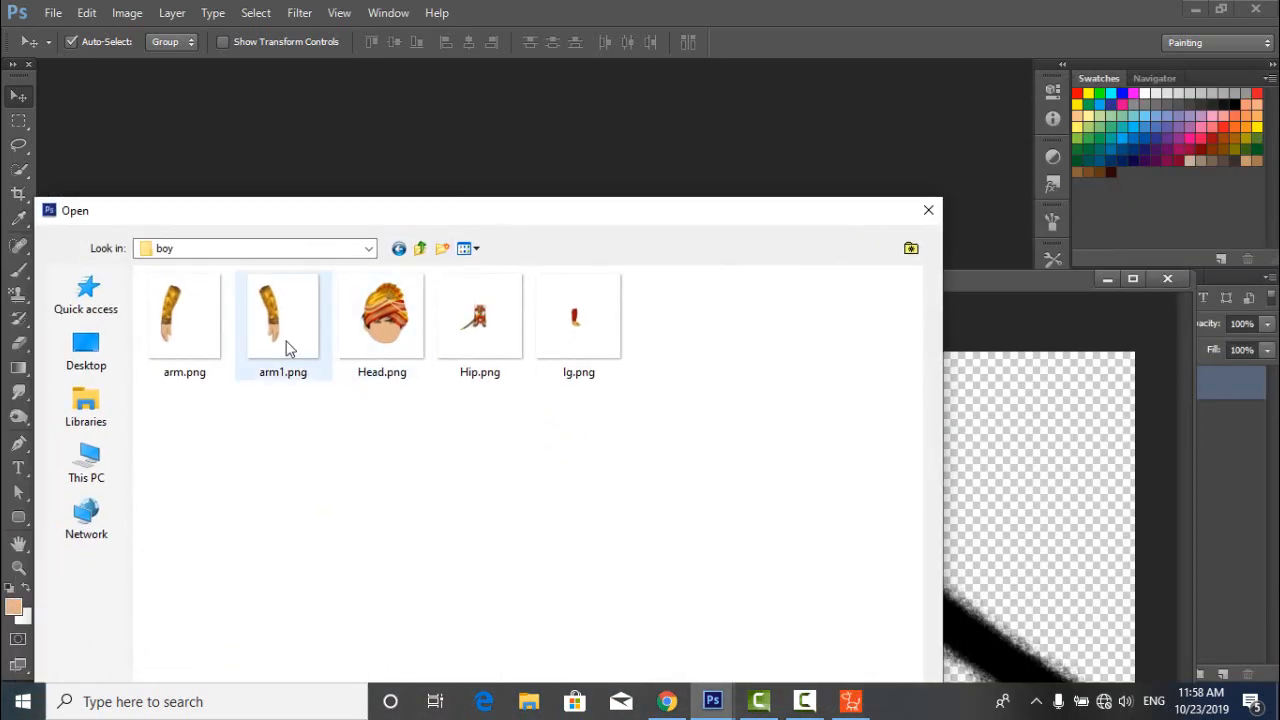
pyautogui.doubleClick(284, 340)
pyautogui.moveTo(898, 301); pyautogui.dragTo(237, 200)
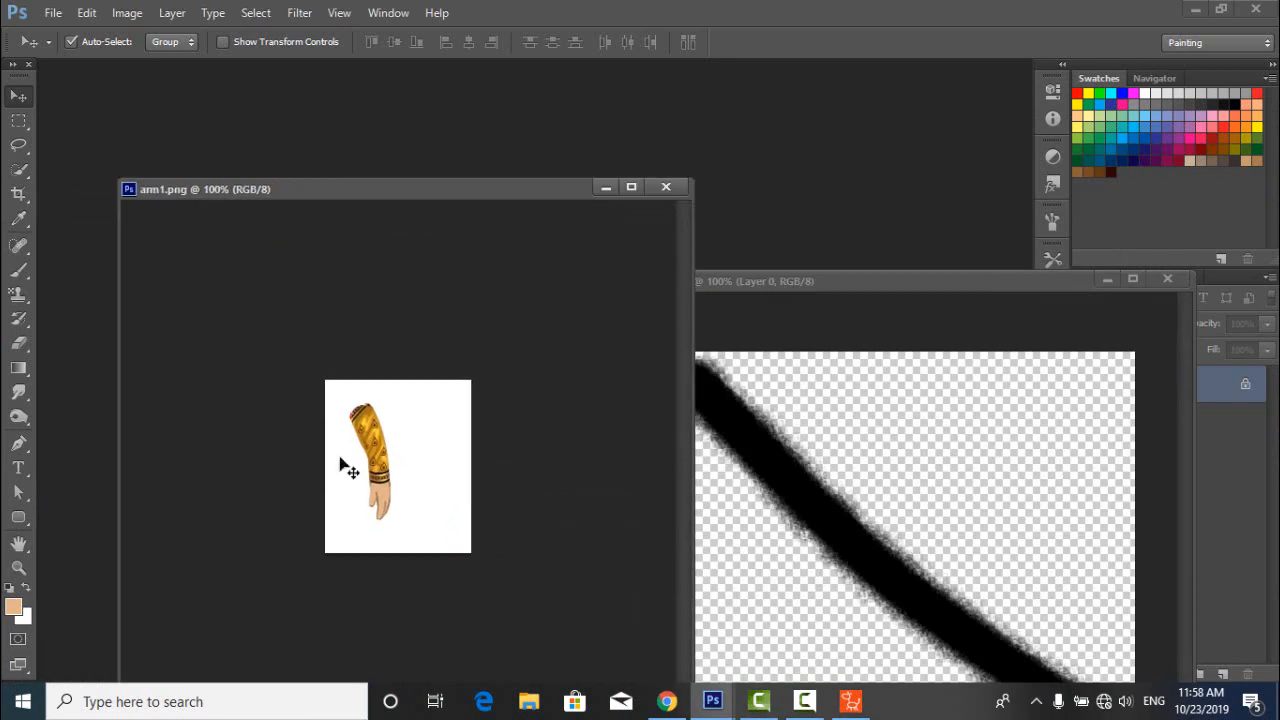
# Move the LArm.png window clear of arm1.png and remove arm1.png's white background with the Magic Eraser tool.
pyautogui.click(415, 420)
pyautogui.click(646, 274)
pyautogui.moveTo(1000, 281); pyautogui.dragTo(803, 152)
pyautogui.click(299, 477)
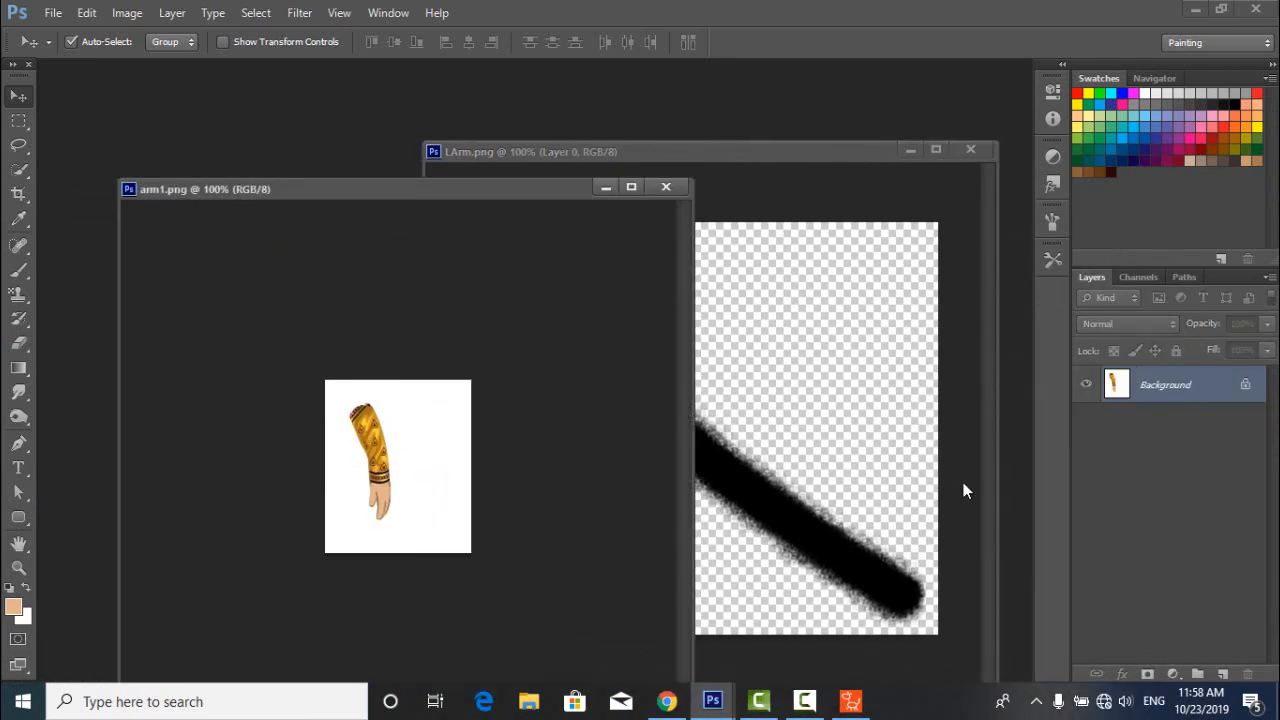
pyautogui.rightClick(18, 346)
pyautogui.click(125, 383)
pyautogui.click(420, 440)
pyautogui.click(18, 97)
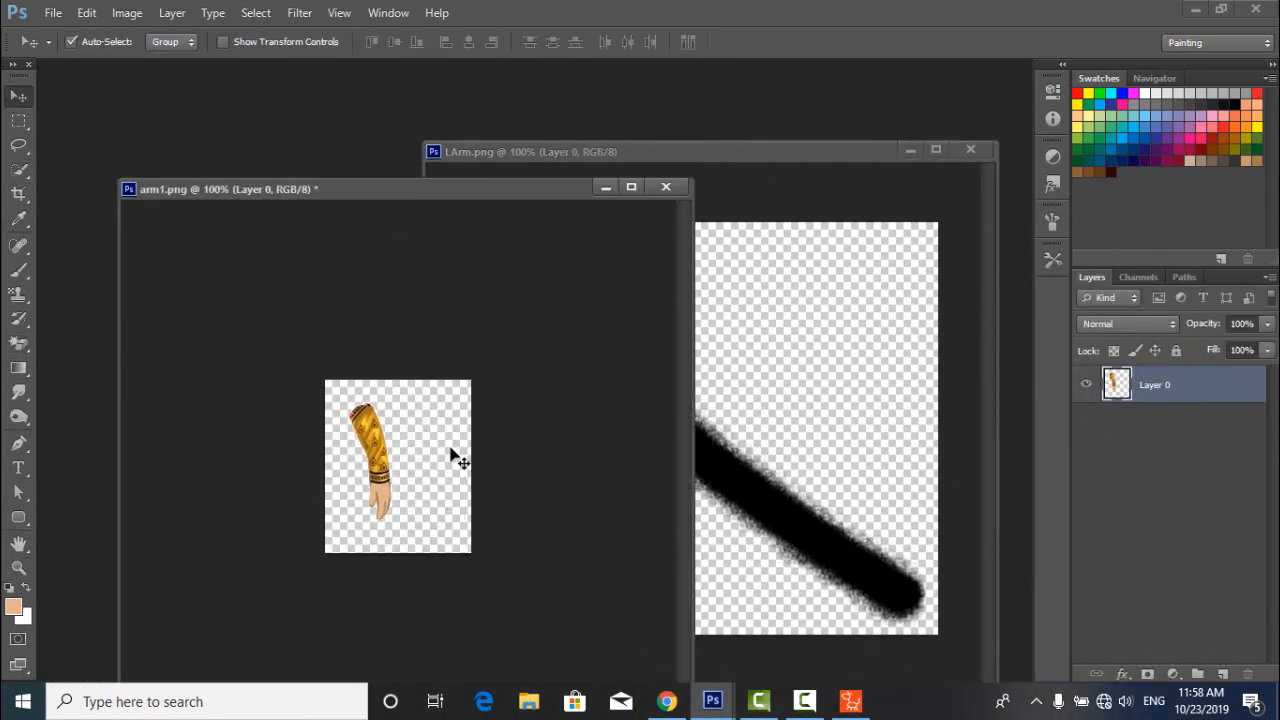
# Copy the sleeved arm from arm1.png into LArm.png and place it near the middle of the canvas.
pyautogui.moveTo(378, 437); pyautogui.dragTo(802, 362)
pyautogui.moveTo(806, 370); pyautogui.dragTo(744, 372)
pyautogui.click(1197, 417)
pyautogui.click(745, 398)
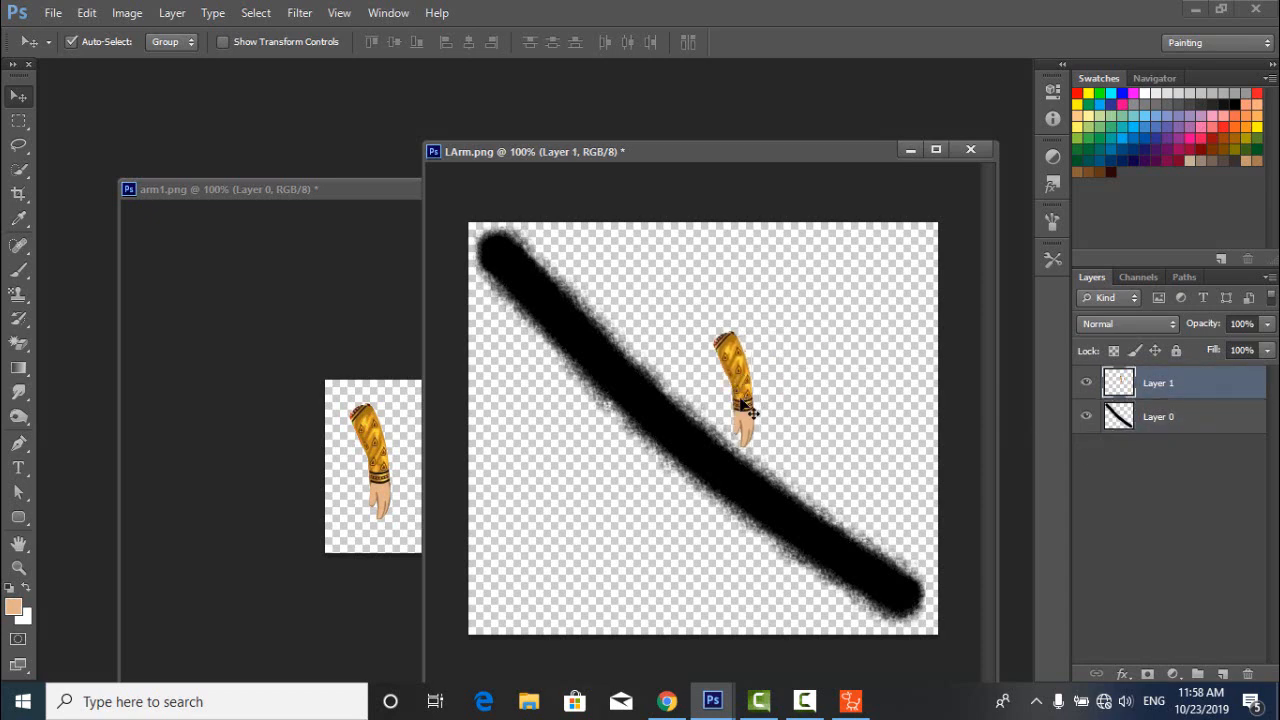
# Enlarge the arm in LArm.png, rotate it about 25° counterclockwise along the template arm, and delete the black template layer.
pyautogui.hotkey('ctrl', 't')
pyautogui.moveTo(713, 448)
pyautogui.mouseDown()
pyautogui.moveTo(569, 566)
pyautogui.moveTo(630, 630)
pyautogui.mouseUp()
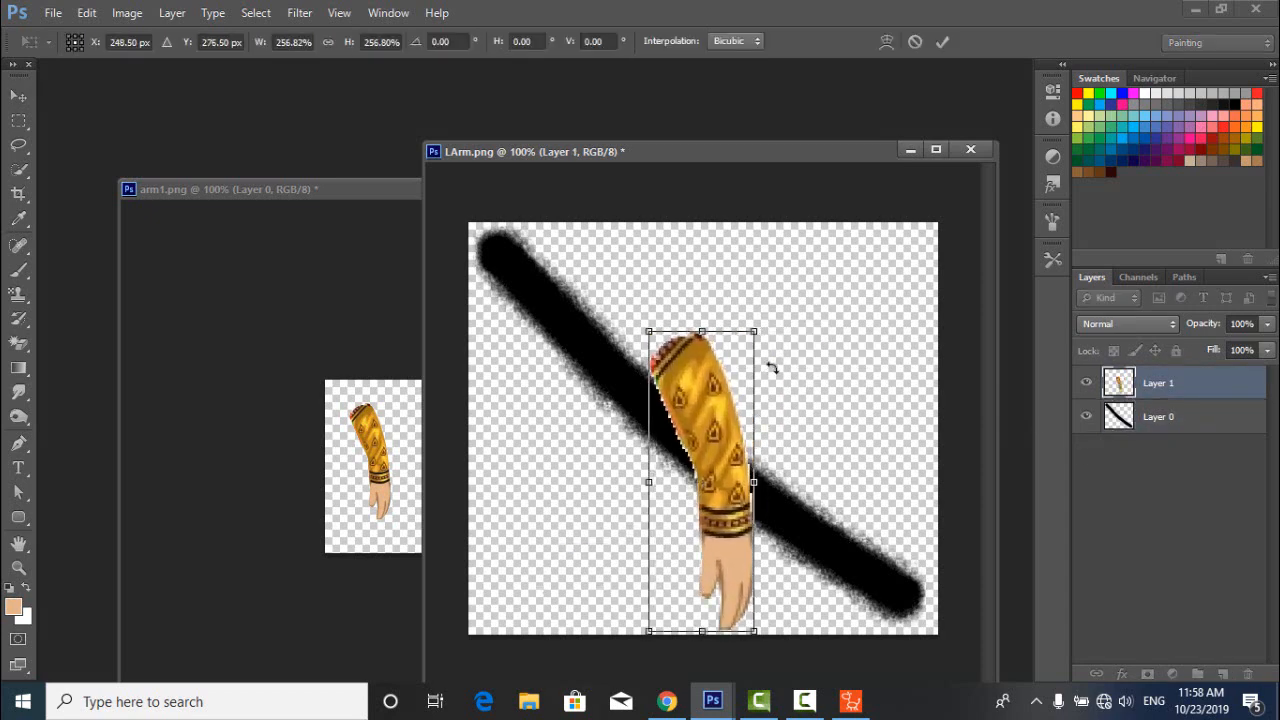
pyautogui.moveTo(773, 368); pyautogui.dragTo(720, 349)
pyautogui.moveTo(646, 436); pyautogui.dragTo(591, 364)
pyautogui.moveTo(764, 548); pyautogui.dragTo(831, 573)
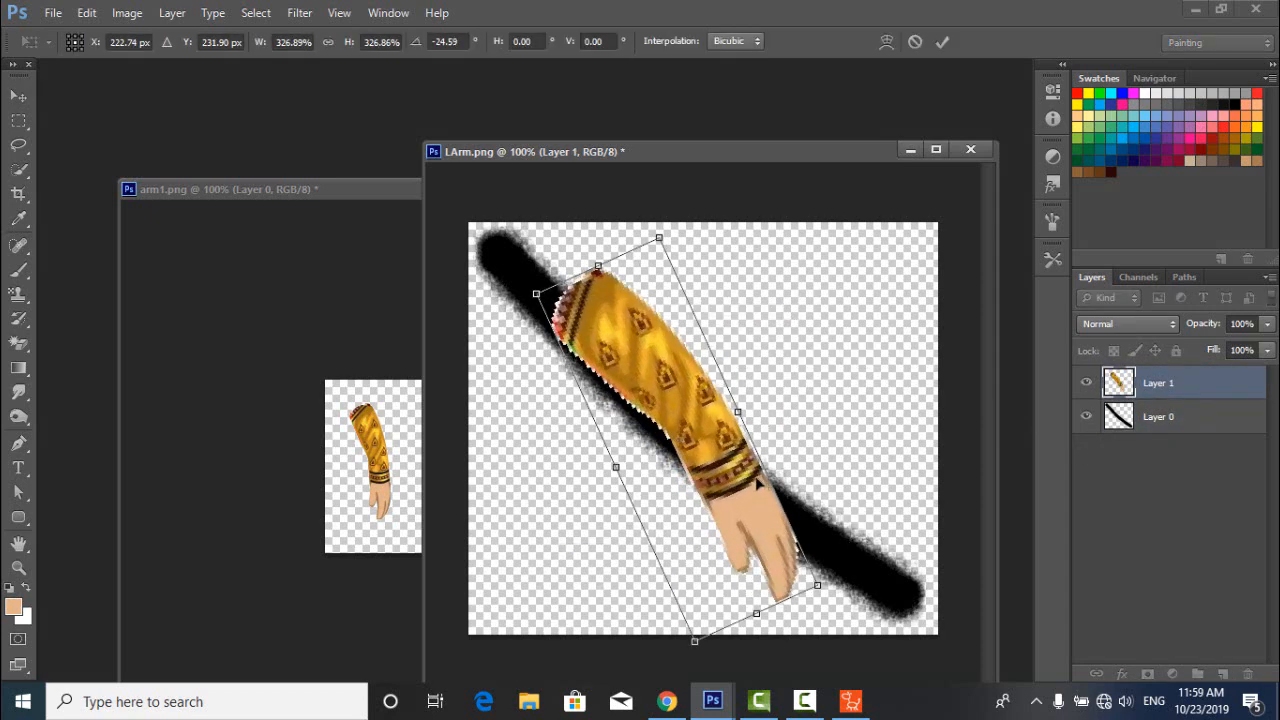
pyautogui.moveTo(757, 484); pyautogui.dragTo(713, 449)
pyautogui.moveTo(774, 550); pyautogui.dragTo(826, 602)
pyautogui.press('Return')
pyautogui.click(1087, 417)
pyautogui.moveTo(1190, 426); pyautogui.dragTo(1247, 674)
# Soften the arm's edges by loading its outline as a selection, feathering and inverting it, and deleting the surrounding fringe.
pyautogui.click(226, 22)
pyautogui.click(328, 339)
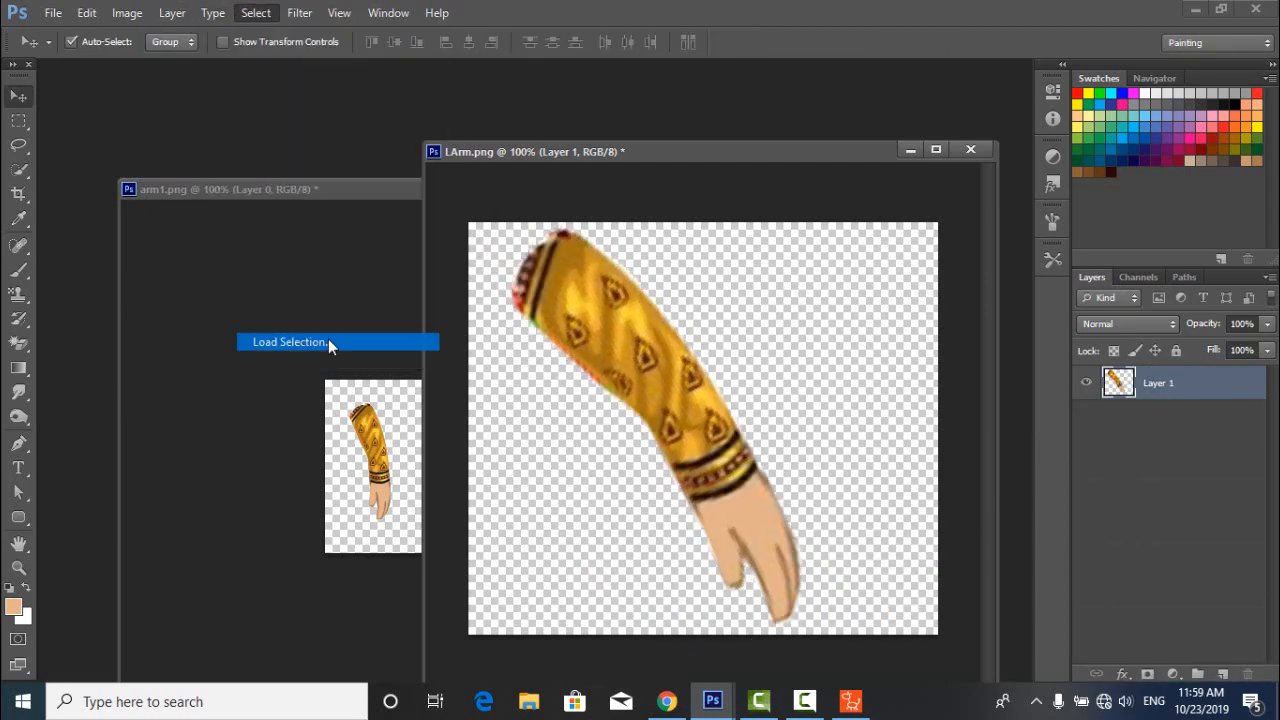
pyautogui.press('Return')
pyautogui.click(256, 12)
pyautogui.moveTo(334, 220)
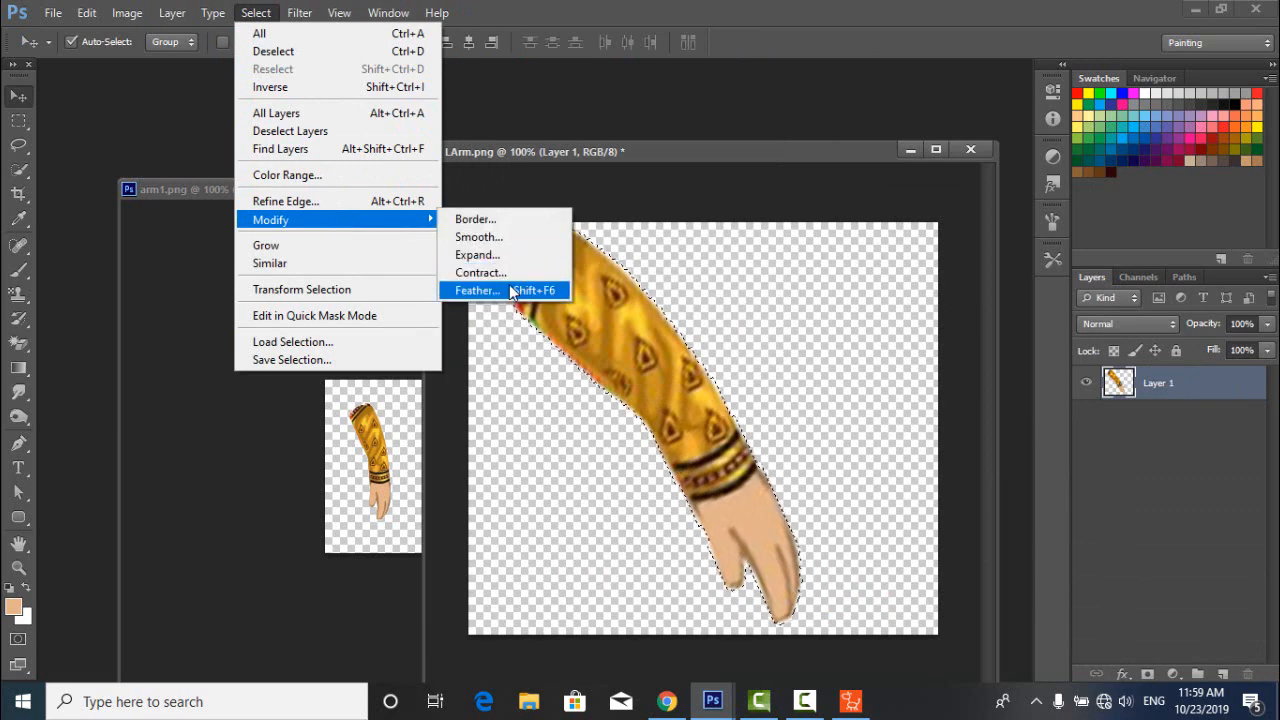
pyautogui.click(514, 289)
pyautogui.click(740, 238)
pyautogui.click(256, 12)
pyautogui.click(285, 78)
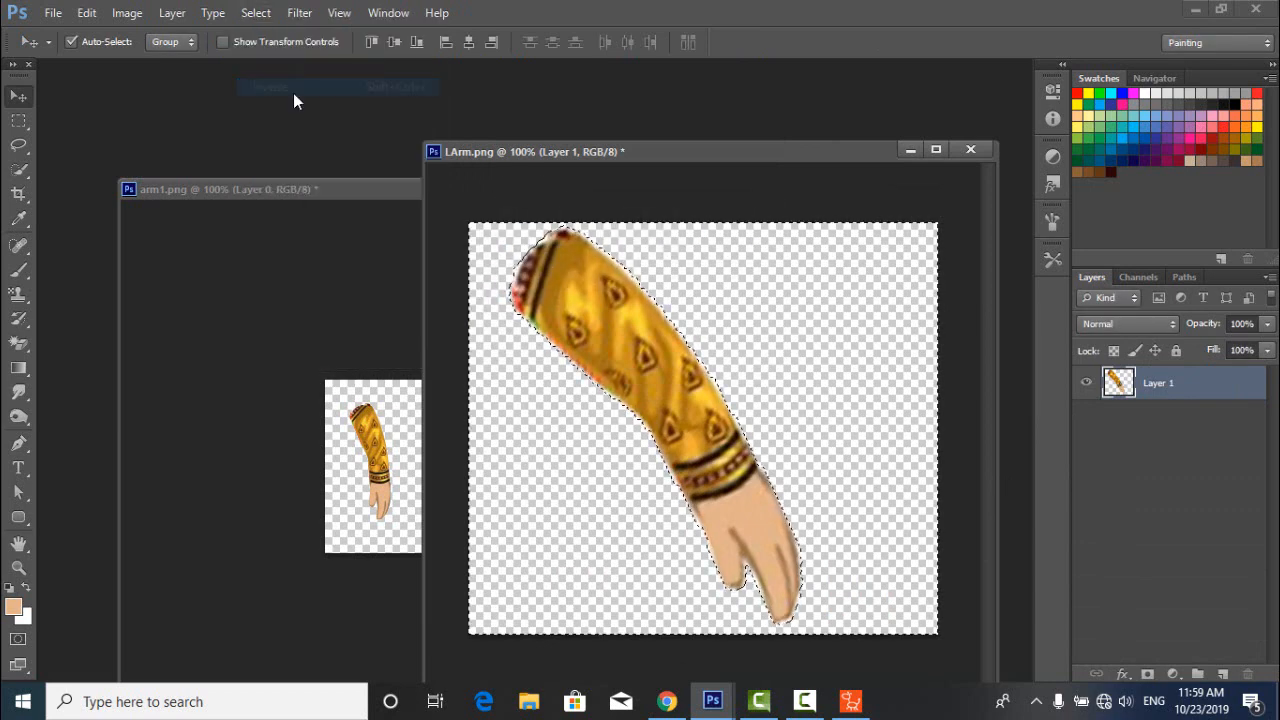
pyautogui.press('Delete')
pyautogui.hotkey('ctrl', 'd')
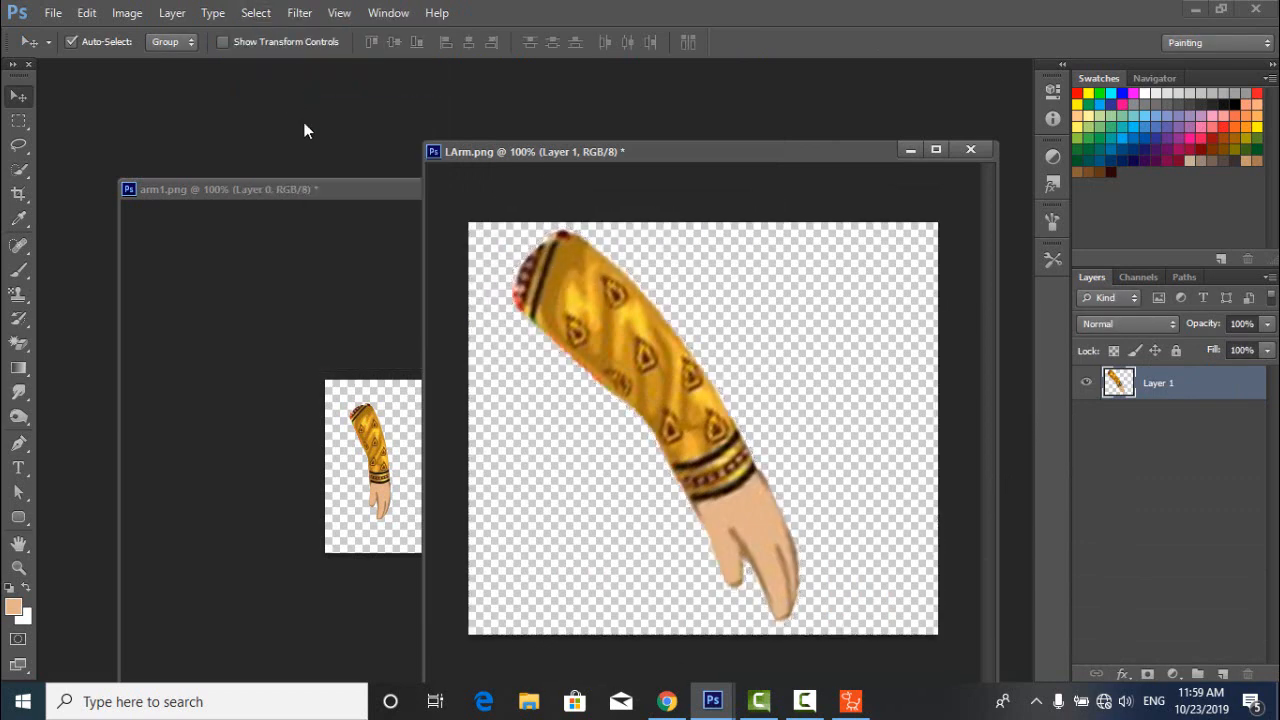
# Save the edited arm as a PNG copy over LArm.png in the CTA4Temp folder.
pyautogui.click(52, 12)
pyautogui.moveTo(137, 347)
pyautogui.click(99, 236)
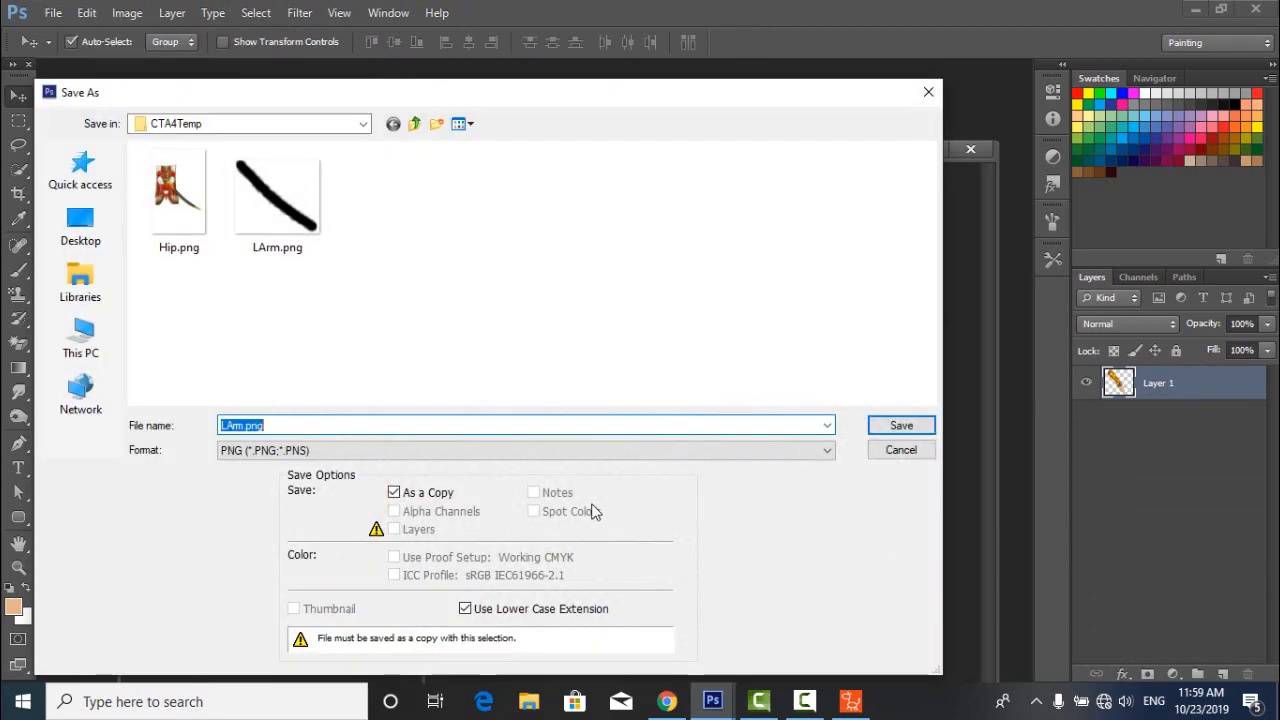
pyautogui.click(902, 426)
pyautogui.click(603, 277)
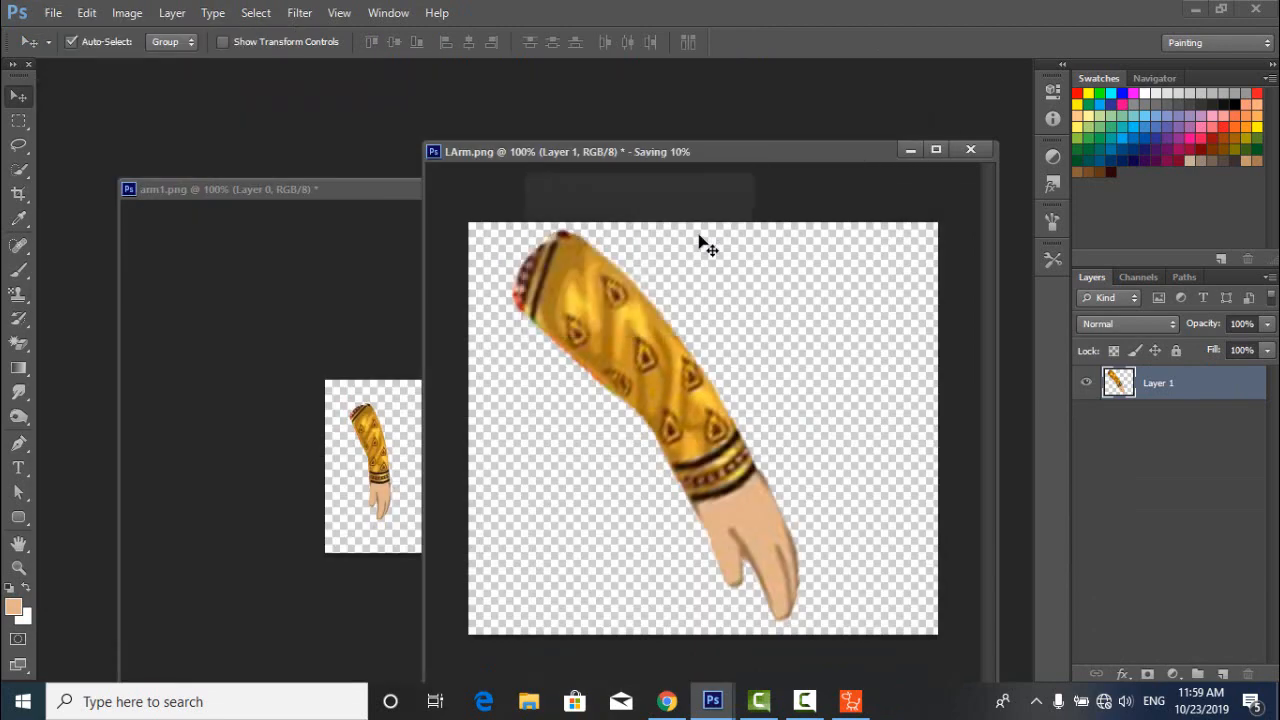
pyautogui.click(805, 701)
pyautogui.click(815, 703)
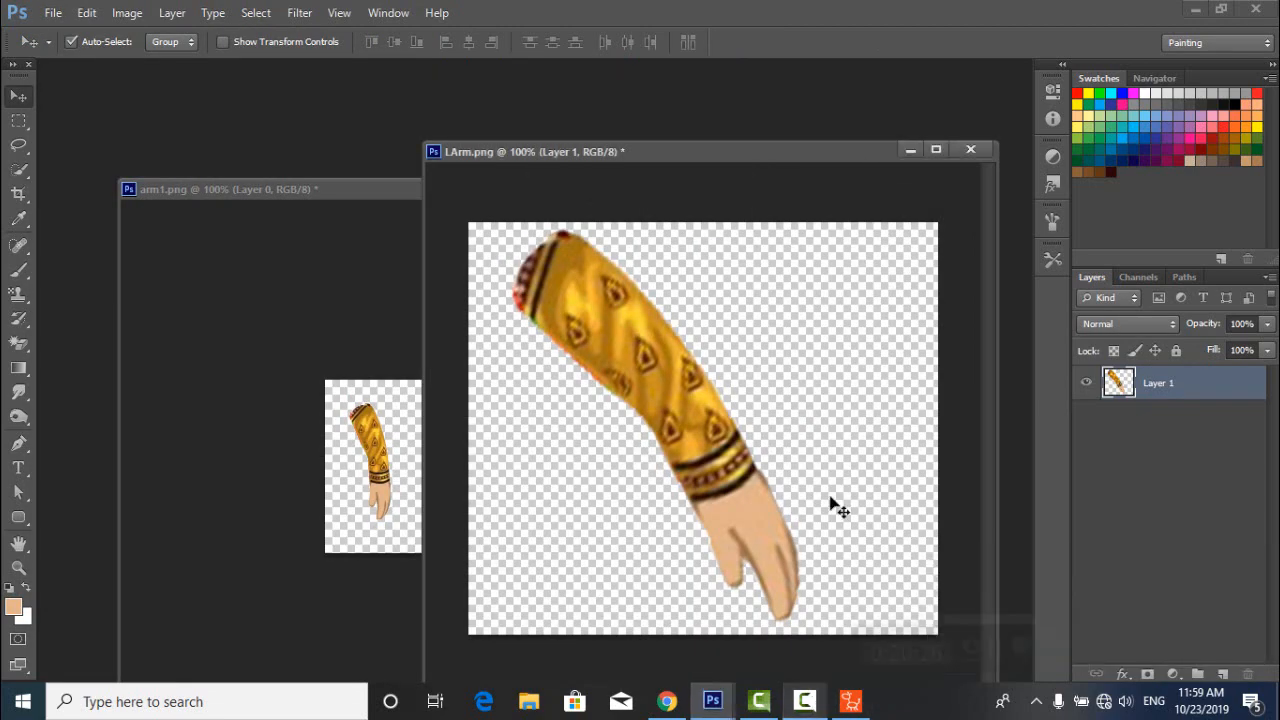
# In Cartoon Animator, fit the left arm sprite at about X 29.5, Y 59.4, size 51.5, and remove LHand_Layer.
pyautogui.click(1197, 10)
pyautogui.moveTo(533, 479); pyautogui.dragTo(538, 449)
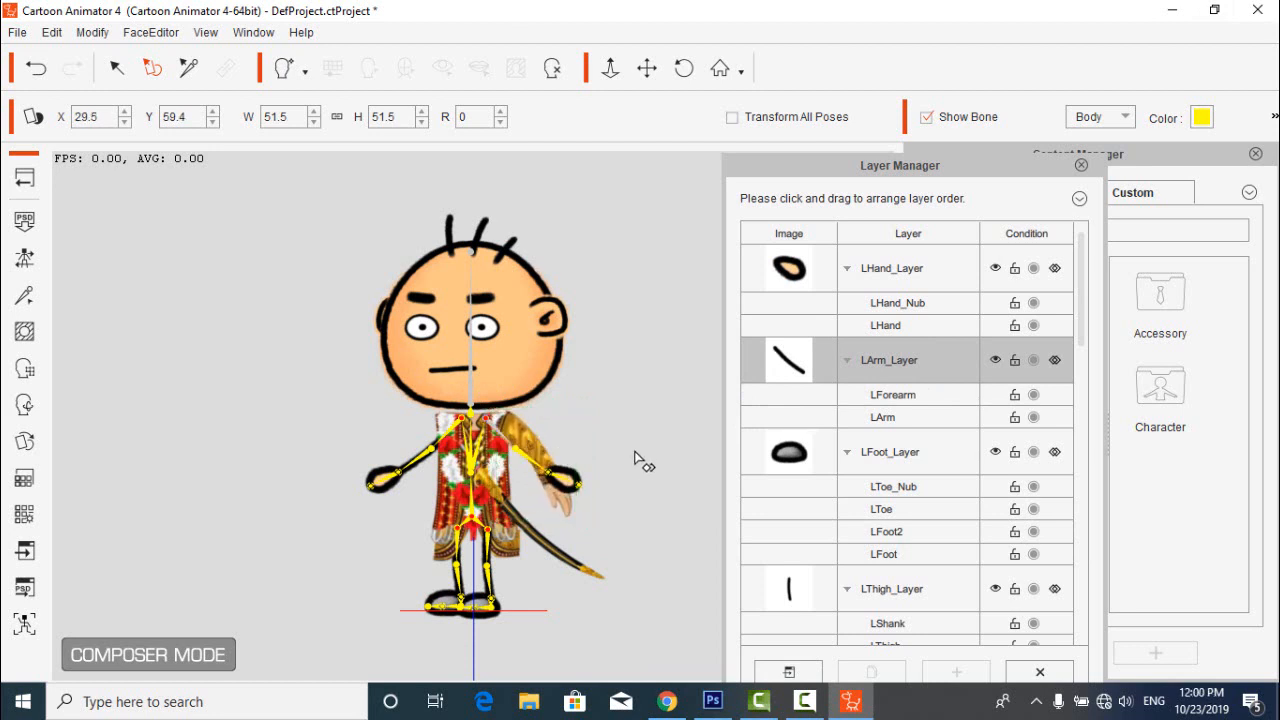
pyautogui.click(900, 268)
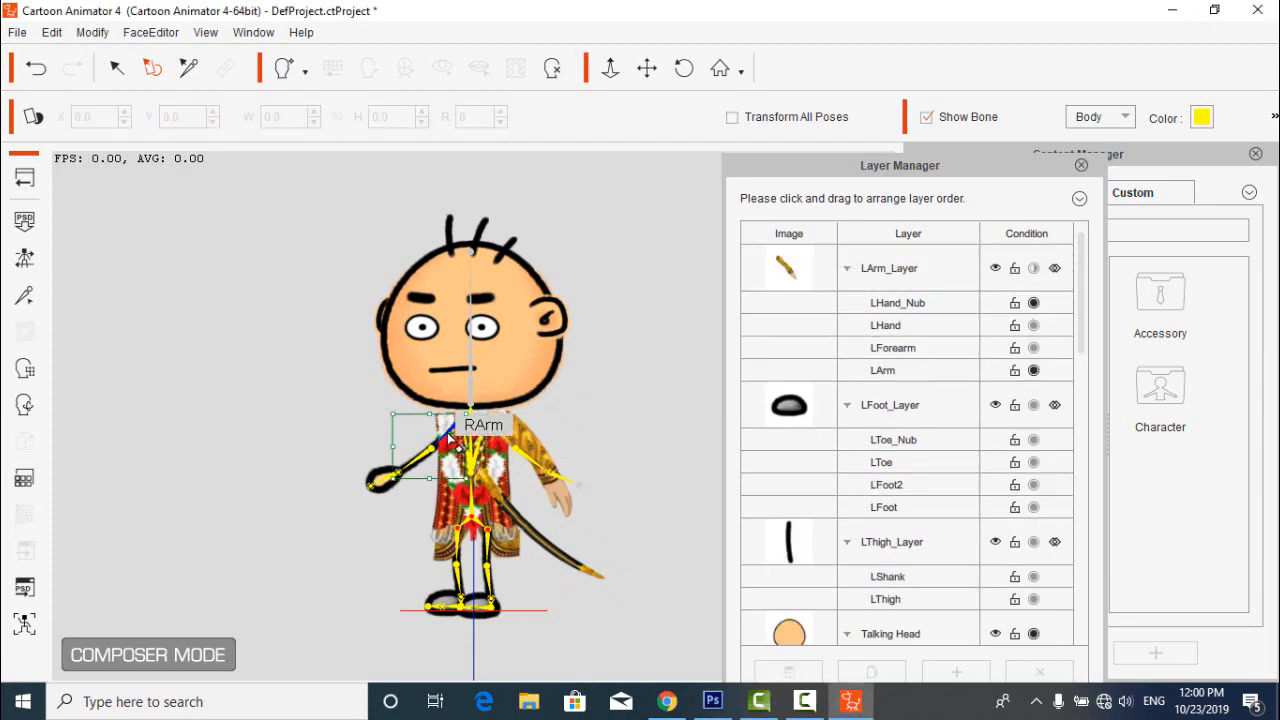
# Open the RArm_Layer image in the external image editor and copy the finished arm from LArm.png into it.
pyautogui.click(415, 460)
pyautogui.click(789, 672)
pyautogui.moveTo(732, 173); pyautogui.dragTo(838, 238)
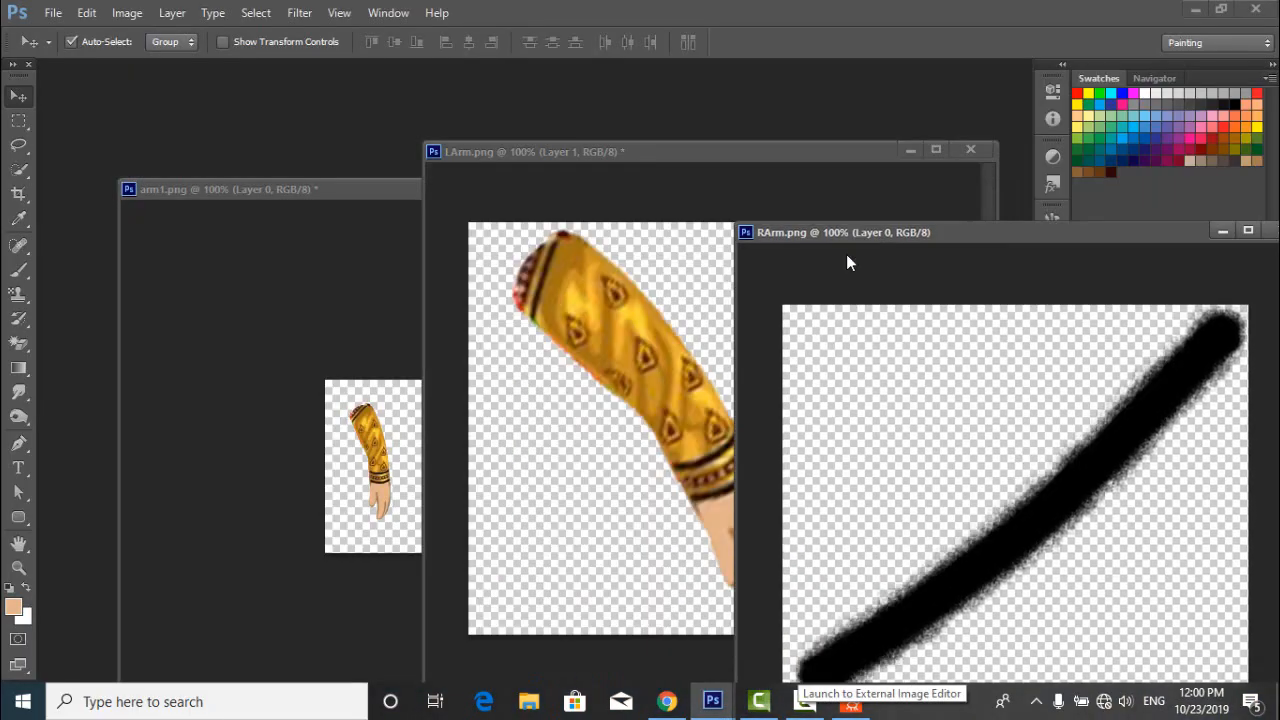
pyautogui.moveTo(644, 364); pyautogui.dragTo(1198, 428)
# Close the LArm.png and arm1.png documents without saving.
pyautogui.click(970, 149)
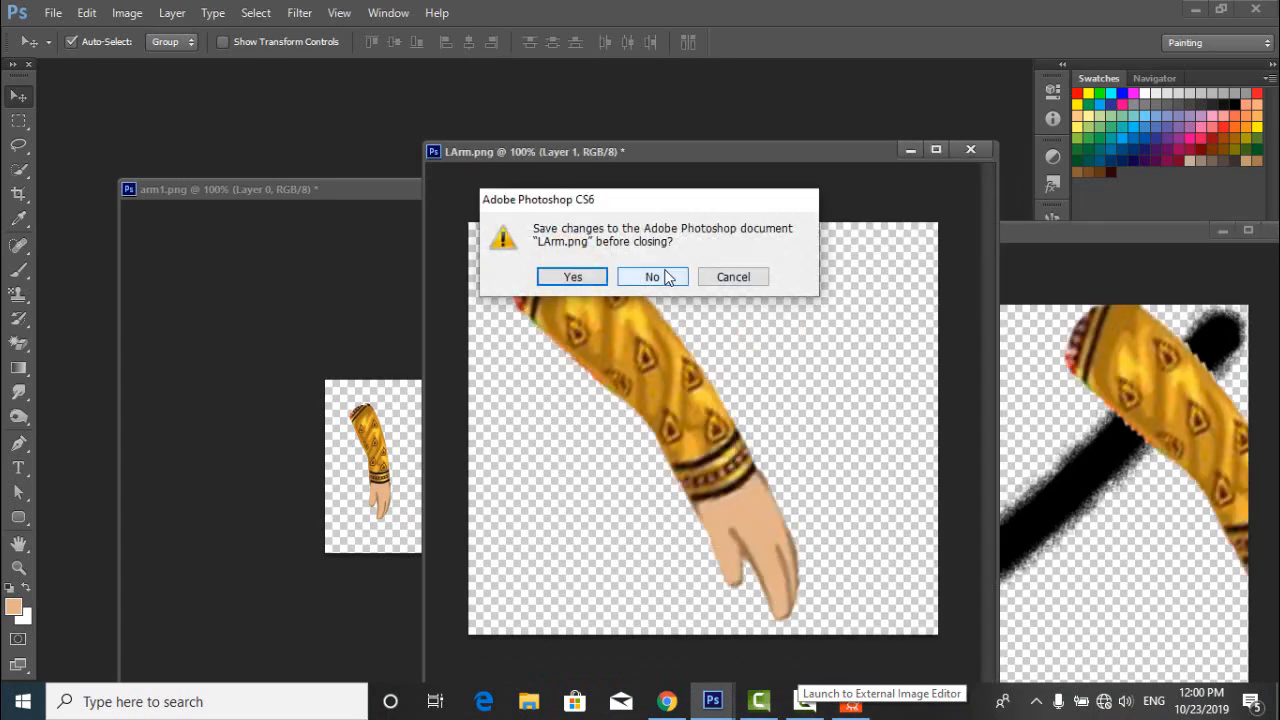
pyautogui.click(651, 277)
pyautogui.click(651, 277)
# Flip the arm in RArm.png horizontally, rotate it slightly clockwise along the template arm, and delete the black template layer.
pyautogui.moveTo(514, 265); pyautogui.dragTo(338, 309)
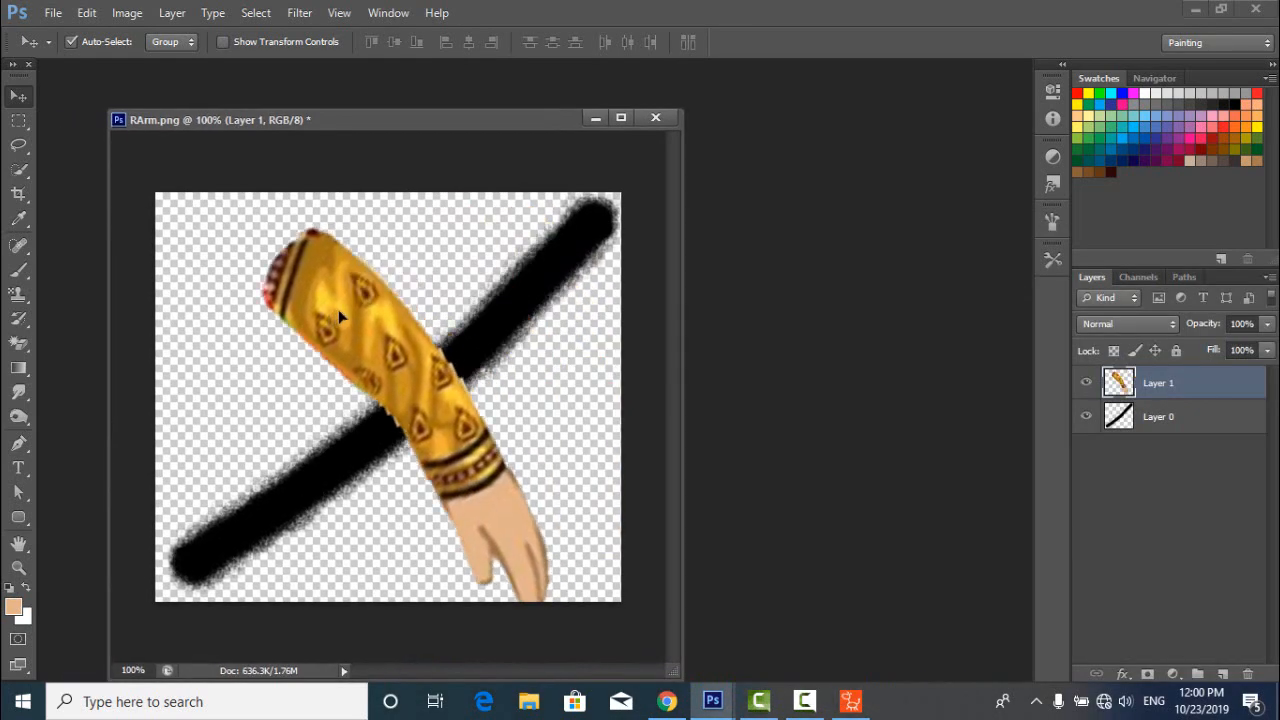
pyautogui.hotkey('ctrl', 't')
pyautogui.rightClick(462, 328)
pyautogui.click(586, 611)
pyautogui.moveTo(574, 290); pyautogui.dragTo(597, 326)
pyautogui.press('Return')
pyautogui.moveTo(1247, 672); pyautogui.dragTo(1247, 674)
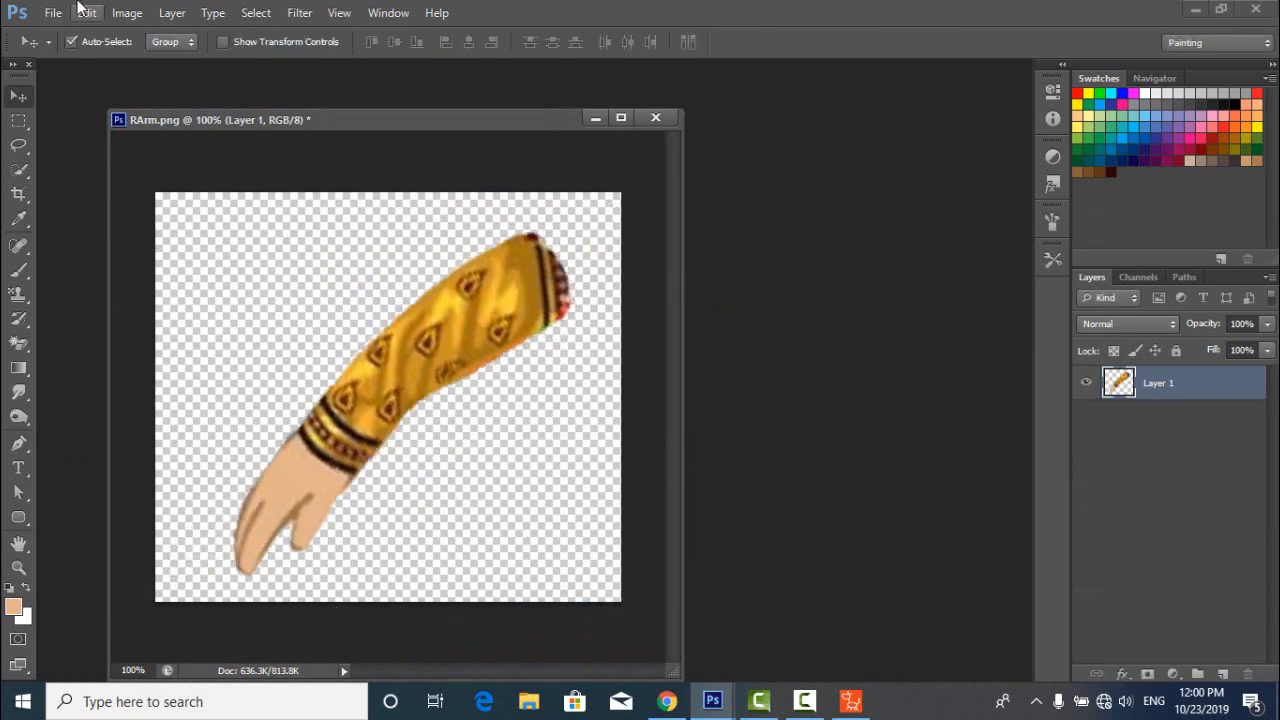
# Save the flipped arm as a PNG over RArm.png with Smallest / Slow compression and no interlacing.
pyautogui.click(53, 12)
pyautogui.click(83, 220)
pyautogui.click(53, 12)
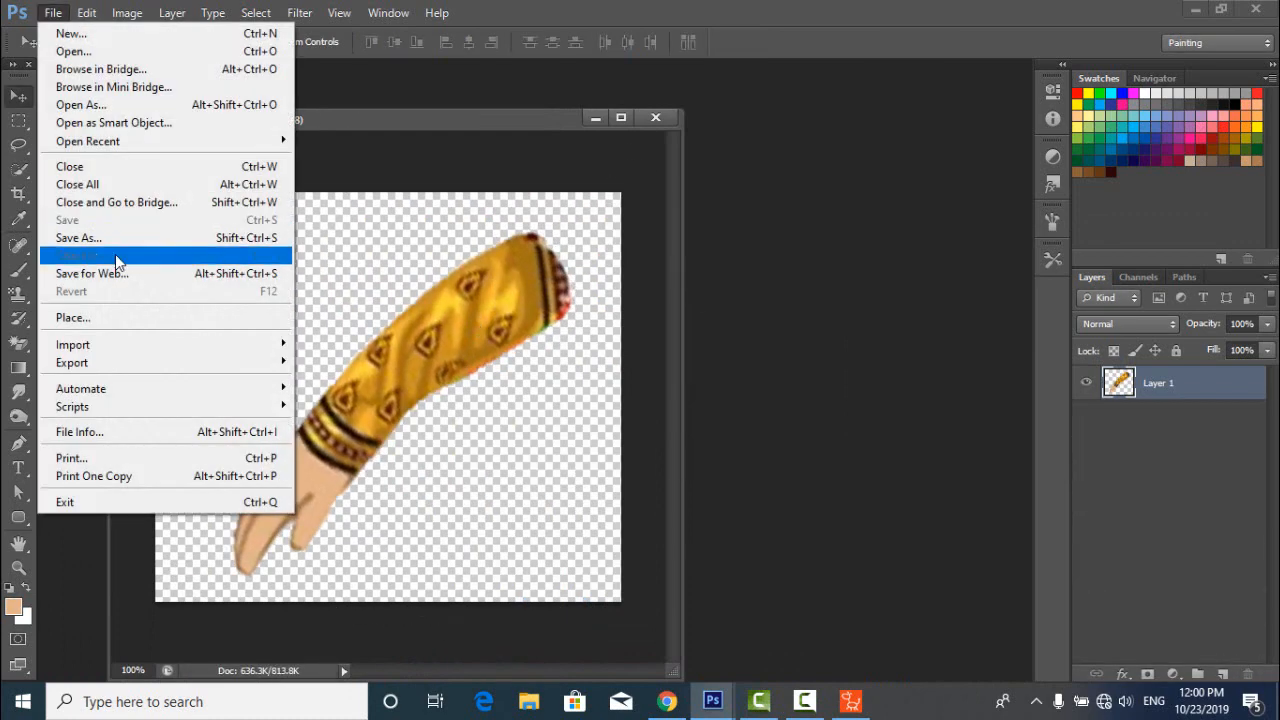
pyautogui.click(83, 237)
pyautogui.press('Return')
pyautogui.click(627, 280)
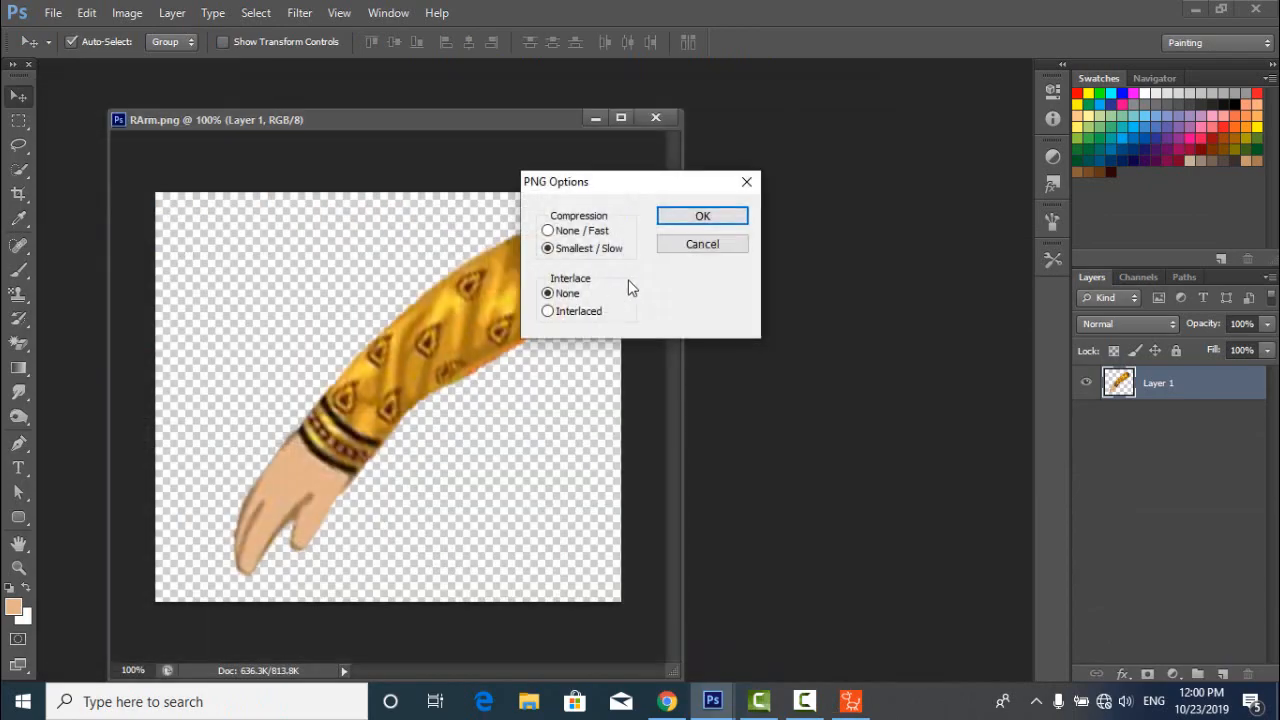
pyautogui.click(704, 217)
# In Cartoon Animator, remove the template right hand and fit the right arm sprite at about X -27.3, Y 61.6, size 52.0.
pyautogui.click(1196, 10)
pyautogui.click(893, 485)
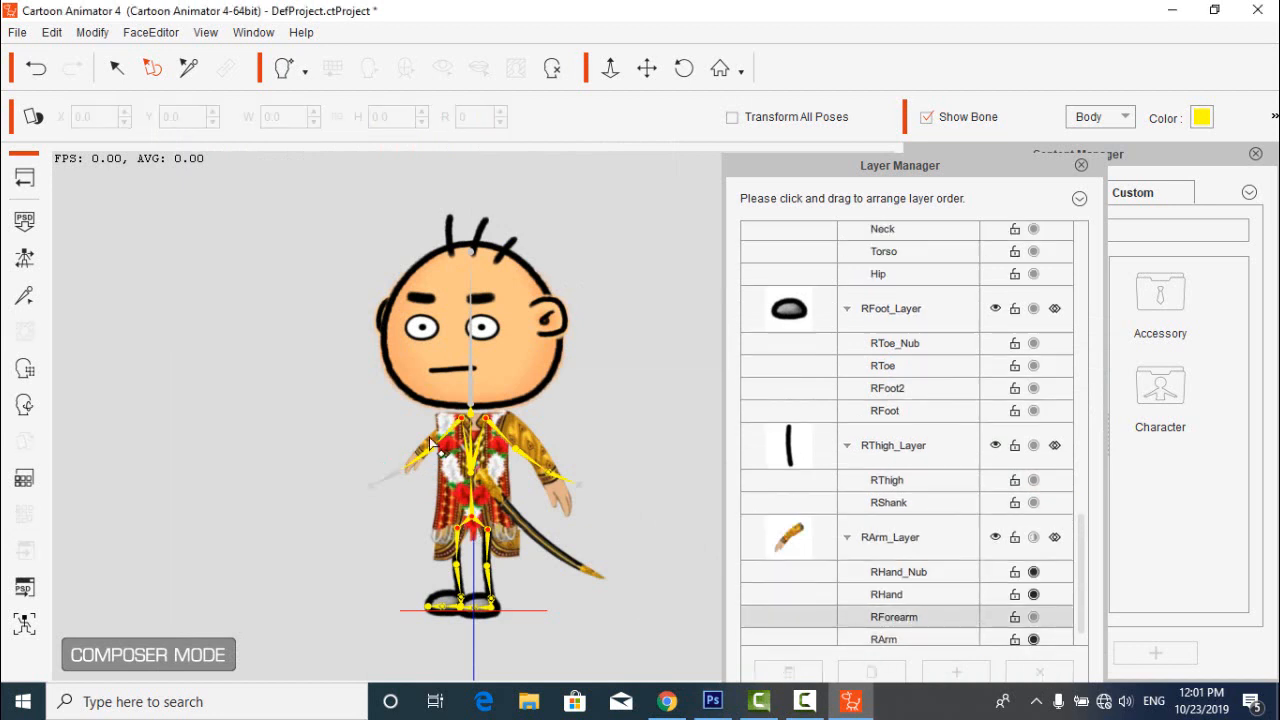
pyautogui.click(404, 477)
pyautogui.moveTo(420, 447); pyautogui.dragTo(399, 453)
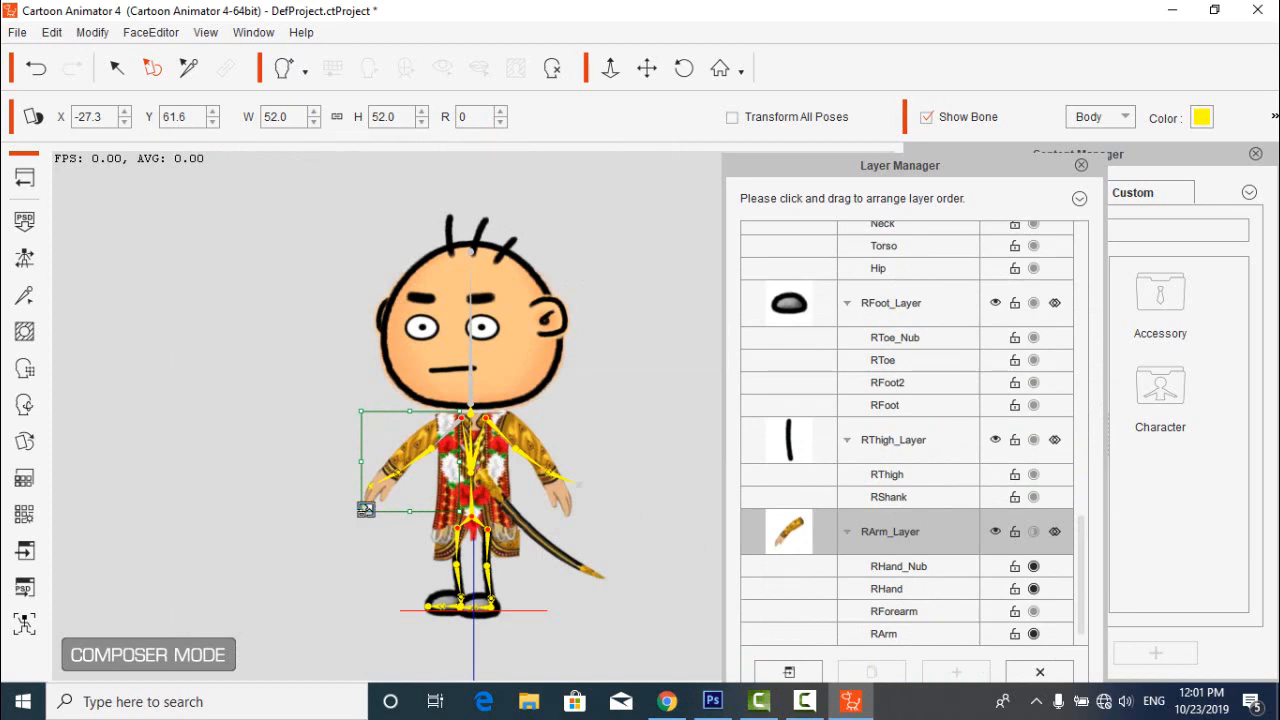
pyautogui.click(767, 708)
pyautogui.click(762, 704)
pyautogui.moveTo(733, 708)
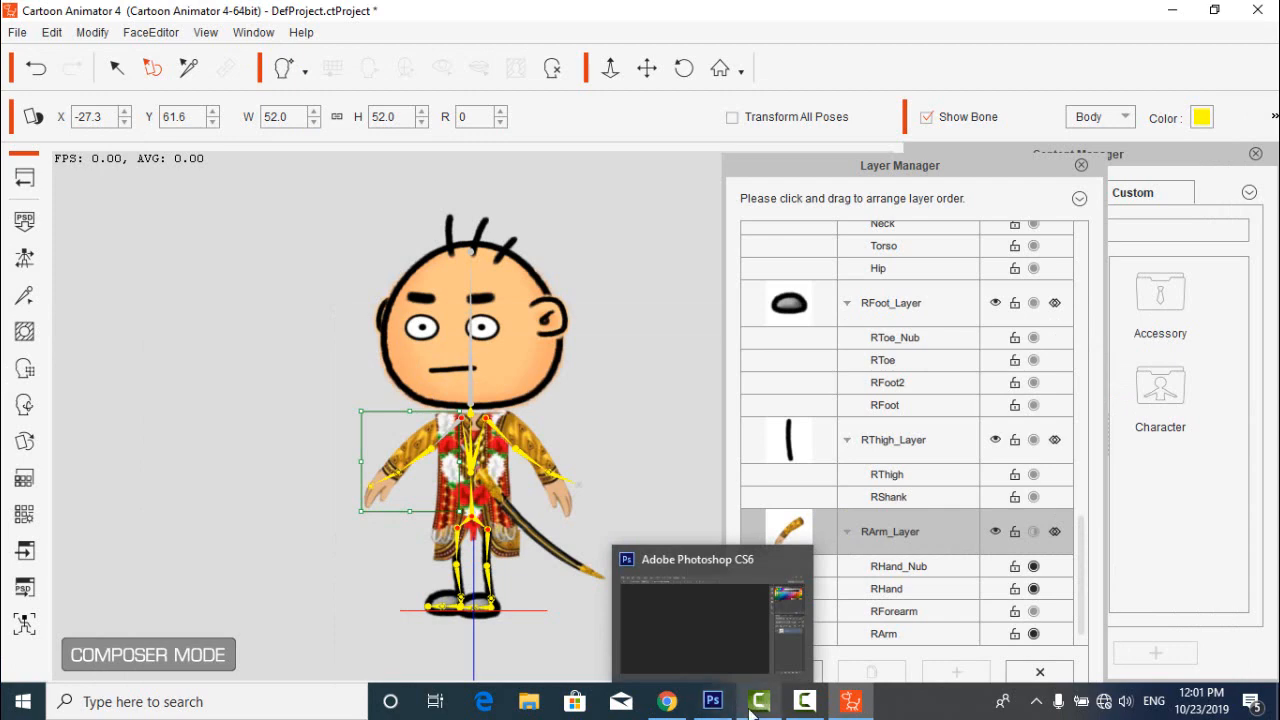
pyautogui.click(759, 704)
pyautogui.click(534, 615)
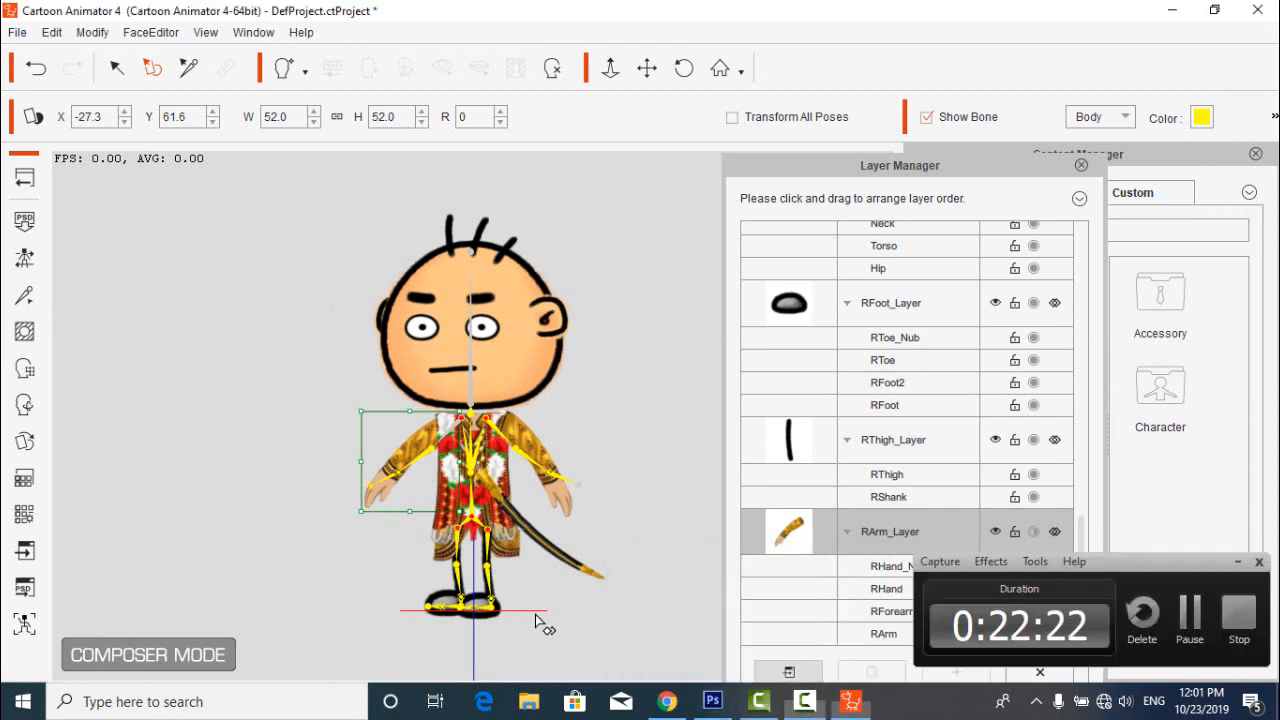
pyautogui.click(1240, 564)
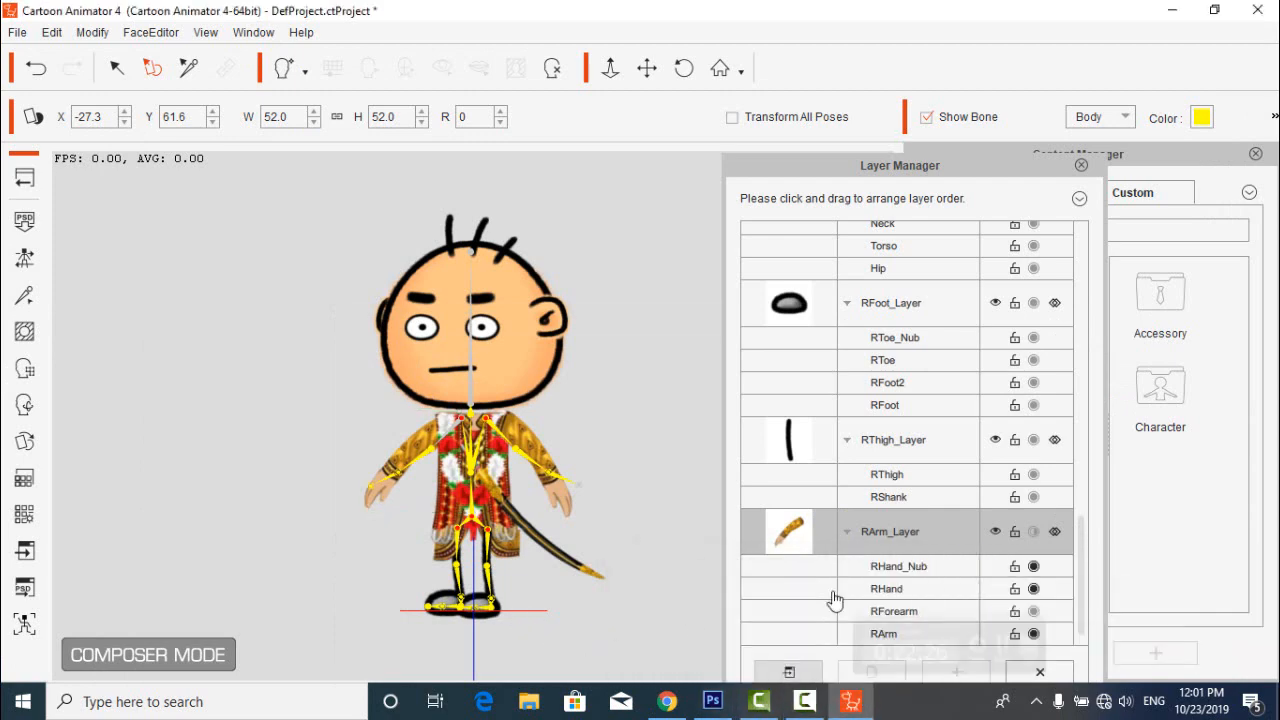
# Open the LThigh_Layer image in the external image editor, float its window and close the RArm.png document.
pyautogui.click(489, 535)
pyautogui.click(789, 672)
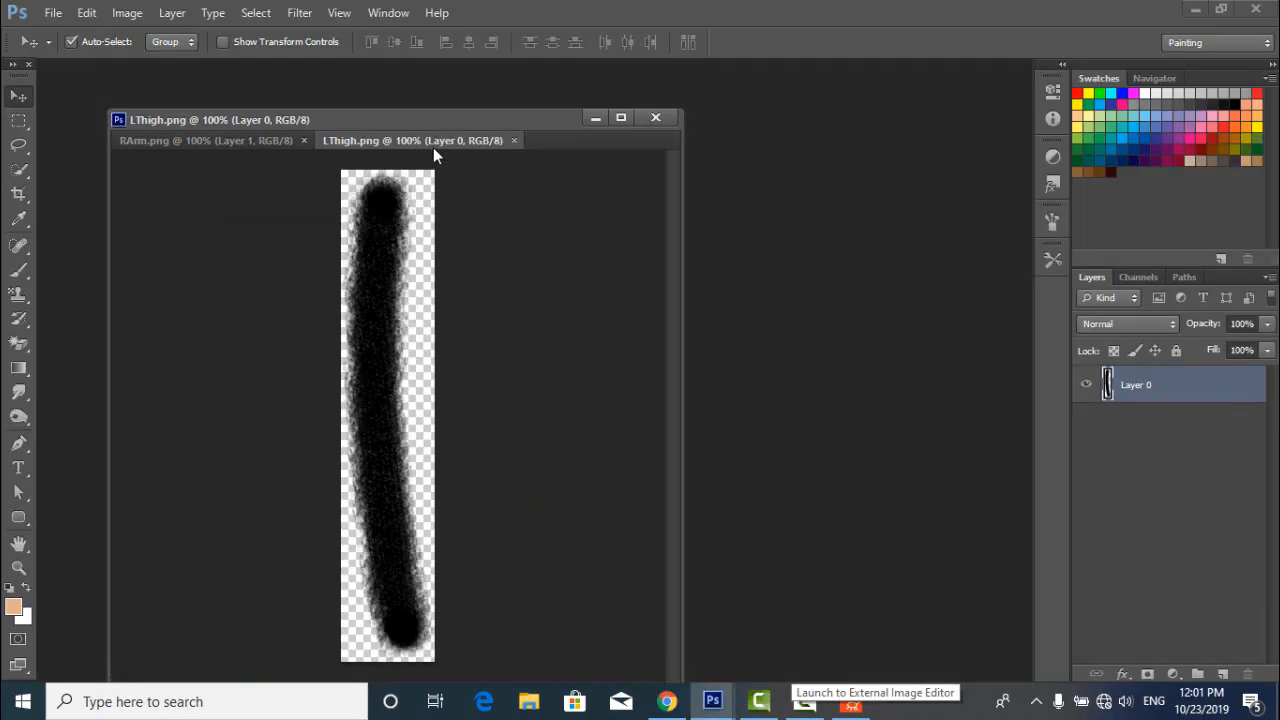
pyautogui.moveTo(433, 141); pyautogui.dragTo(671, 213)
pyautogui.click(659, 118)
# Open lg.png from the boy folder on the desktop.
pyautogui.doubleClick(368, 178)
pyautogui.click(86, 232)
pyautogui.scroll(-6, 371, 466)
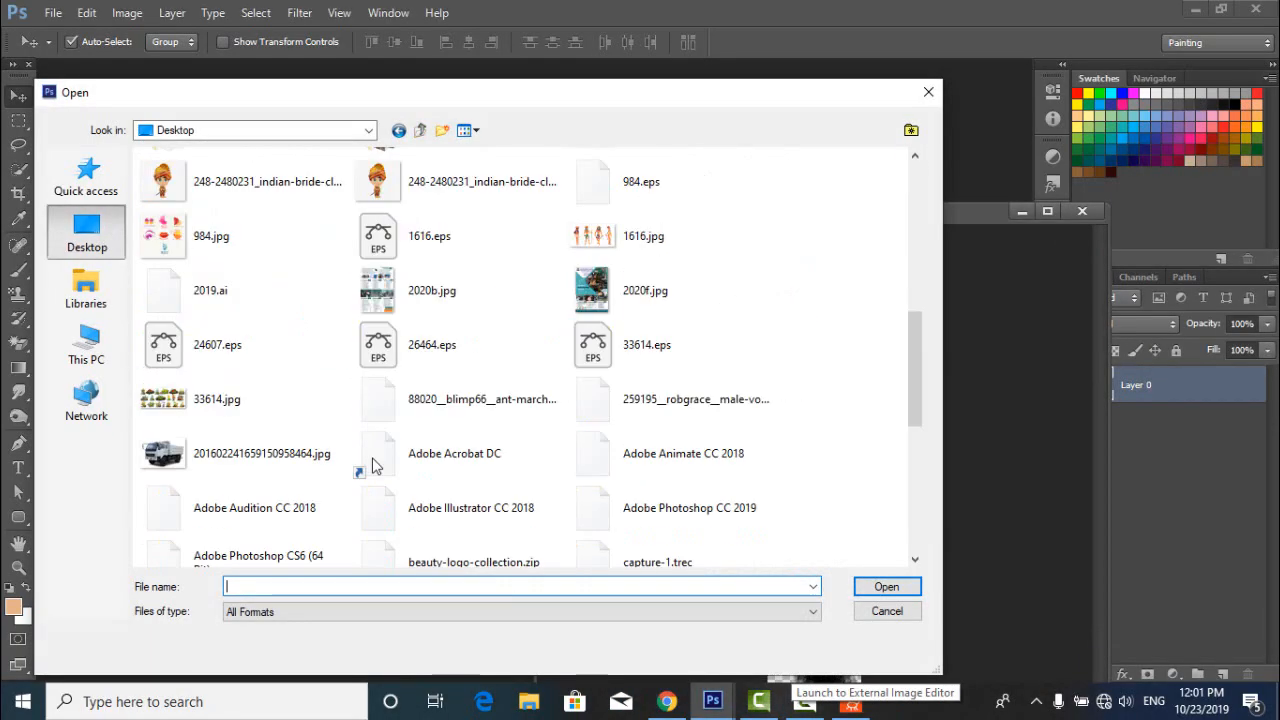
pyautogui.scroll(5, 364, 468)
pyautogui.doubleClick(211, 294)
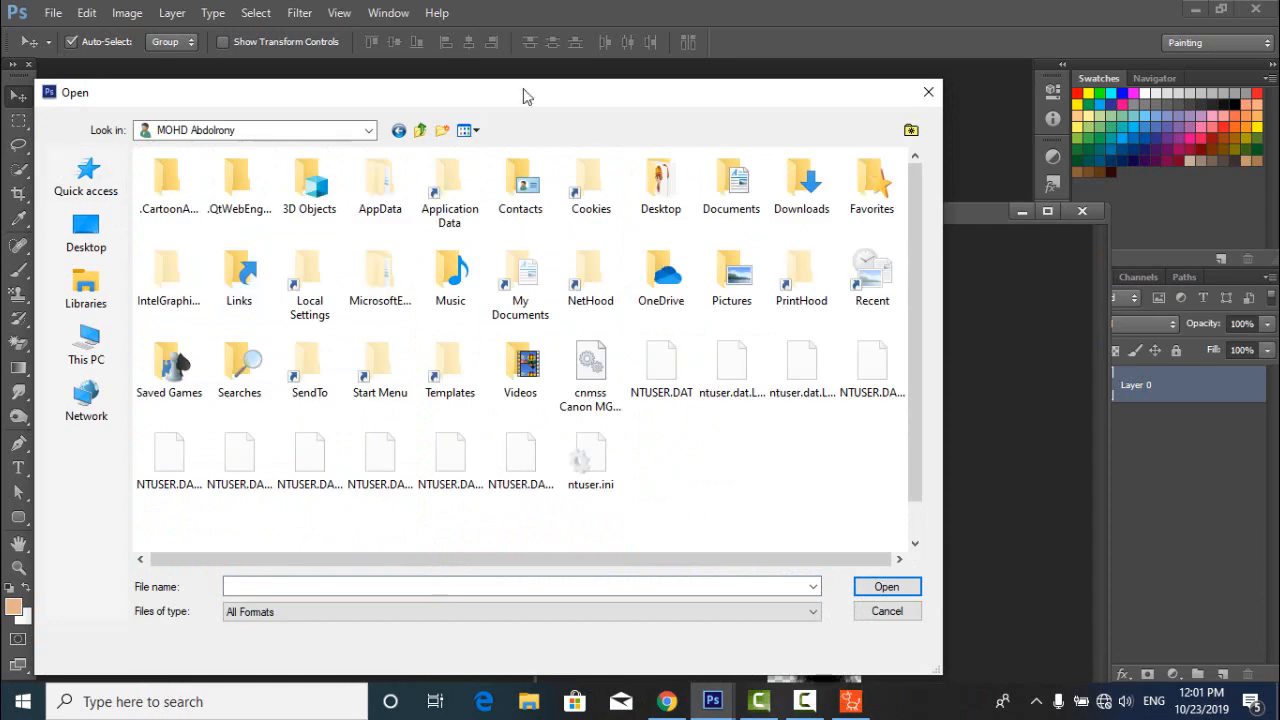
pyautogui.click(419, 131)
pyautogui.doubleClick(237, 454)
pyautogui.doubleClick(607, 234)
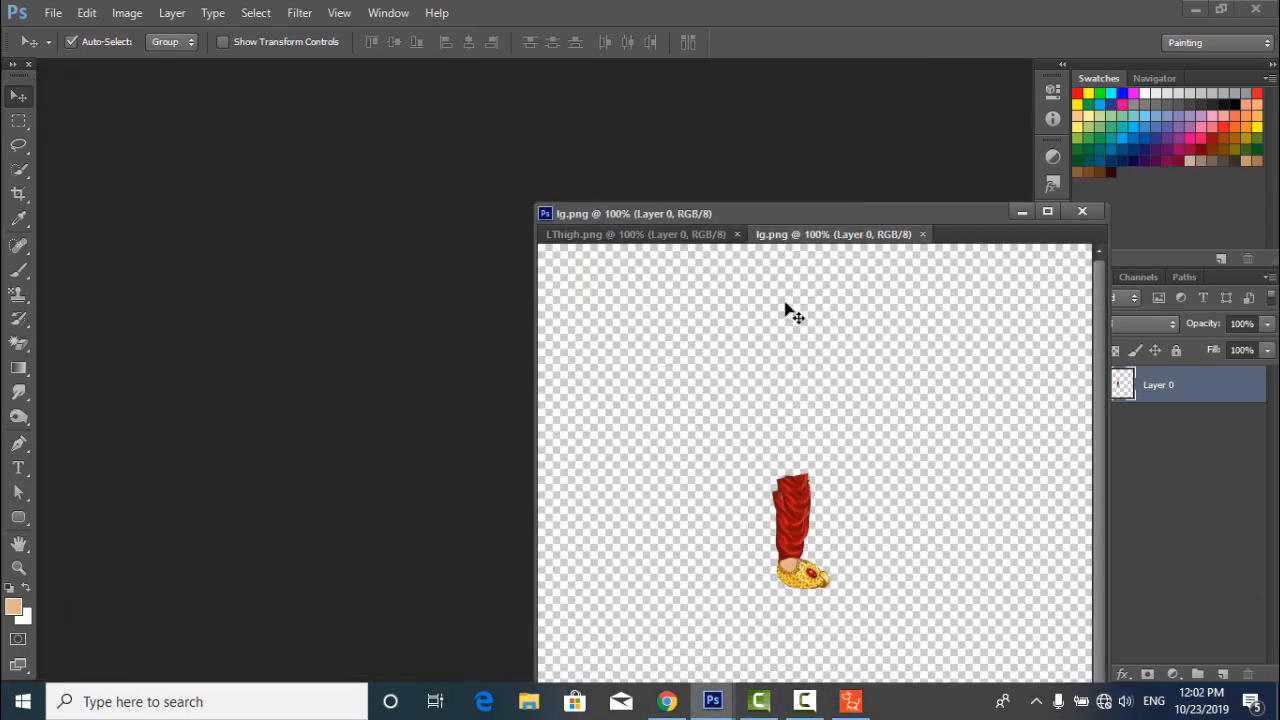
# Float lg.png, copy the red trouser leg with its shoe into LThigh.png, and close lg.png.
pyautogui.moveTo(860, 235); pyautogui.dragTo(979, 378)
pyautogui.moveTo(1135, 662); pyautogui.dragTo(830, 397)
pyautogui.moveTo(1200, 384); pyautogui.dragTo(691, 402)
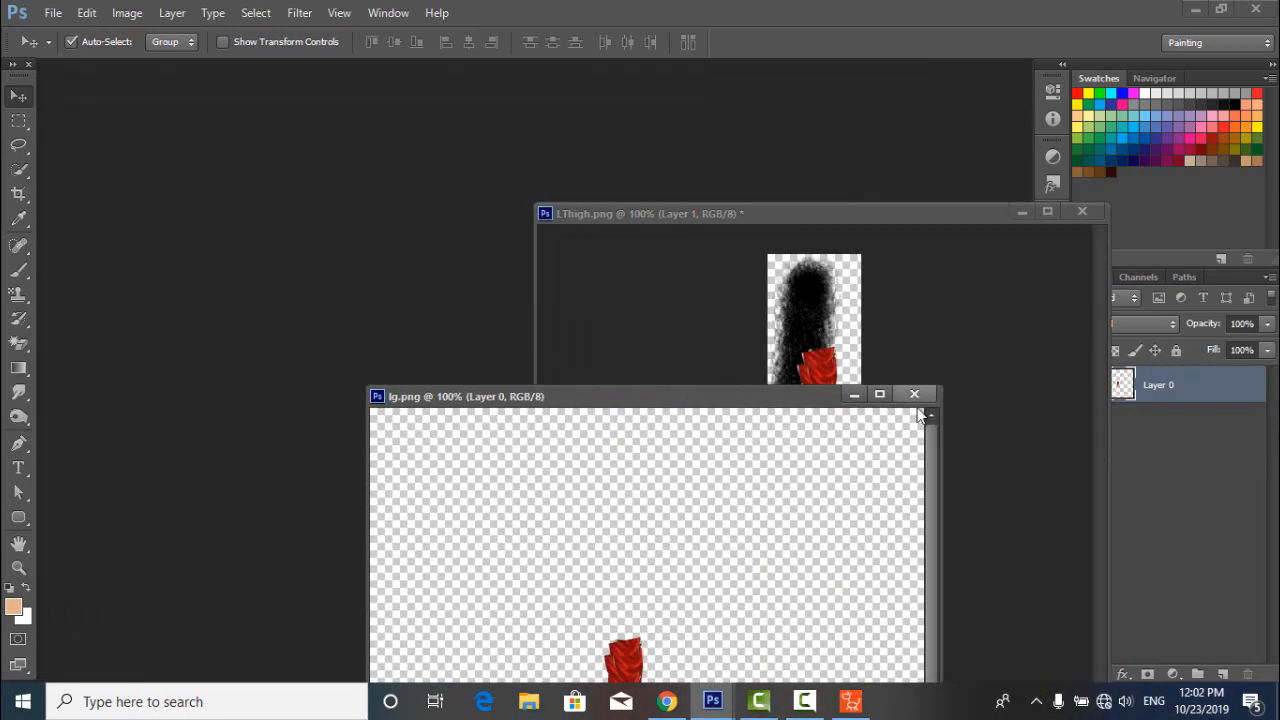
pyautogui.click(915, 395)
pyautogui.moveTo(831, 215); pyautogui.dragTo(476, 116)
# Enlarge the leg in LThigh.png to more than twice its size and align it over the template thigh.
pyautogui.hotkey('ctrl', 't')
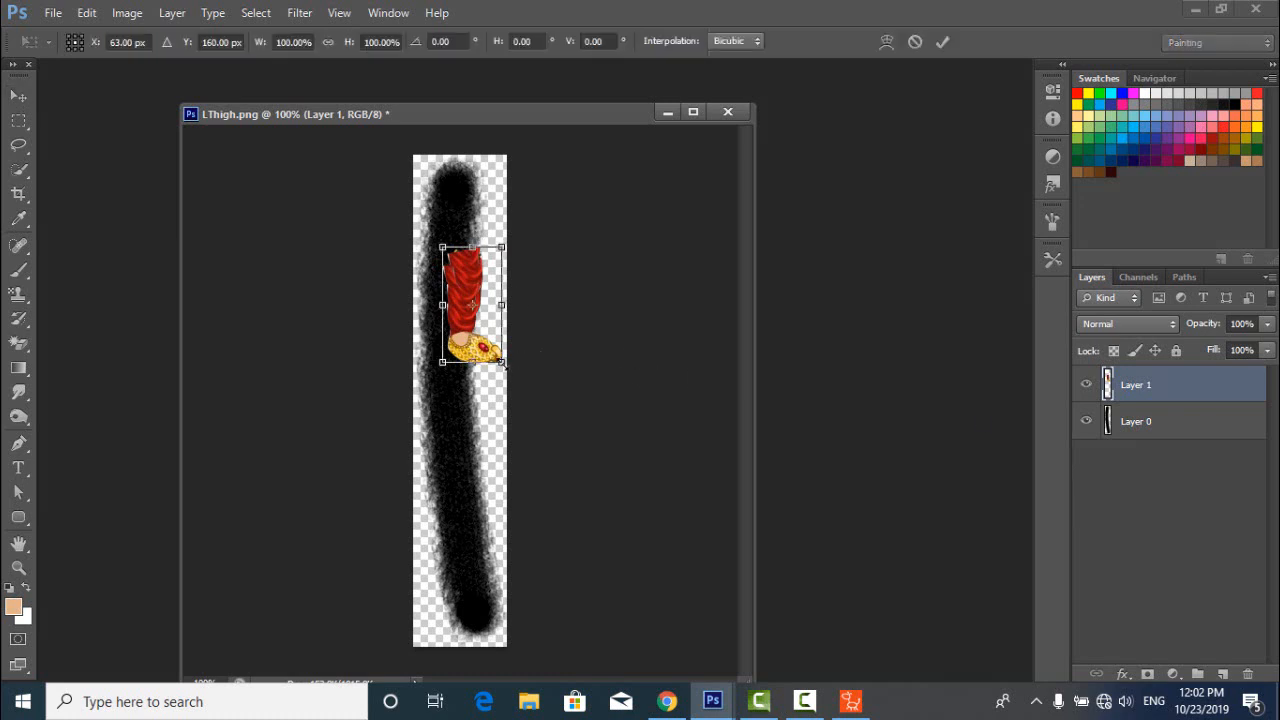
pyautogui.moveTo(508, 367); pyautogui.dragTo(585, 522)
pyautogui.moveTo(485, 420); pyautogui.dragTo(441, 425)
pyautogui.press('Return')
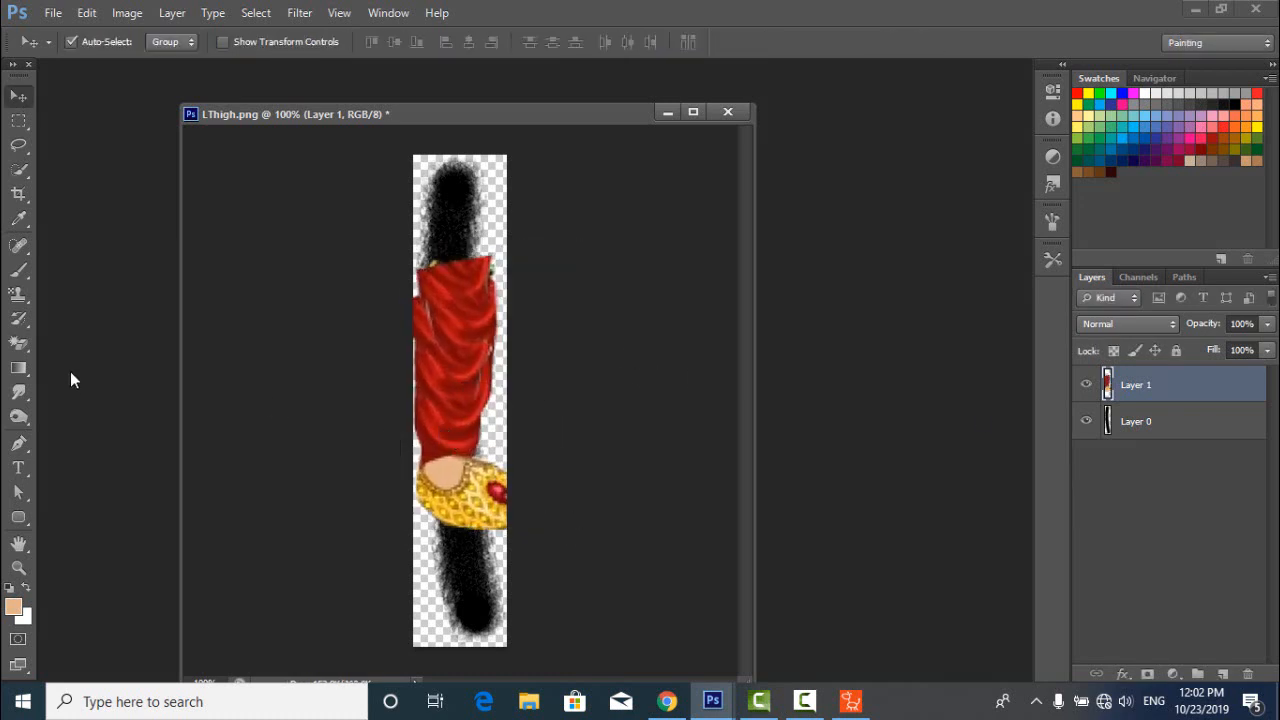
# Widen the LThigh.png canvas with the Crop tool to fit the whole shoe and try to delete the black template layer.
pyautogui.click(18, 194)
pyautogui.moveTo(507, 401); pyautogui.dragTo(523, 401)
pyautogui.press('Return')
pyautogui.moveTo(1190, 419); pyautogui.dragTo(1234, 592)
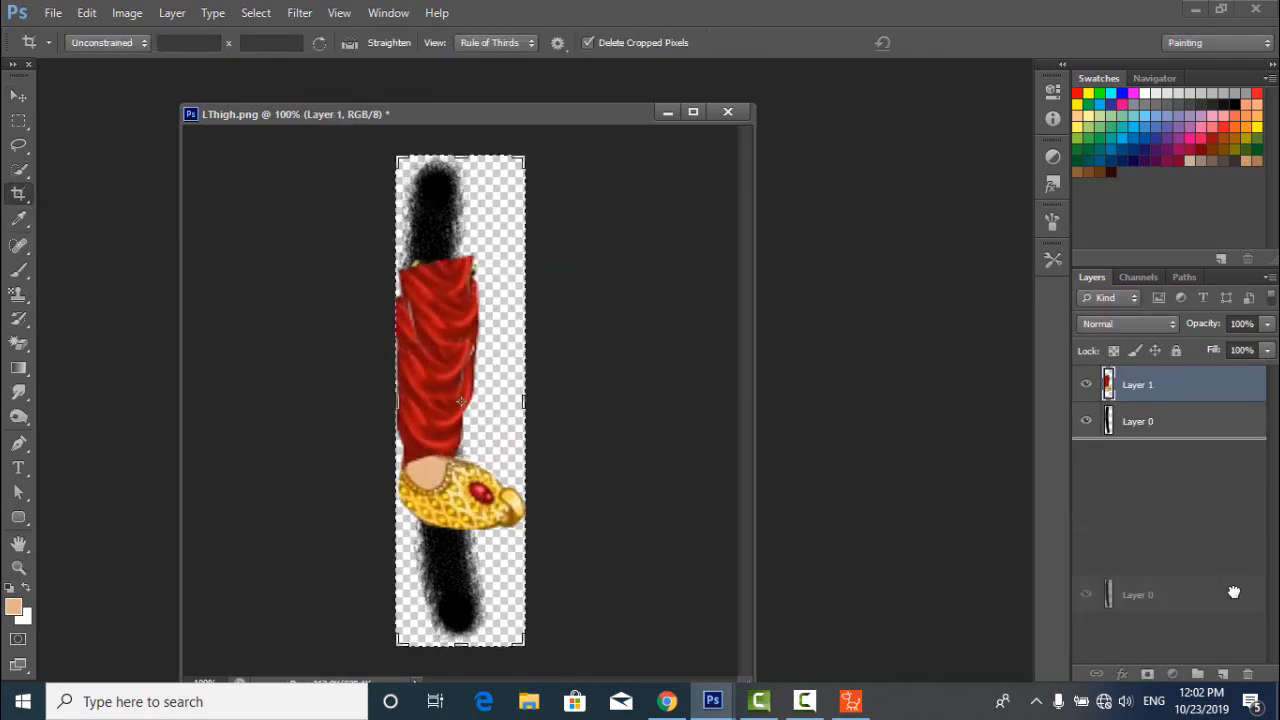
pyautogui.press('Return')
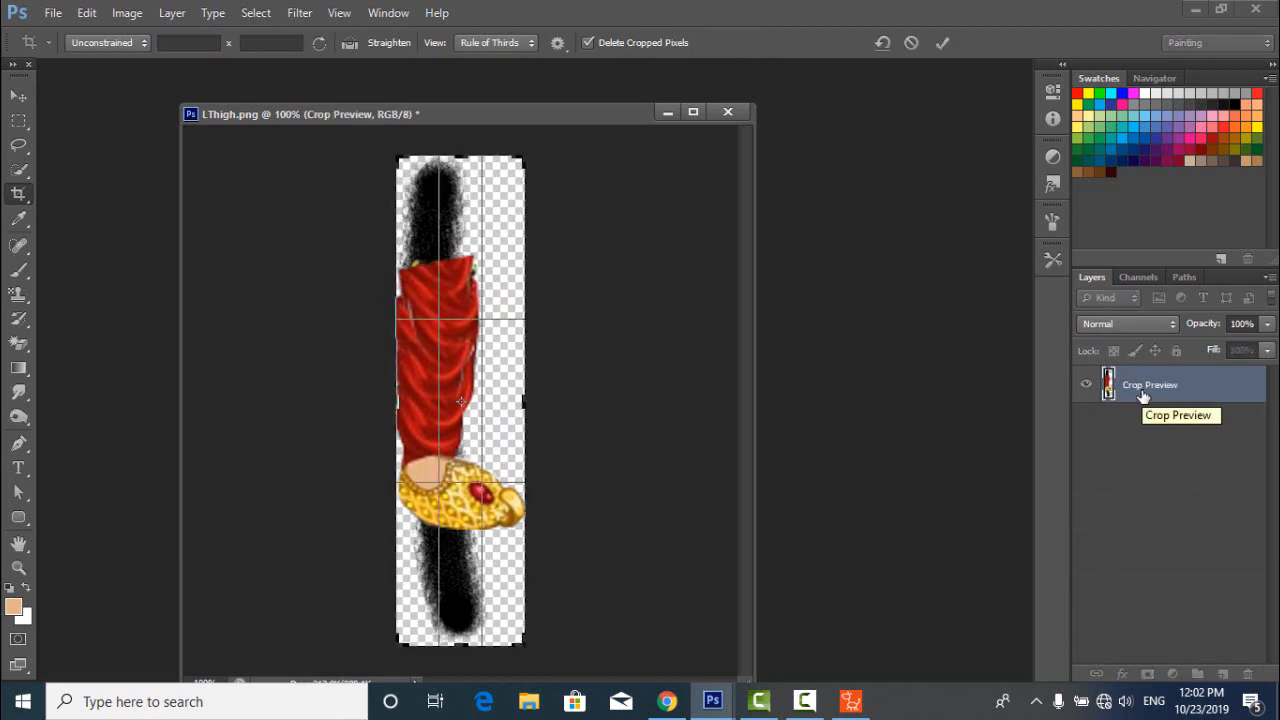
pyautogui.press('Return')
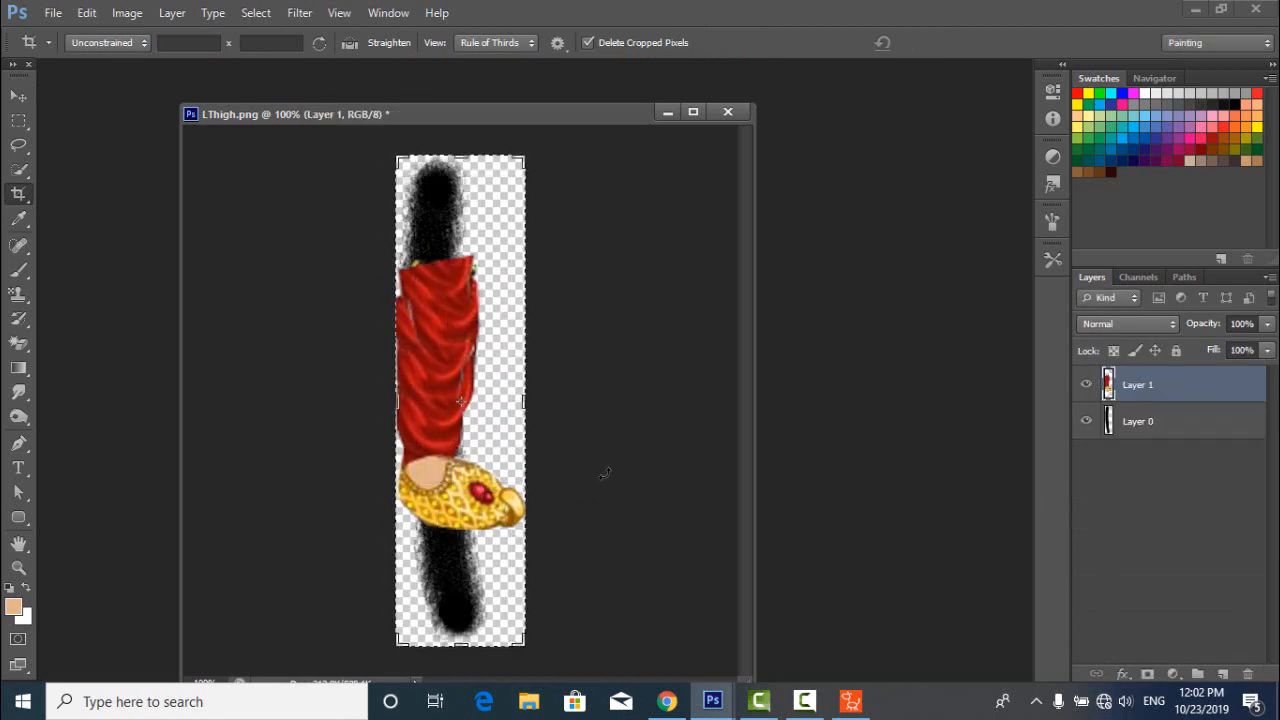
# Delete the black template layer from LThigh.png and flip the red leg horizontally.
pyautogui.click(18, 97)
pyautogui.moveTo(1180, 421); pyautogui.dragTo(1230, 666)
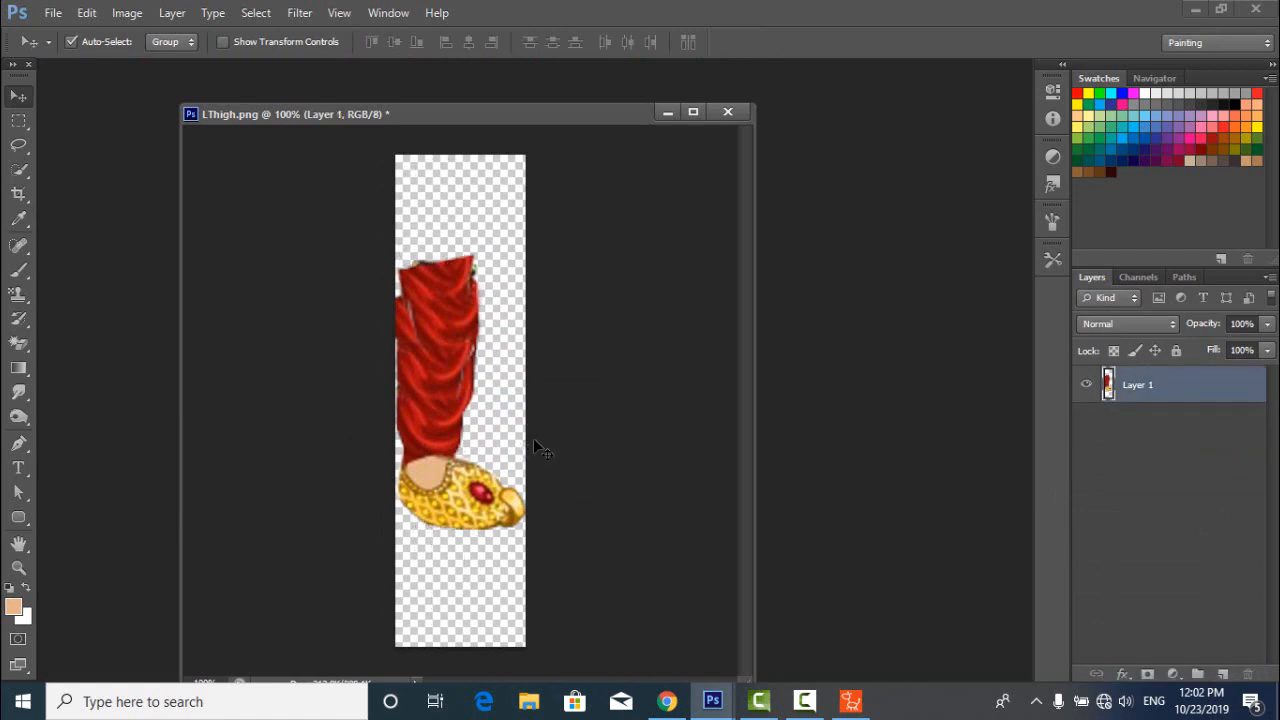
pyautogui.hotkey('ctrl', 't')
pyautogui.rightClick(578, 413)
pyautogui.click(536, 341)
pyautogui.press('Return')
# Save the edited leg as a PNG copy over the existing LThigh.png, keeping the default PNG options.
pyautogui.click(53, 12)
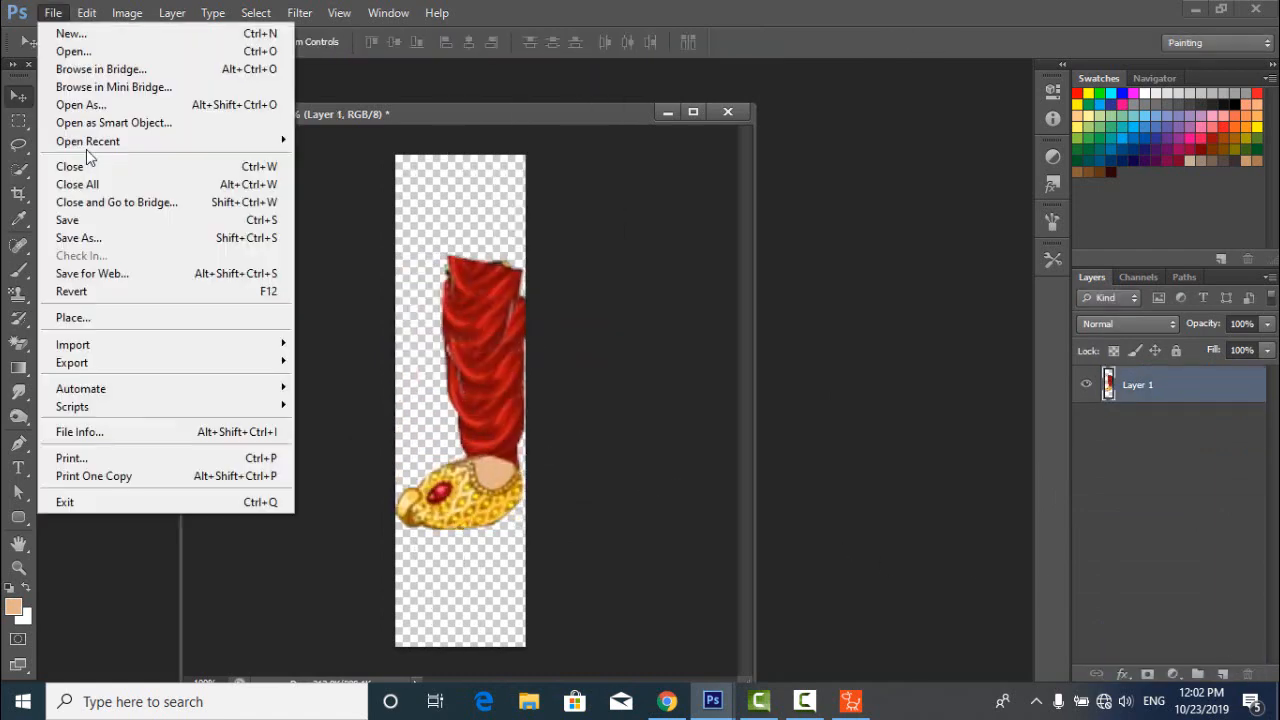
pyautogui.click(78, 237)
pyautogui.click(897, 423)
pyautogui.click(509, 320)
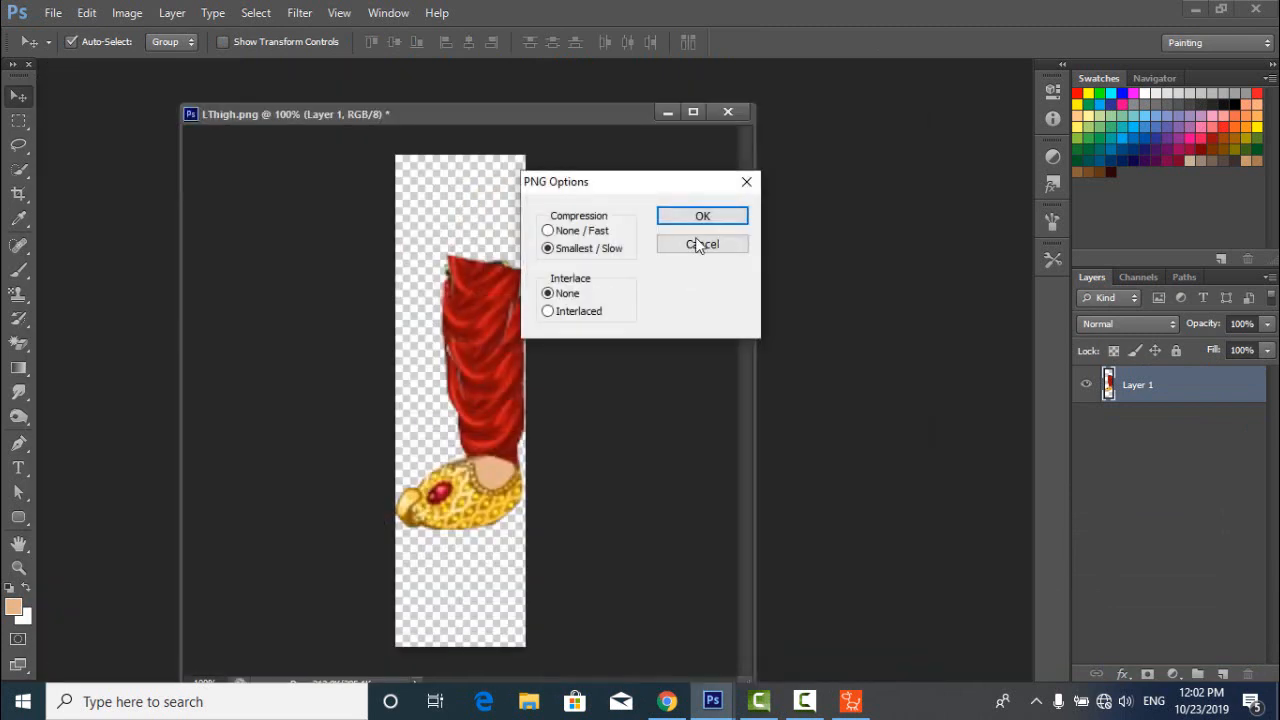
pyautogui.click(700, 245)
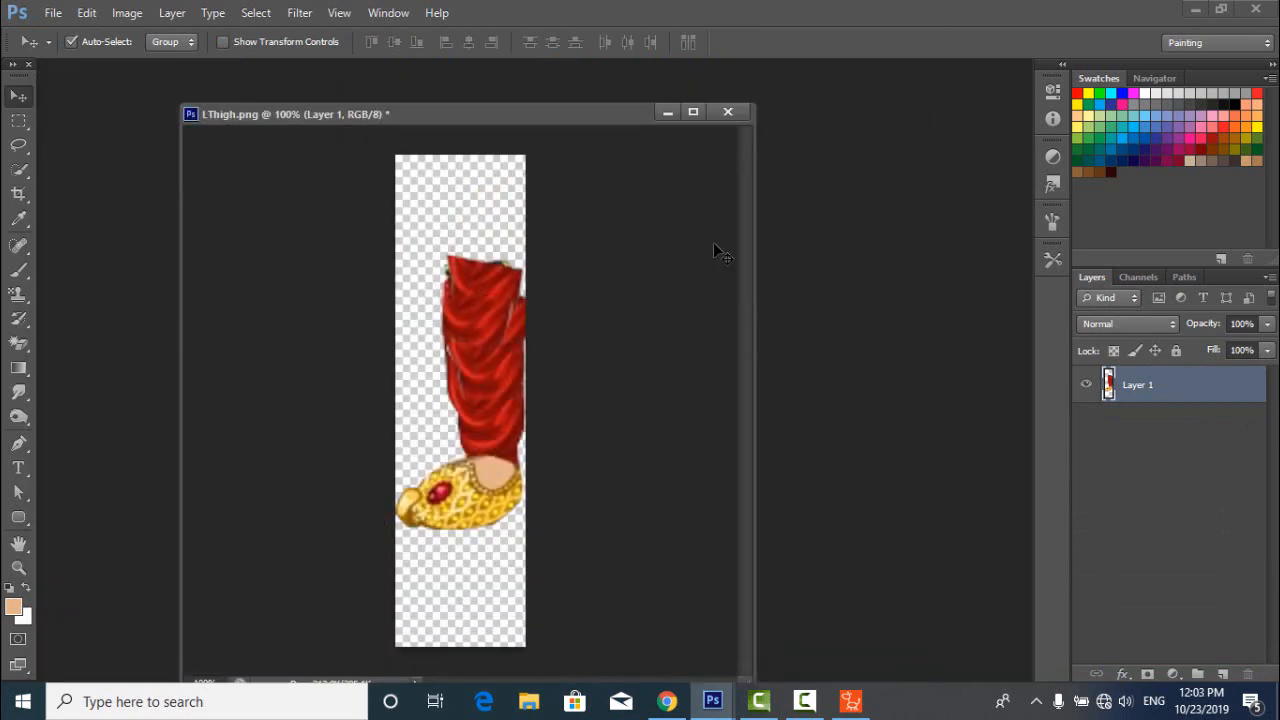
# Switch to Cartoon Animator, scale the new left leg to 72.0, and delete the template's LFoot_Layer.
pyautogui.click(1196, 10)
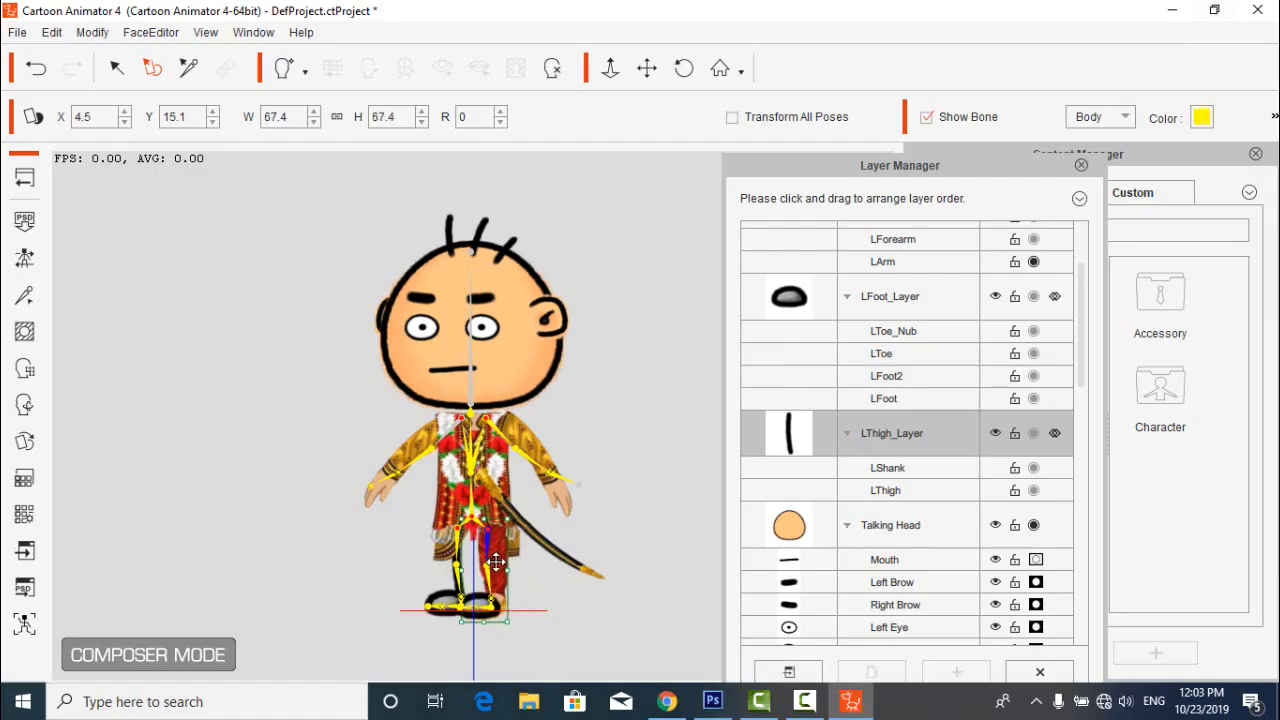
pyautogui.click(790, 310)
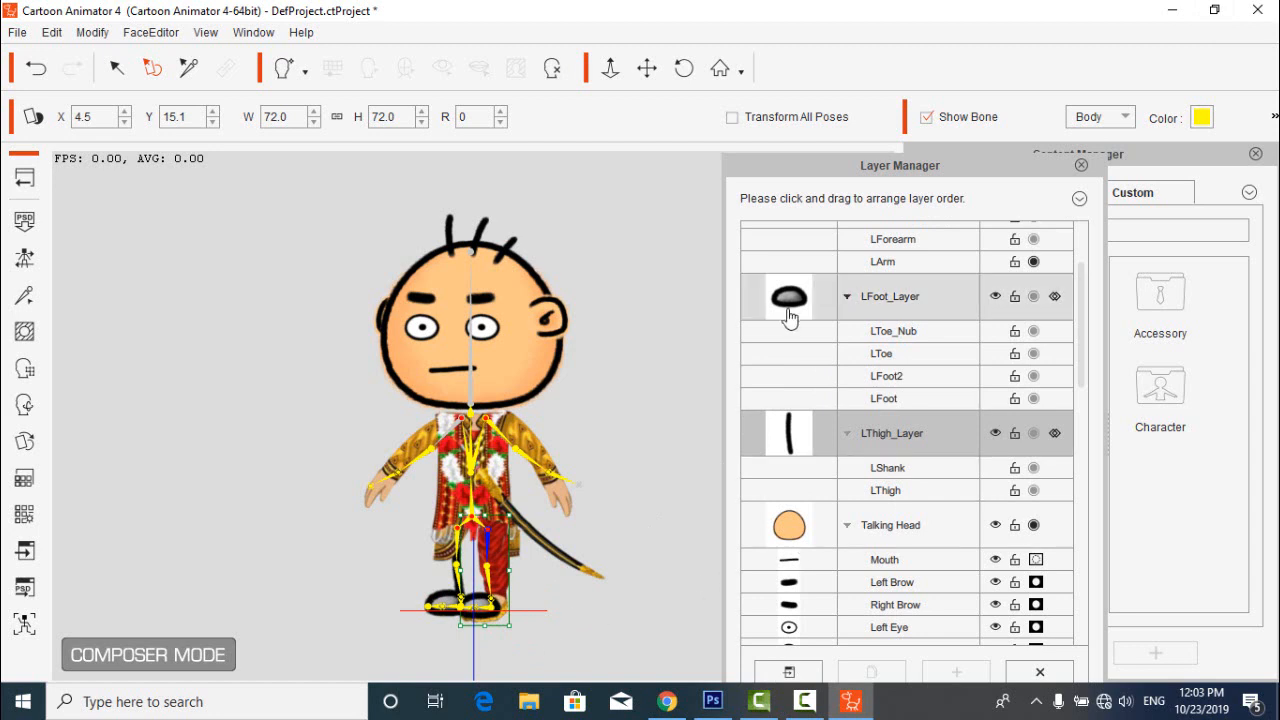
pyautogui.click(1053, 677)
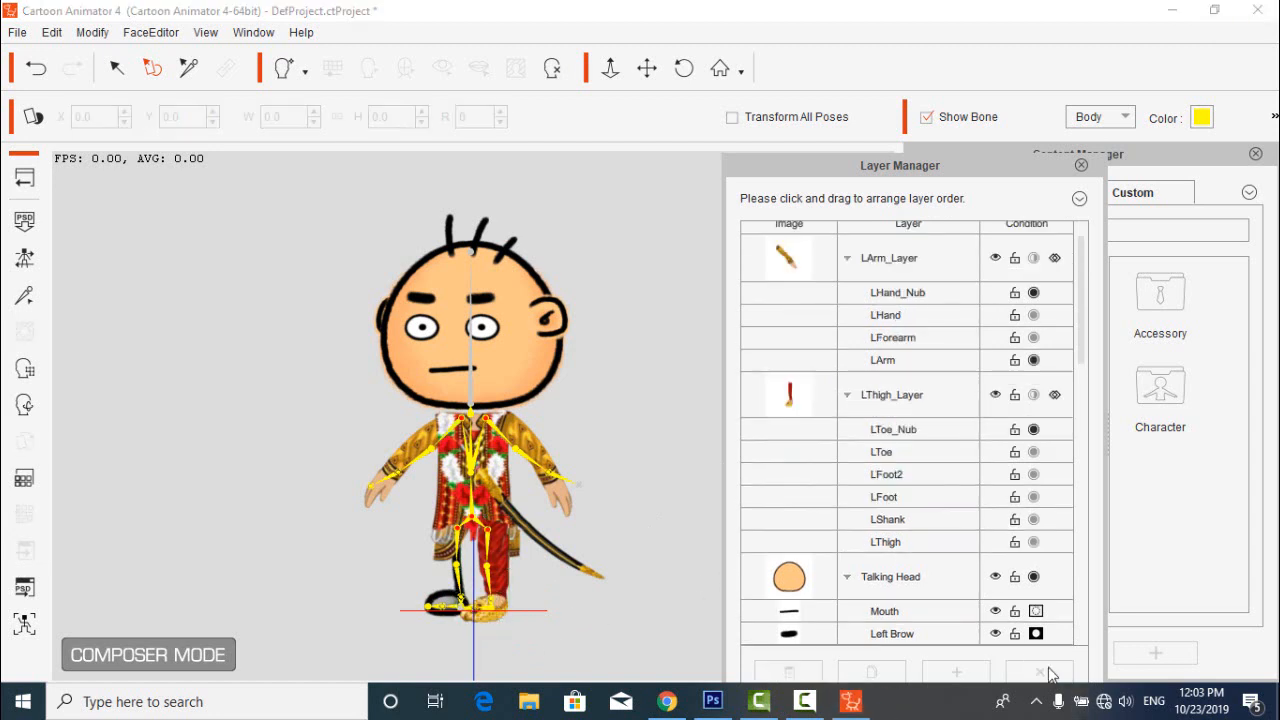
# Open the character's right thigh sprite in Photoshop and float RThigh.png in its own window.
pyautogui.click(450, 544)
pyautogui.click(789, 671)
pyautogui.moveTo(565, 135); pyautogui.dragTo(664, 225)
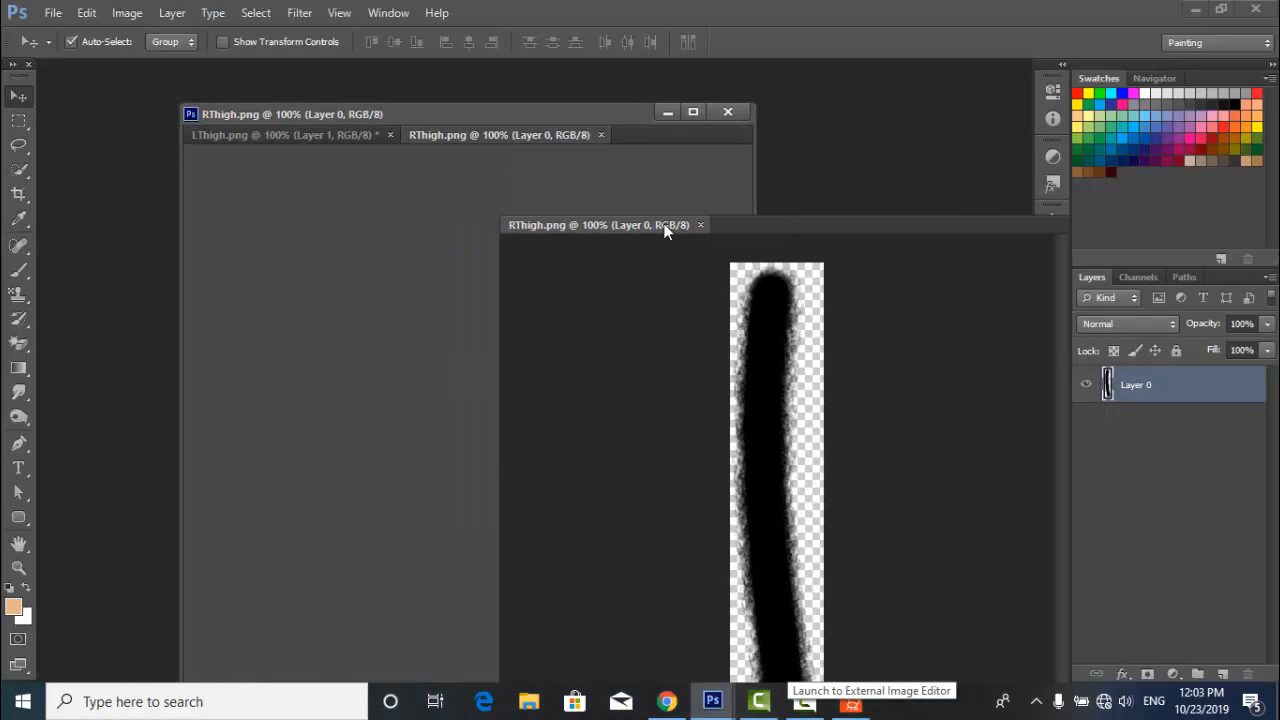
# Copy the red leg from LThigh.png into RThigh.png and close LThigh.png without saving changes.
pyautogui.moveTo(466, 391); pyautogui.dragTo(832, 441)
pyautogui.click(728, 112)
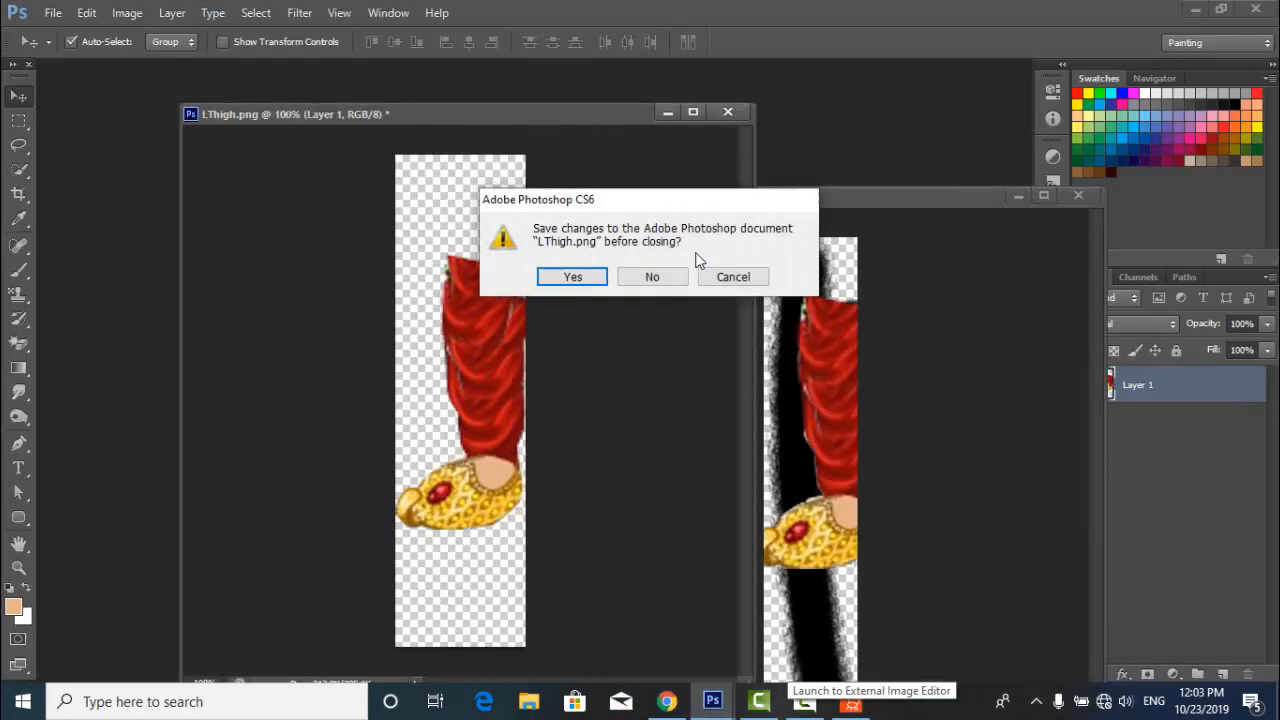
pyautogui.click(651, 277)
# Delete the black template layer from RThigh.png.
pyautogui.click(1086, 420)
pyautogui.doubleClick(1137, 421)
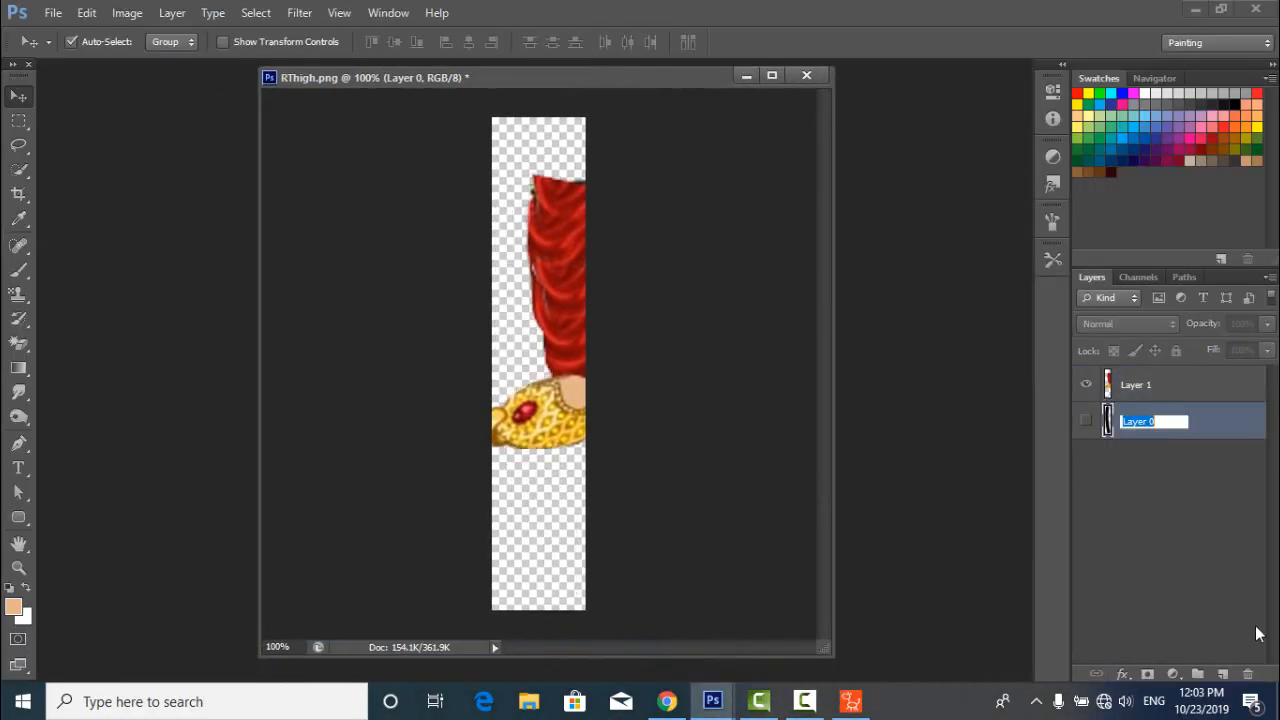
pyautogui.moveTo(1207, 428); pyautogui.dragTo(1248, 674)
# Reposition the leg in RThigh.png and widen the canvas with the Crop tool to fit the whole shoe.
pyautogui.moveTo(561, 333); pyautogui.dragTo(600, 371)
pyautogui.press('c')
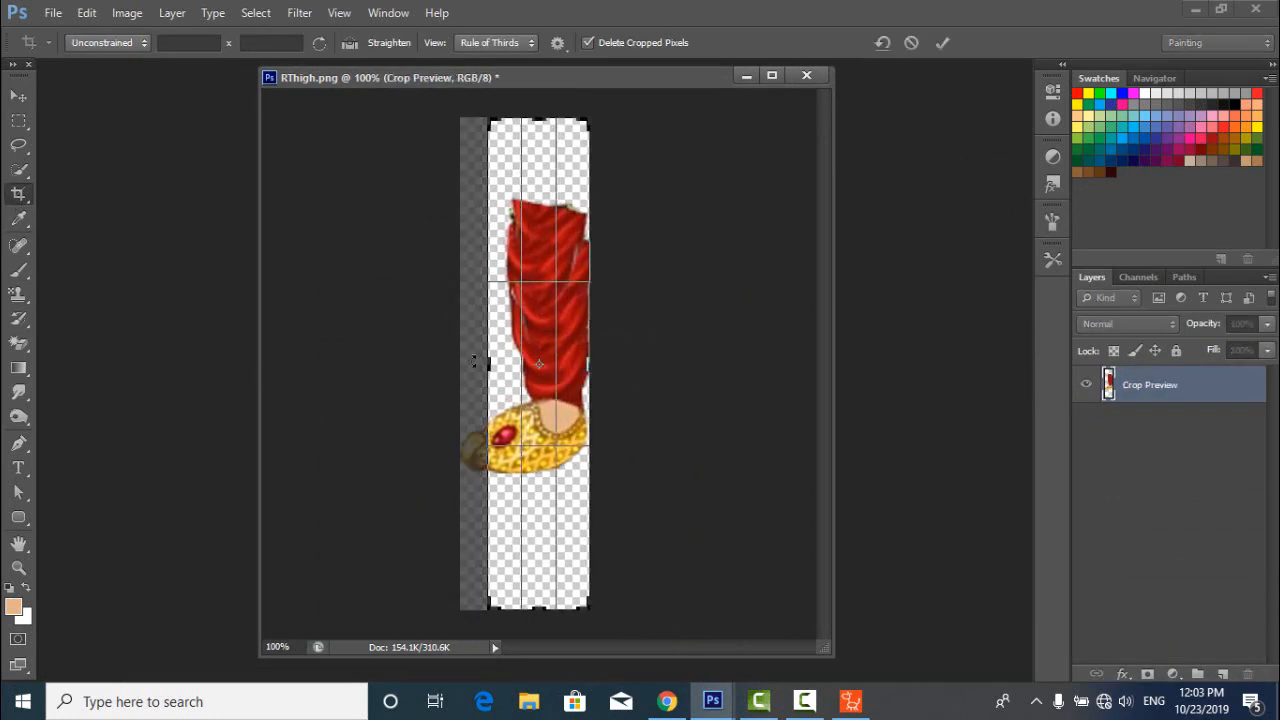
pyautogui.moveTo(485, 367); pyautogui.dragTo(472, 369)
pyautogui.press('v')
pyautogui.click(598, 271)
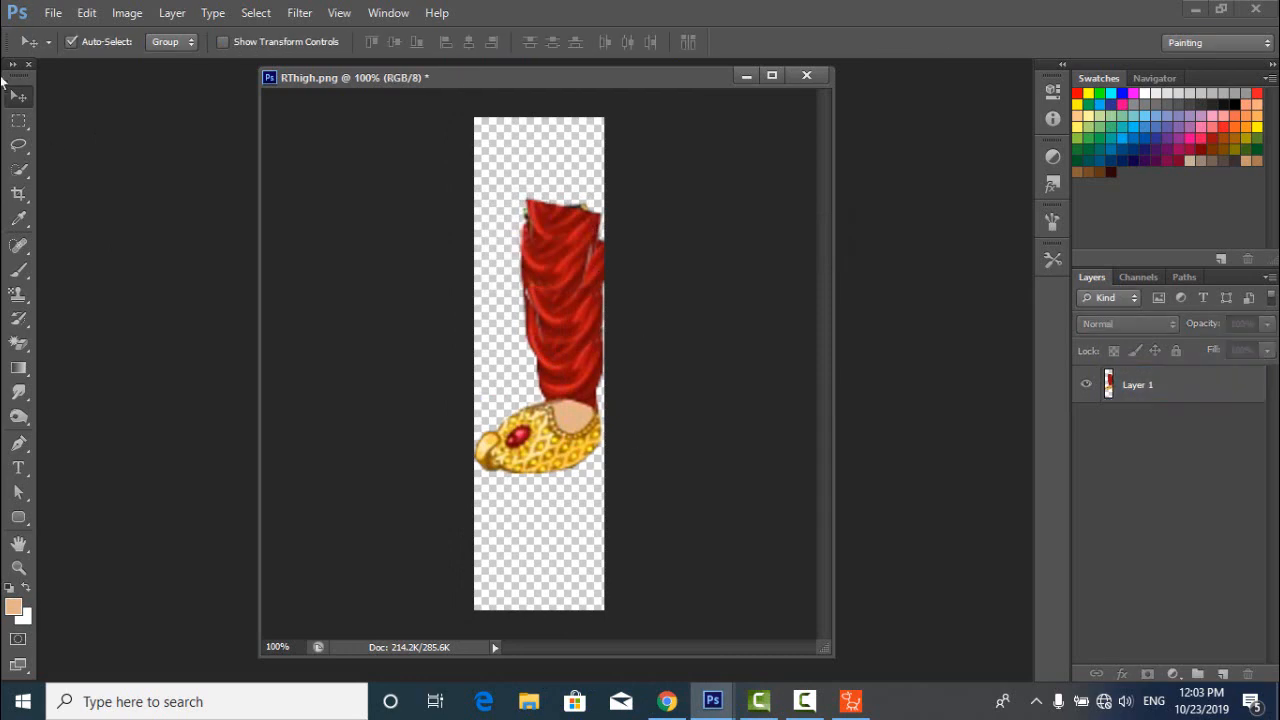
# Save the edited leg as a PNG copy over RThigh.png in the CTA4Temp folder.
pyautogui.click(53, 12)
pyautogui.click(80, 238)
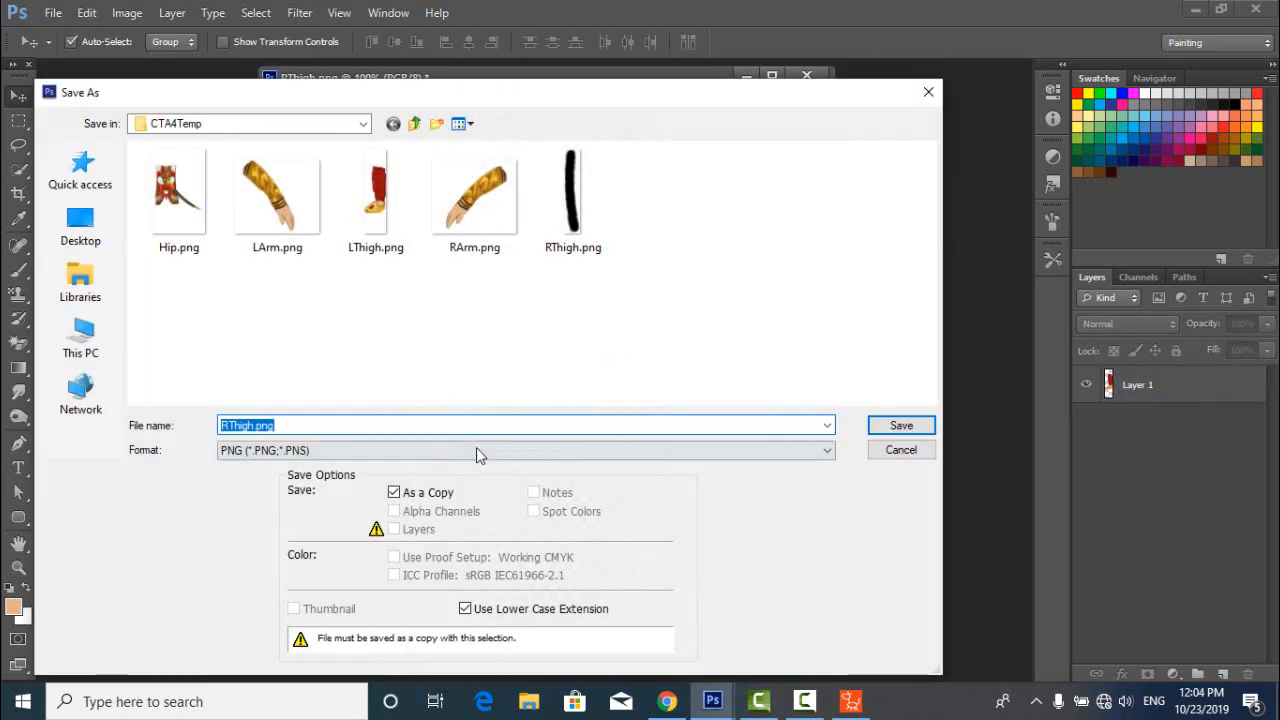
pyautogui.click(902, 427)
pyautogui.click(700, 216)
# Switch to Cartoon Animator, scale the right leg to 67.3 over its template position, and delete RFoot_Layer.
pyautogui.click(1195, 10)
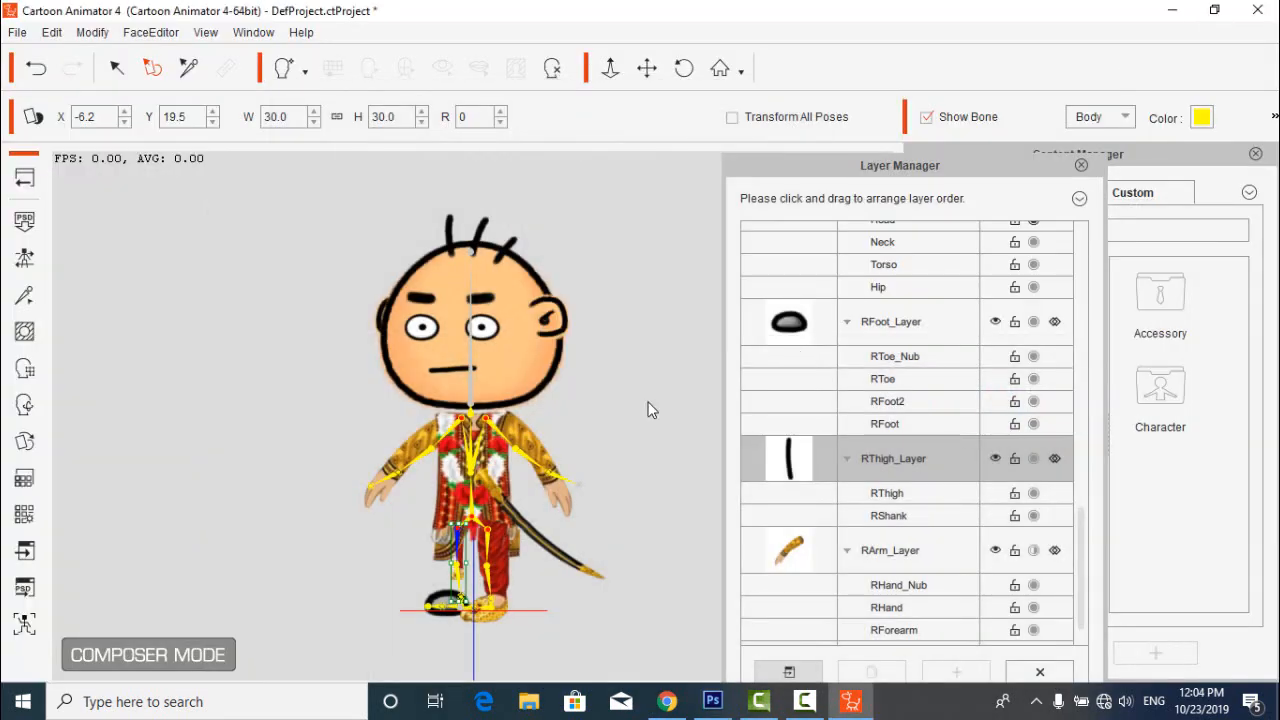
pyautogui.moveTo(461, 557); pyautogui.dragTo(455, 573)
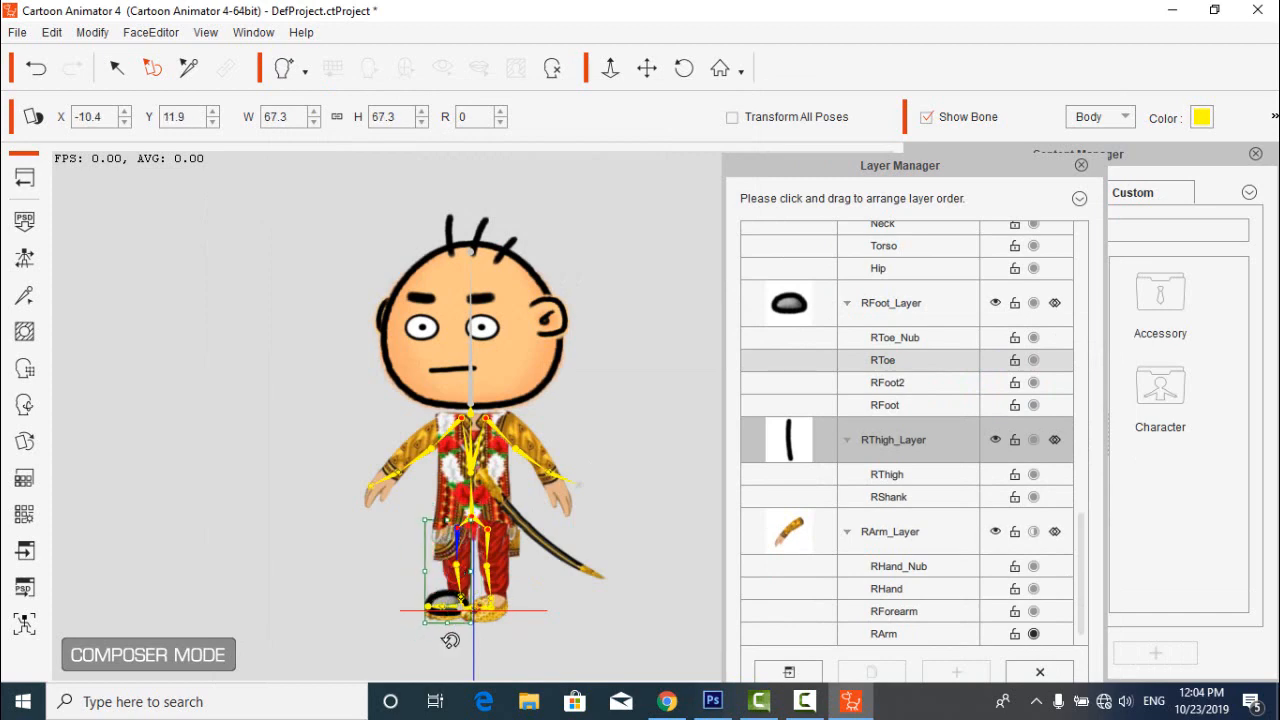
pyautogui.click(443, 603)
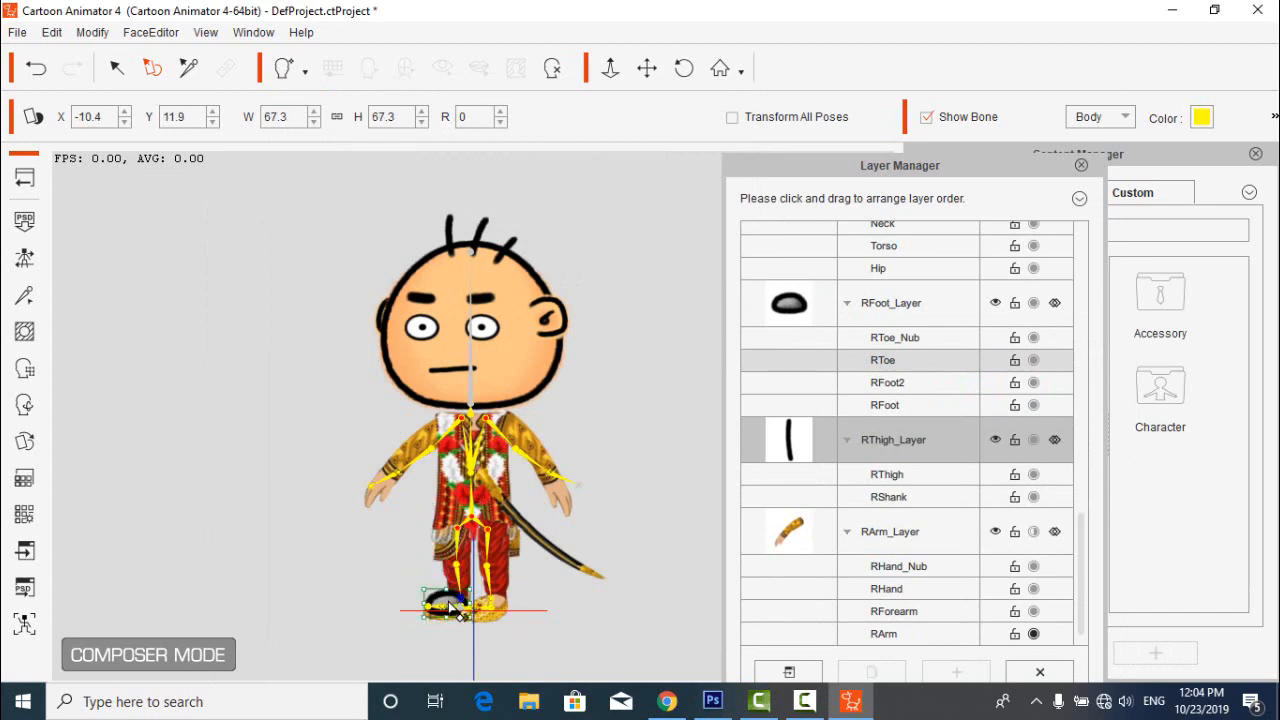
pyautogui.click(1038, 672)
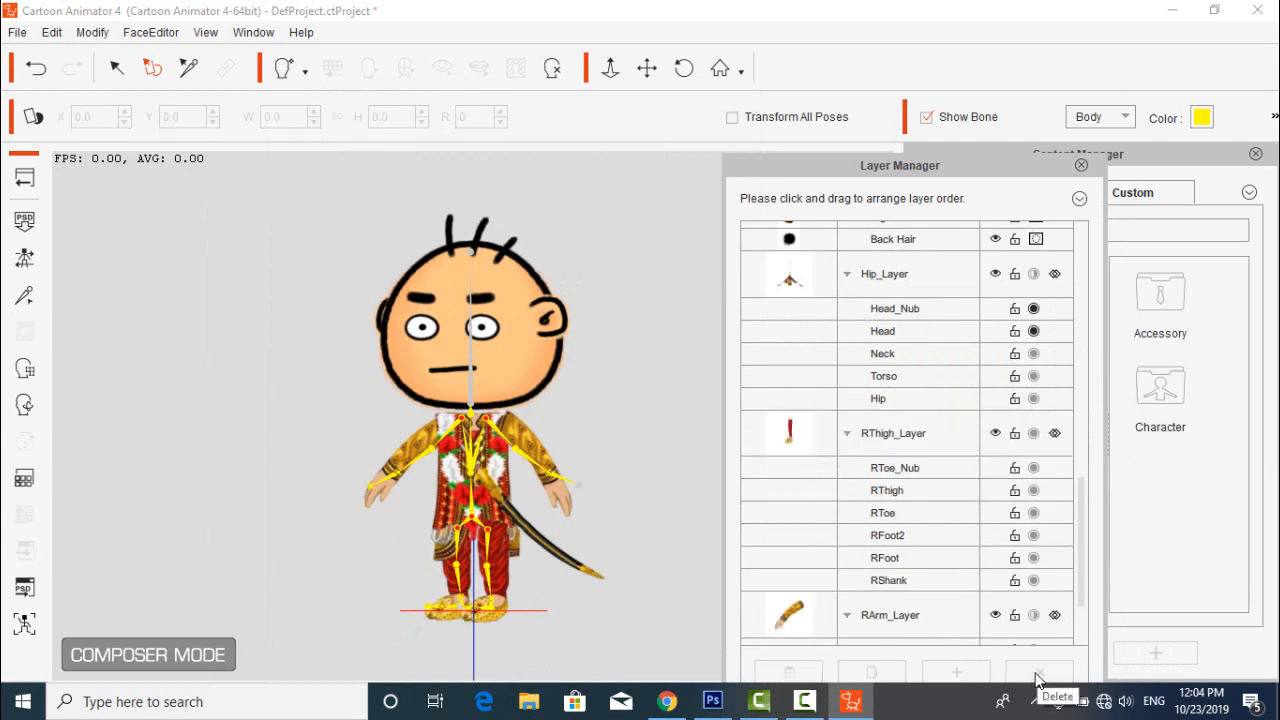
# Collapse all layer groups in the Layer Manager and move LThigh_Layer below Hip_Layer.
pyautogui.scroll(3, 1093, 383)
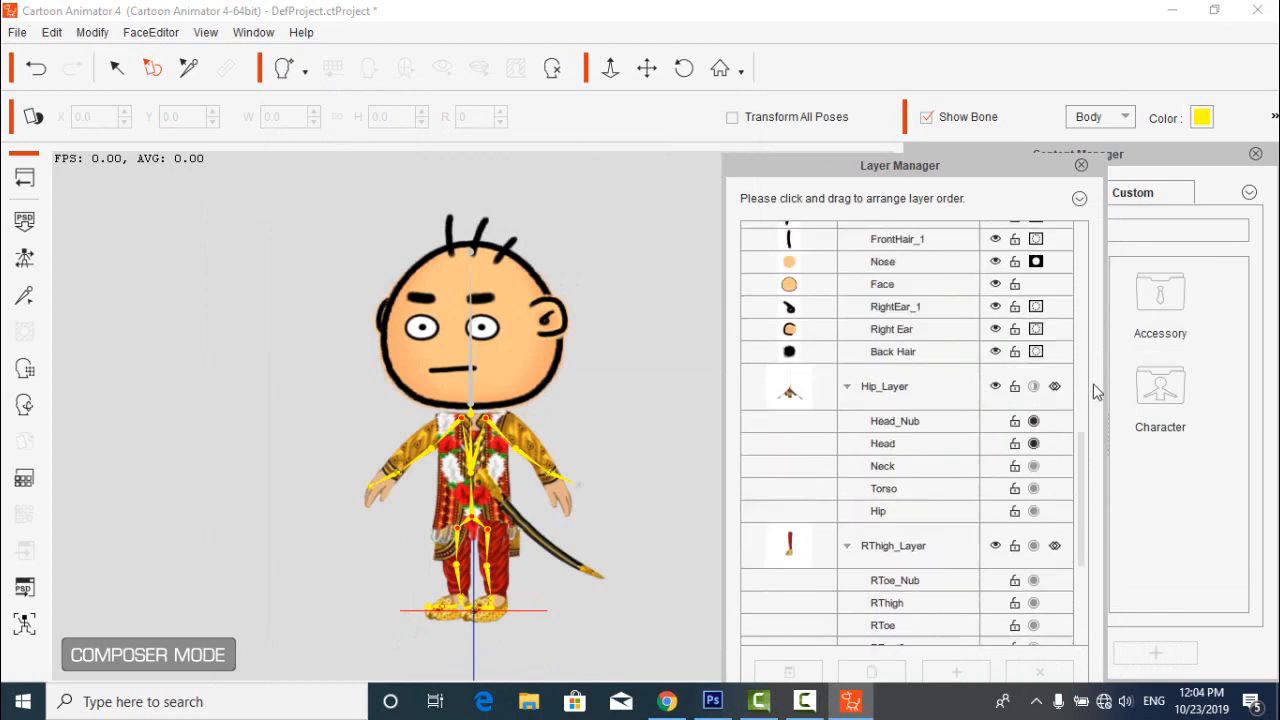
pyautogui.click(1079, 198)
pyautogui.click(1150, 314)
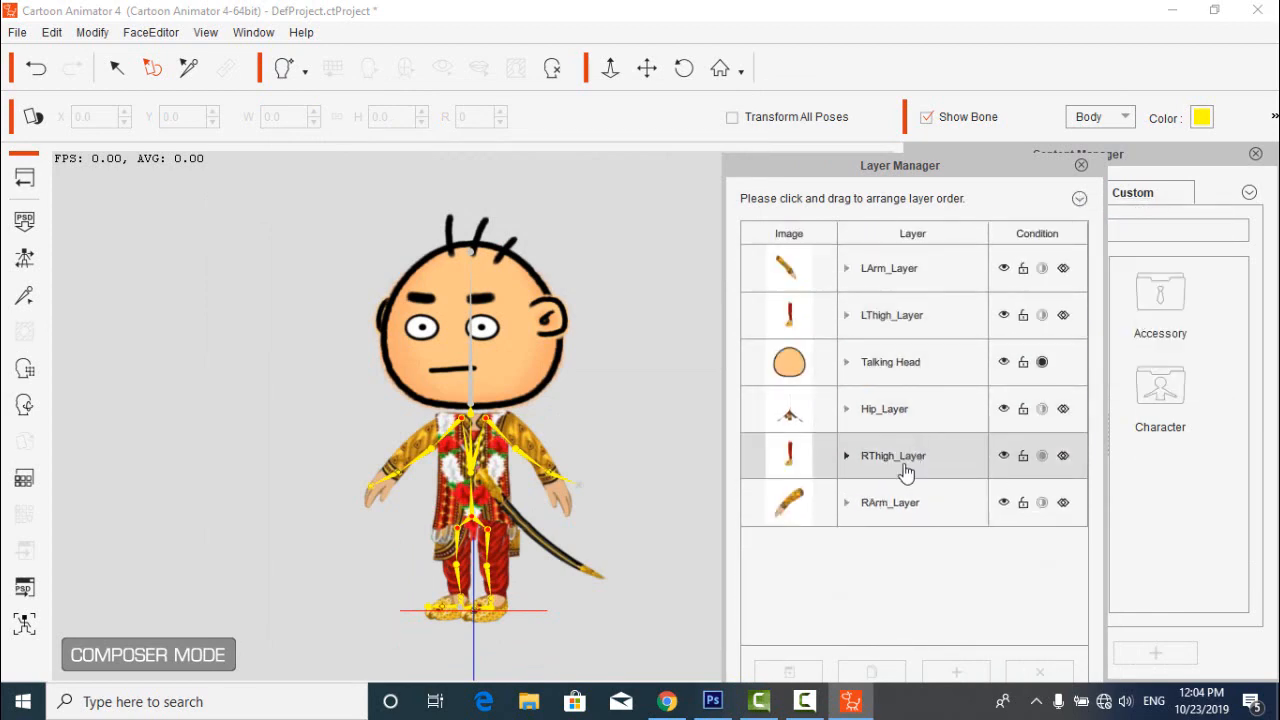
pyautogui.click(792, 420)
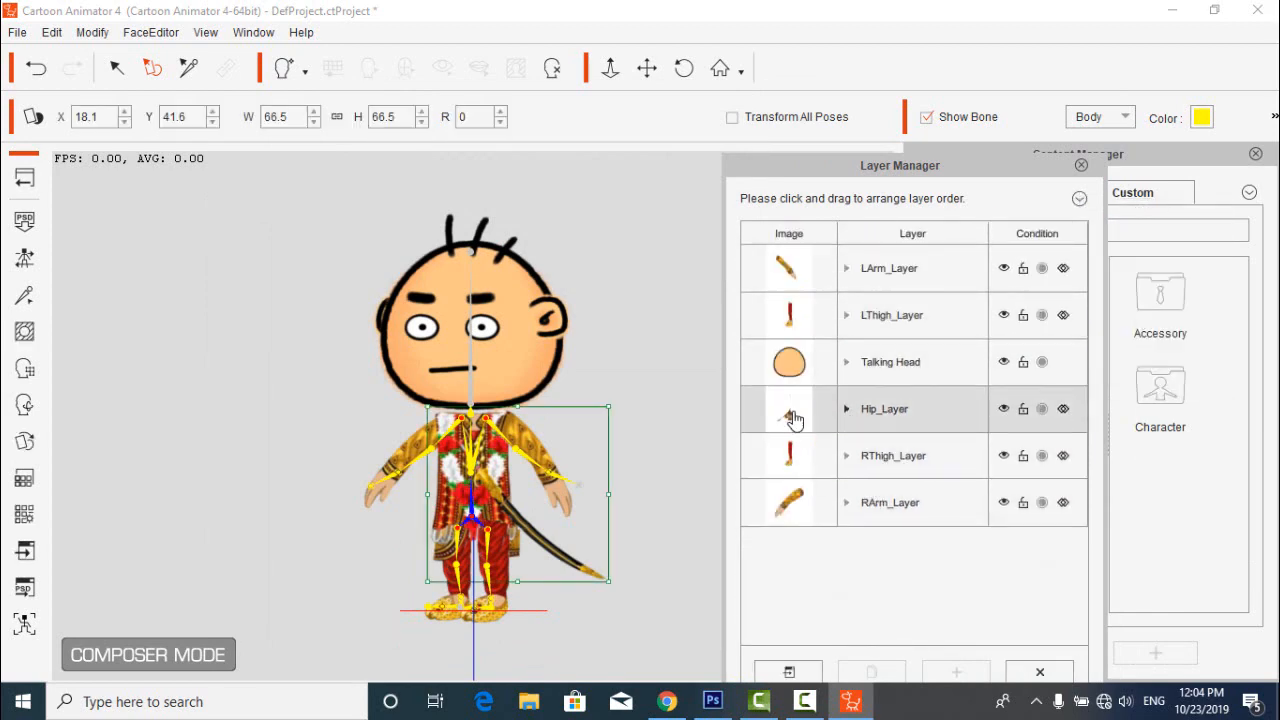
pyautogui.click(774, 455)
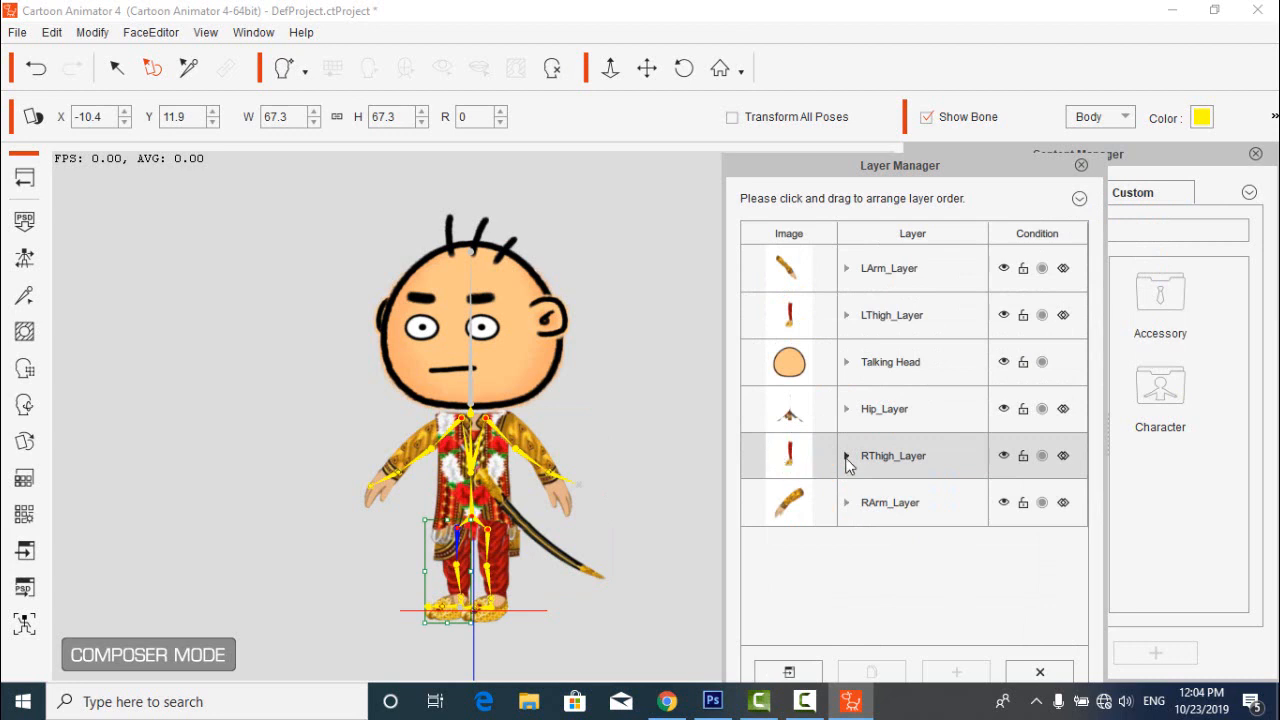
pyautogui.moveTo(877, 326); pyautogui.dragTo(914, 441)
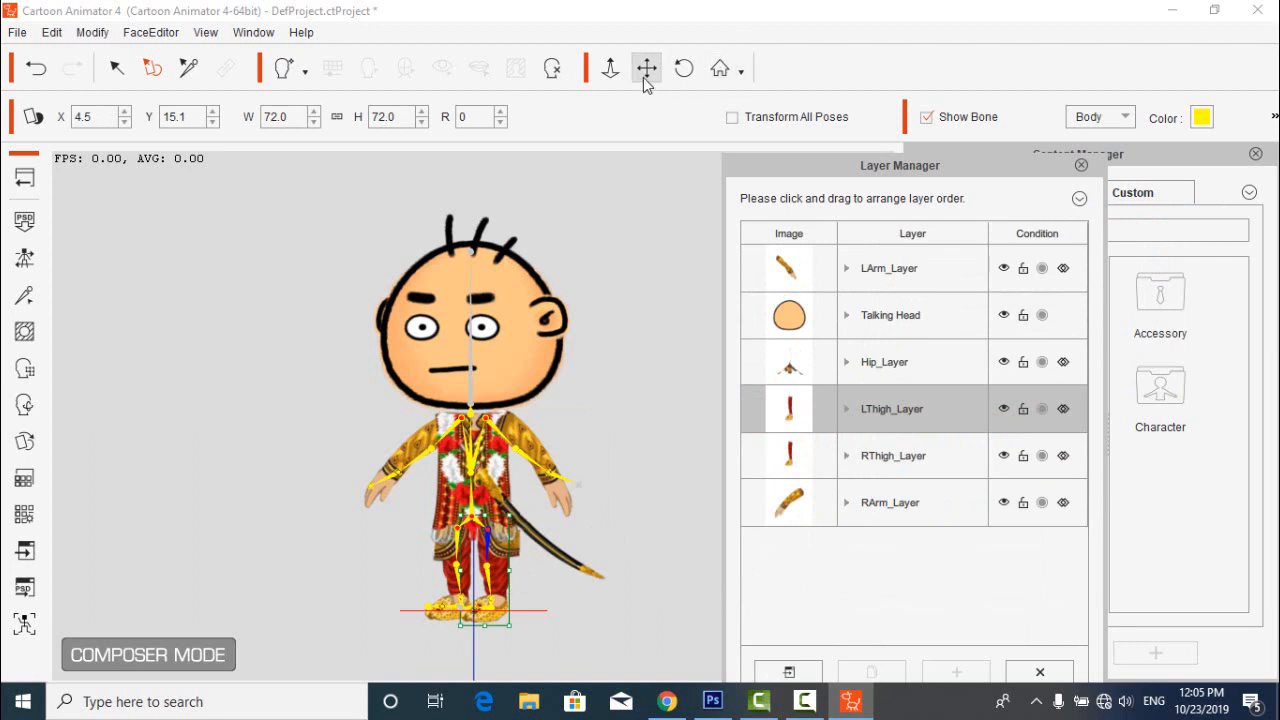
# Edit the thigh bones, moving RThigh to about X -6.8, Y 31.2 and LThigh to about X 9.1, Y 33.3.
pyautogui.click(117, 70)
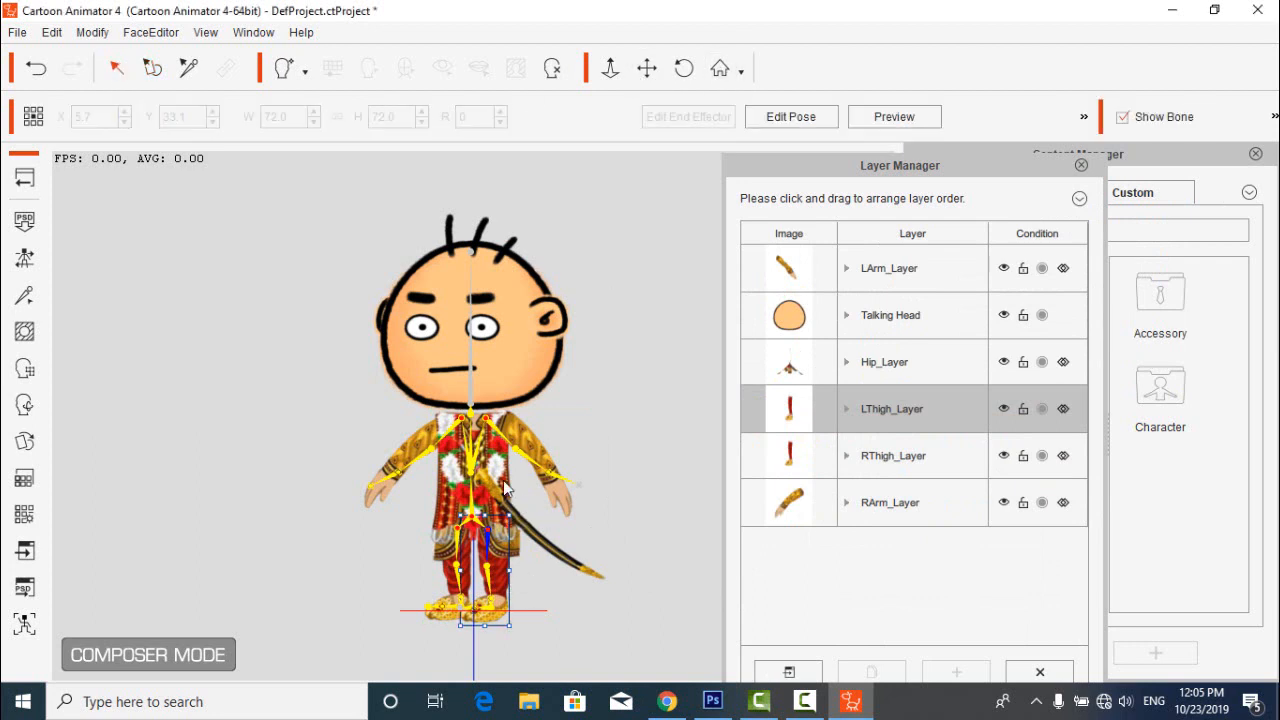
pyautogui.click(647, 69)
pyautogui.scroll(5, 660, 490)
pyautogui.moveTo(584, 674); pyautogui.dragTo(572, 554)
pyautogui.scroll(2, 560, 568)
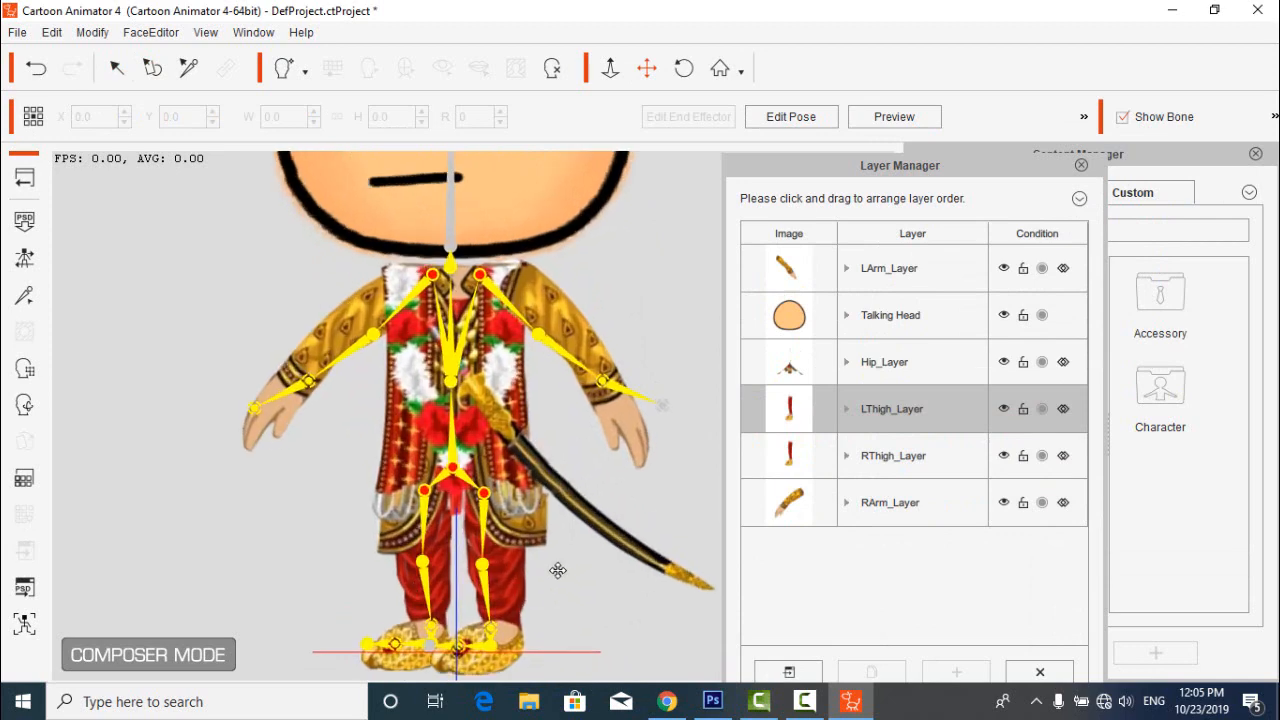
pyautogui.scroll(-3, 526, 529)
pyautogui.click(188, 68)
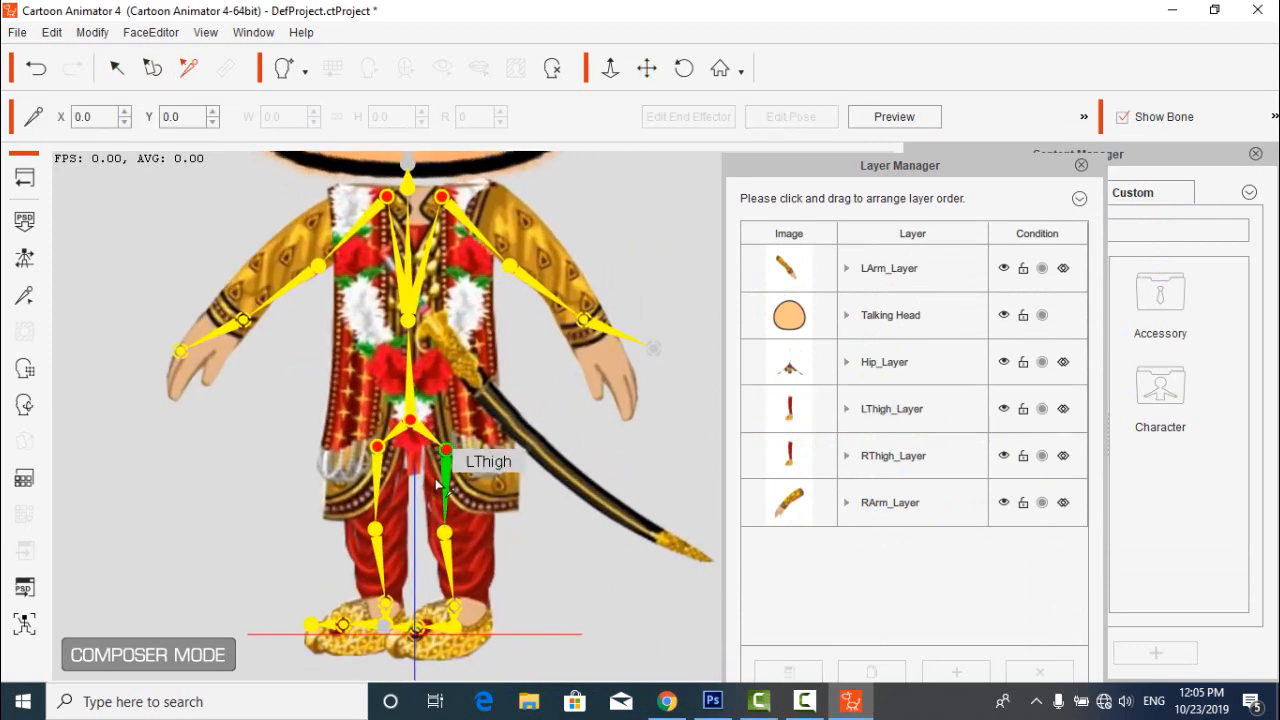
pyautogui.click(374, 468)
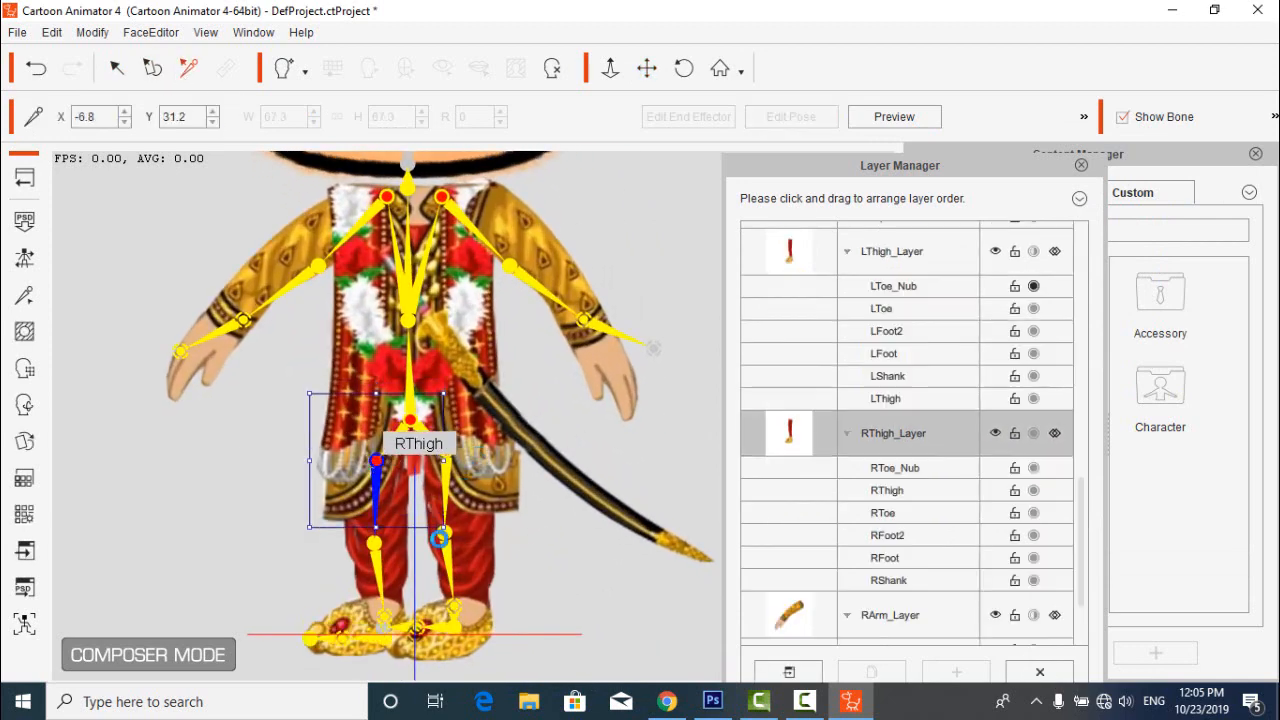
pyautogui.click(446, 455)
pyautogui.moveTo(449, 456); pyautogui.dragTo(465, 445)
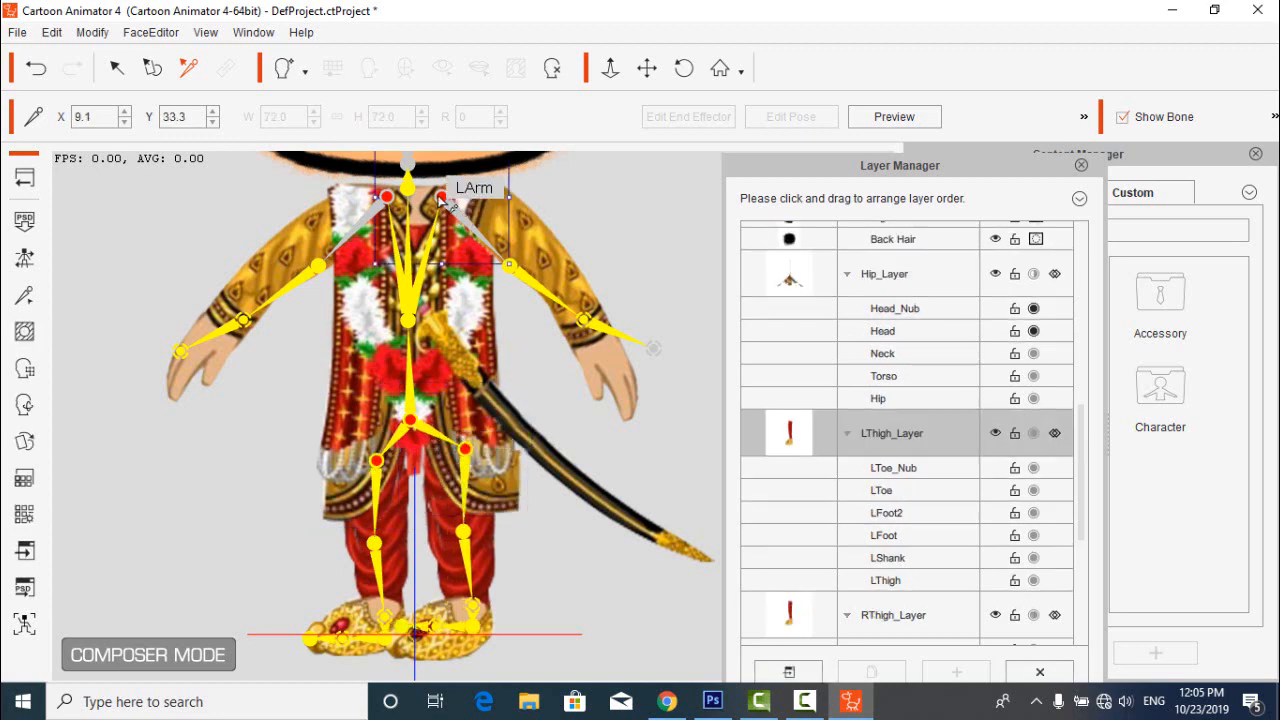
# Align the left arm bones with the sleeve, moving LArm to about X 10.6, Y 78.3 and fitting the hand joints.
pyautogui.moveTo(468, 198); pyautogui.dragTo(474, 198)
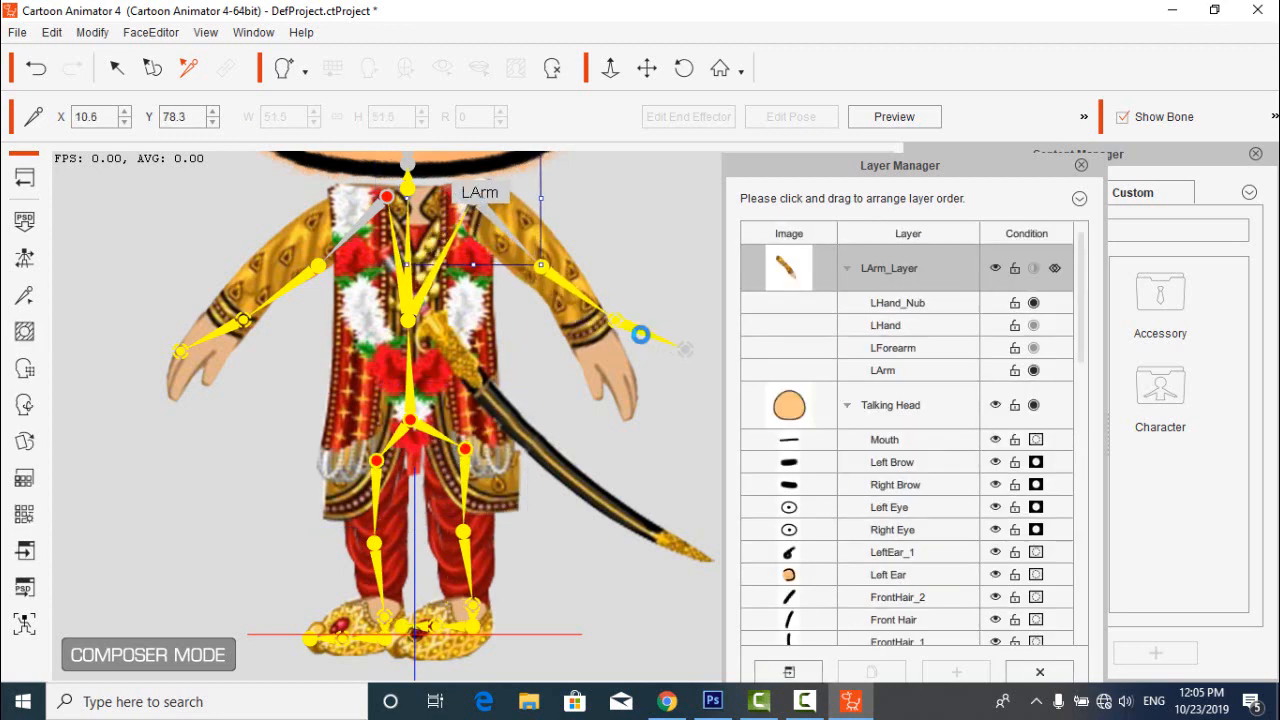
pyautogui.click(643, 337)
pyautogui.moveTo(692, 297); pyautogui.dragTo(679, 357)
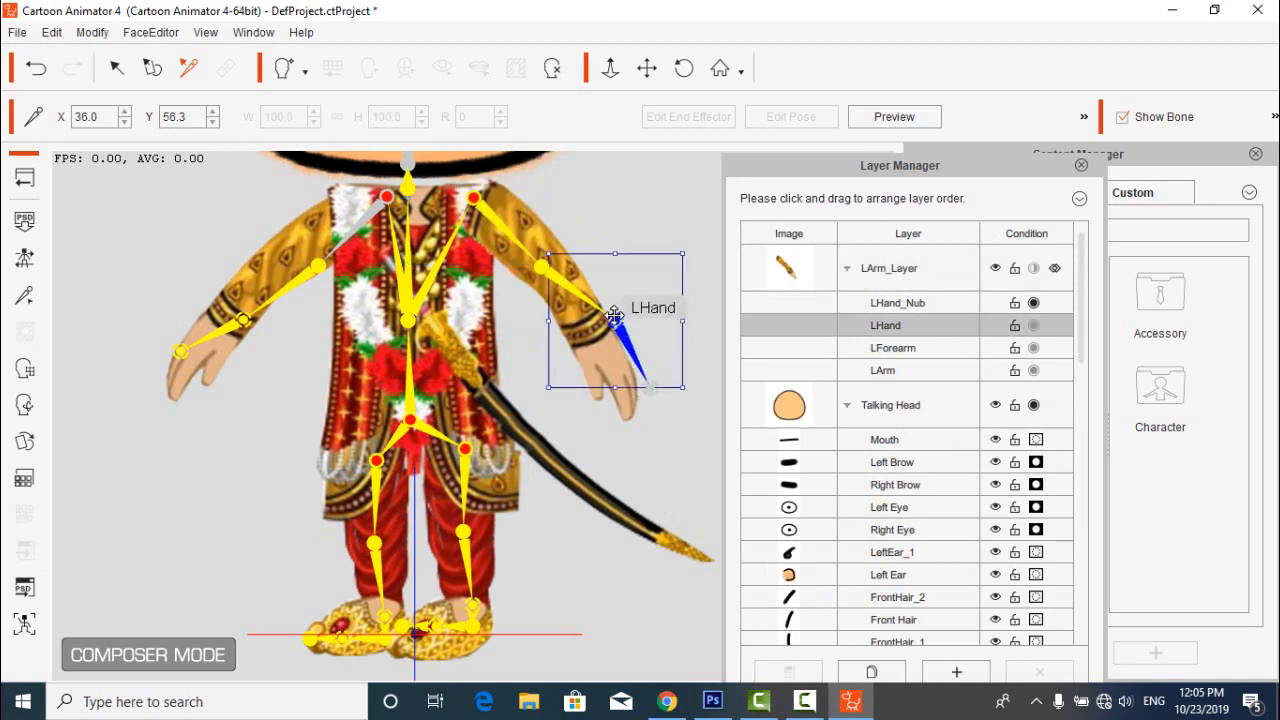
pyautogui.moveTo(614, 316); pyautogui.dragTo(599, 338)
# Align the right shoulder, forearm and hand bones with the golden sleeve and hand.
pyautogui.moveTo(318, 265); pyautogui.dragTo(308, 231)
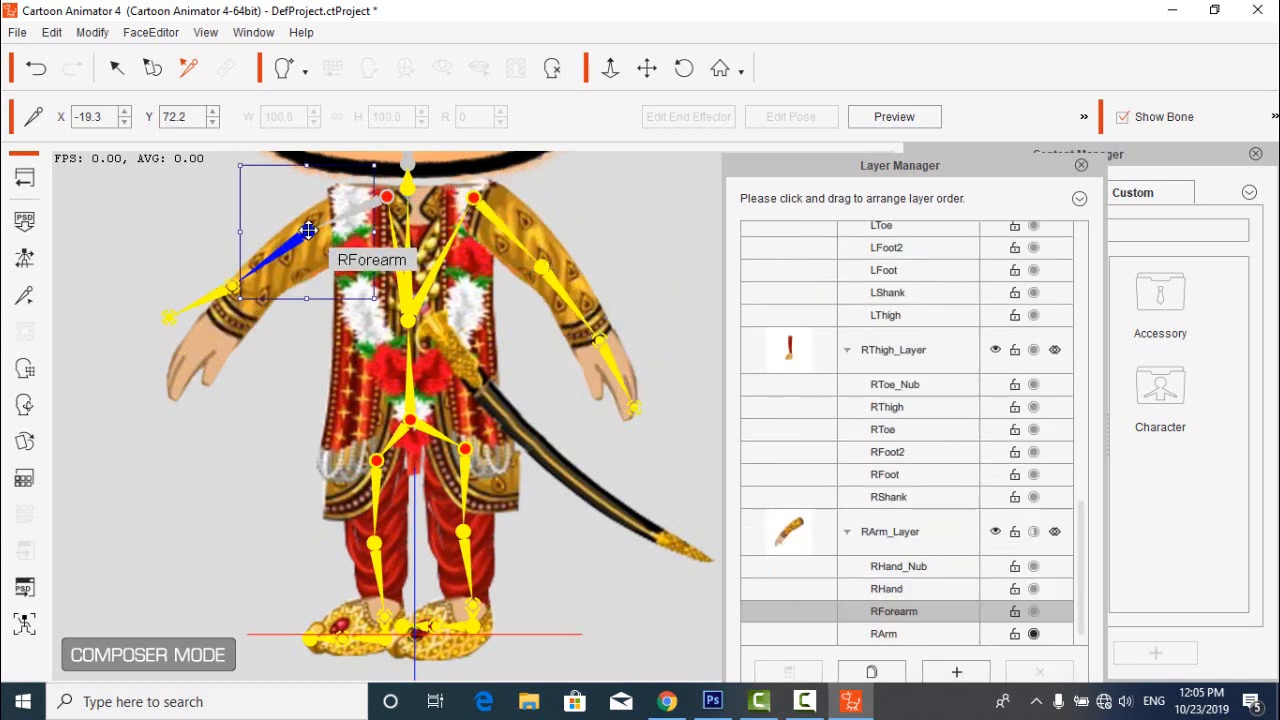
pyautogui.click(385, 197)
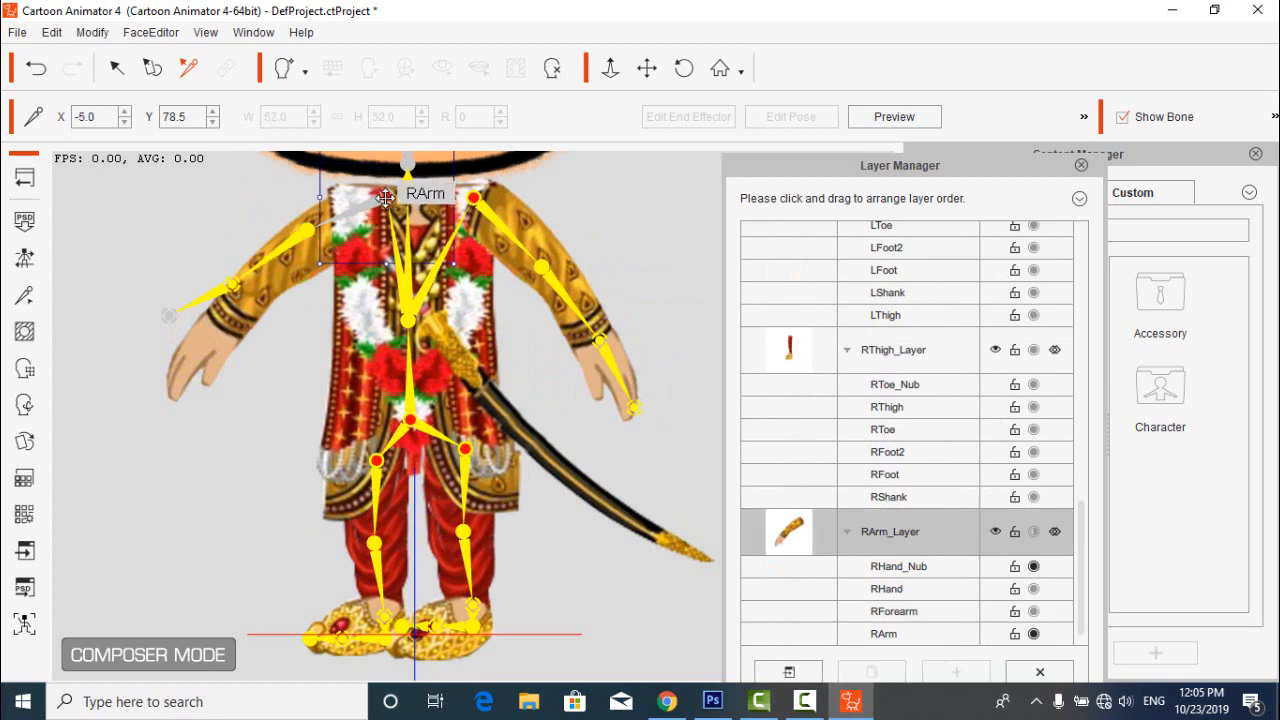
pyautogui.moveTo(385, 197); pyautogui.dragTo(355, 203)
pyautogui.moveTo(297, 285); pyautogui.dragTo(320, 294)
pyautogui.click(623, 237)
pyautogui.scroll(2, 671, 308)
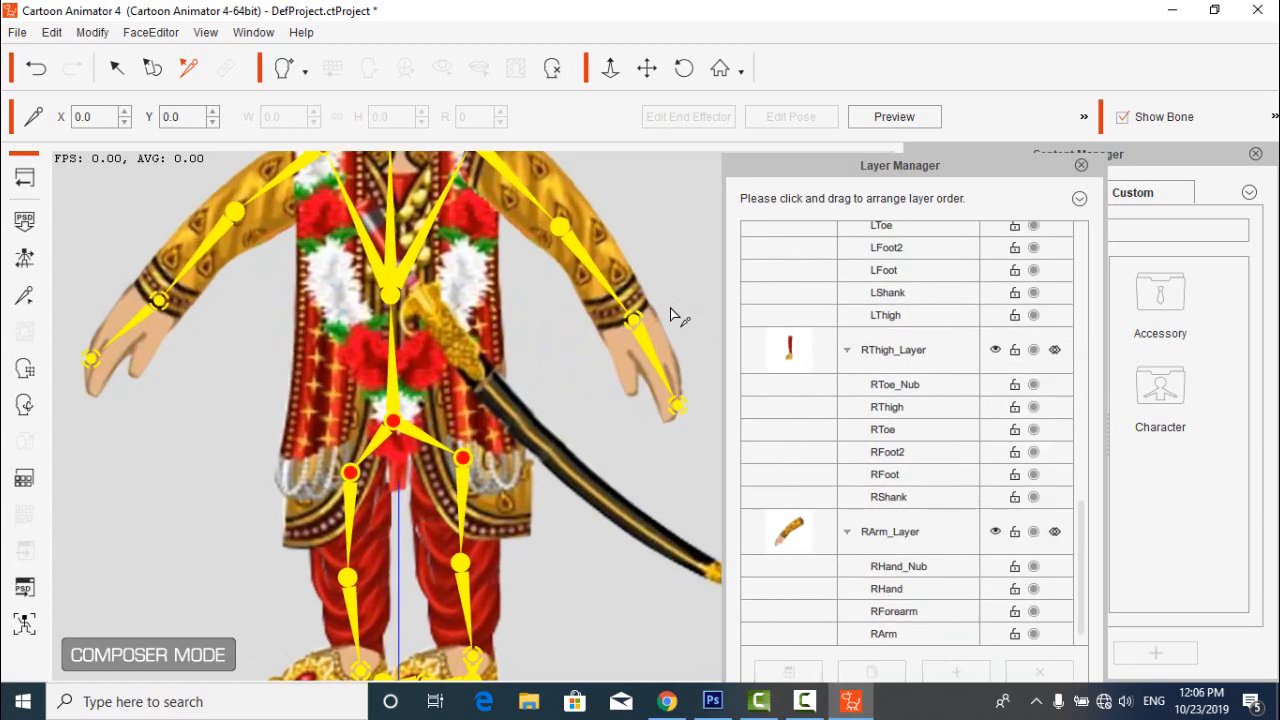
pyautogui.scroll(-3, 671, 325)
# Select the Talking Head's Face sprite and open its image in Photoshop for editing.
pyautogui.click(648, 70)
pyautogui.moveTo(647, 275); pyautogui.dragTo(614, 479)
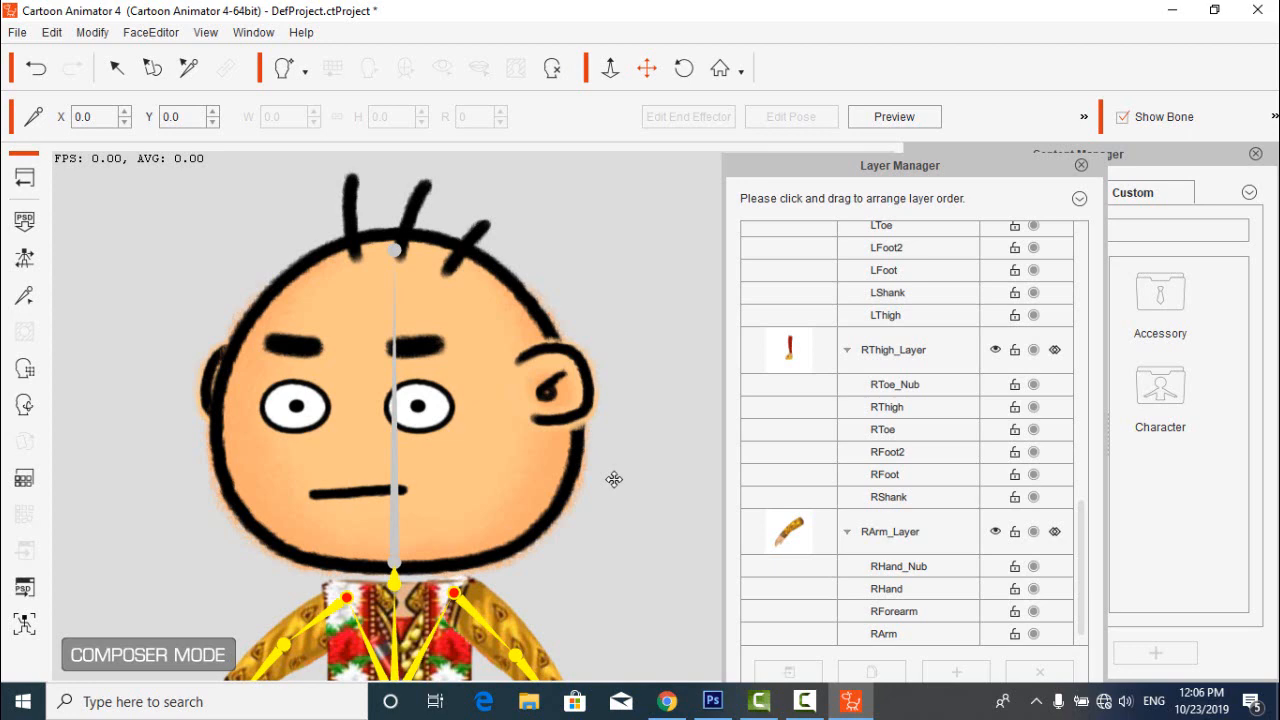
pyautogui.click(394, 457)
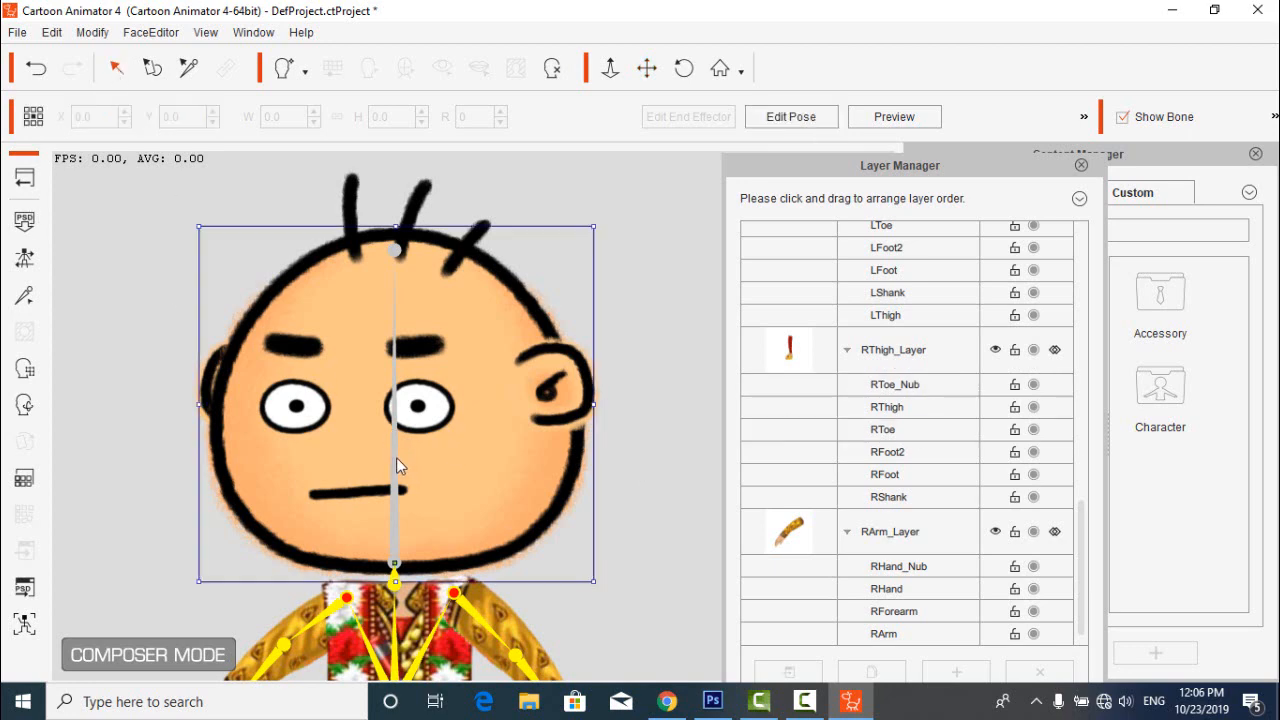
pyautogui.moveTo(1081, 427); pyautogui.dragTo(1100, 328)
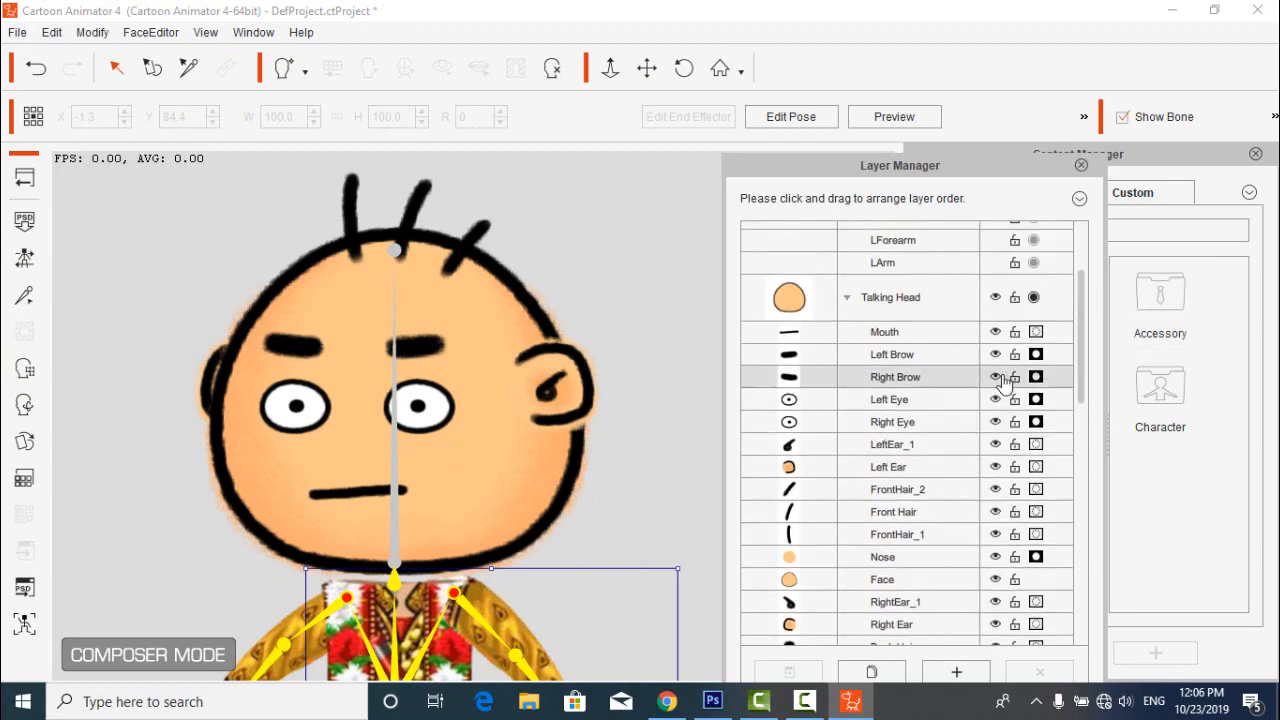
pyautogui.click(797, 578)
pyautogui.click(790, 672)
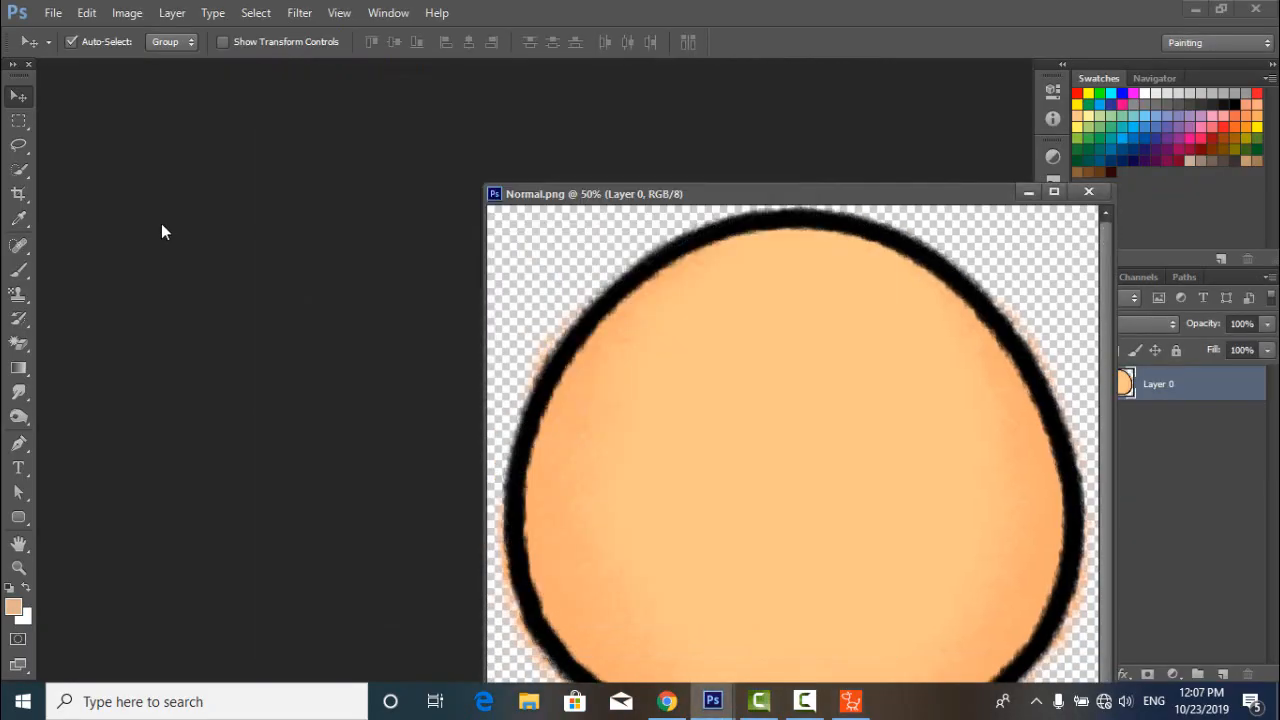
# Open Head.png from its folder on the Desktop, copy the turbaned head into Normal.png, and close Head.png.
pyautogui.hotkey('ctrl', 'o')
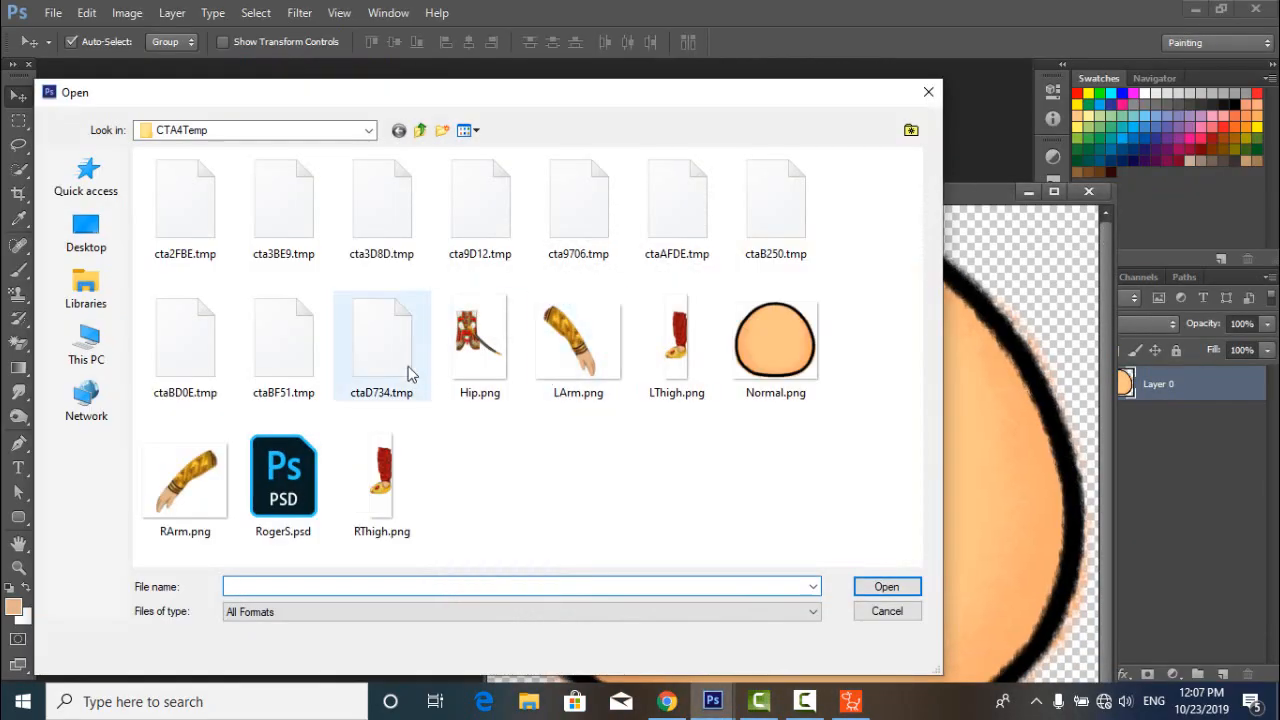
pyautogui.click(86, 235)
pyautogui.doubleClick(188, 450)
pyautogui.doubleClick(404, 203)
pyautogui.moveTo(746, 217); pyautogui.dragTo(345, 283)
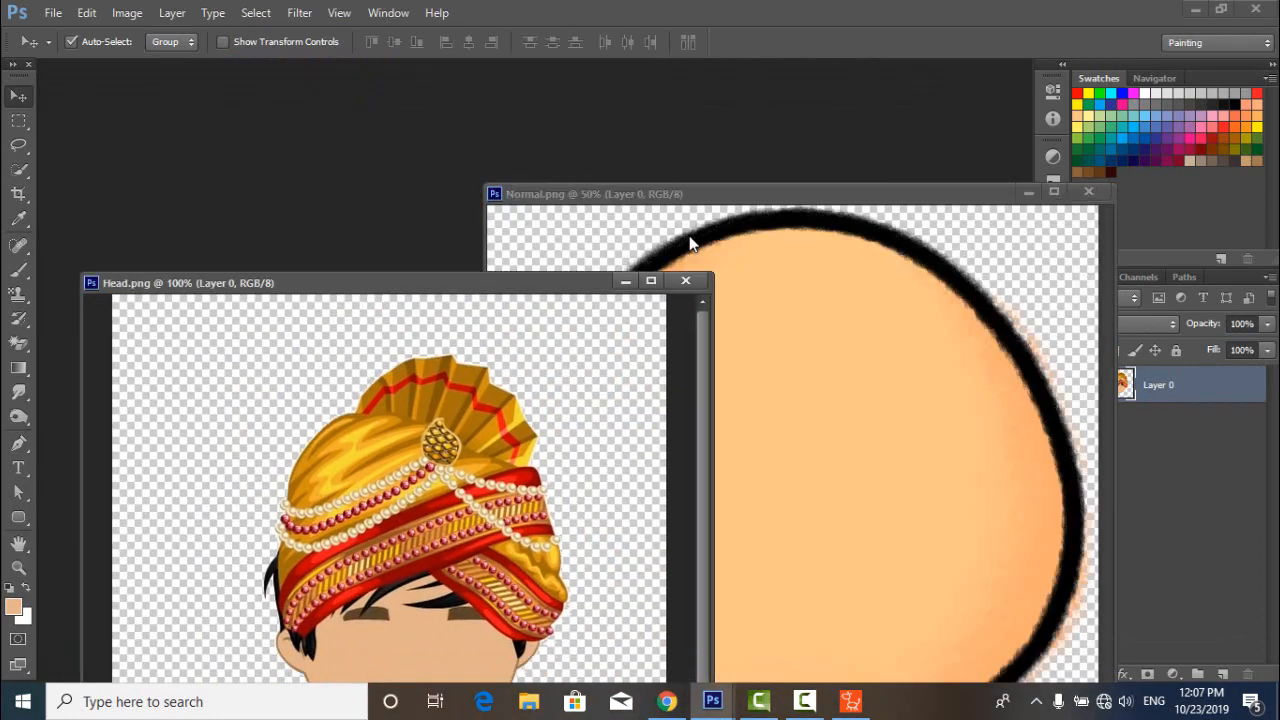
pyautogui.moveTo(517, 462); pyautogui.dragTo(880, 437)
pyautogui.click(409, 281)
pyautogui.click(685, 280)
# Hide the original face layer and scale the turbaned head to about 245%, centring it on the Normal.png canvas.
pyautogui.moveTo(932, 190); pyautogui.dragTo(674, 130)
pyautogui.click(1087, 418)
pyautogui.moveTo(702, 393); pyautogui.dragTo(607, 393)
pyautogui.hotkey('ctrl', 't')
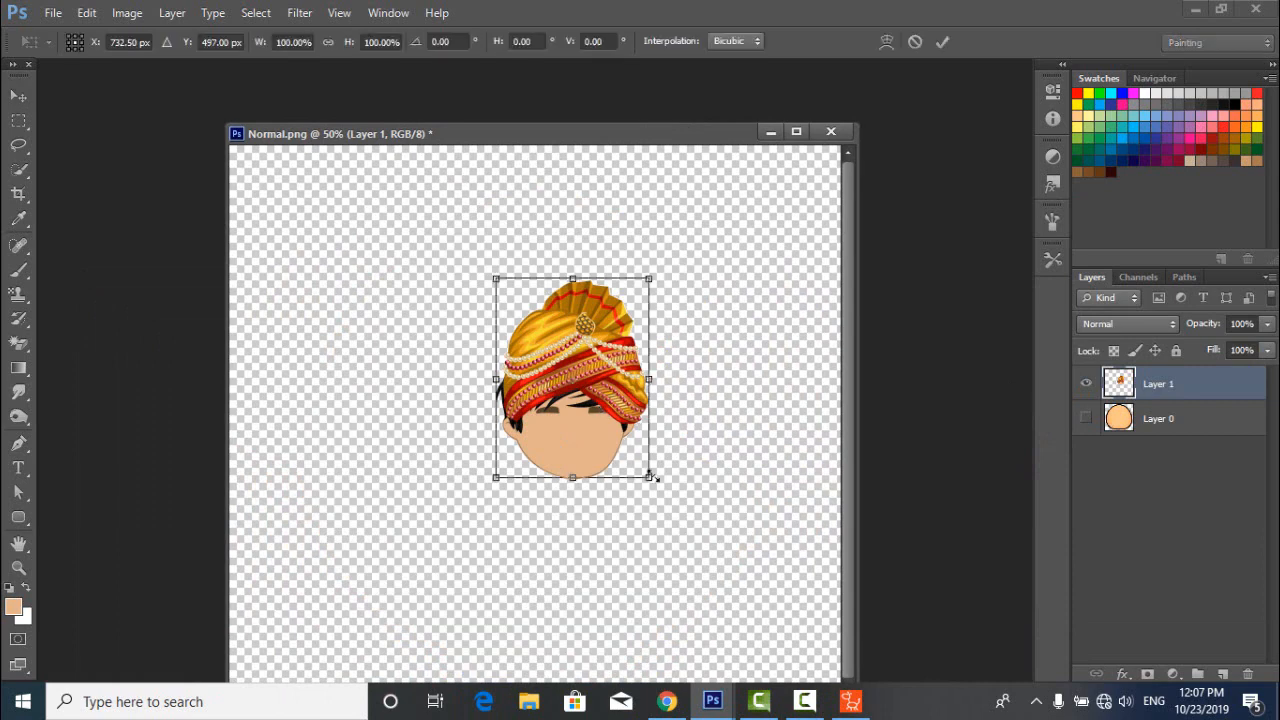
pyautogui.moveTo(654, 474); pyautogui.dragTo(761, 622)
pyautogui.moveTo(605, 460); pyautogui.dragTo(580, 505)
pyautogui.moveTo(520, 133); pyautogui.dragTo(534, 83)
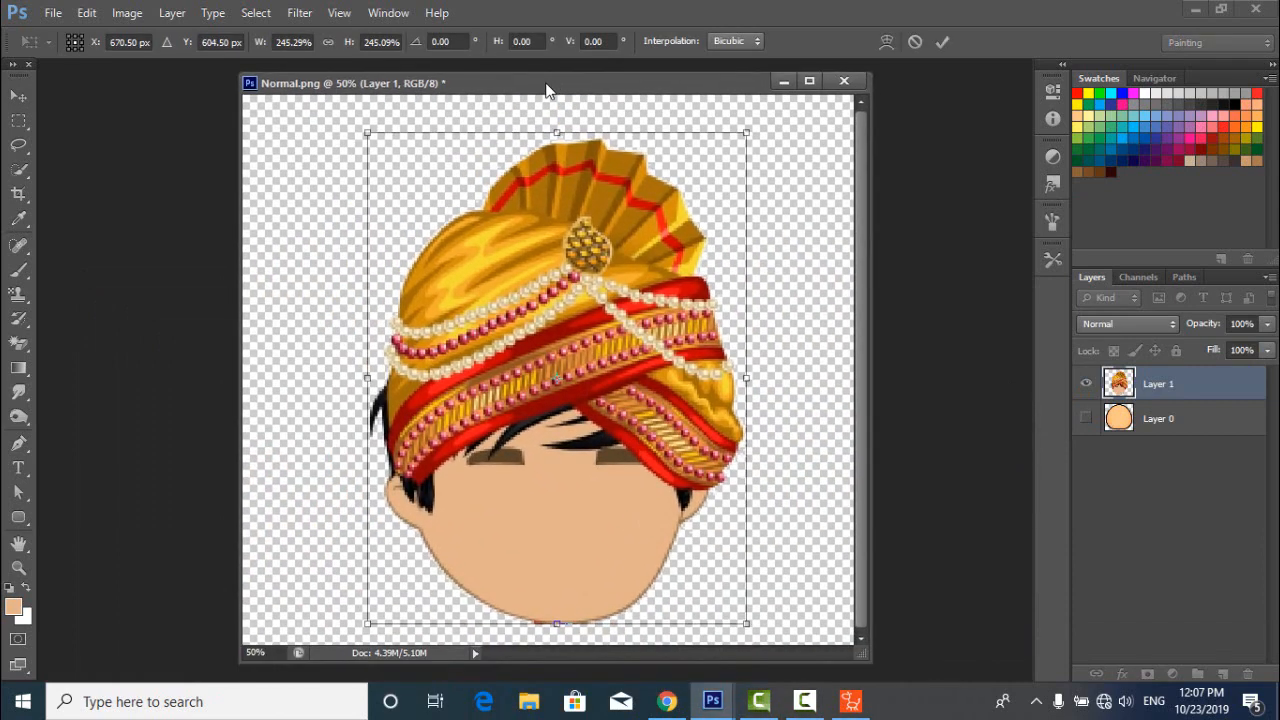
# Flip the turbaned head horizontally, apply the transform, and delete the original face layer, Layer 0.
pyautogui.rightClick(578, 360)
pyautogui.click(664, 634)
pyautogui.press('Return')
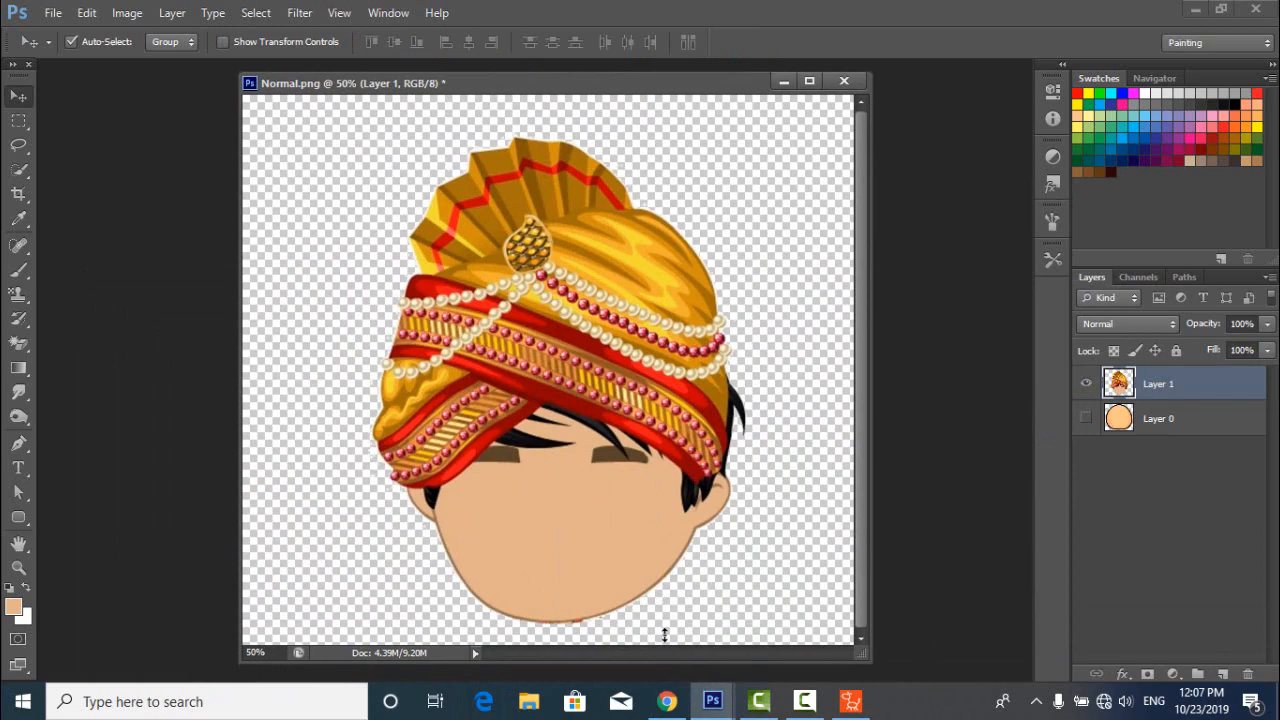
pyautogui.moveTo(1168, 418); pyautogui.dragTo(1247, 673)
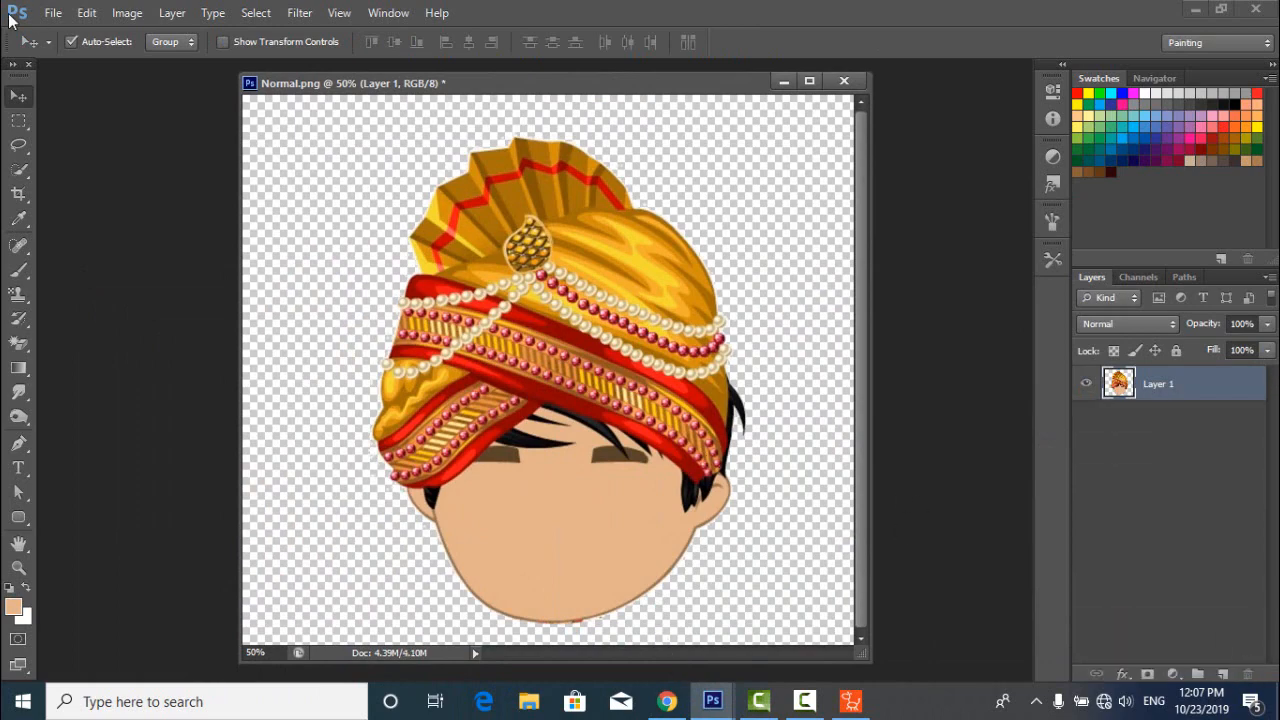
# Save the head as a PNG copy over the existing Normal.png and switch back to Cartoon Animator 4.
pyautogui.click(53, 12)
pyautogui.click(80, 214)
pyautogui.click(880, 427)
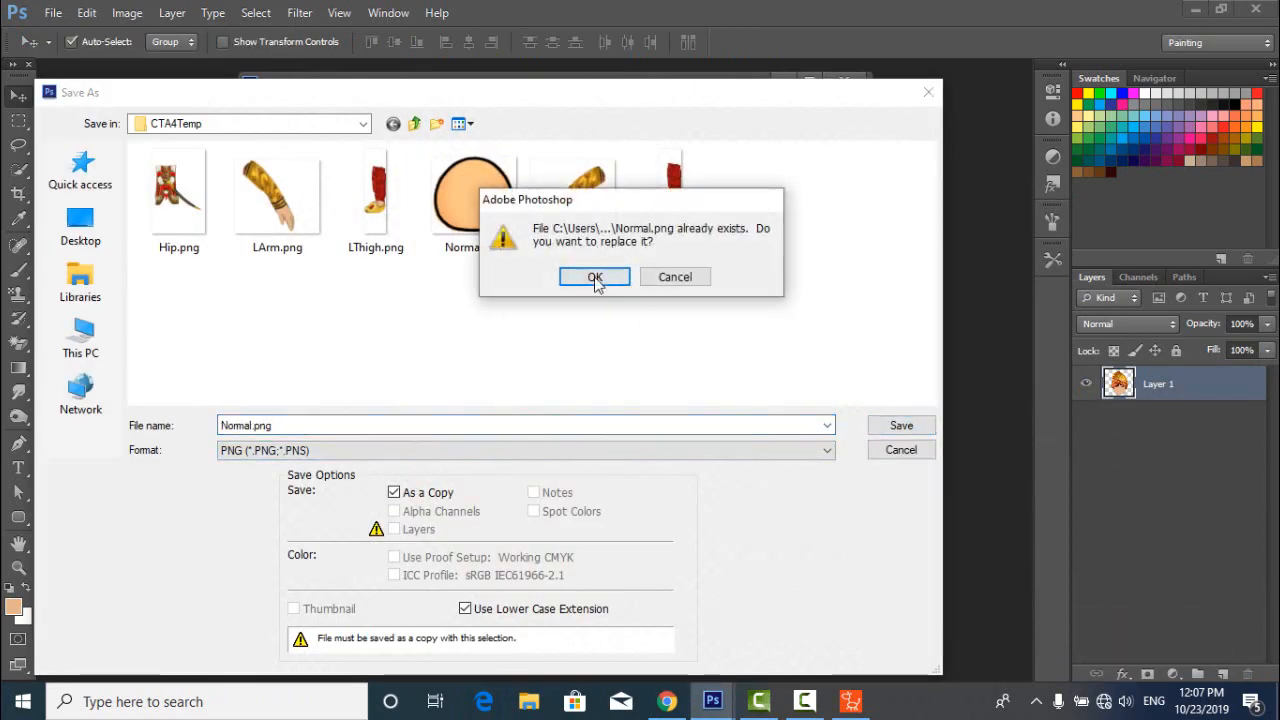
pyautogui.click(600, 280)
pyautogui.click(715, 214)
pyautogui.click(1192, 10)
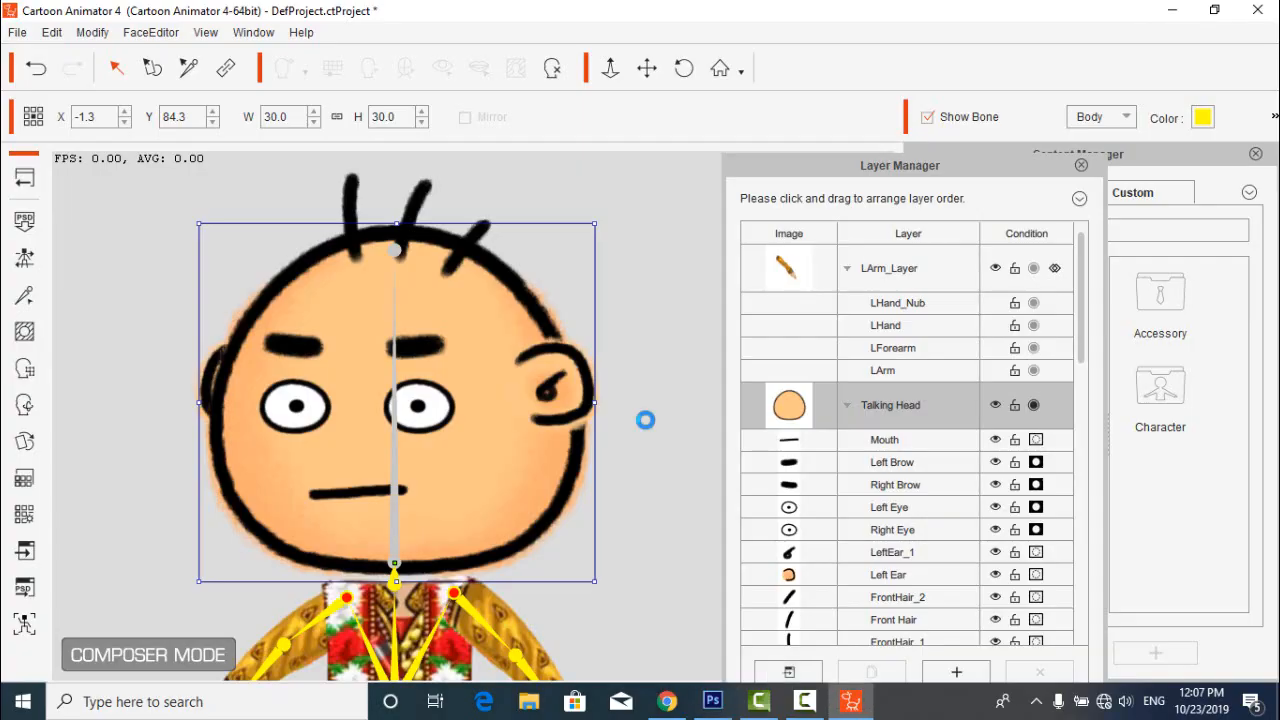
# Scale the turbaned face sprite to about 41.1 and place it at about X -2.5, Y 121.3 above the collar.
pyautogui.click(152, 68)
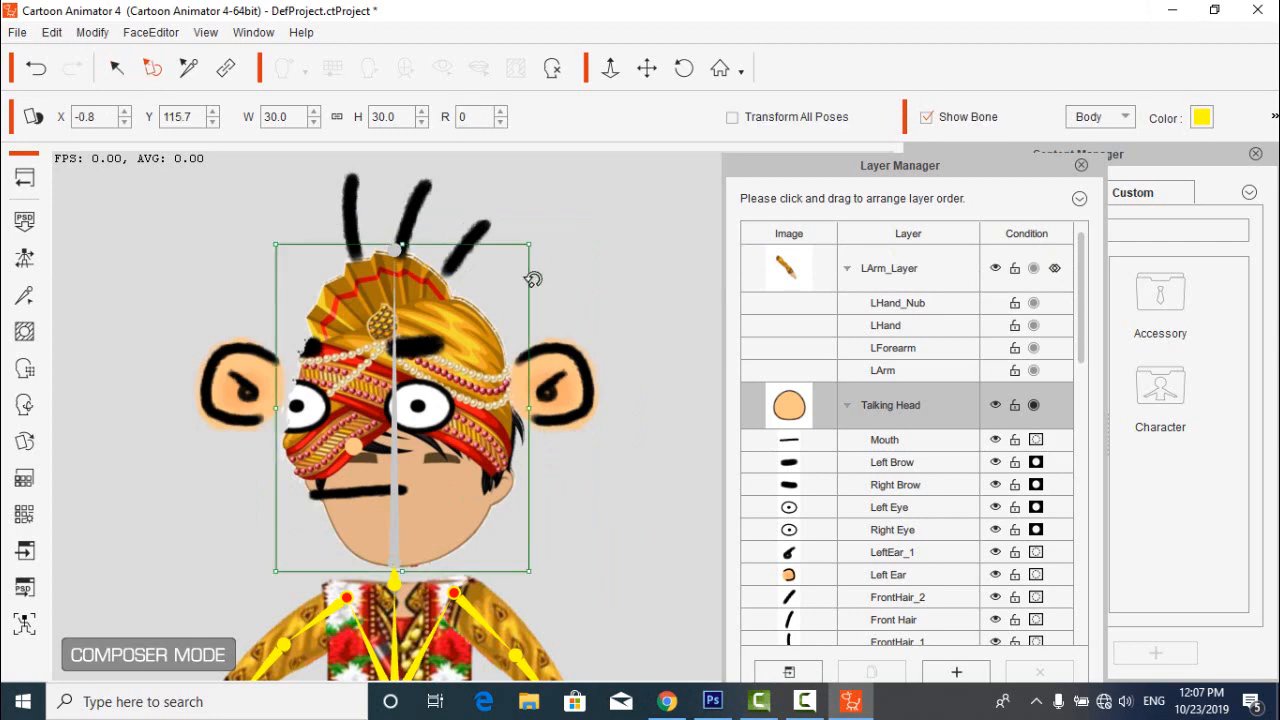
pyautogui.moveTo(528, 244); pyautogui.dragTo(612, 216)
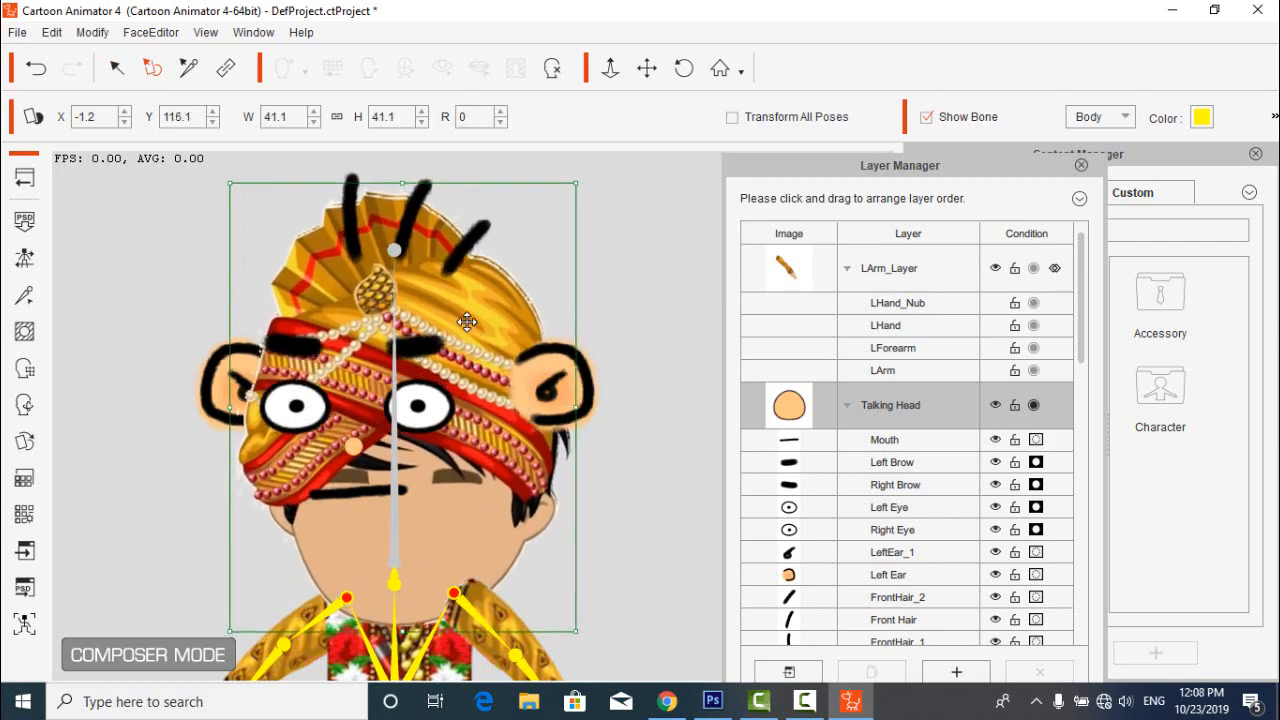
pyautogui.moveTo(467, 321); pyautogui.dragTo(468, 318)
pyautogui.click(691, 441)
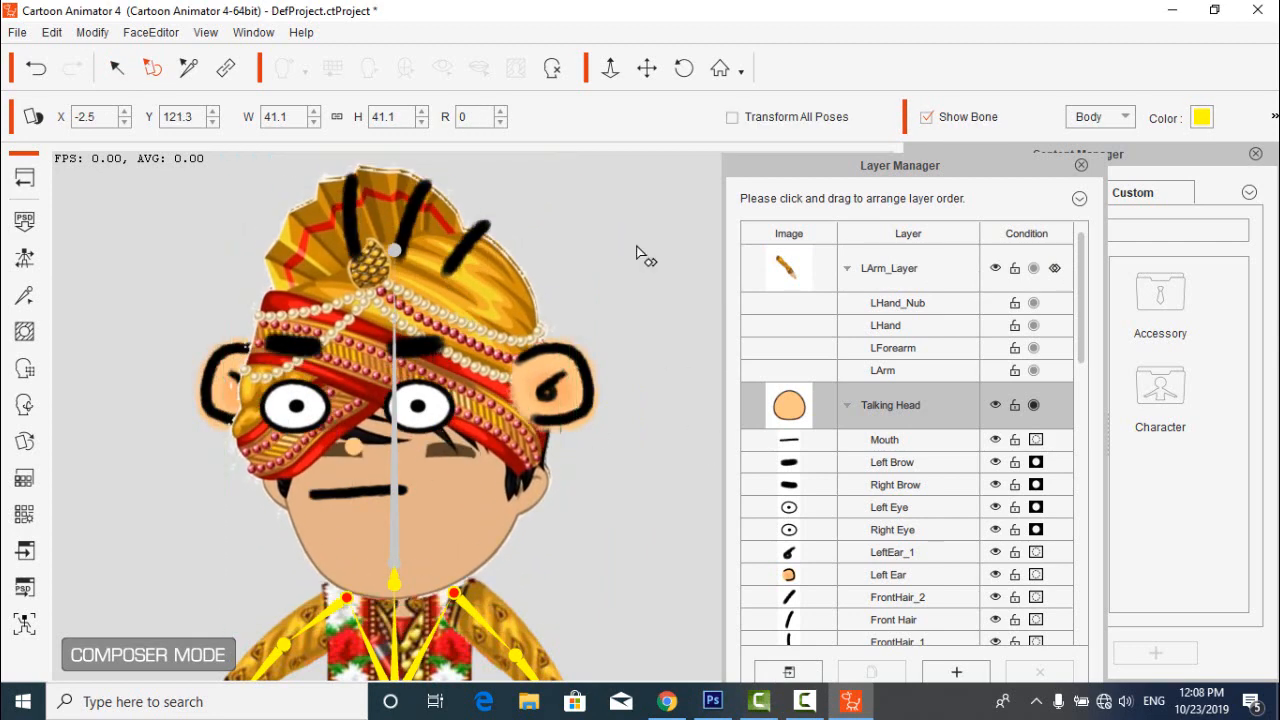
# Shrink the mouth to about 22.8, lower it to about X -0.5, Y 82.5, and move both eyes down onto the bare face.
pyautogui.click(646, 68)
pyautogui.scroll(-5, 611, 337)
pyautogui.scroll(5, 577, 404)
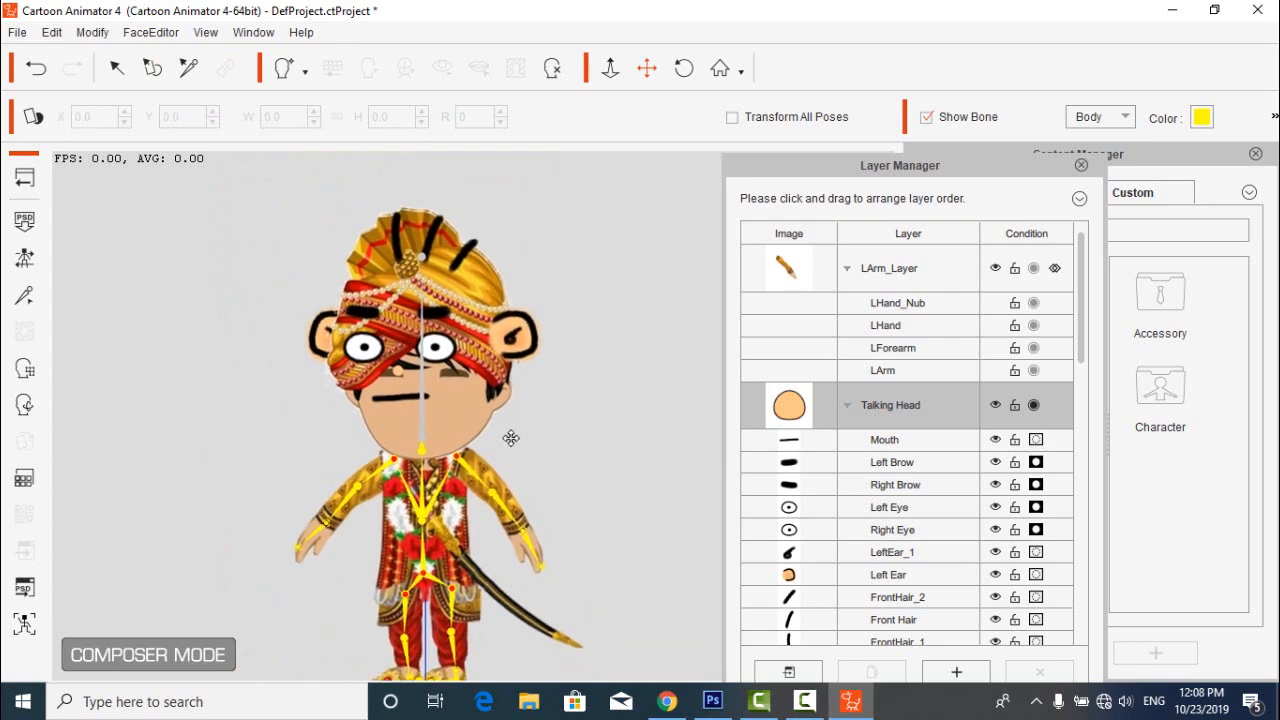
pyautogui.click(885, 441)
pyautogui.moveTo(365, 375); pyautogui.dragTo(432, 470)
pyautogui.click(152, 68)
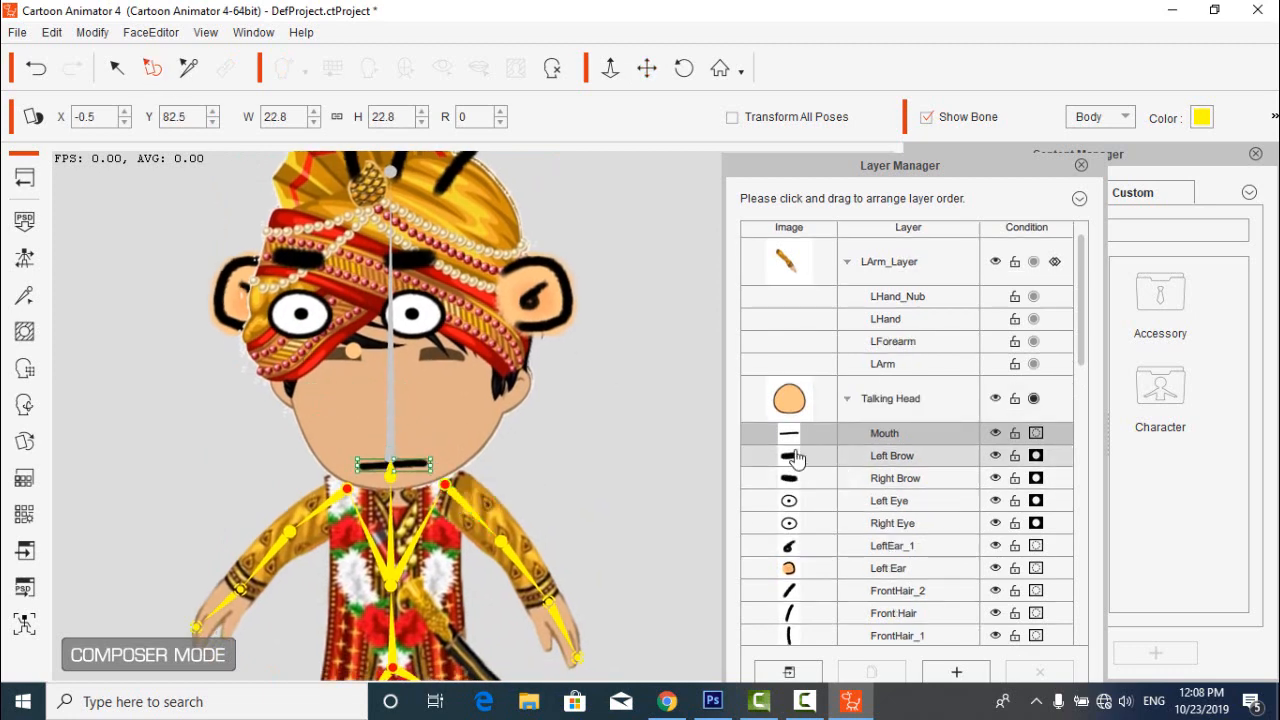
pyautogui.moveTo(423, 315); pyautogui.dragTo(450, 388)
pyautogui.moveTo(308, 327); pyautogui.dragTo(339, 387)
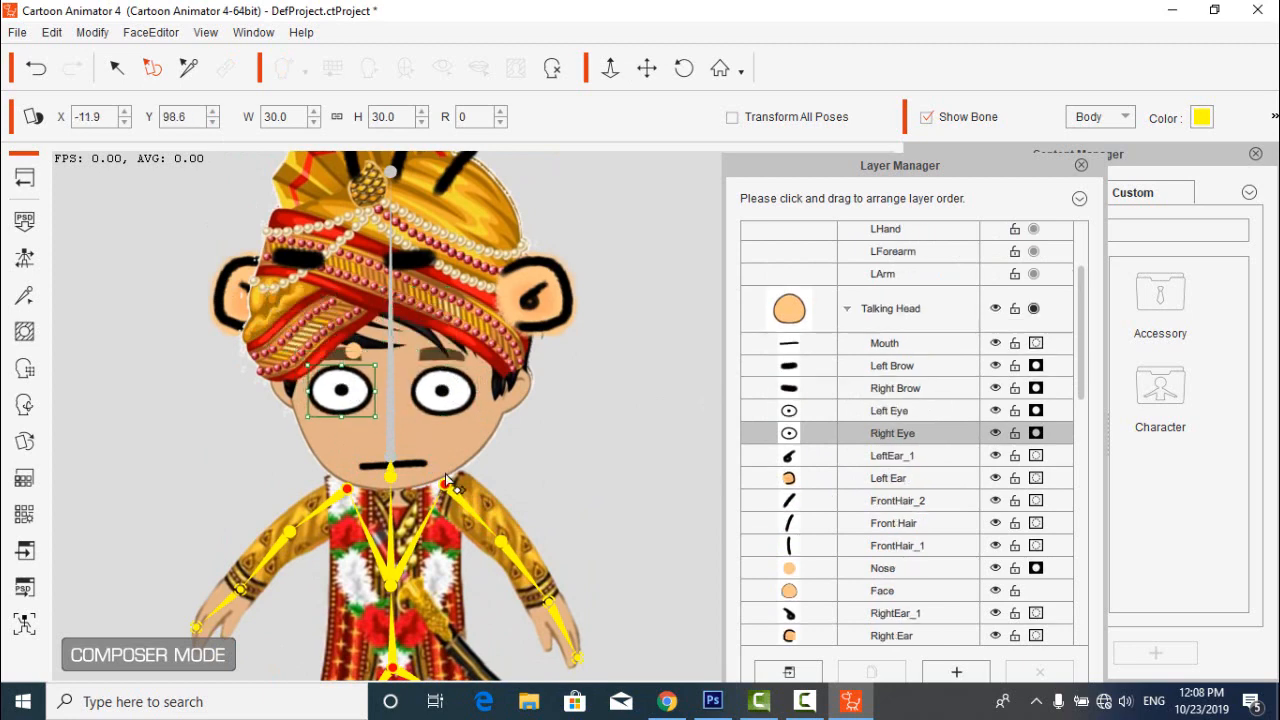
# Delete the template's ear sprites: Left Ear, LeftEar_1, Right Ear and RightEar_1.
pyautogui.moveTo(549, 336); pyautogui.dragTo(591, 333)
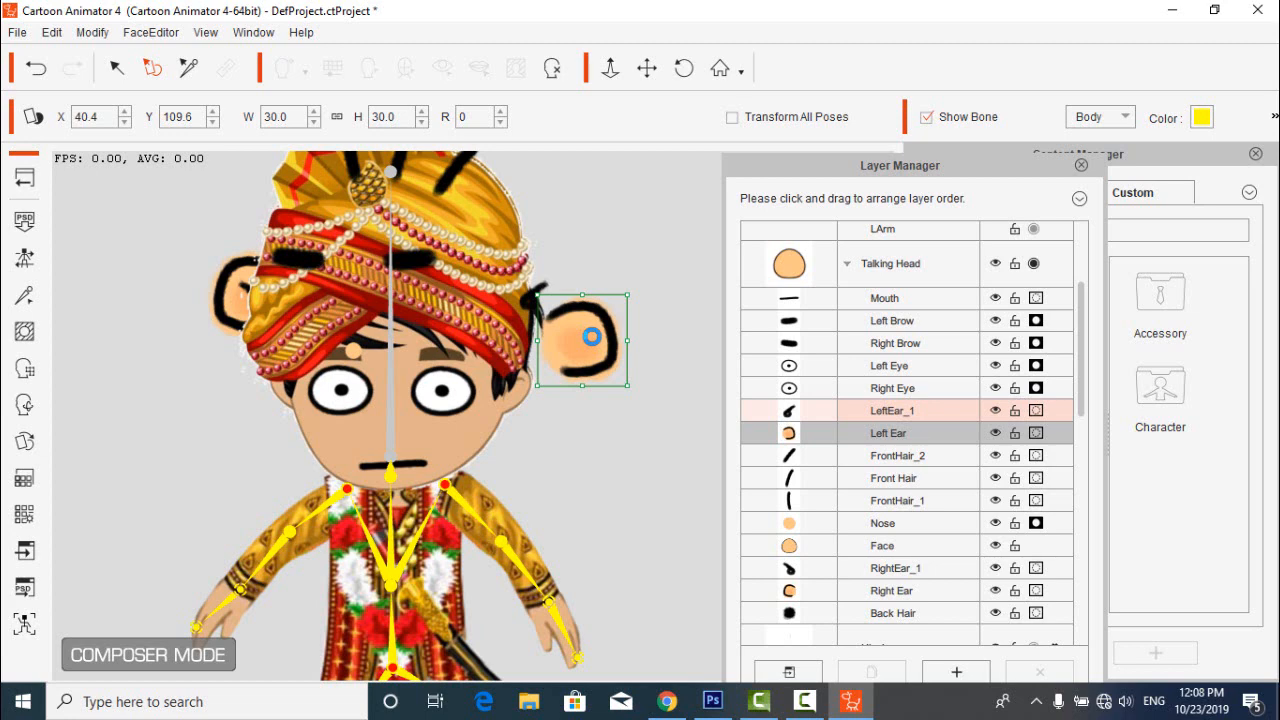
pyautogui.press('Delete')
pyautogui.click(537, 300)
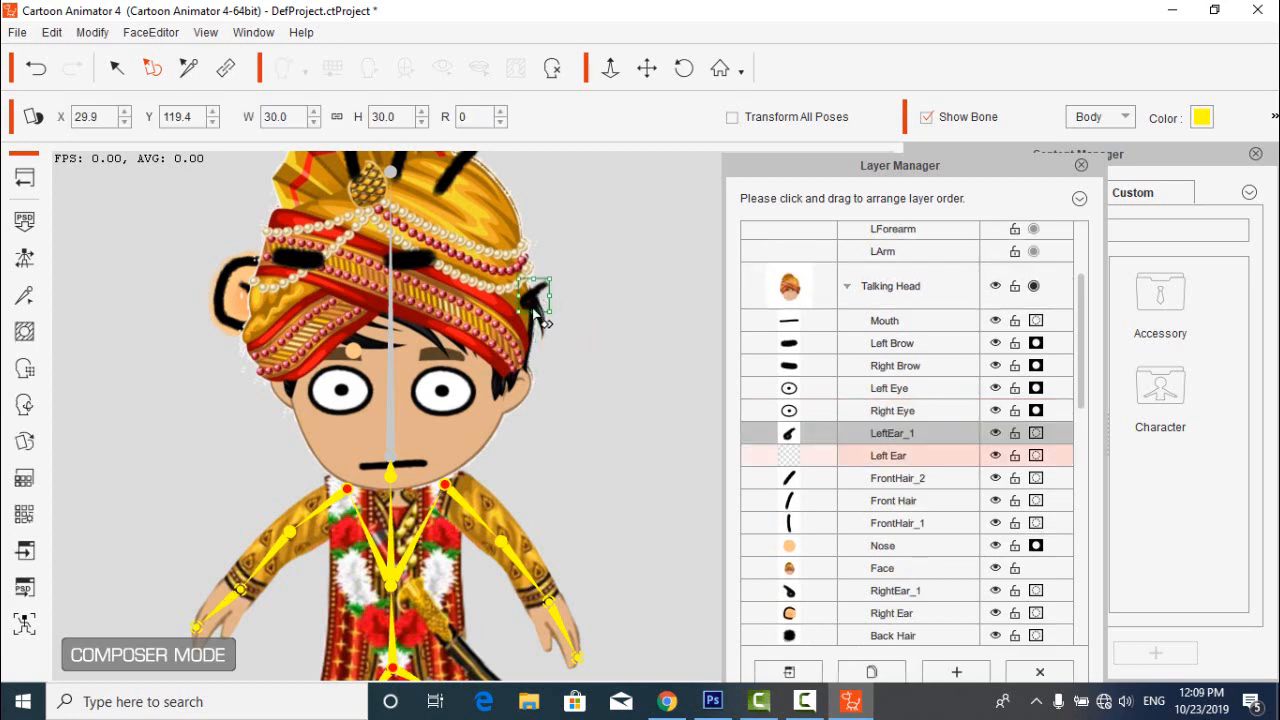
pyautogui.press('Delete')
pyautogui.click(235, 290)
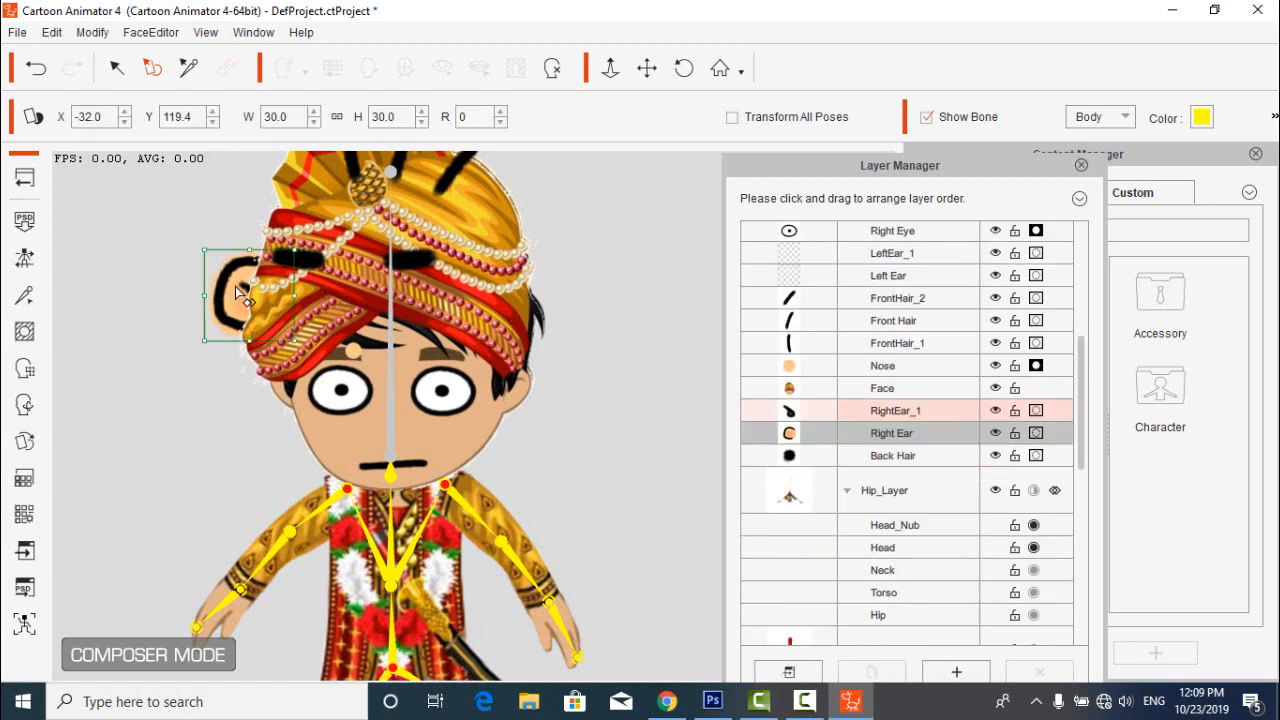
pyautogui.press('Delete')
pyautogui.click(245, 288)
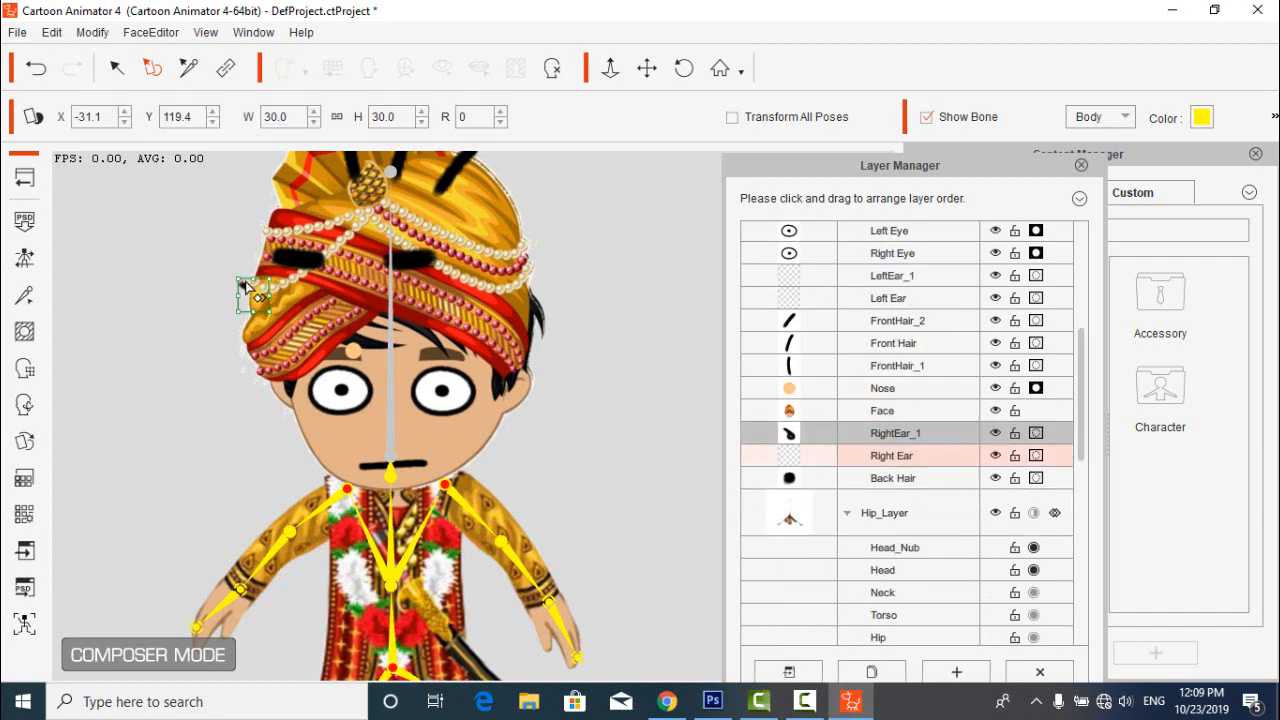
pyautogui.press('Delete')
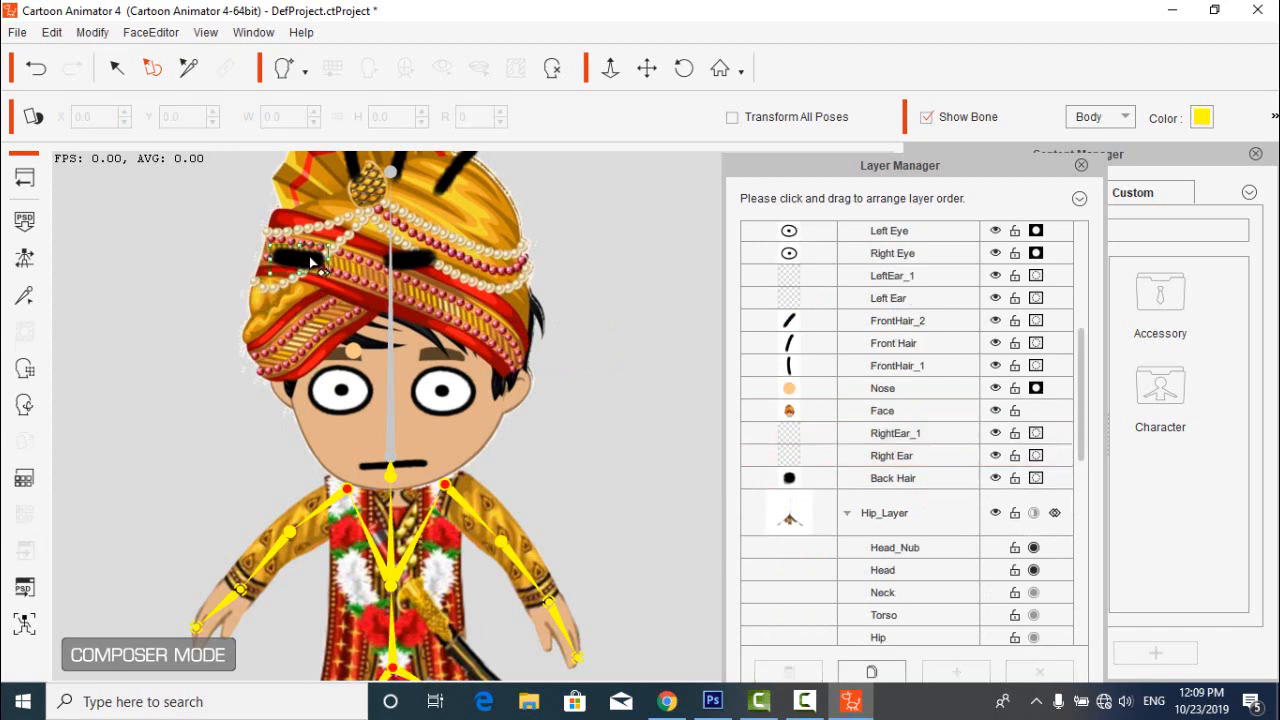
# Remove the template's black left and right brow sprites and lower the nose to just above the mouth.
pyautogui.click(310, 262)
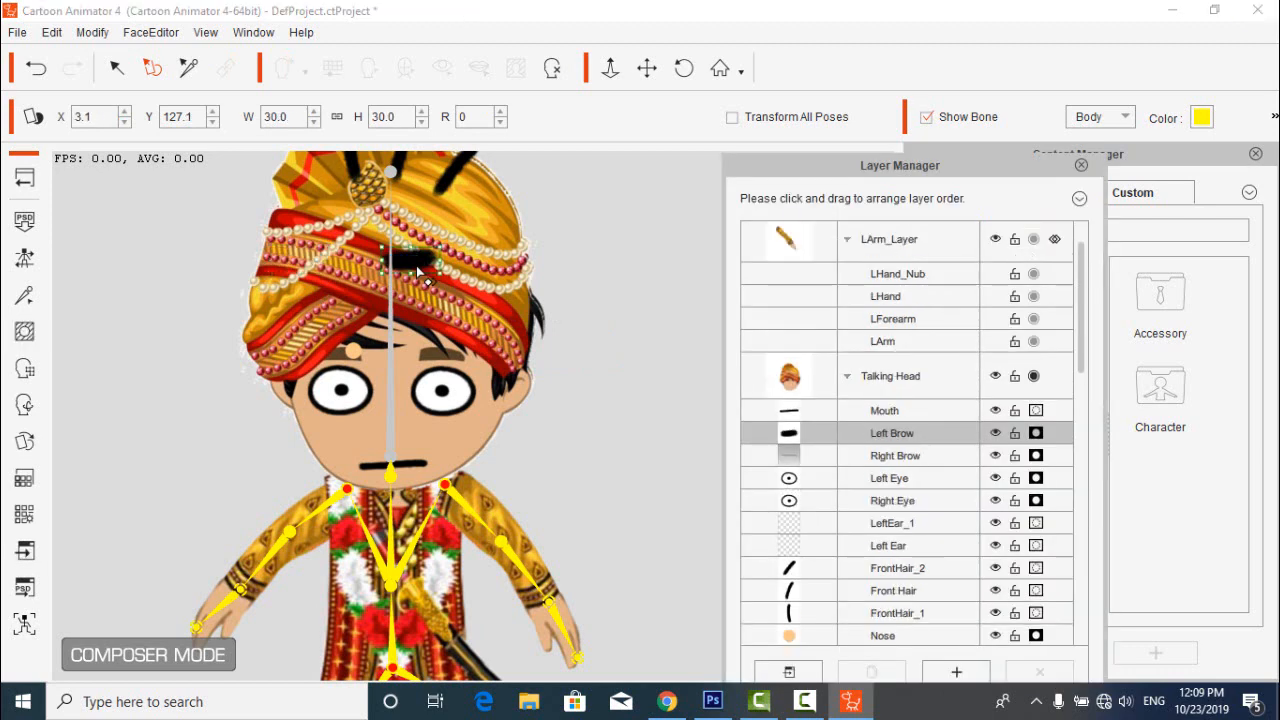
pyautogui.click(354, 356)
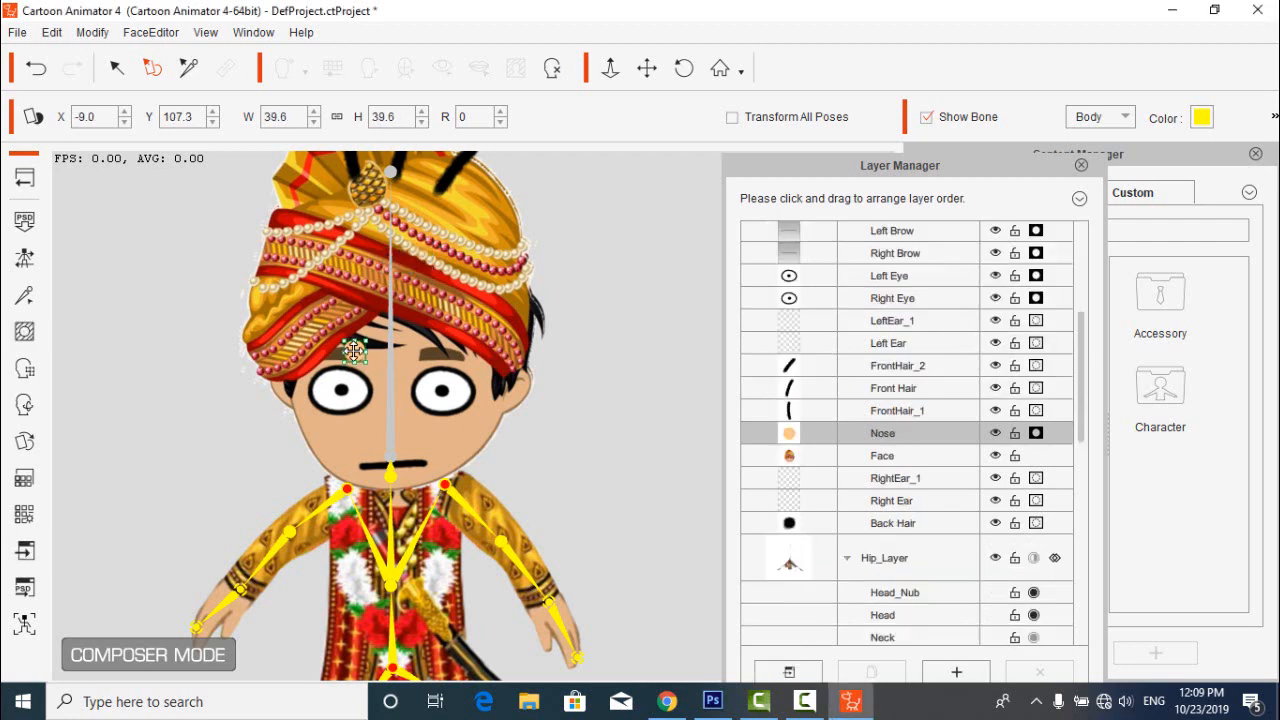
pyautogui.moveTo(354, 352); pyautogui.dragTo(393, 433)
# Delete the three front hair strands over the turban: FrontHair_2, Front Hair and FrontHair_1.
pyautogui.click(443, 174)
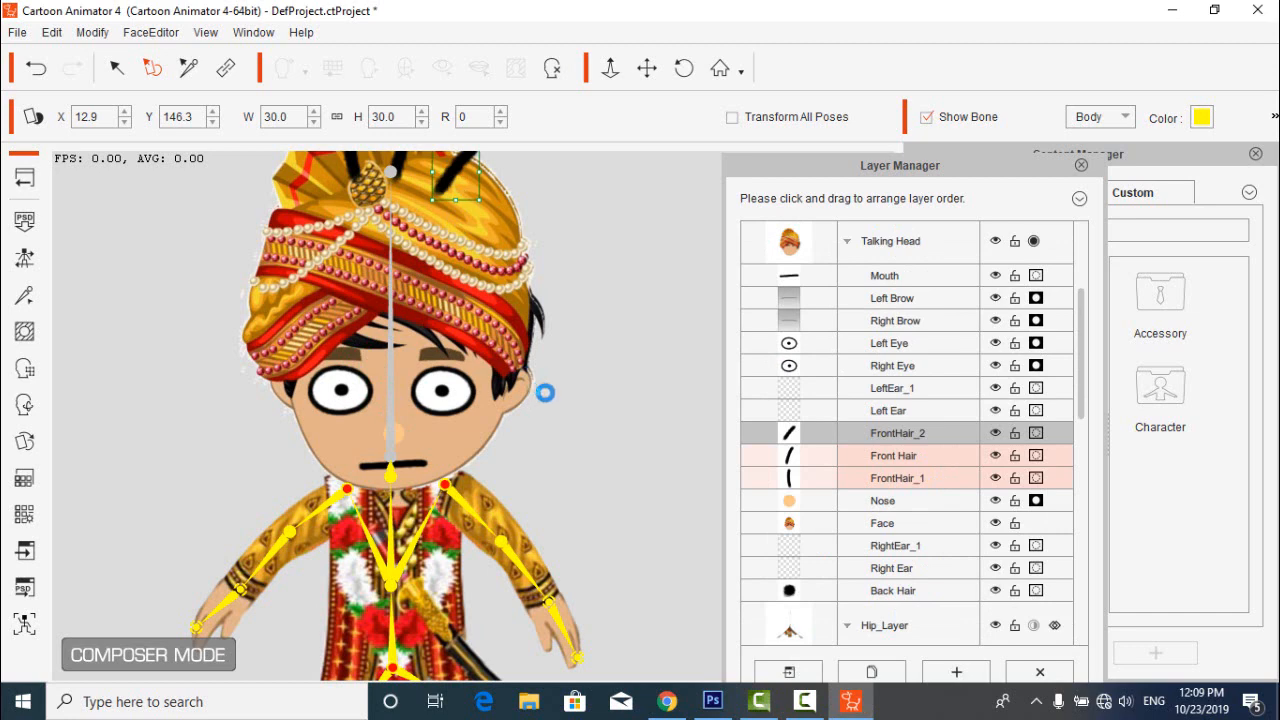
pyautogui.click(654, 403)
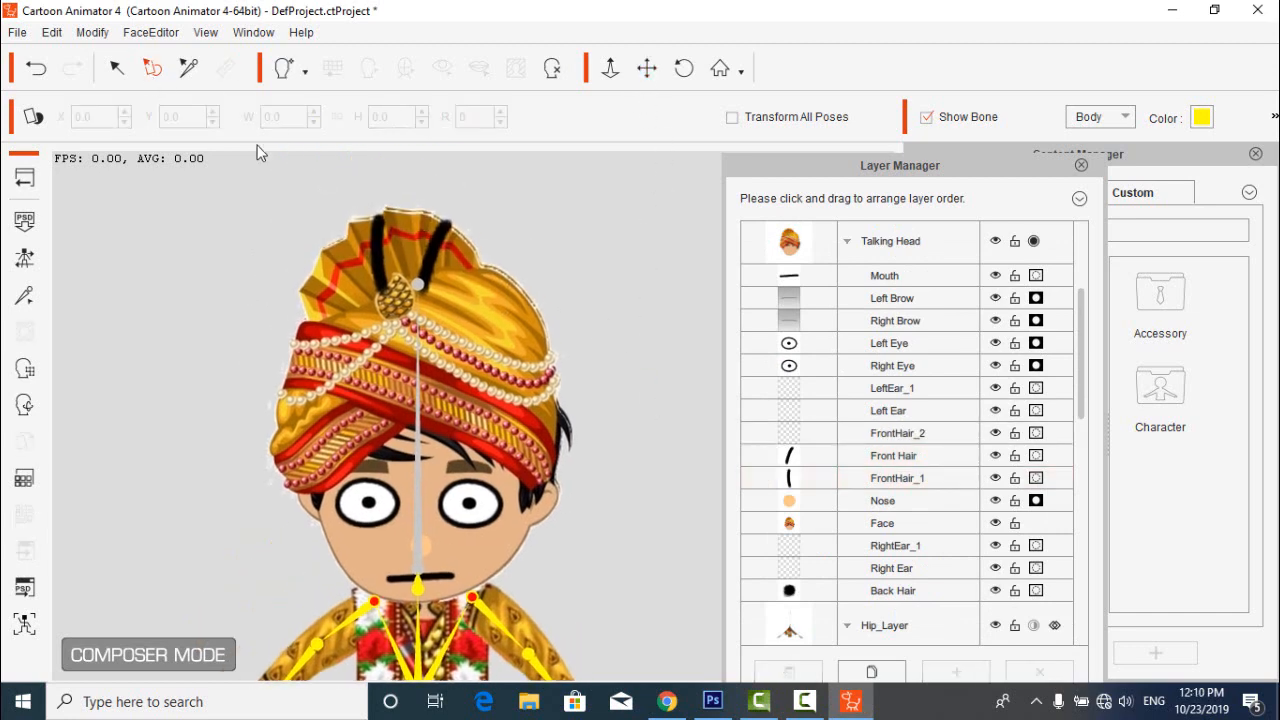
pyautogui.click(440, 262)
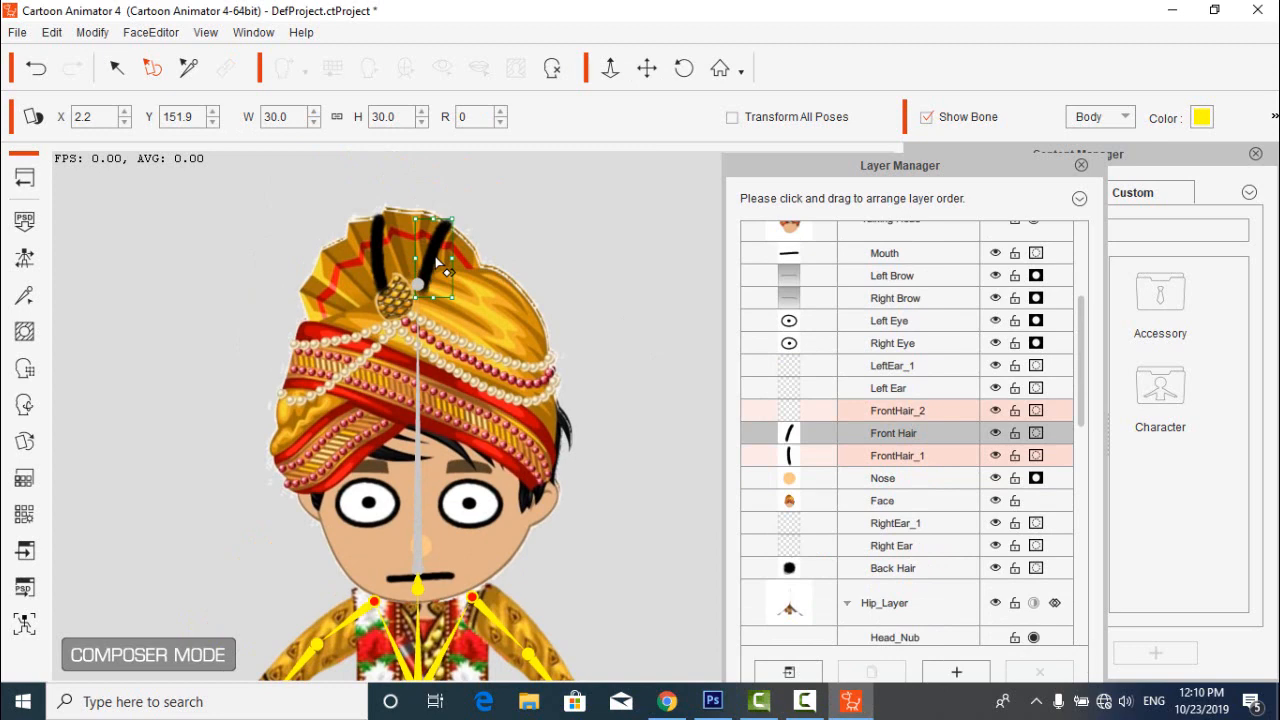
pyautogui.click(379, 260)
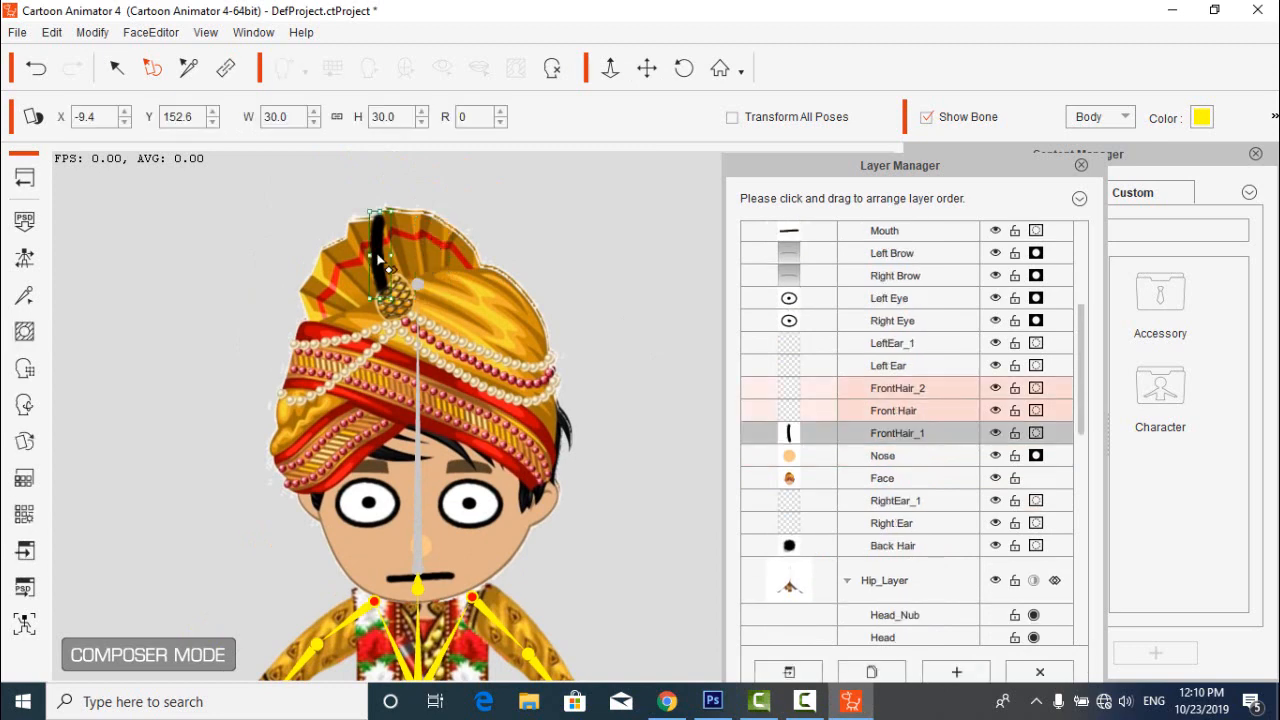
pyautogui.click(512, 256)
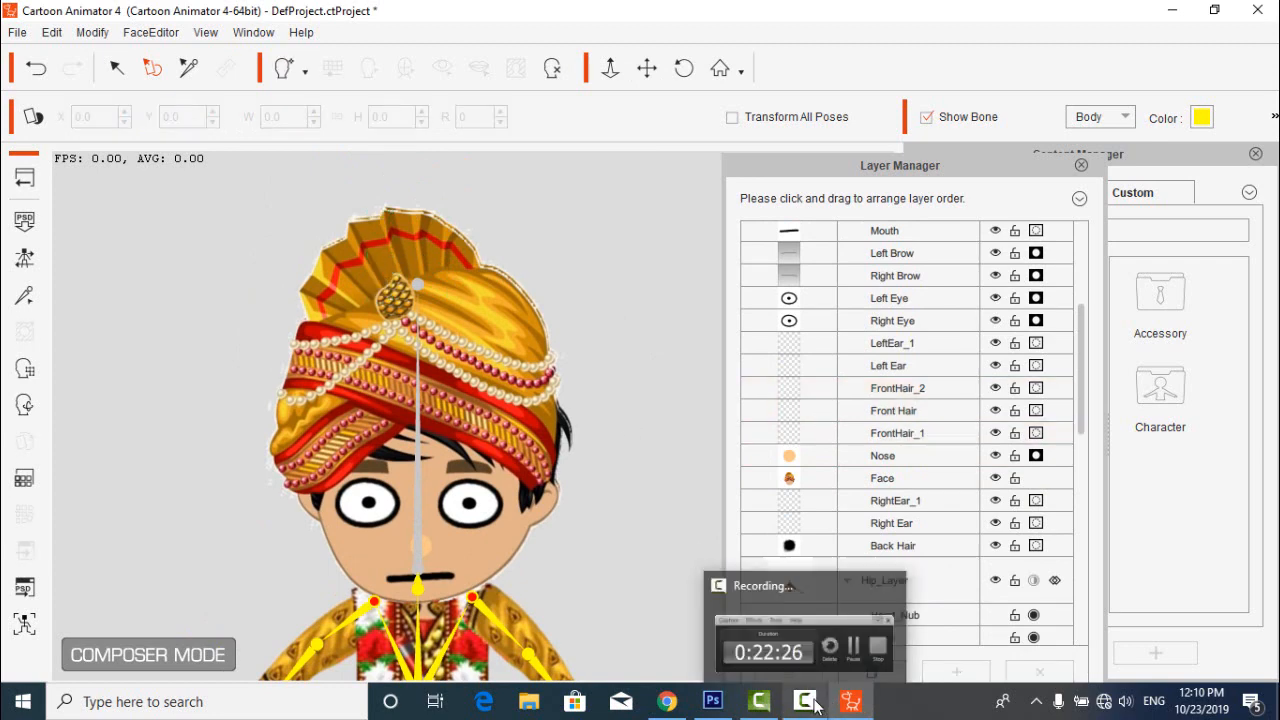
# Open the Right Eye's sprite image in Photoshop and close the finished turbaned head document.
pyautogui.click(789, 322)
pyautogui.click(789, 672)
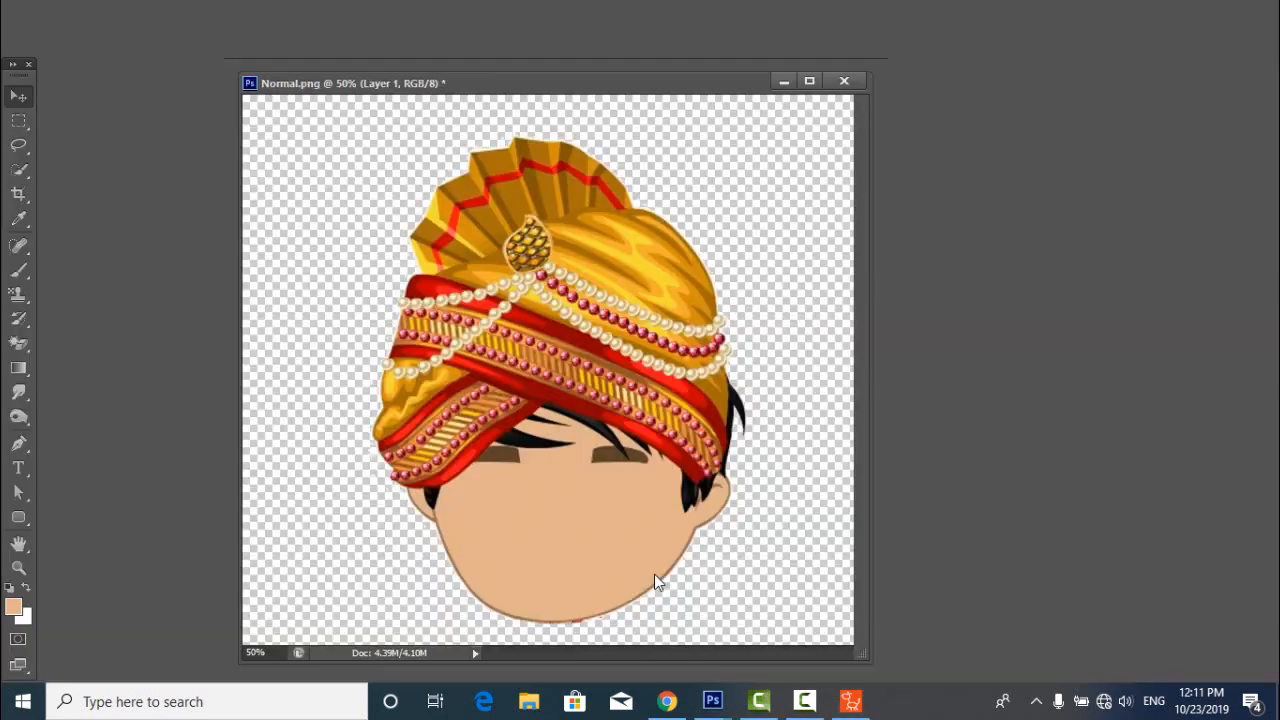
pyautogui.moveTo(578, 105); pyautogui.dragTo(752, 158)
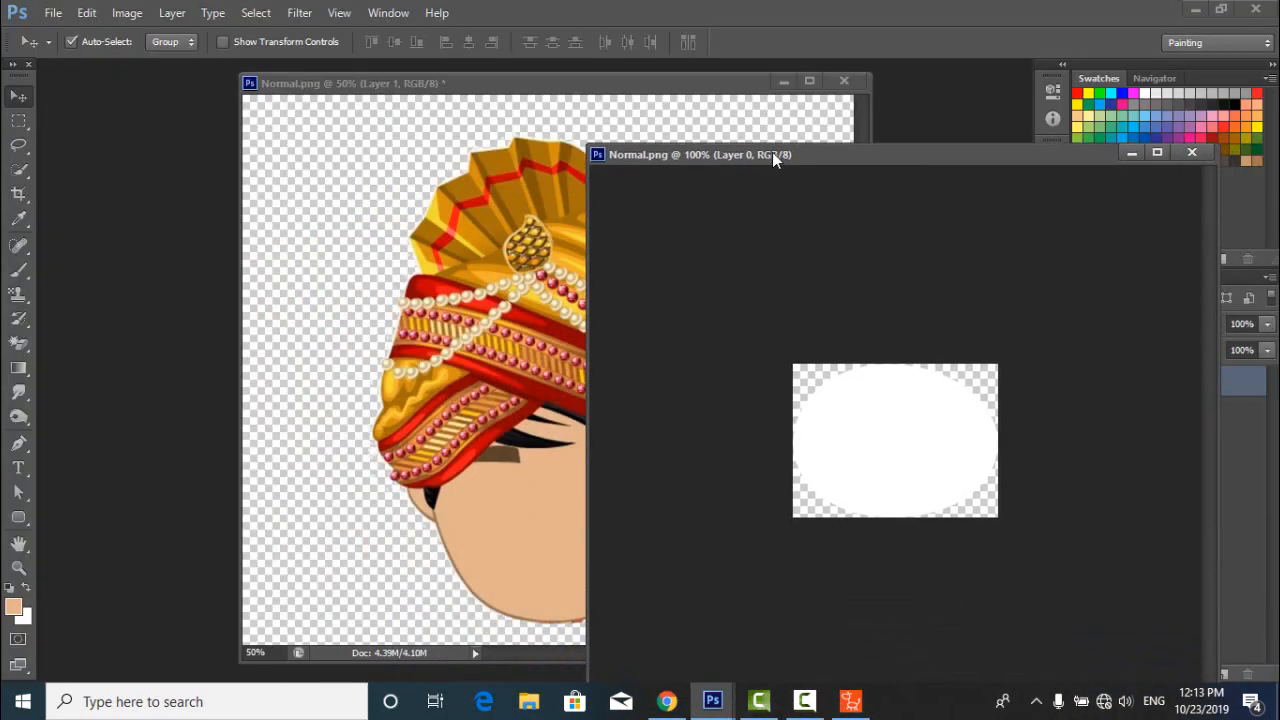
pyautogui.moveTo(802, 160); pyautogui.dragTo(778, 156)
pyautogui.click(845, 82)
pyautogui.click(569, 274)
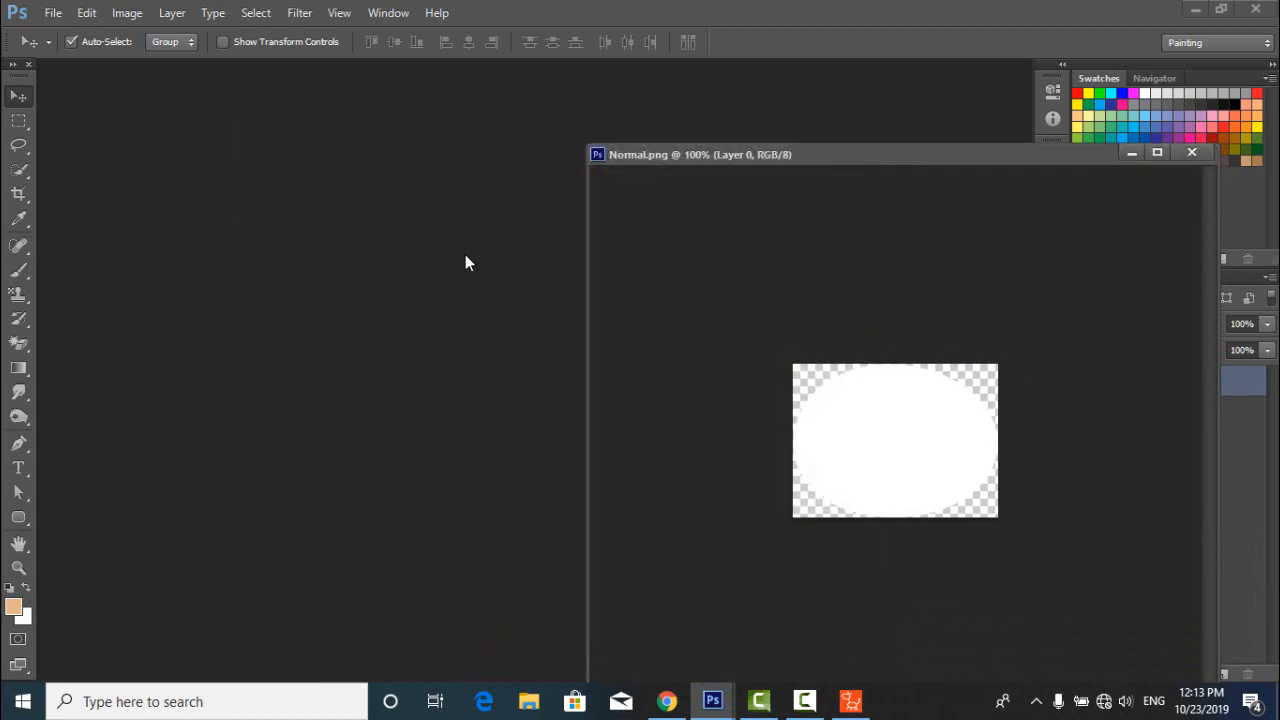
pyautogui.hotkey('ctrl', 'o')
pyautogui.click(87, 232)
pyautogui.scroll(-10, 370, 318)
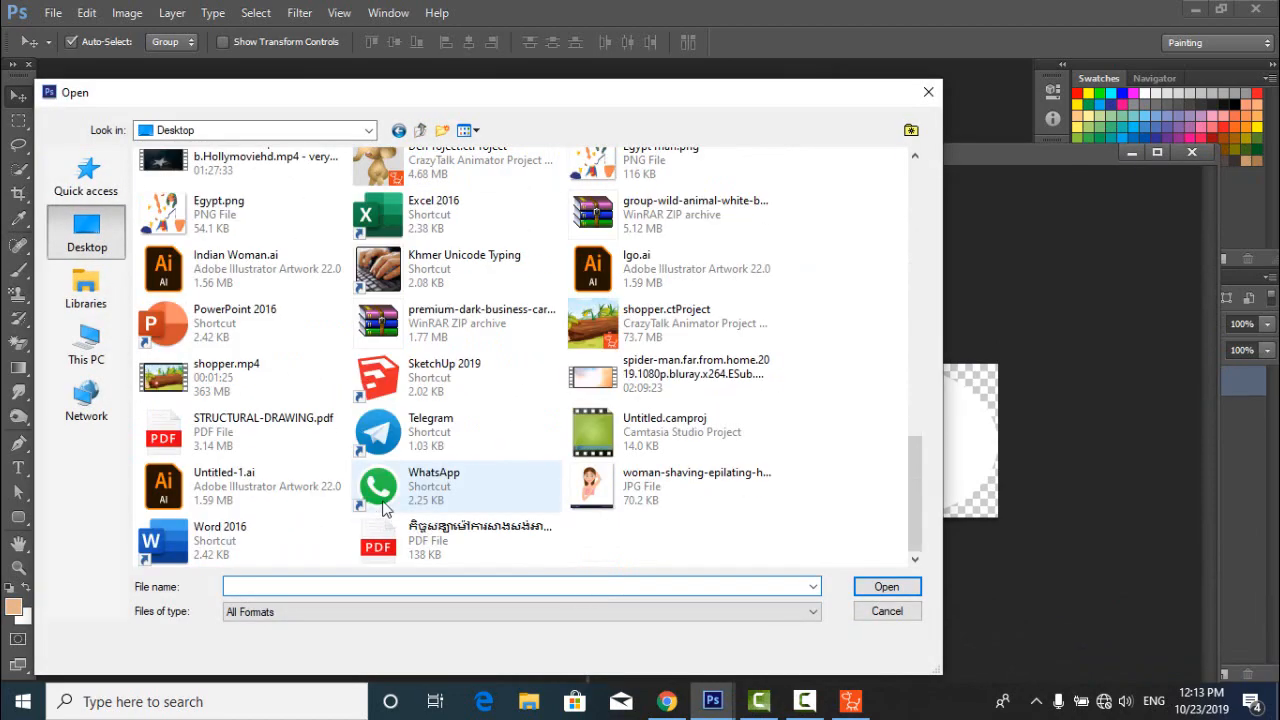
pyautogui.scroll(10, 385, 510)
pyautogui.scroll(-10, 385, 510)
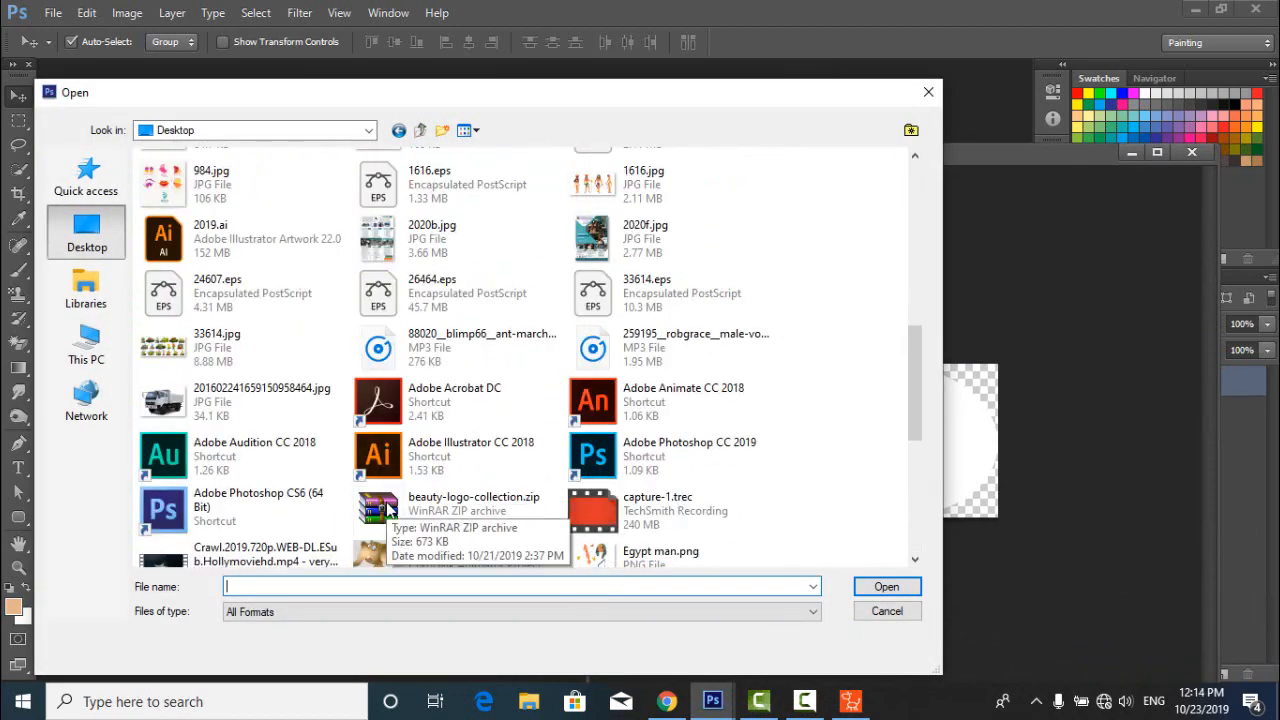
pyautogui.scroll(10, 294, 325)
pyautogui.moveTo(915, 237); pyautogui.dragTo(914, 334)
pyautogui.doubleClick(690, 300)
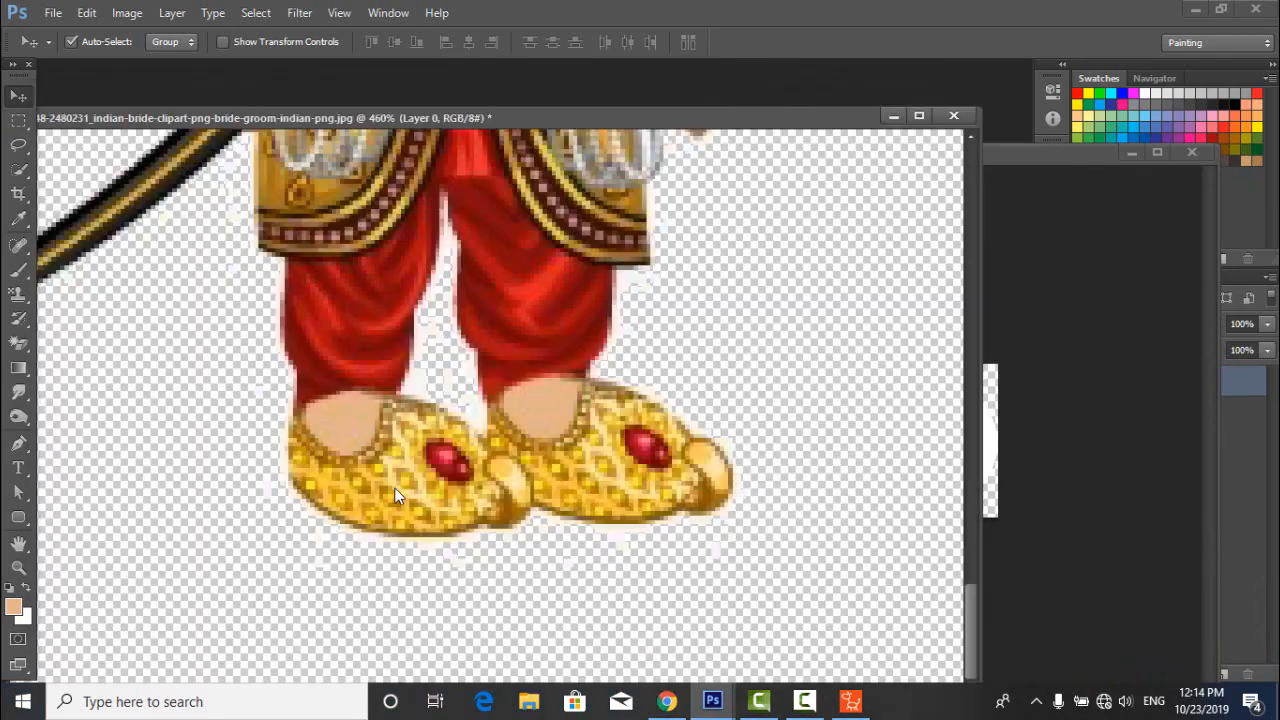
pyautogui.scroll(7, 560, 437)
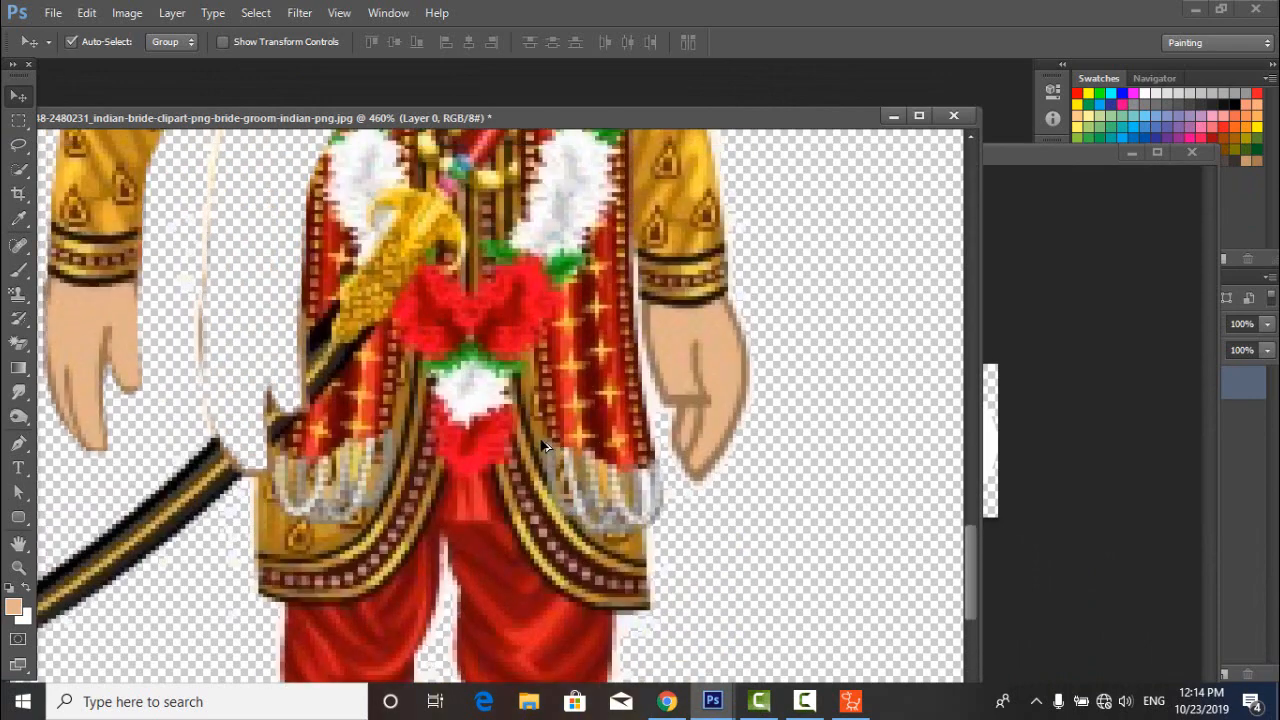
pyautogui.scroll(-10, 545, 448)
pyautogui.scroll(3, 505, 457)
pyautogui.scroll(2, 410, 332)
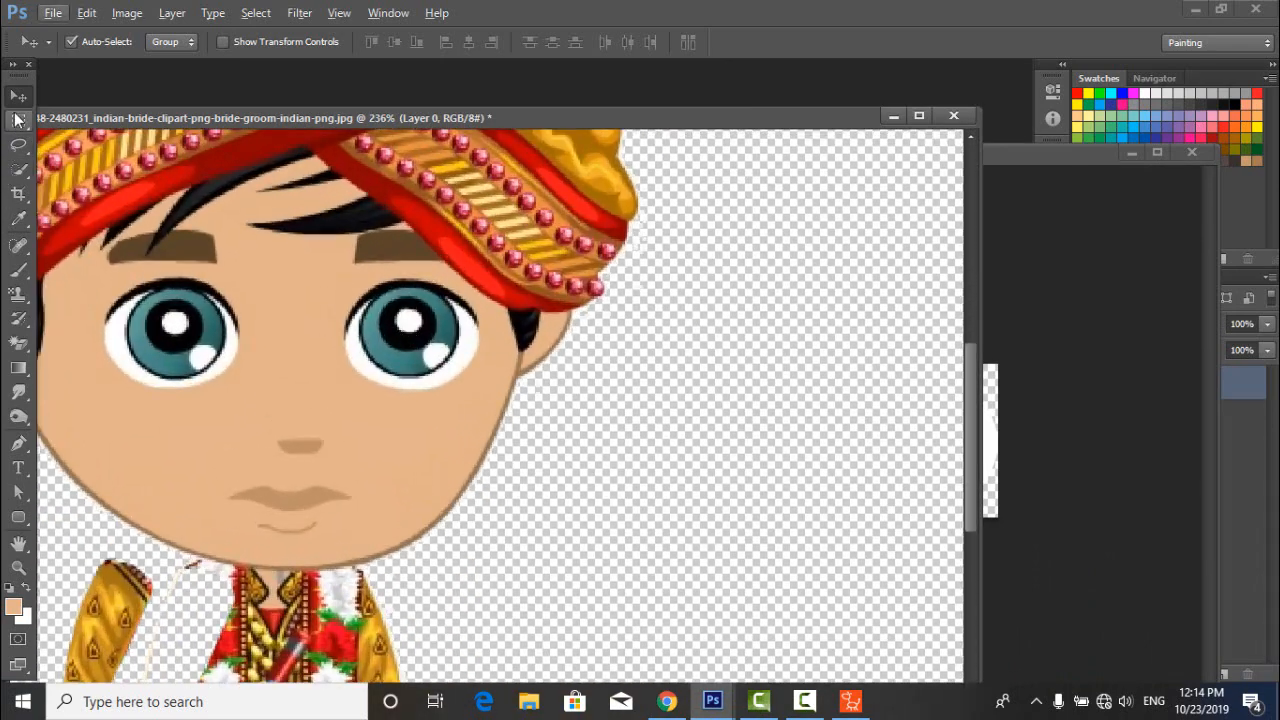
# Select the eye on the right side of the groom's face with the Elliptical Marquee and copy it onto the white eye in Normal.png.
pyautogui.click(16, 119)
pyautogui.scroll(1, 380, 350)
pyautogui.moveTo(327, 262); pyautogui.dragTo(505, 395)
pyautogui.press('v')
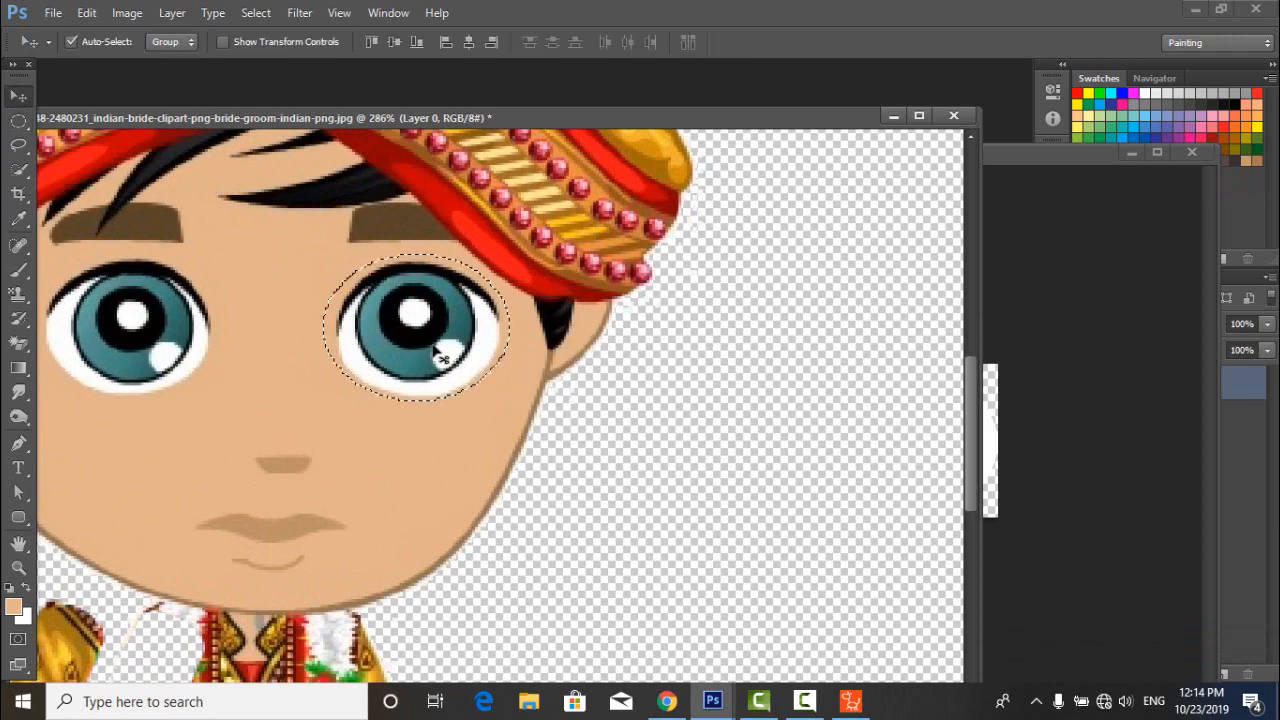
pyautogui.moveTo(433, 348); pyautogui.dragTo(1048, 476)
pyautogui.moveTo(885, 451); pyautogui.dragTo(888, 450)
pyautogui.click(891, 115)
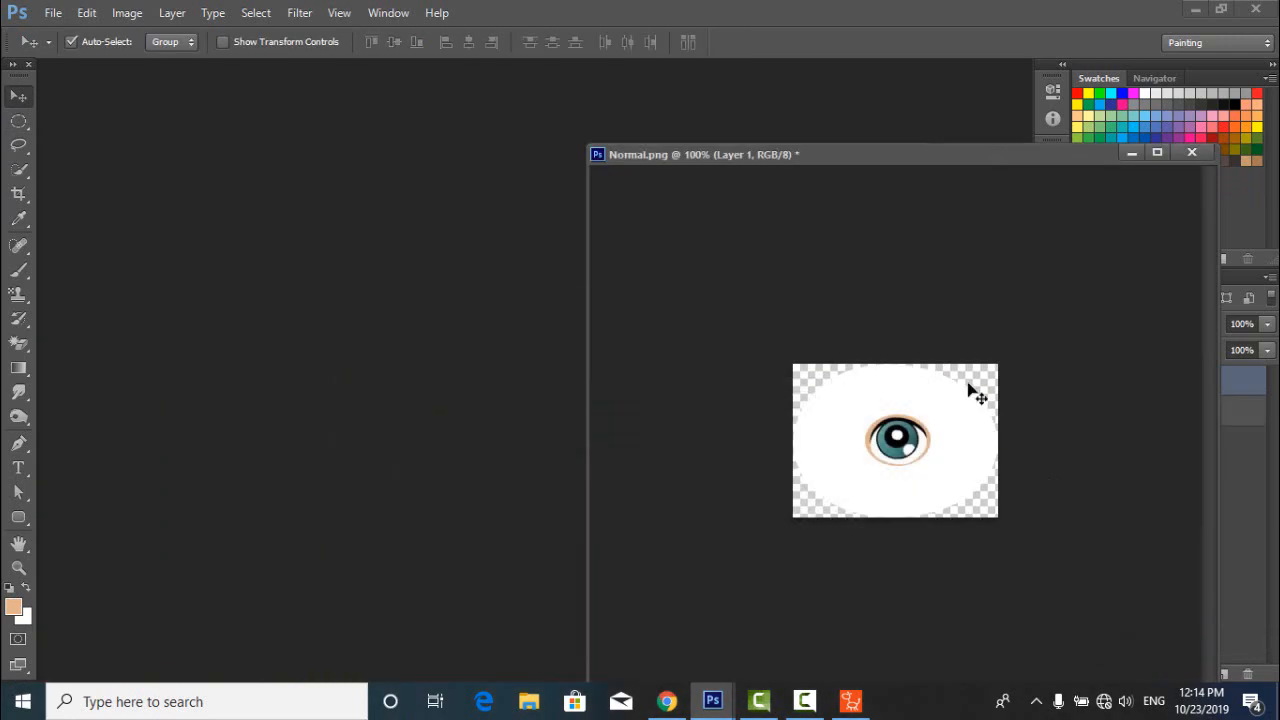
pyautogui.moveTo(923, 154); pyautogui.dragTo(631, 100)
pyautogui.moveTo(605, 398); pyautogui.dragTo(690, 452)
pyautogui.hotkey('ctrl', 't')
pyautogui.moveTo(713, 701)
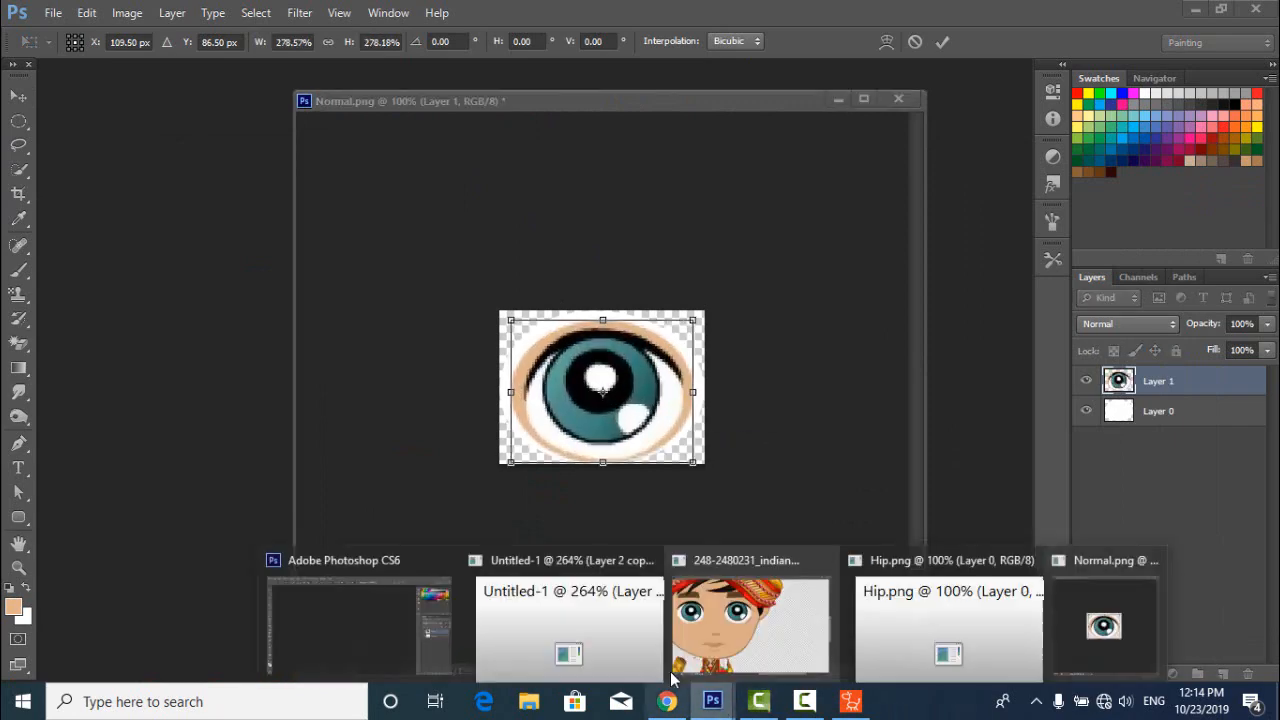
pyautogui.click(747, 627)
pyautogui.click(782, 101)
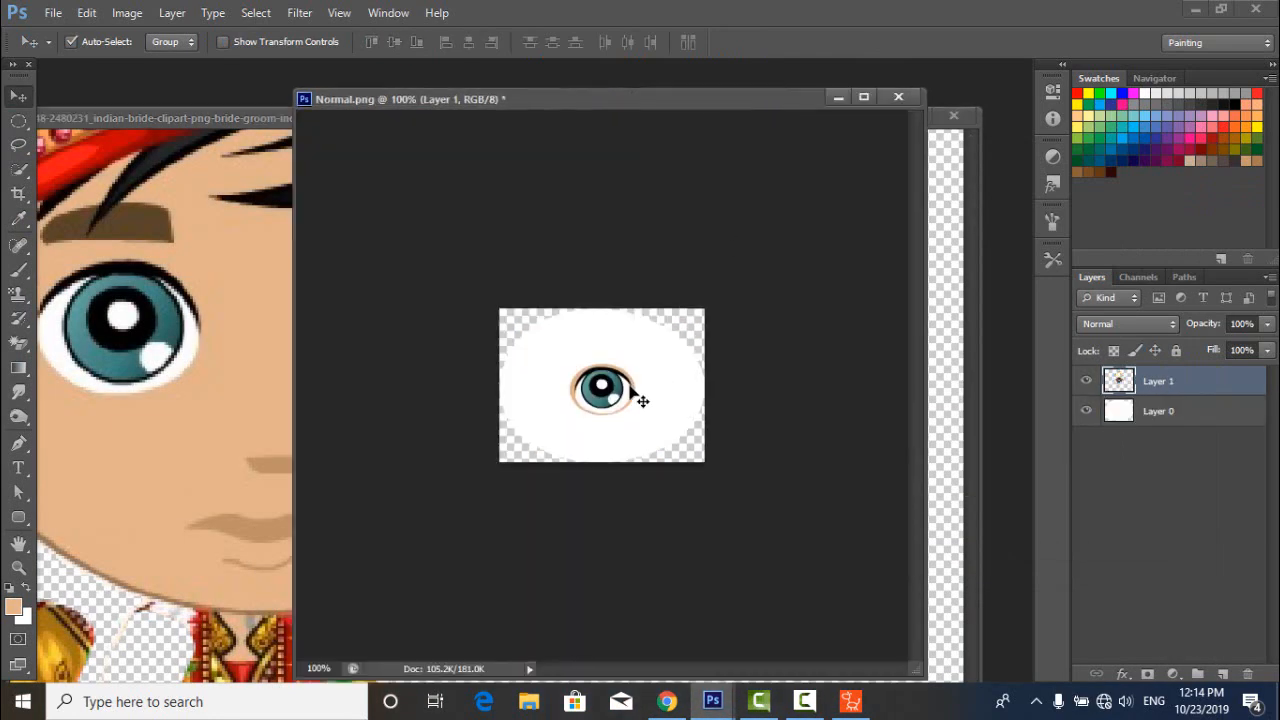
pyautogui.click(219, 121)
pyautogui.click(893, 116)
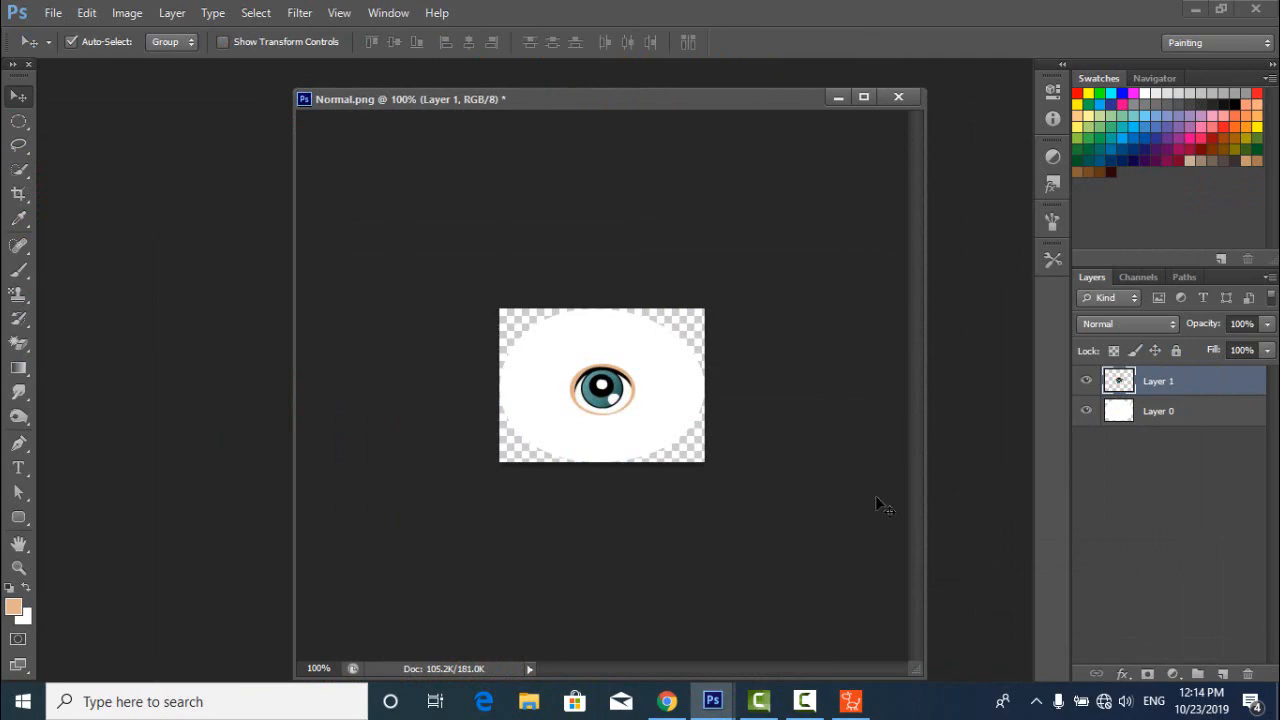
# Scale the pasted eye to about 287% so it fills the Normal.png canvas, and delete the white Layer 0.
pyautogui.hotkey('ctrl', 't')
pyautogui.moveTo(636, 416); pyautogui.dragTo(697, 455)
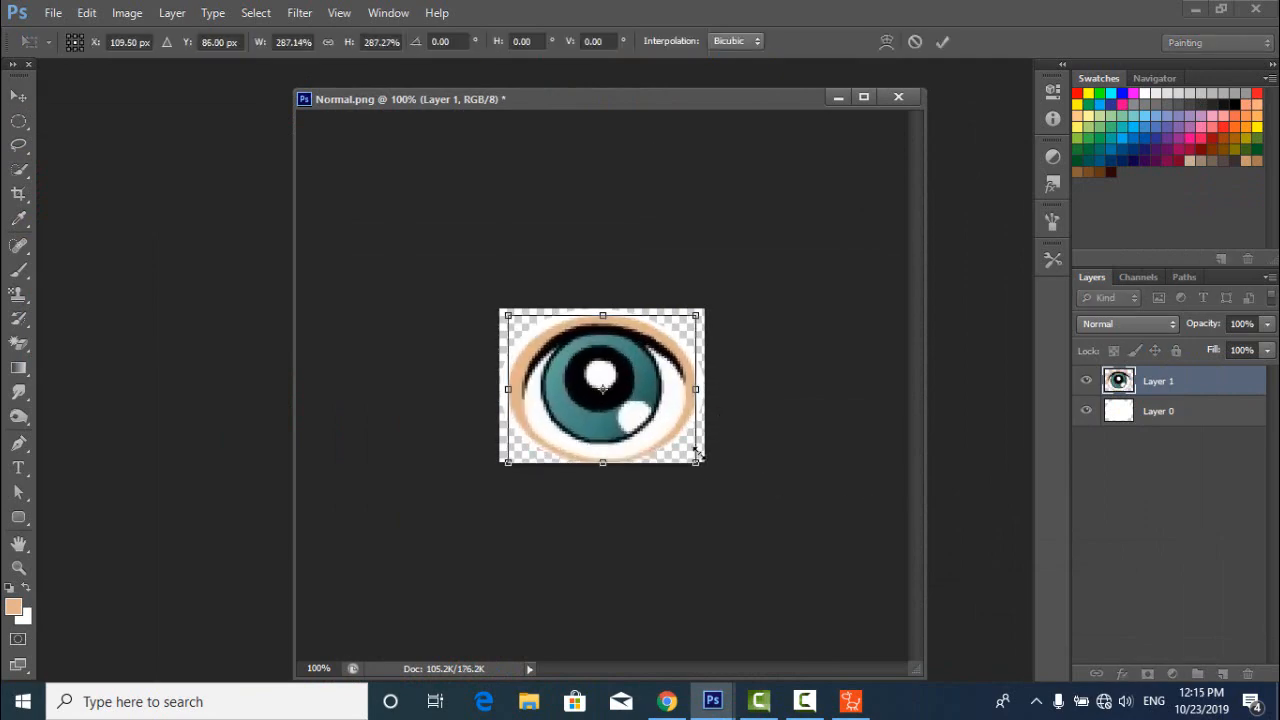
pyautogui.press('Return')
pyautogui.moveTo(1221, 412); pyautogui.dragTo(1247, 674)
# Save the eye image as a PNG over Normal.png in CTA4Temp and switch to Cartoon Animator.
pyautogui.click(53, 15)
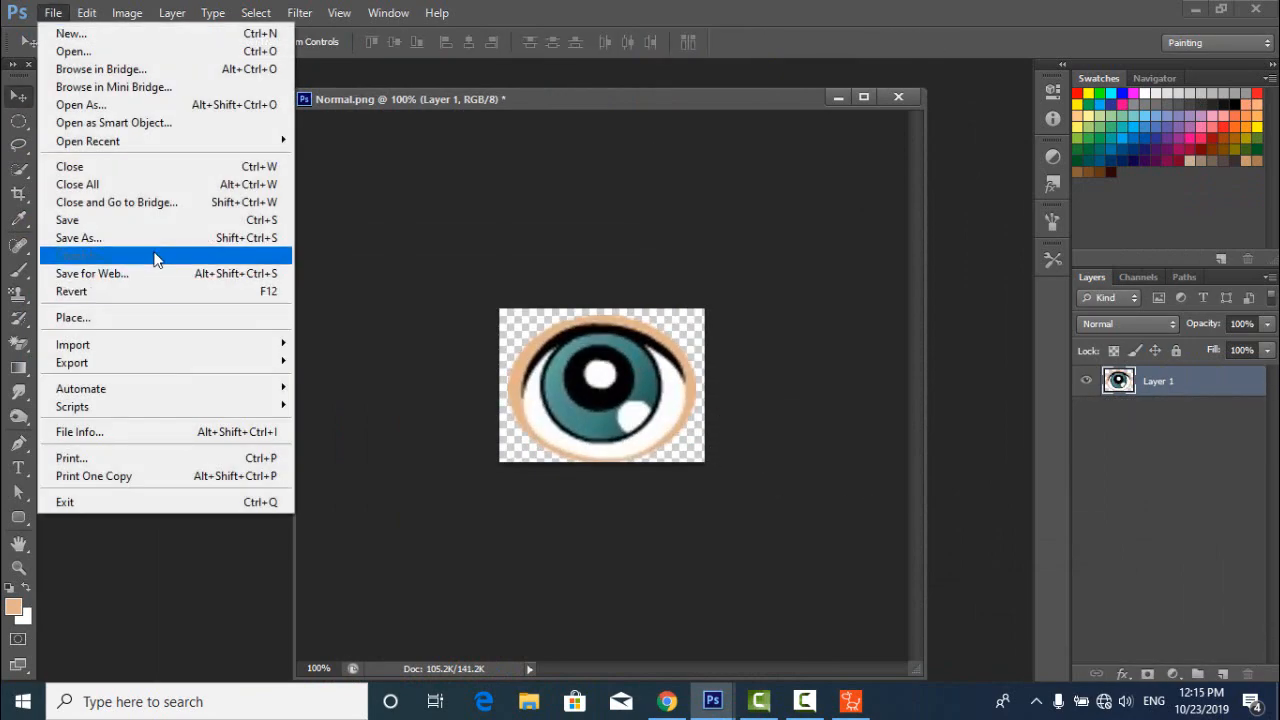
pyautogui.click(150, 238)
pyautogui.click(320, 451)
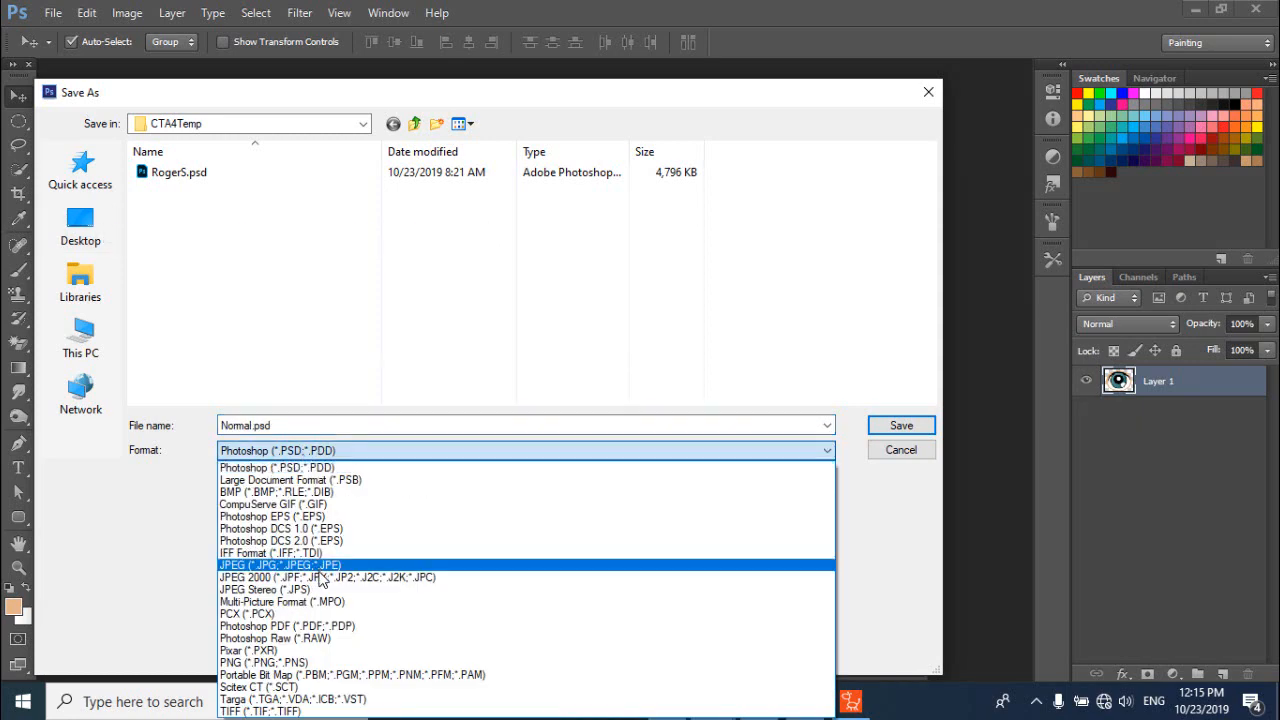
pyautogui.click(326, 665)
pyautogui.click(897, 426)
pyautogui.click(597, 281)
pyautogui.click(686, 214)
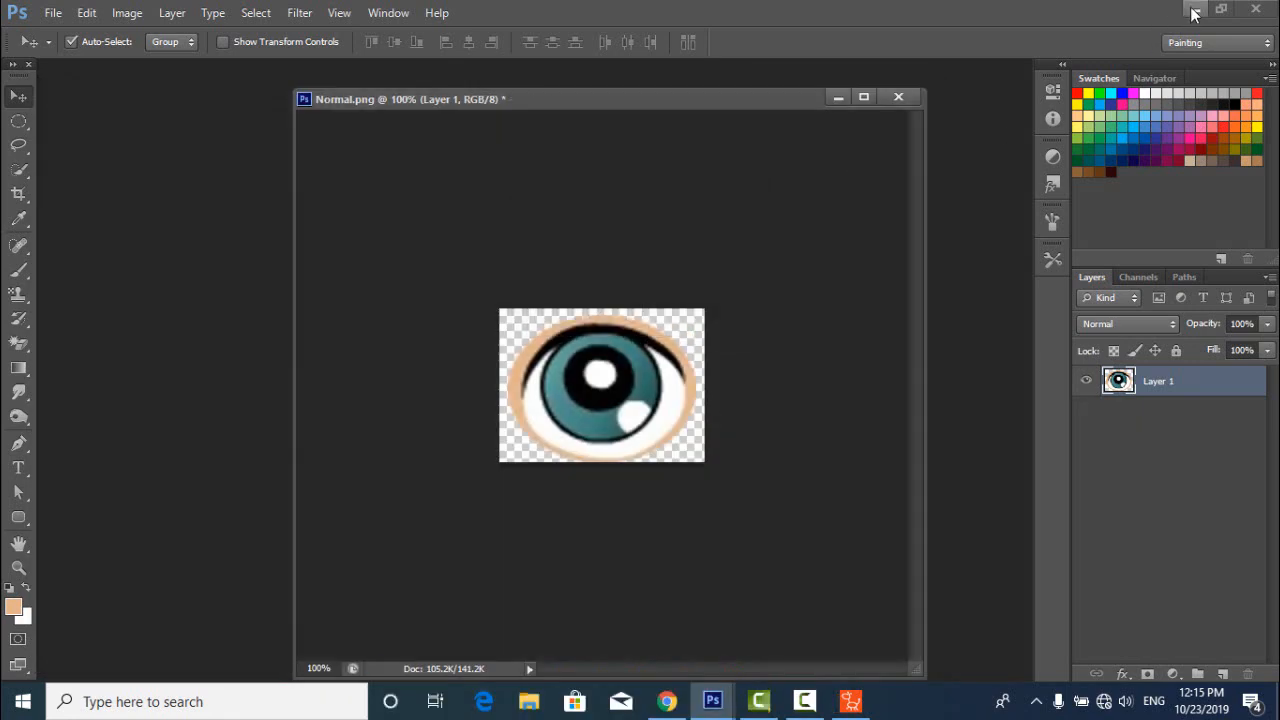
pyautogui.click(1193, 12)
pyautogui.click(850, 701)
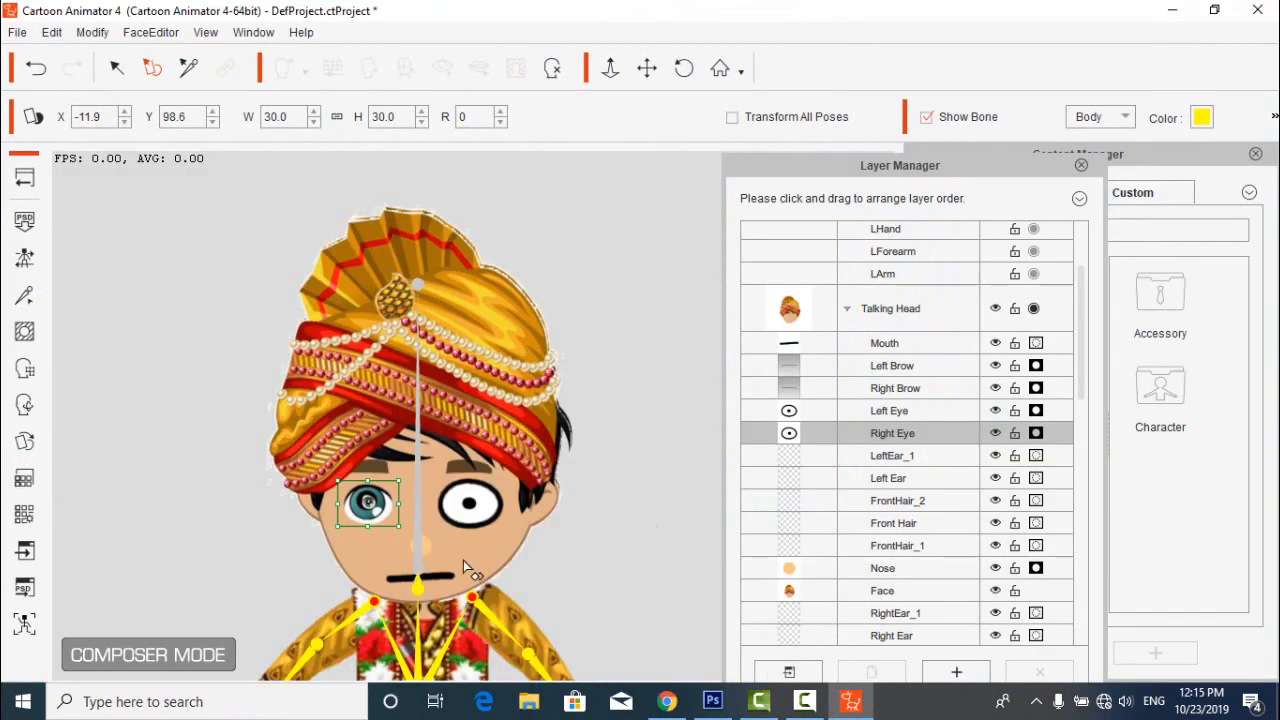
pyautogui.click(667, 701)
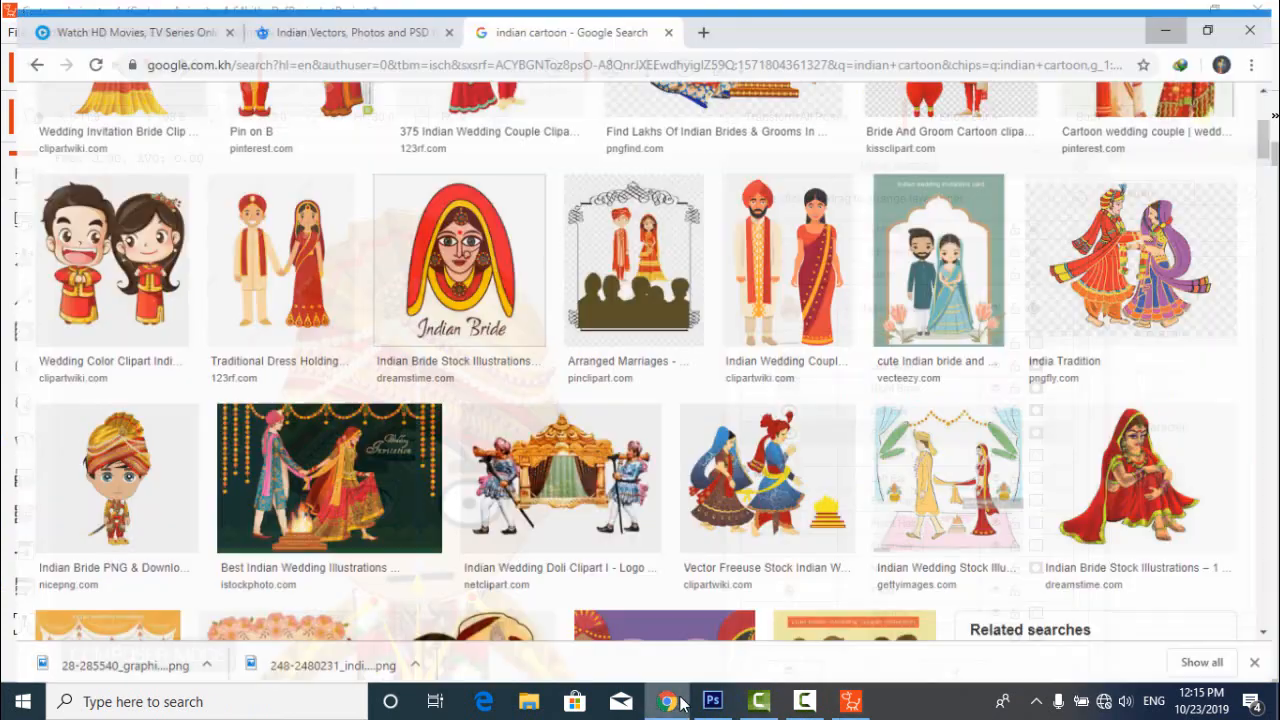
pyautogui.click(667, 701)
pyautogui.click(713, 701)
pyautogui.hotkey('ctrl', 'o')
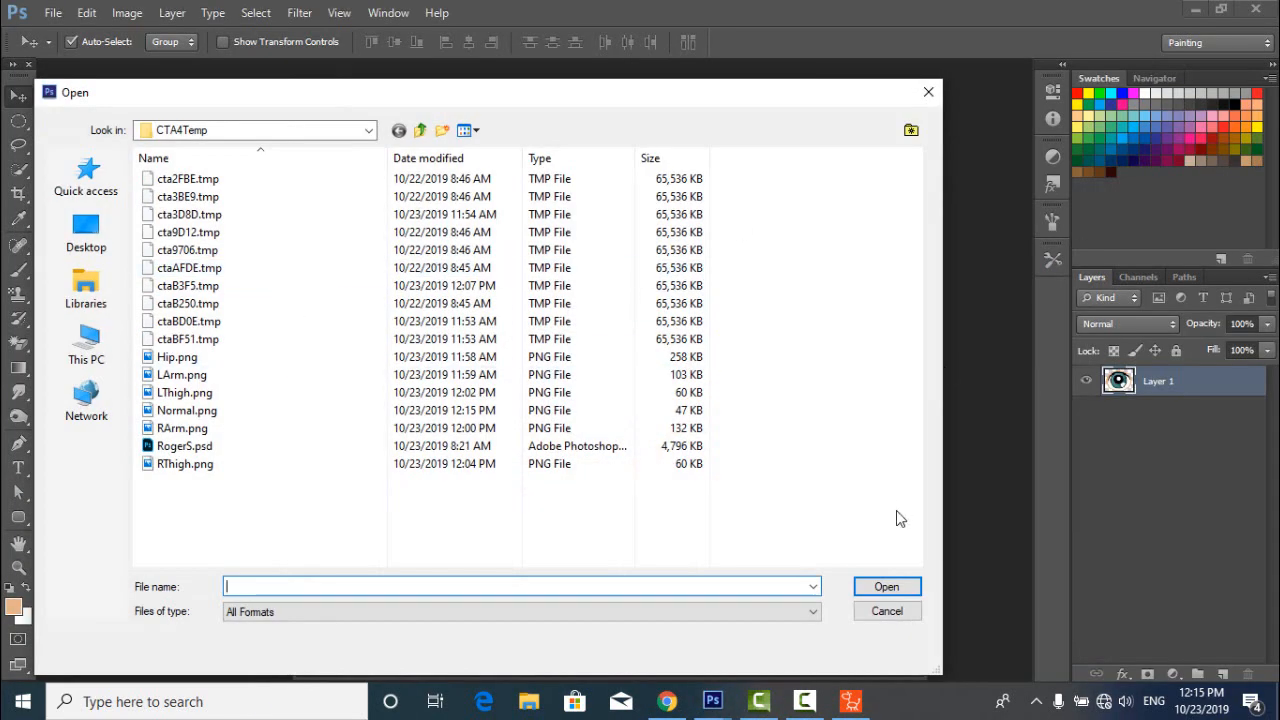
pyautogui.click(886, 610)
# Close the Untitled-1 leg document in Photoshop without saving, then deselect the eye in the groom picture and minimize it.
pyautogui.moveTo(713, 700)
pyautogui.hotkey('ctrl', 'w')
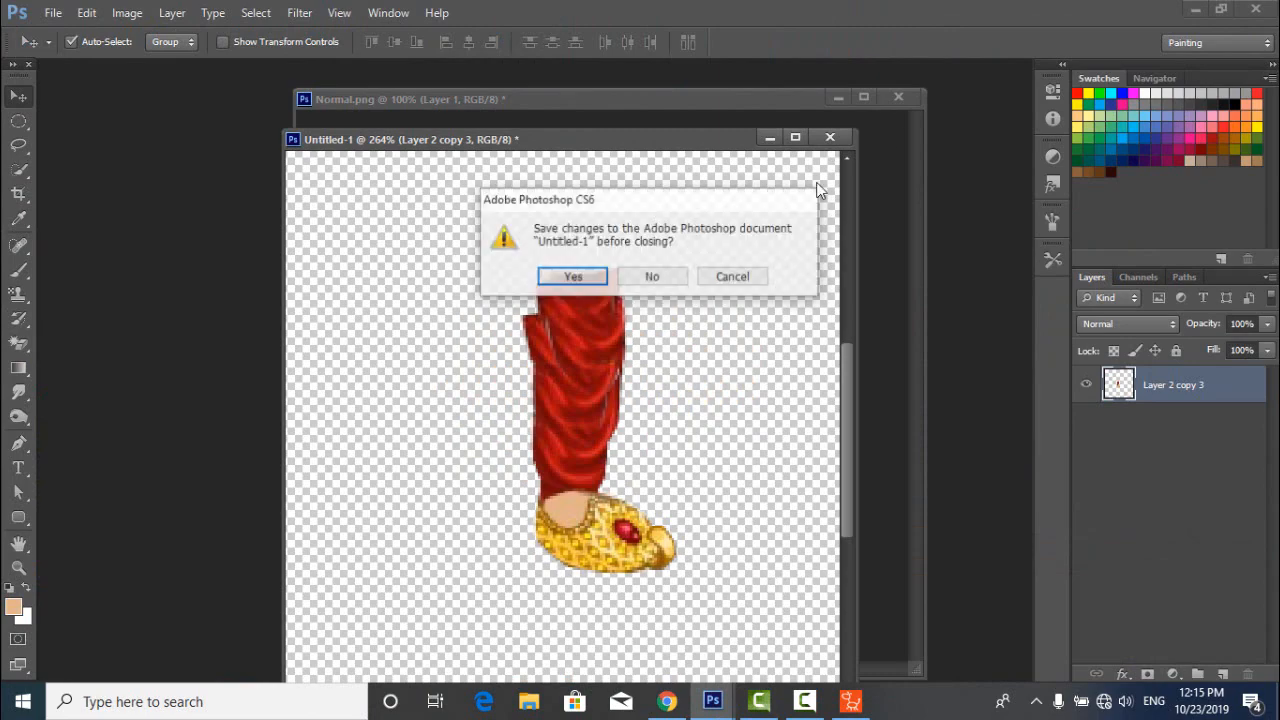
pyautogui.click(651, 274)
pyautogui.moveTo(712, 701)
pyautogui.click(958, 631)
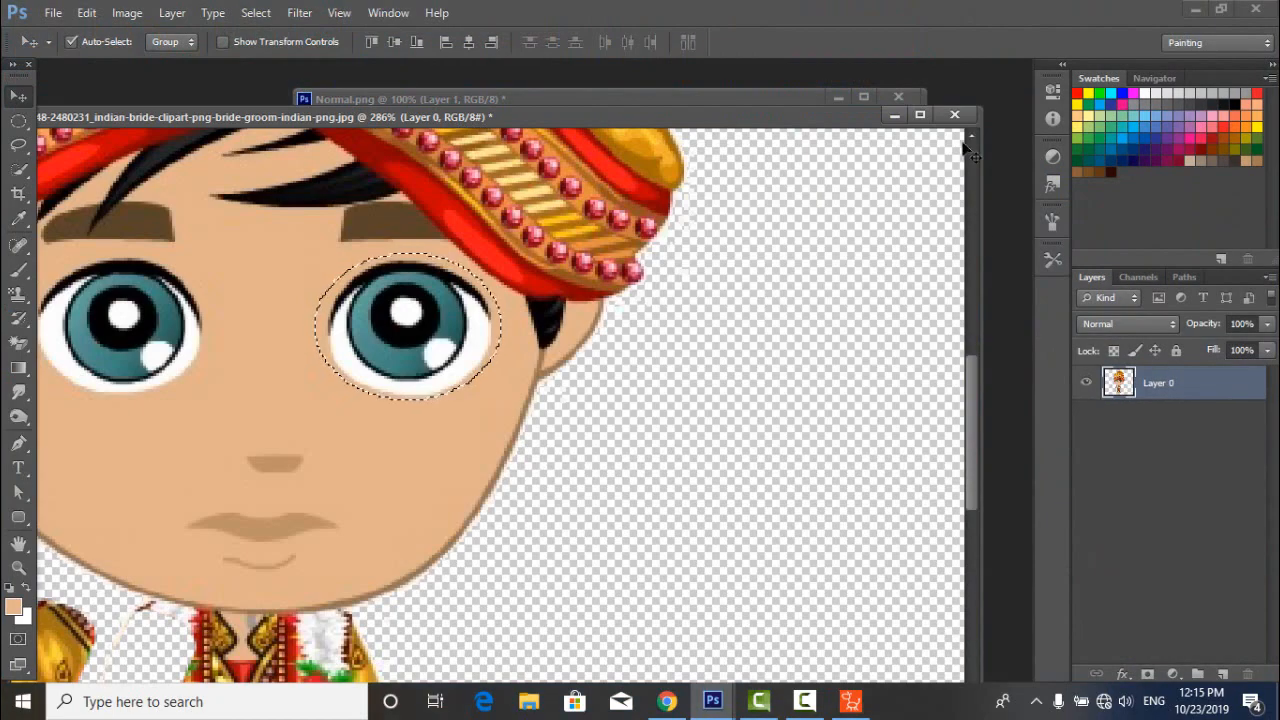
pyautogui.click(676, 333)
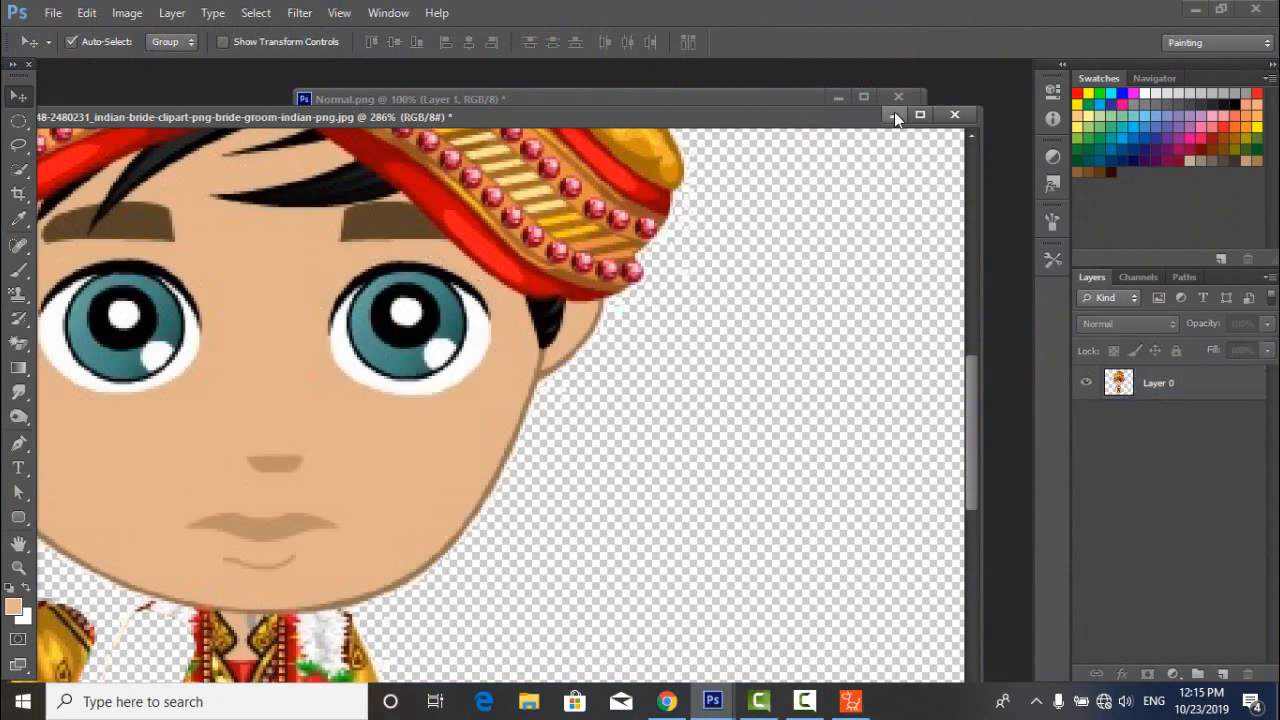
pyautogui.click(894, 114)
# In Cartoon Animator, move the Right Eye to X -13.6, Y 99.8 and open the Left Eye's sprite image in Photoshop.
pyautogui.click(1195, 9)
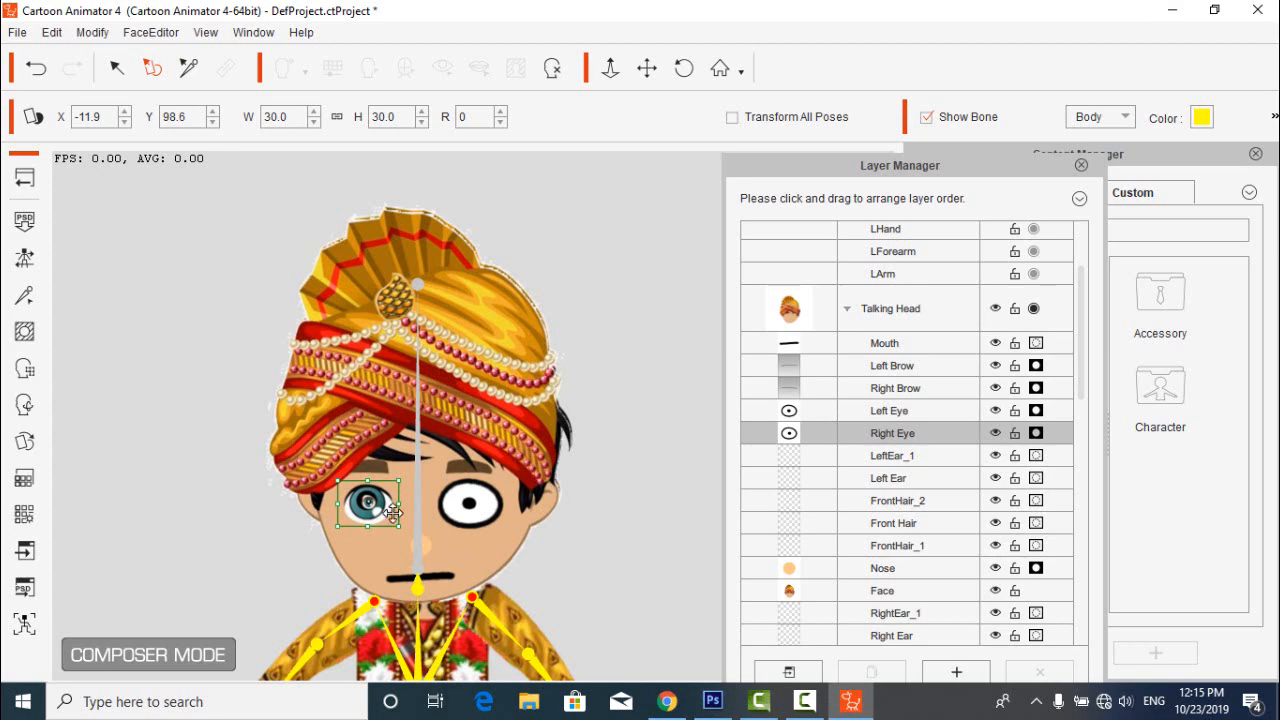
pyautogui.moveTo(393, 513); pyautogui.dragTo(373, 493)
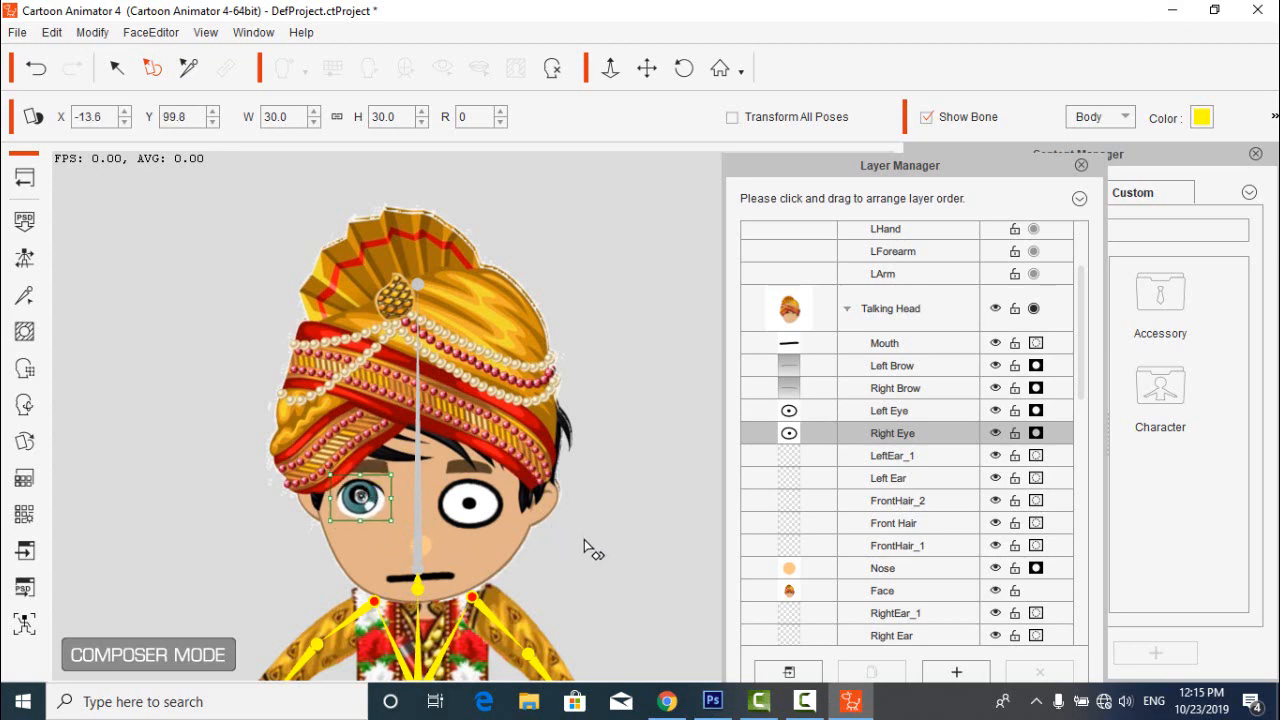
pyautogui.click(469, 513)
pyautogui.click(807, 676)
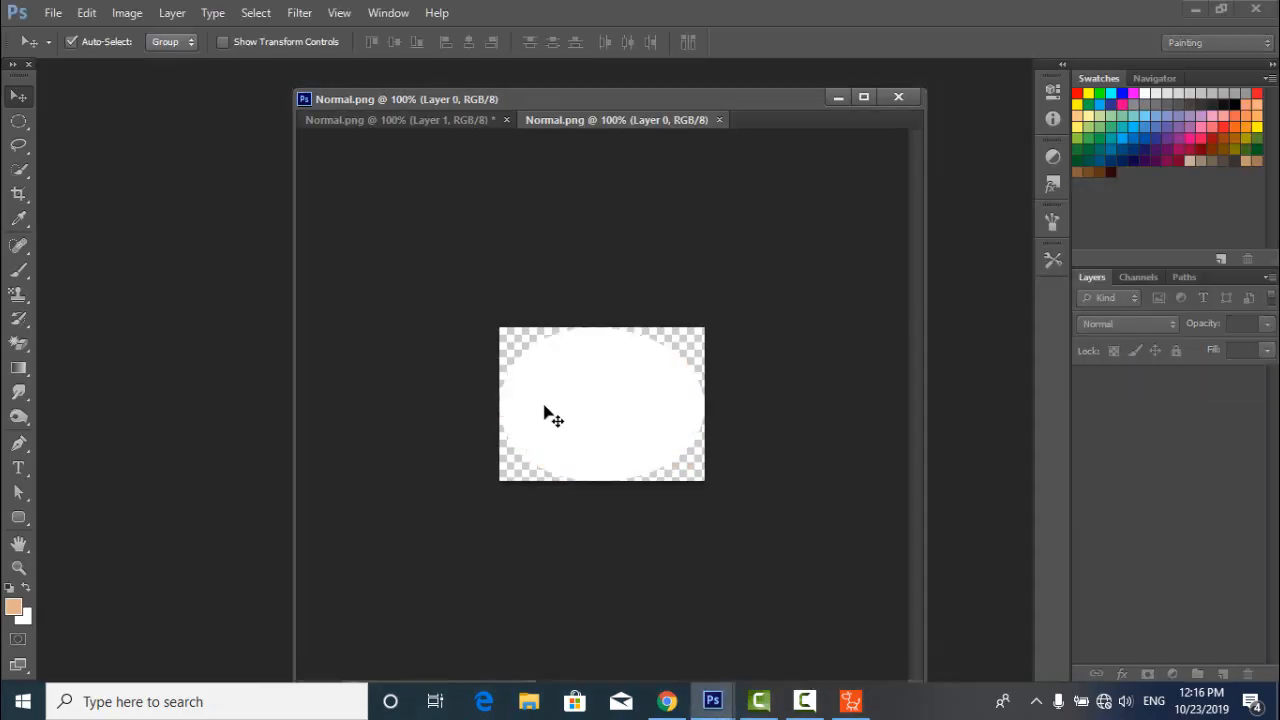
# Copy the finished eye into the Left Eye's Normal.png, close the source document without saving, and delete the white Layer 0.
pyautogui.moveTo(996, 472); pyautogui.dragTo(983, 482)
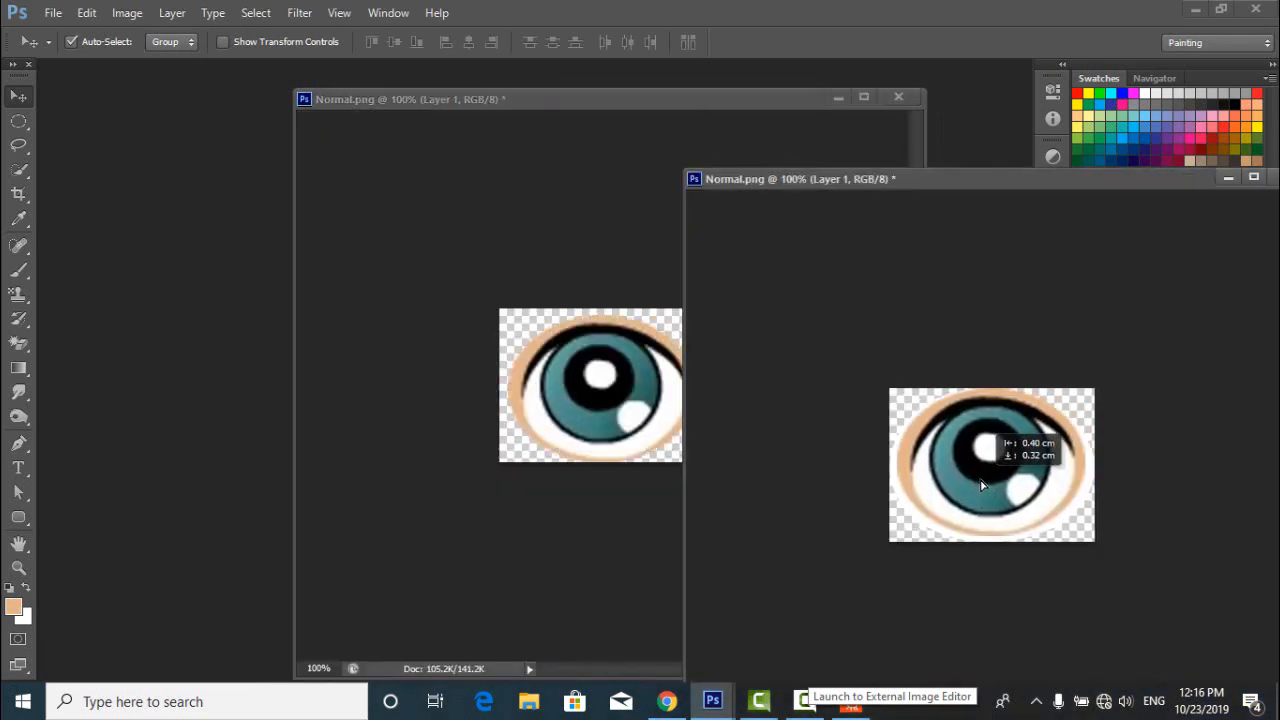
pyautogui.click(905, 101)
pyautogui.click(645, 278)
pyautogui.moveTo(832, 186); pyautogui.dragTo(286, 140)
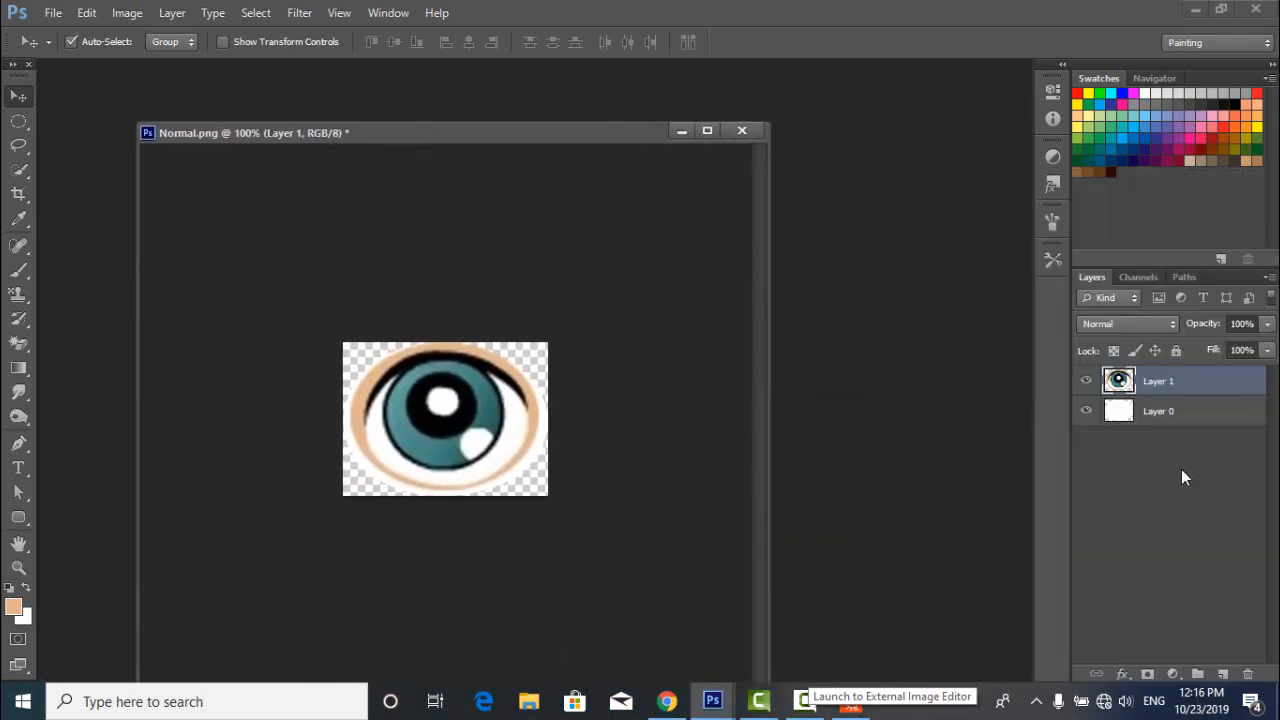
pyautogui.moveTo(1186, 412); pyautogui.dragTo(1248, 674)
# Save the Left Eye image as a PNG copy, replacing Normal.png in CTA4Temp.
pyautogui.click(53, 12)
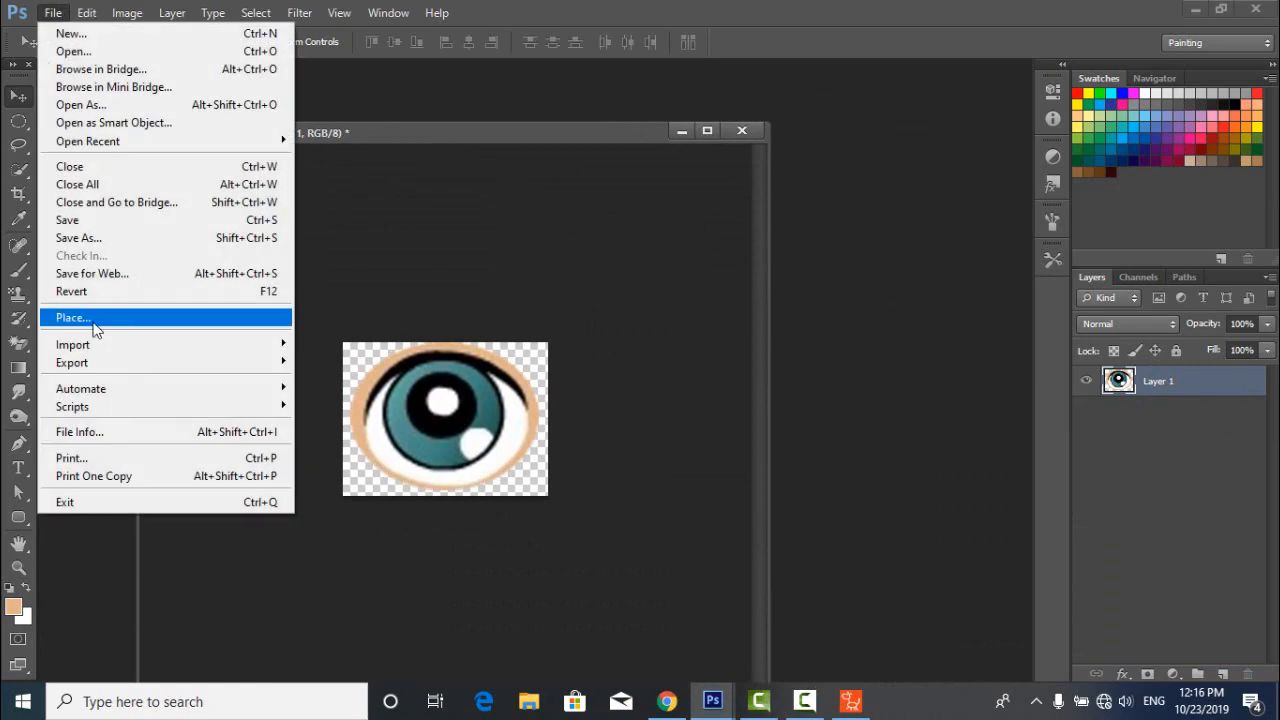
pyautogui.click(80, 234)
pyautogui.click(901, 425)
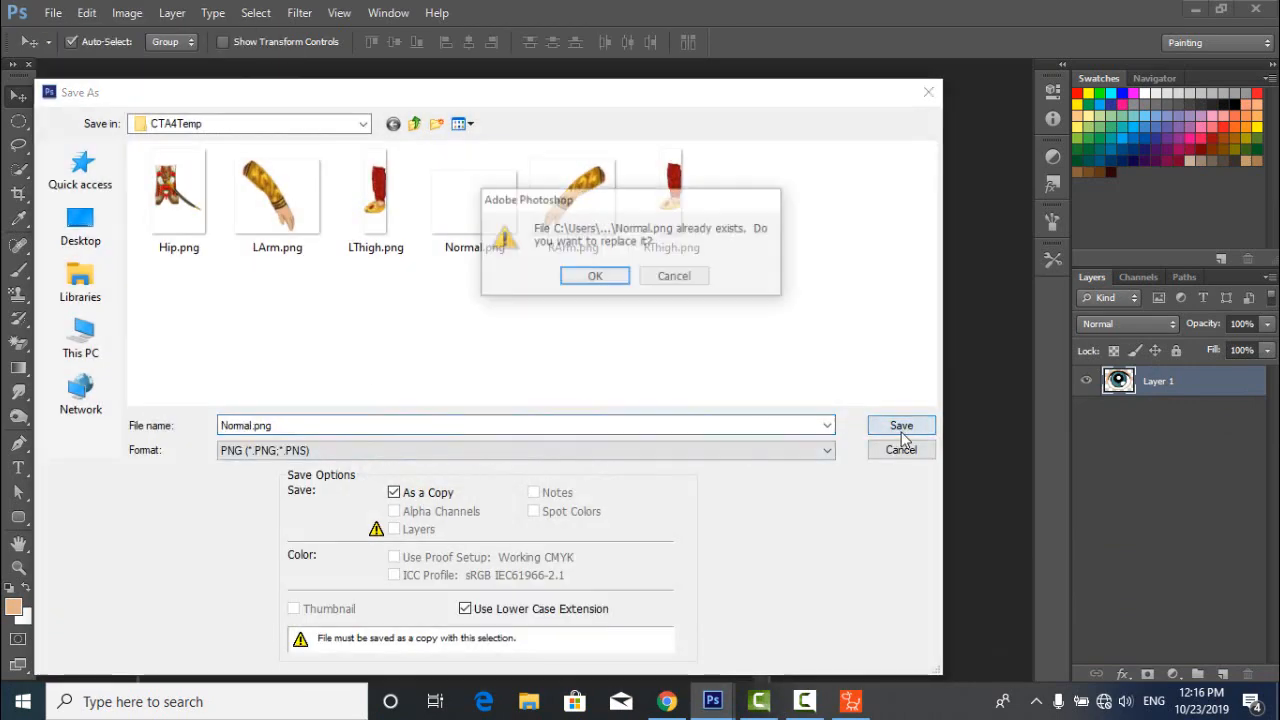
pyautogui.click(592, 280)
pyautogui.click(762, 214)
# In Cartoon Animator, fit the Left Eye at size 27.9, X 10.4, Y 100.5, and open the nose sprite's image in Photoshop.
pyautogui.click(1250, 9)
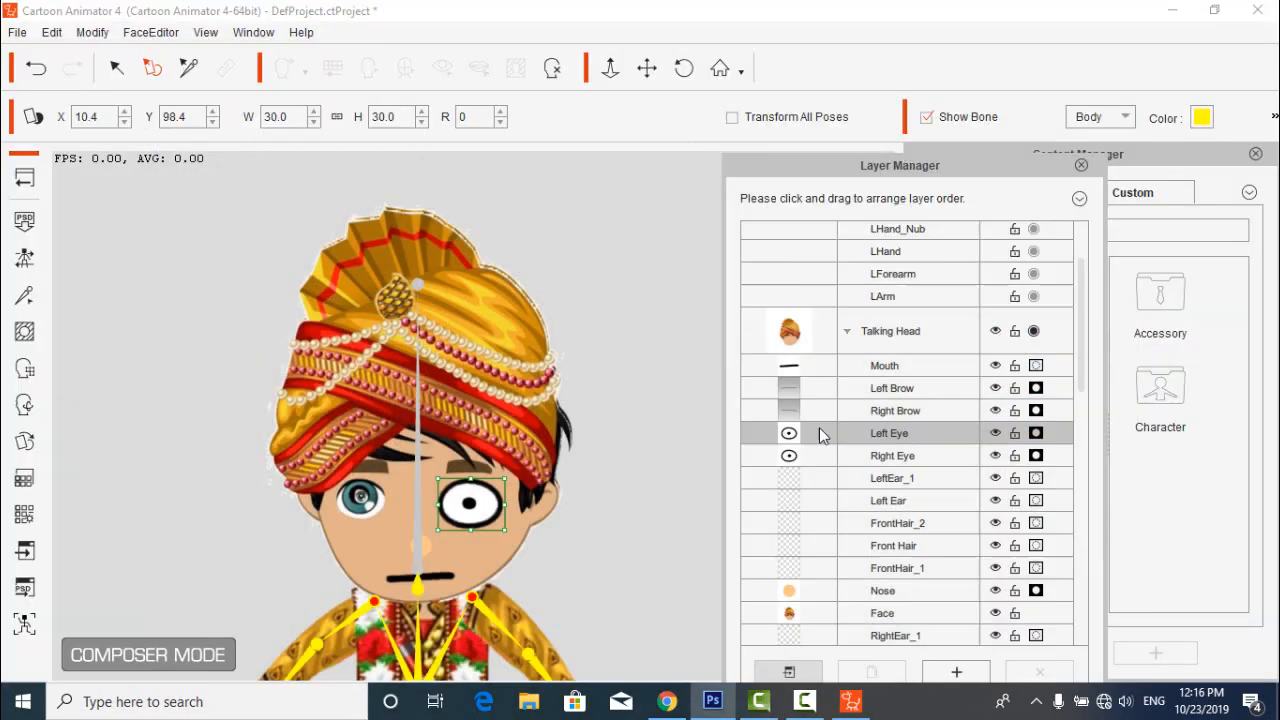
pyautogui.moveTo(489, 507); pyautogui.dragTo(489, 497)
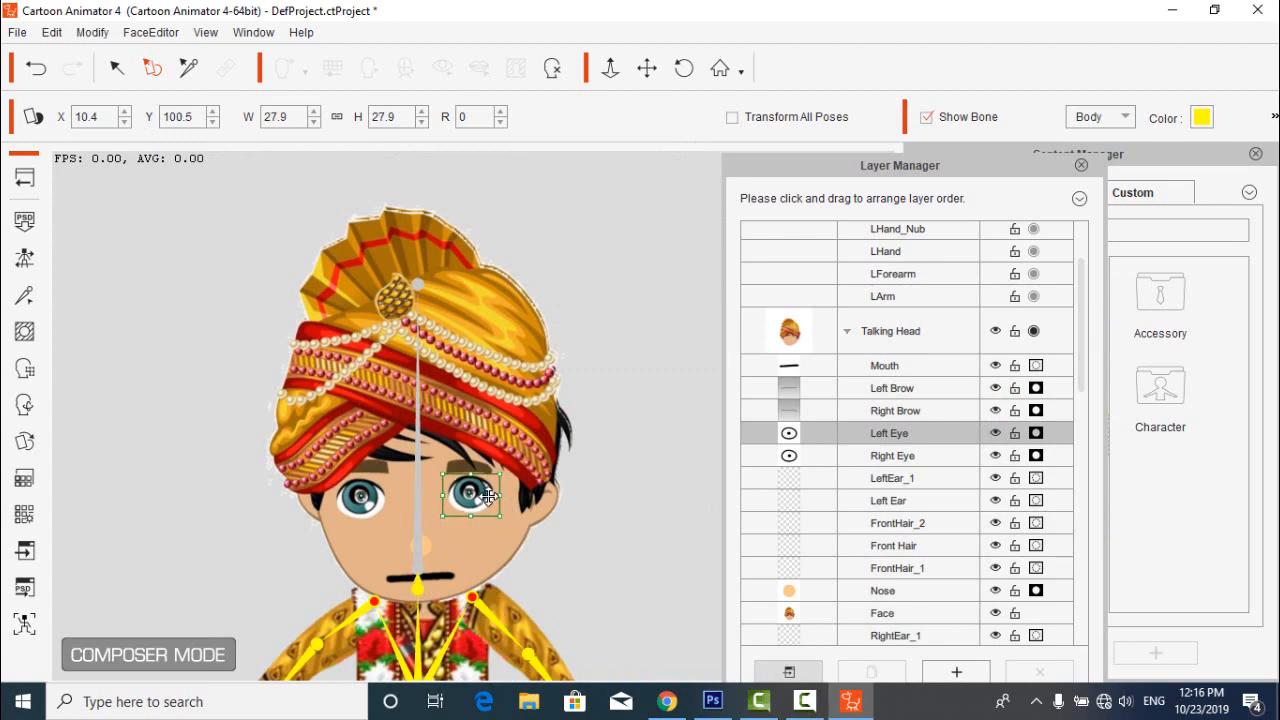
pyautogui.click(427, 555)
pyautogui.click(789, 671)
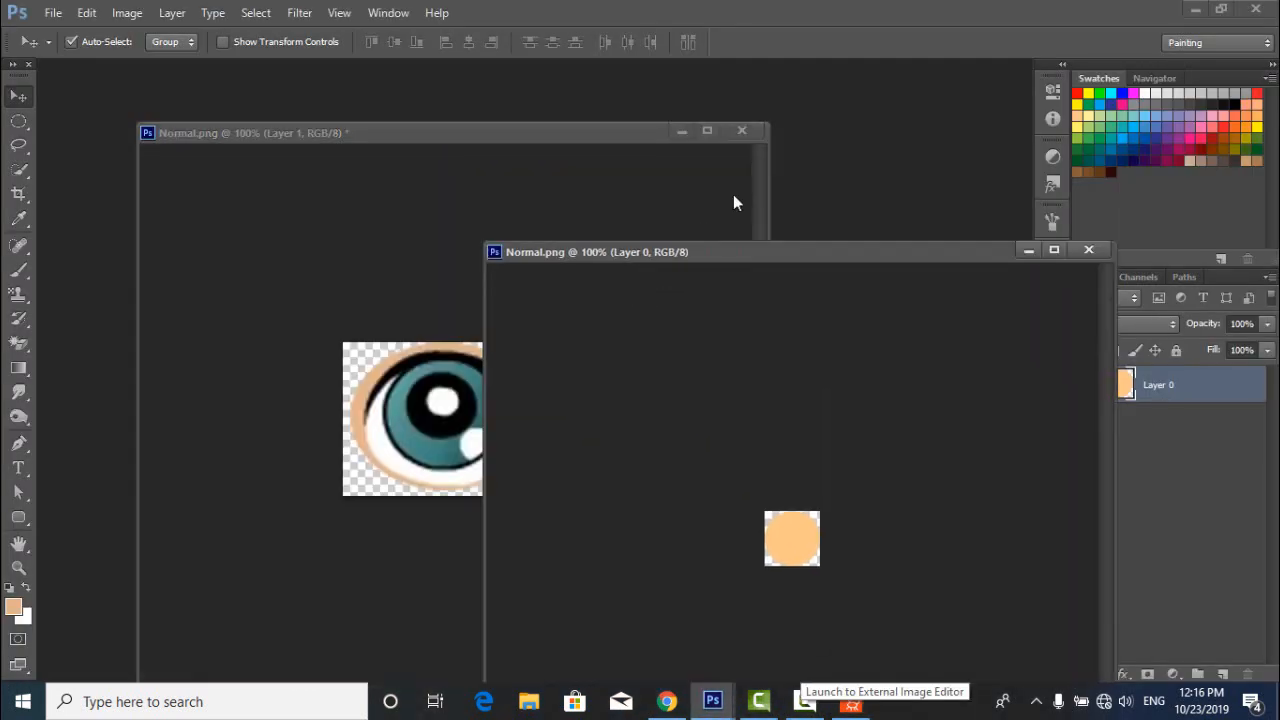
# Close the finished eye document without saving and move the nose image's window clear.
pyautogui.click(742, 131)
pyautogui.click(670, 279)
pyautogui.moveTo(818, 253); pyautogui.dragTo(782, 178)
pyautogui.doubleClick(209, 329)
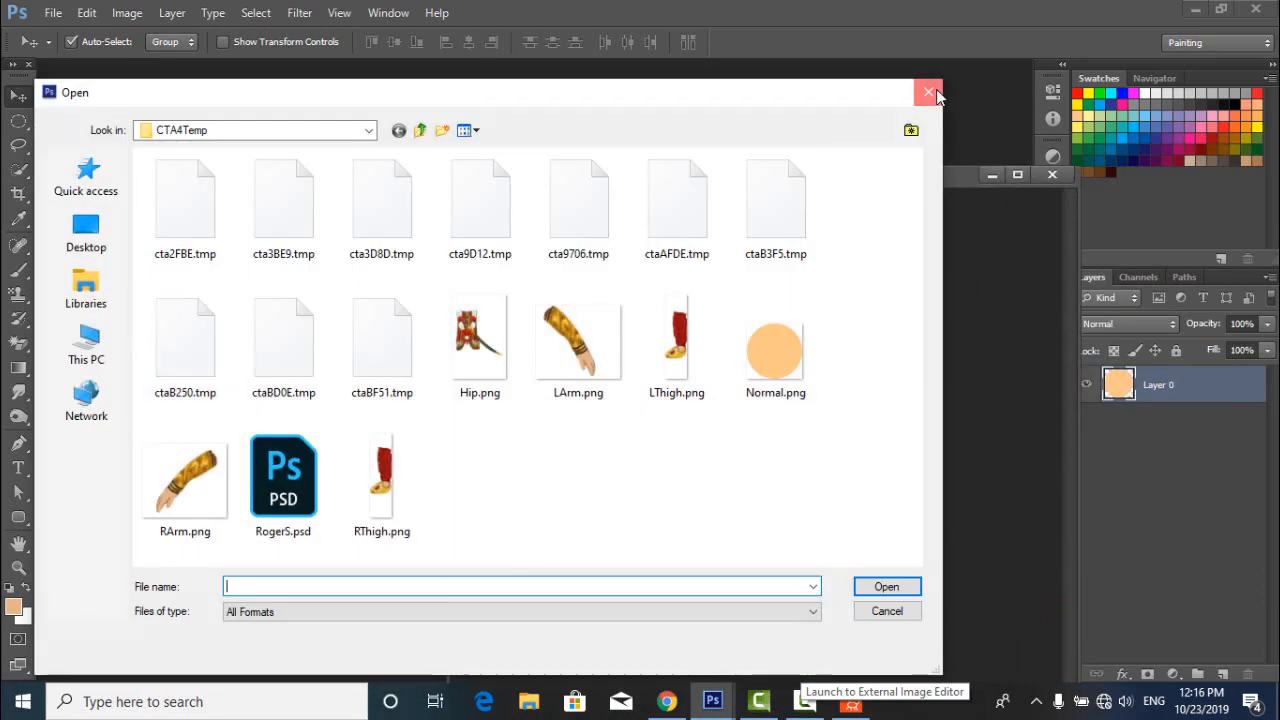
pyautogui.click(929, 93)
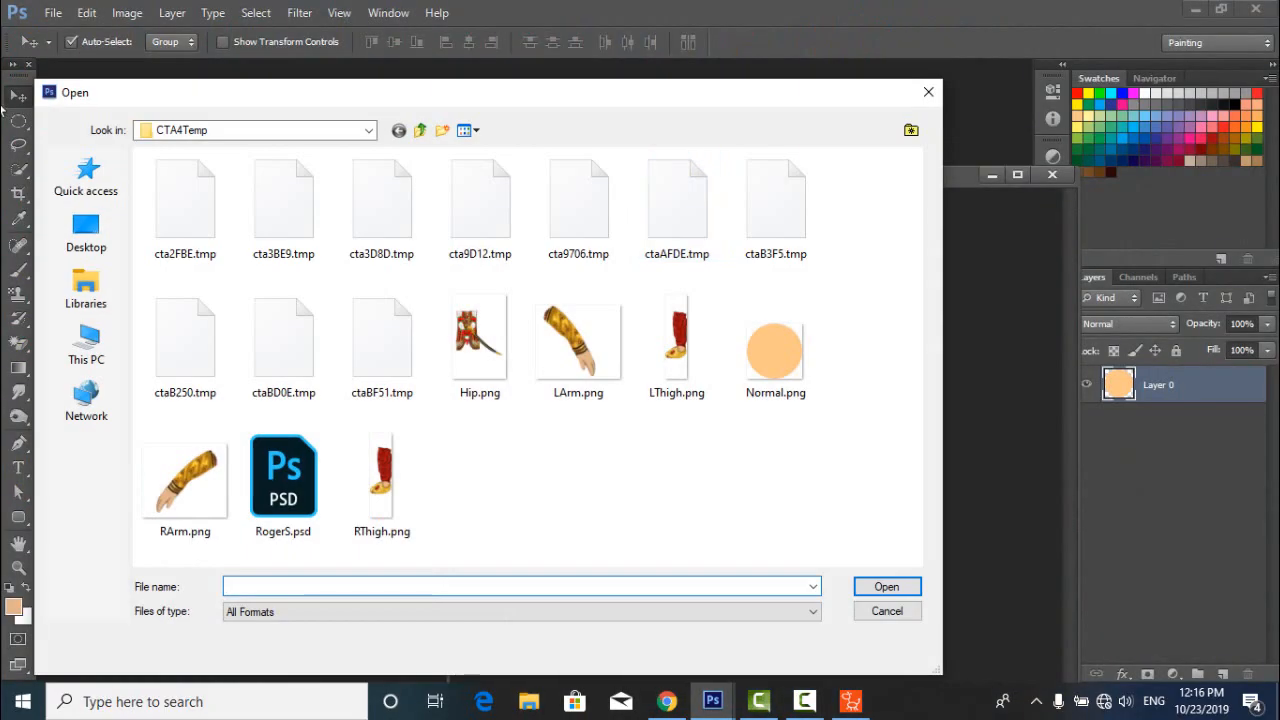
pyautogui.click(86, 232)
pyautogui.moveTo(915, 216); pyautogui.dragTo(908, 343)
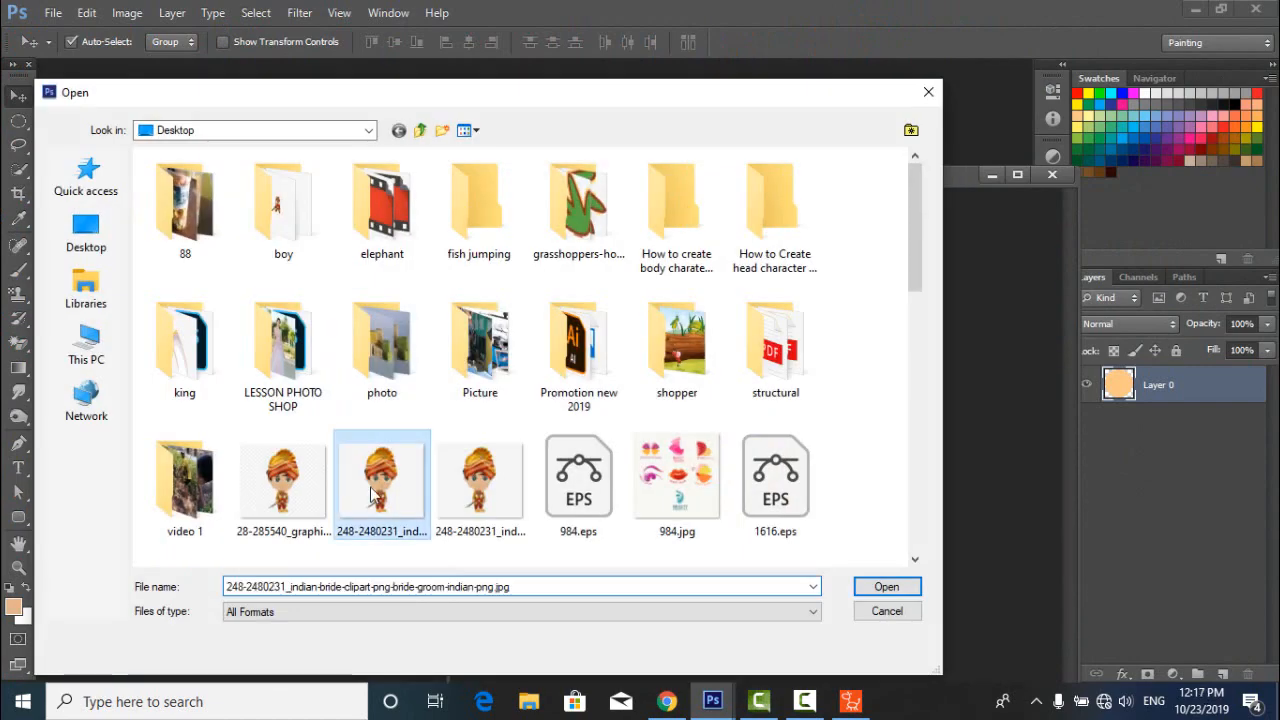
pyautogui.doubleClick(372, 492)
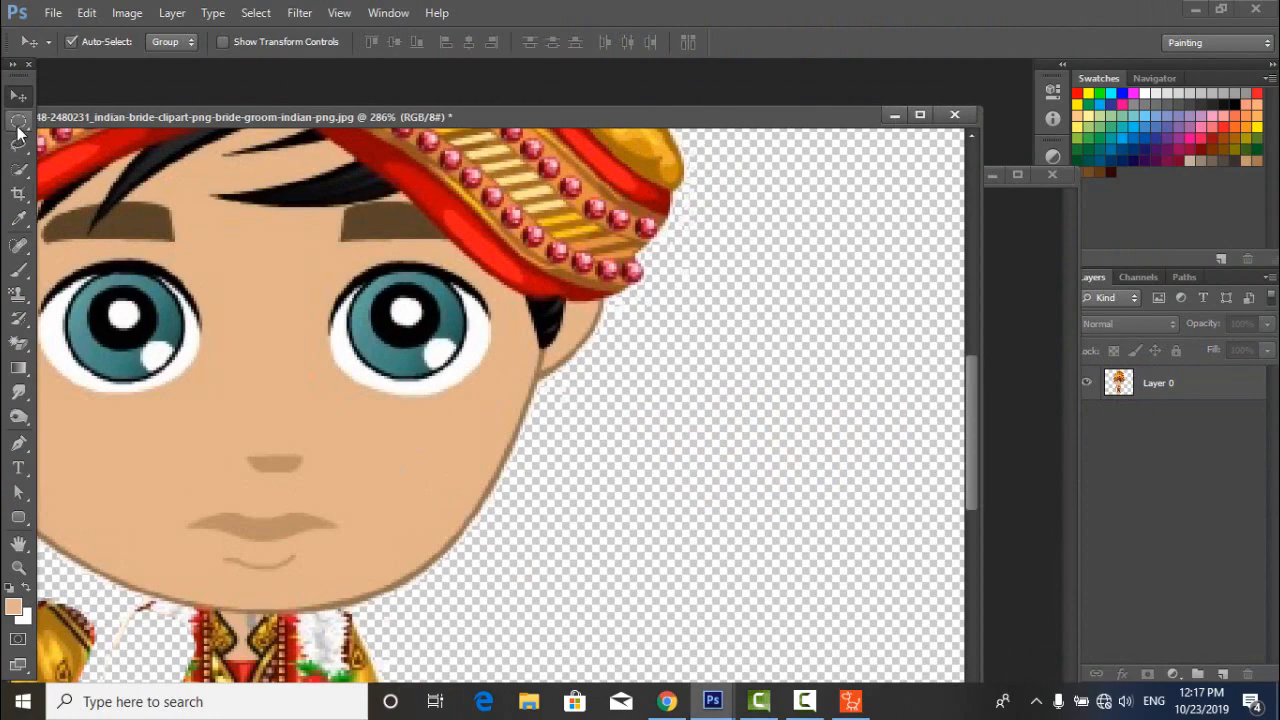
pyautogui.click(18, 121)
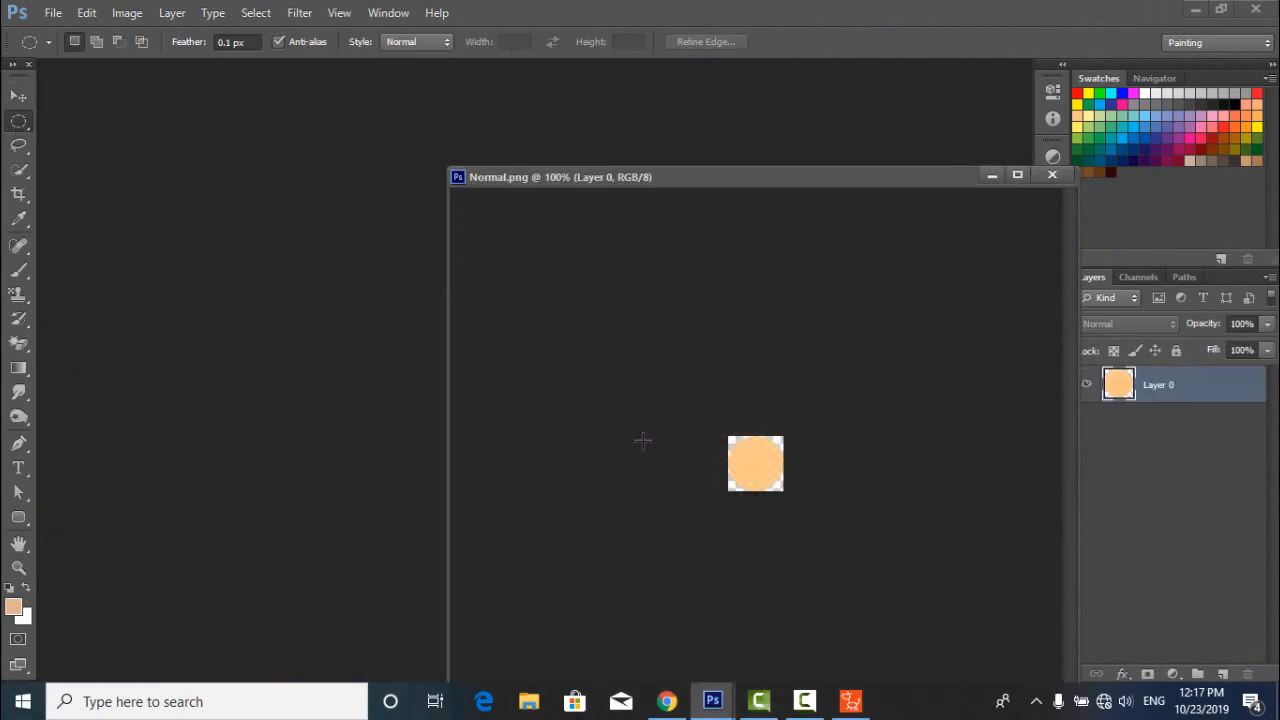
# Close the nose image in Photoshop, switch back to Cartoon Animator, and return the groom from Composer to the stage.
pyautogui.click(1052, 175)
pyautogui.click(14, 98)
pyautogui.click(1193, 10)
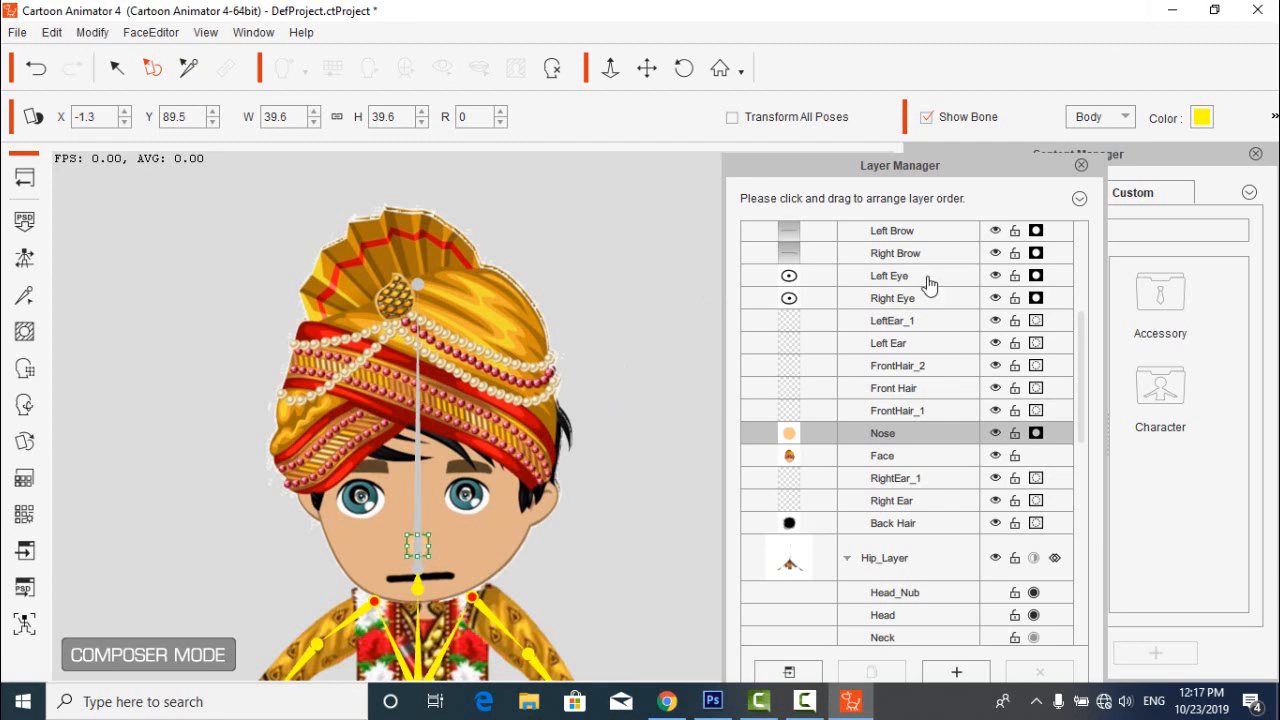
pyautogui.click(1081, 165)
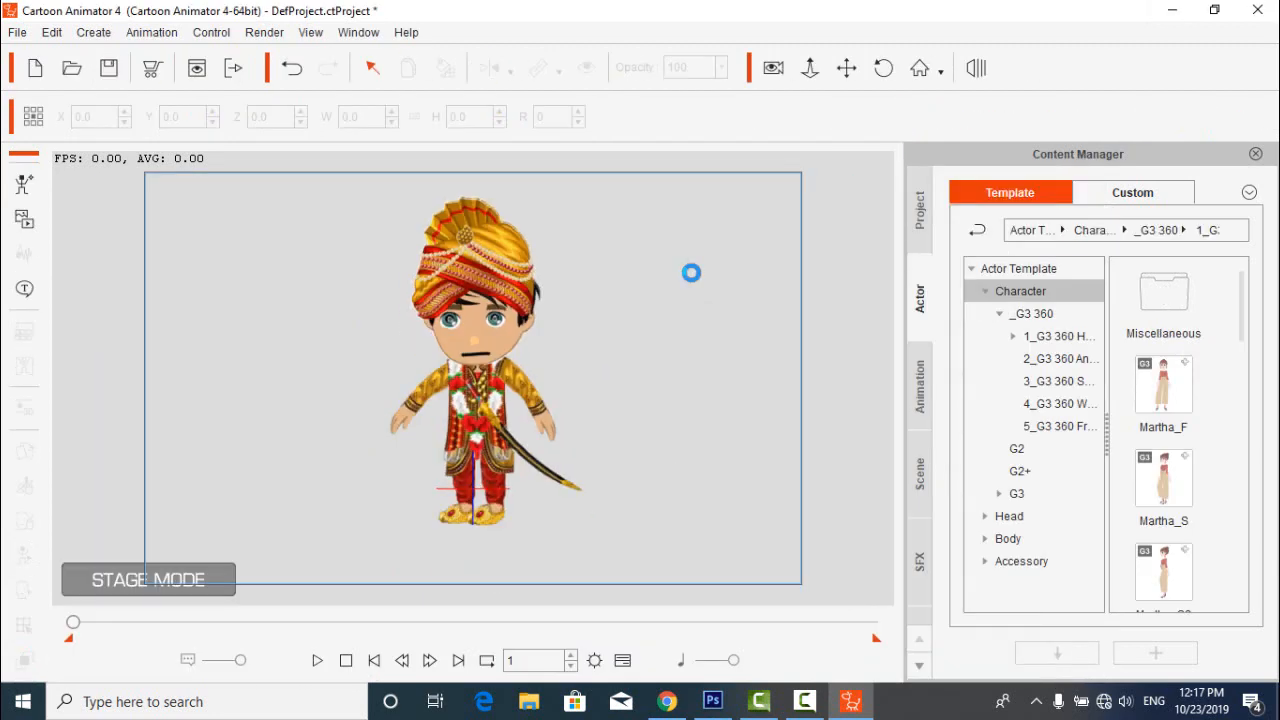
# Apply the Walk(2L) motion from the action list to the groom character.
pyautogui.click(491, 323)
pyautogui.rightClick(491, 323)
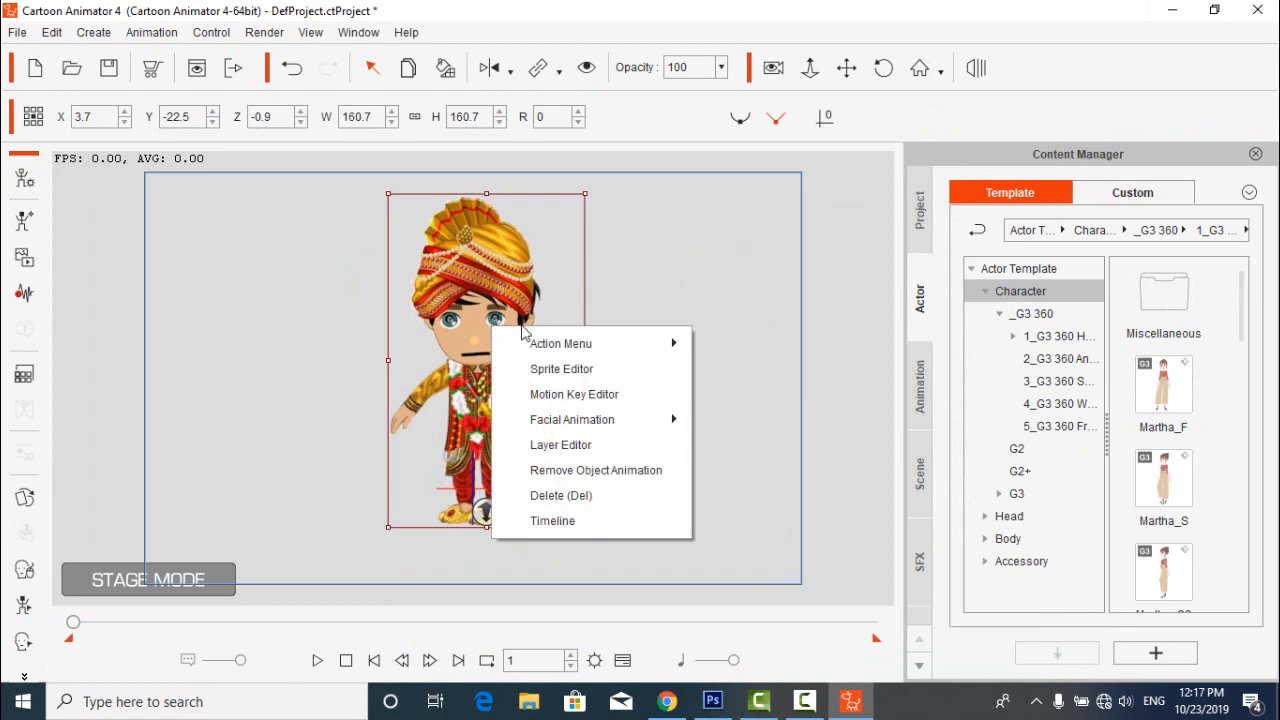
pyautogui.moveTo(552, 343)
pyautogui.click(805, 402)
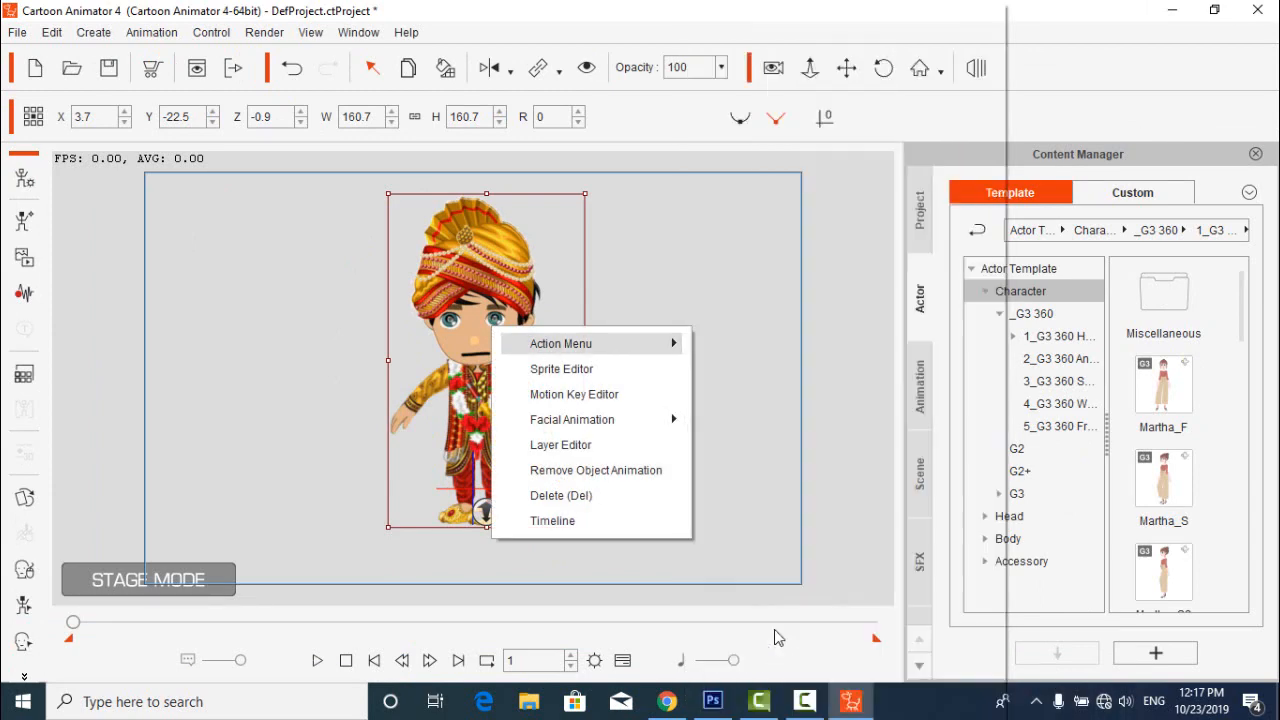
# Open the timeline for the groom and show its Motion track with the Walk(2L) clip.
pyautogui.rightClick(526, 398)
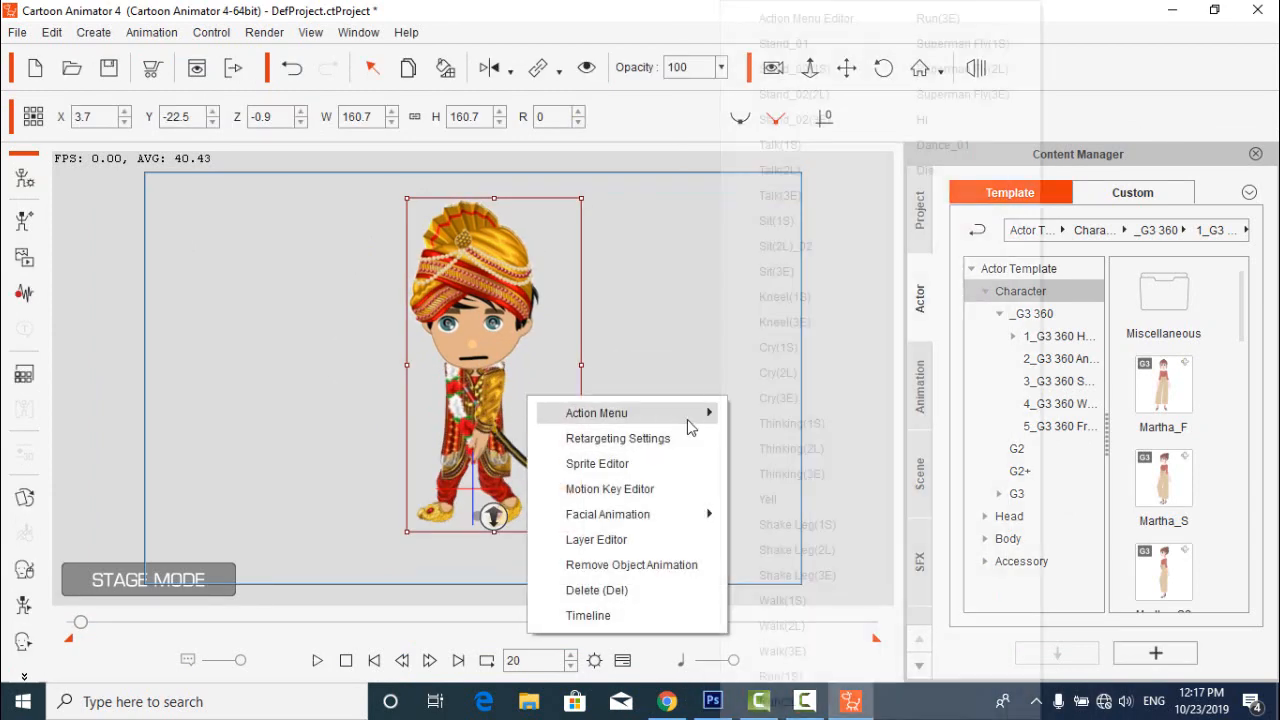
pyautogui.click(588, 615)
pyautogui.click(826, 554)
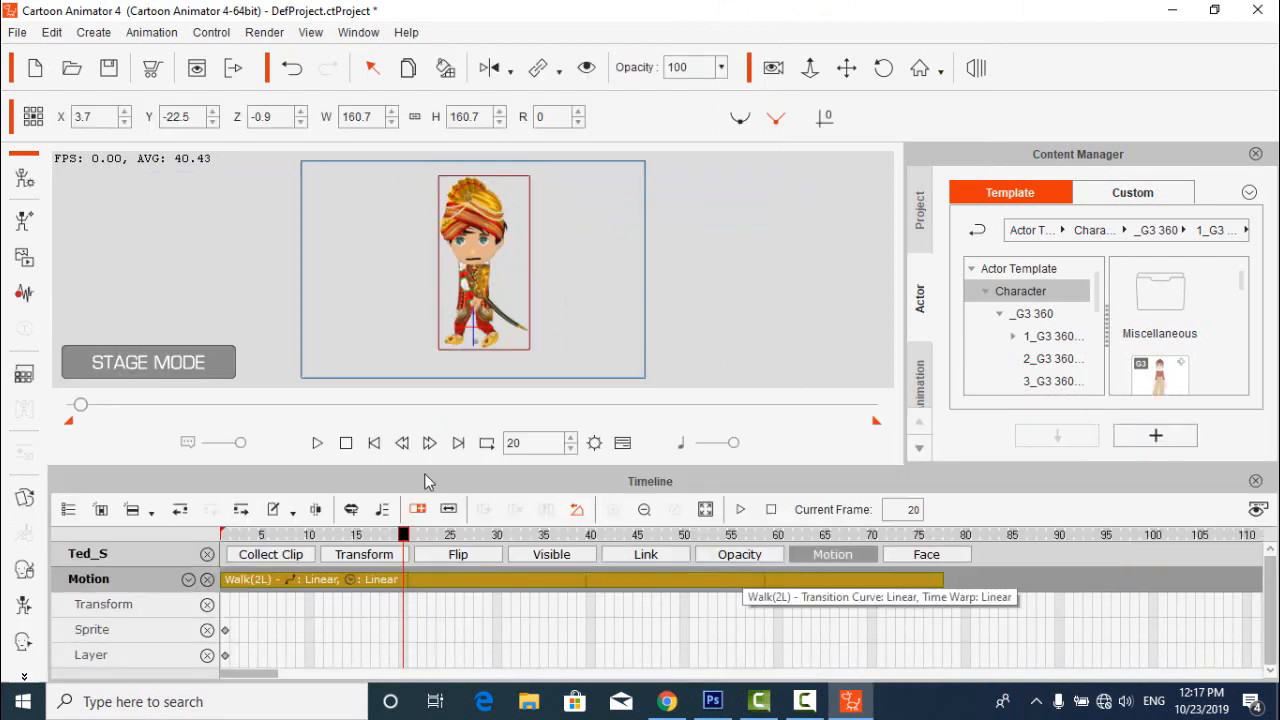
# End the playback range at frame 77, hide the timeline, and play the walk animation in a loop.
pyautogui.press('space')
pyautogui.press('space')
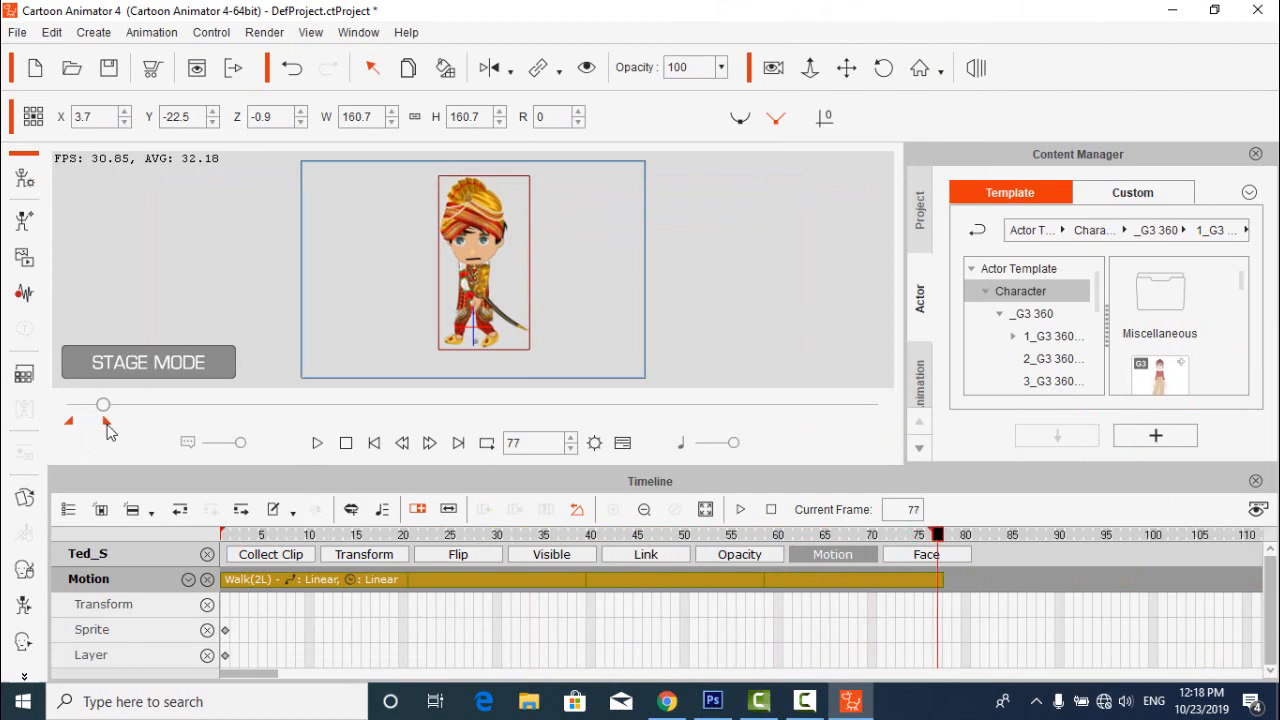
pyautogui.press('F3')
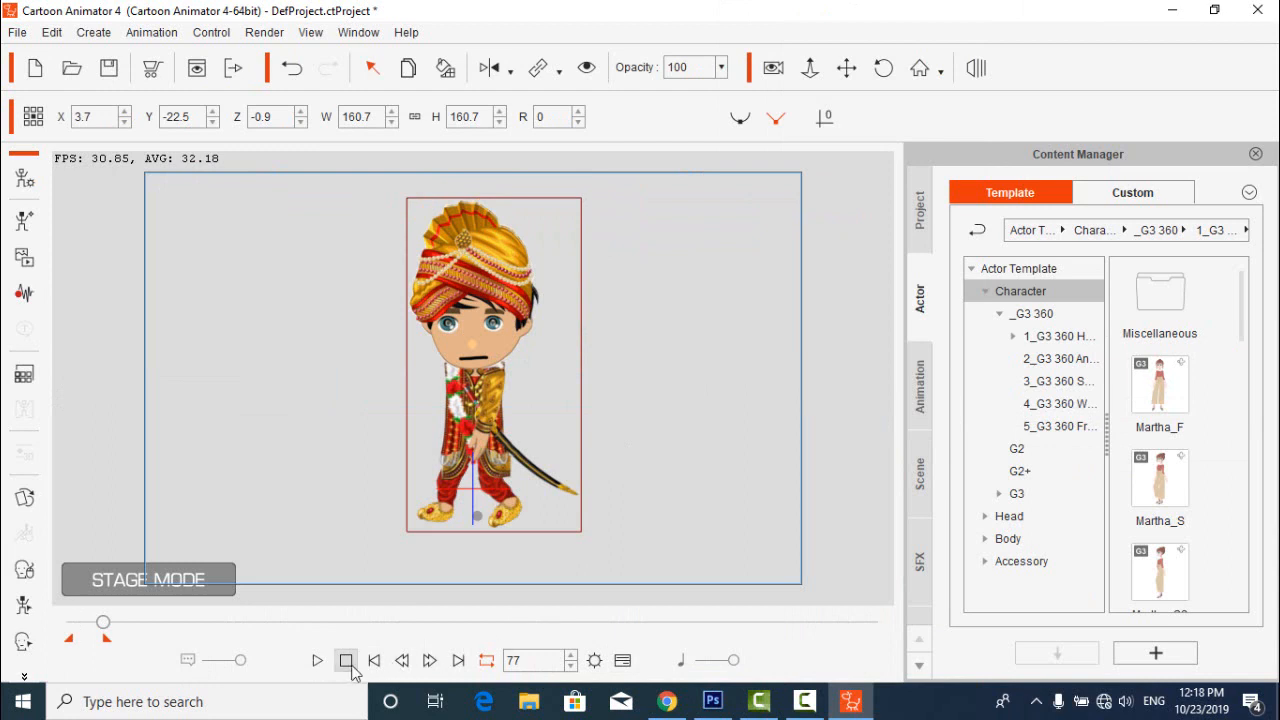
pyautogui.click(316, 661)
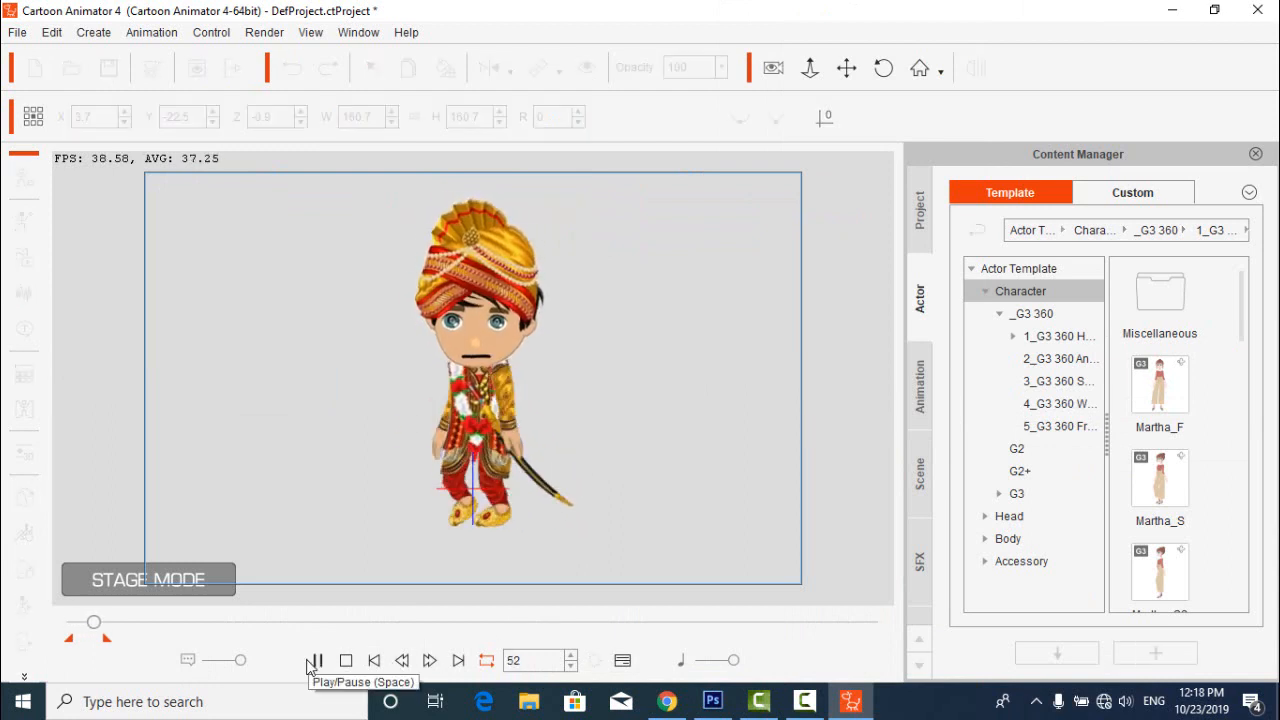
# Return the groom to Composer mode, select the Mouth sprite, and open its image in Photoshop.
pyautogui.click(430, 488)
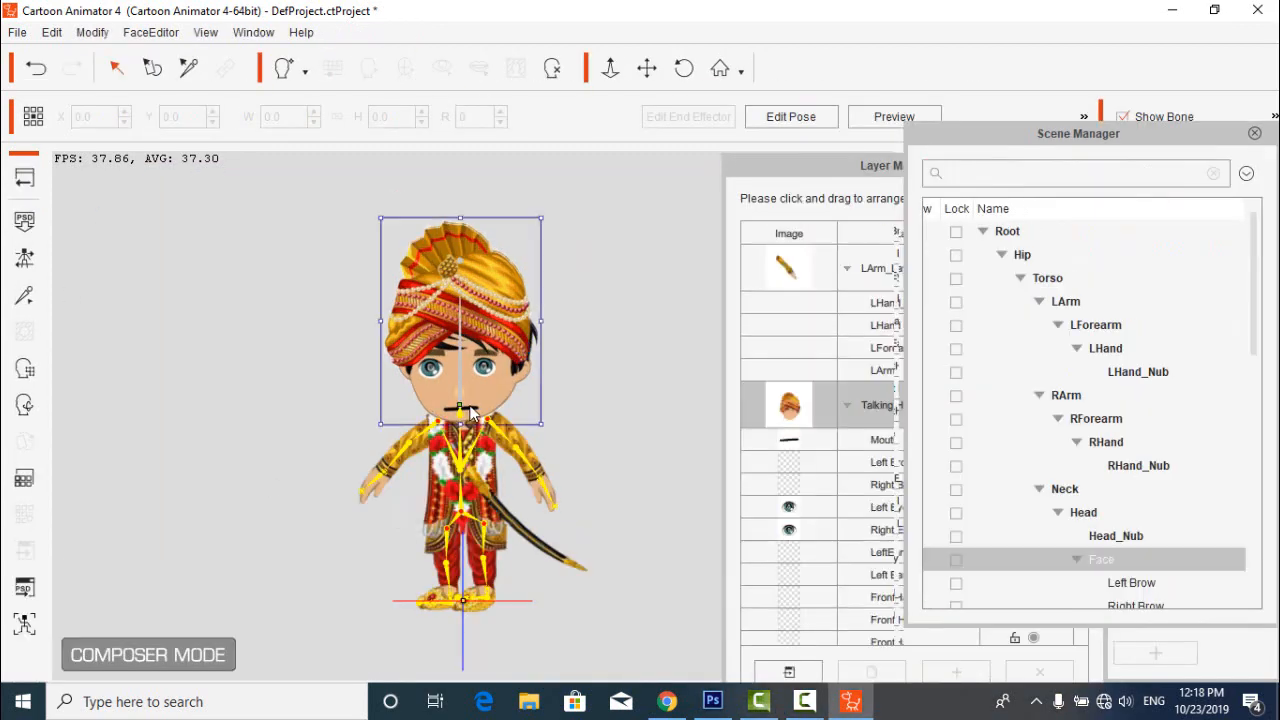
pyautogui.click(795, 442)
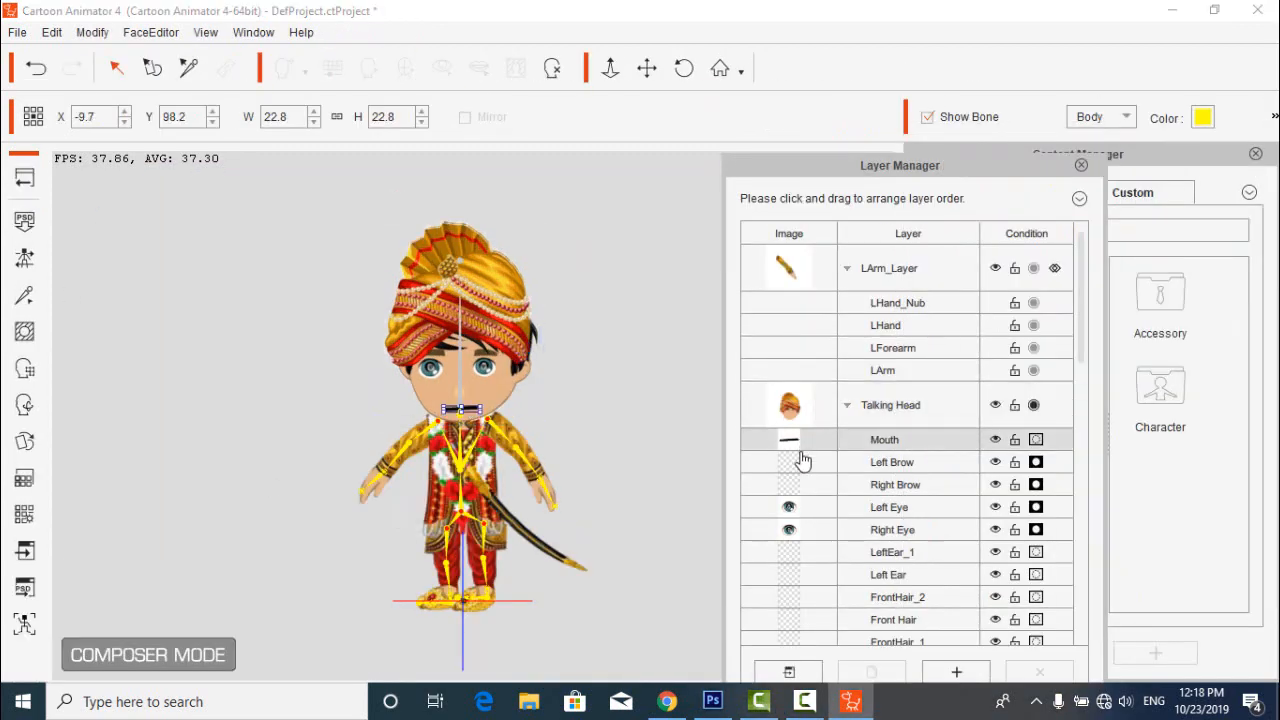
pyautogui.click(789, 671)
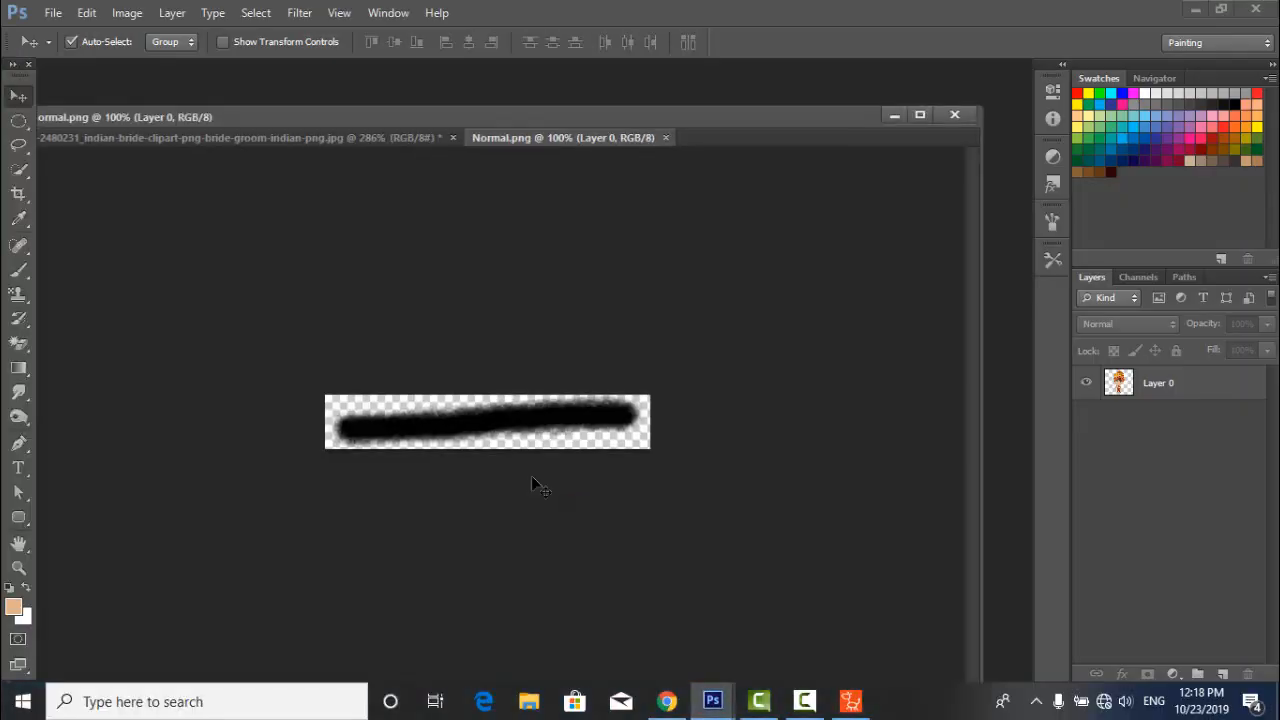
# Load the mouth stroke as a selection, fill it with a muted yellow foreground color, and deselect.
pyautogui.click(257, 14)
pyautogui.click(321, 339)
pyautogui.click(783, 187)
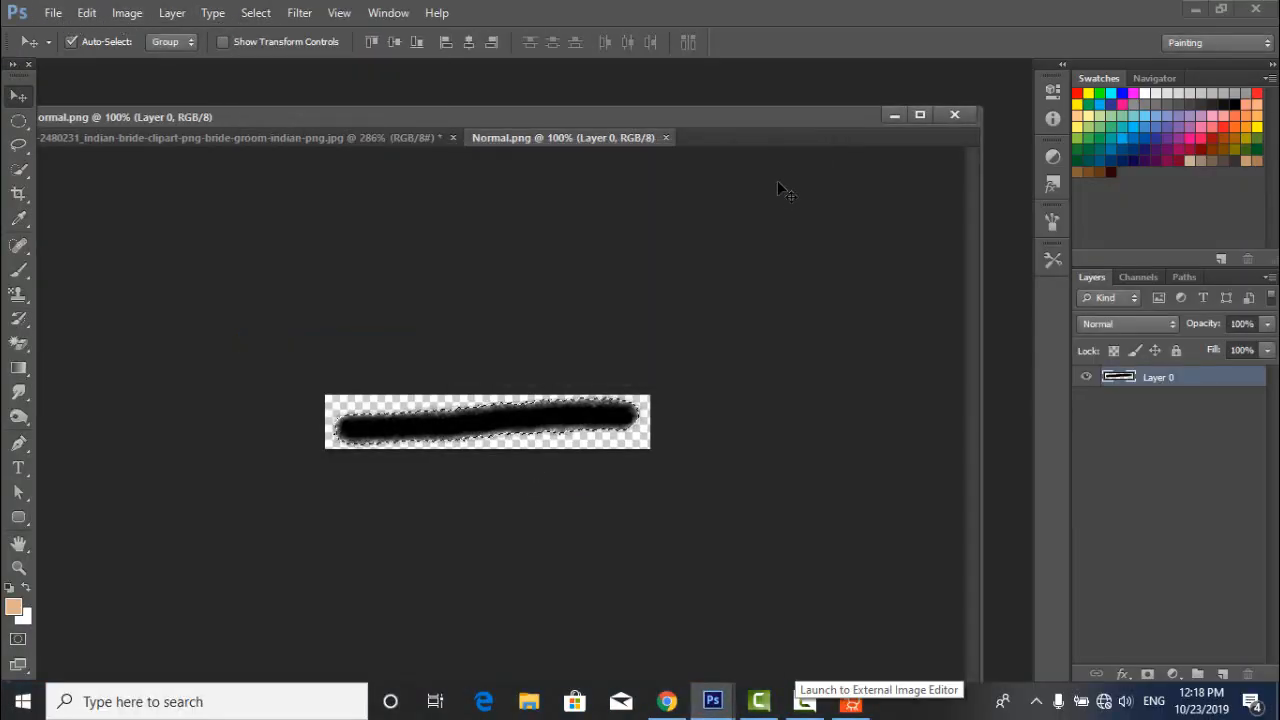
pyautogui.click(13, 606)
pyautogui.click(457, 500)
pyautogui.click(767, 426)
pyautogui.hotkey('alt', 'BackSpace')
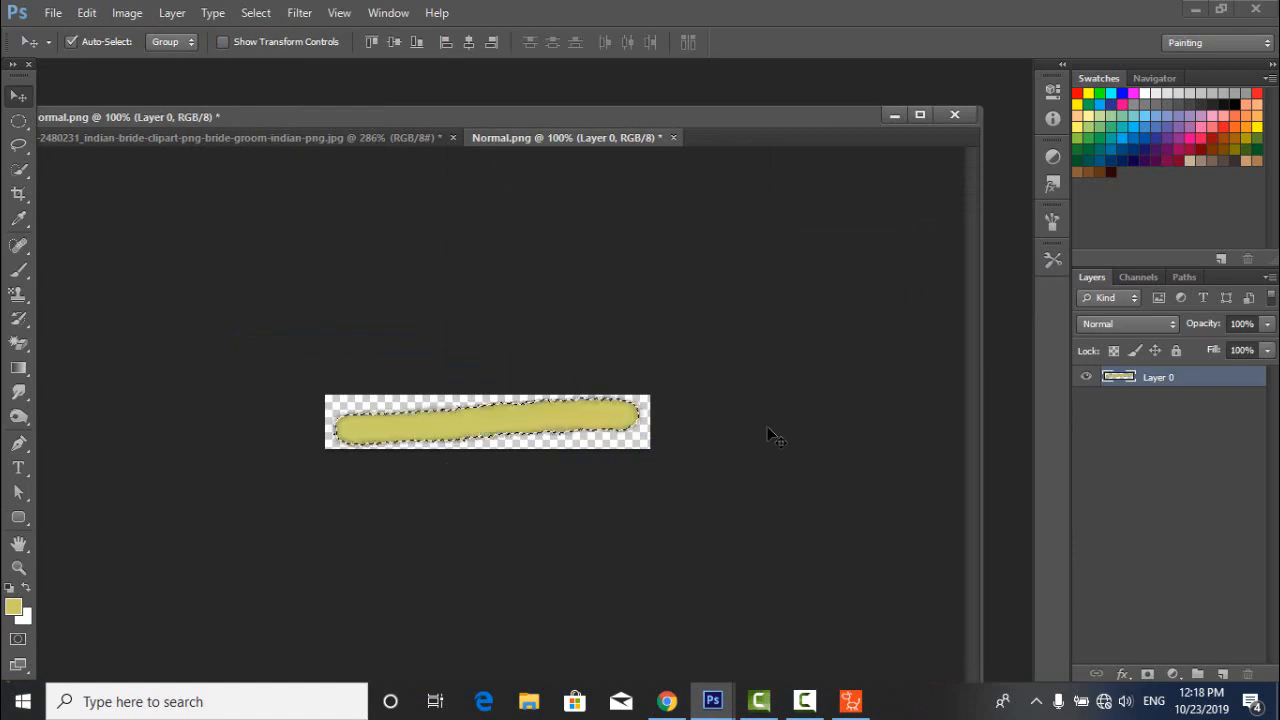
pyautogui.hotkey('ctrl', 'd')
# Save the mouth image as a PNG over Normal.png with Smallest / Slow compression and no interlacing, then switch back to Cartoon Animator.
pyautogui.click(52, 12)
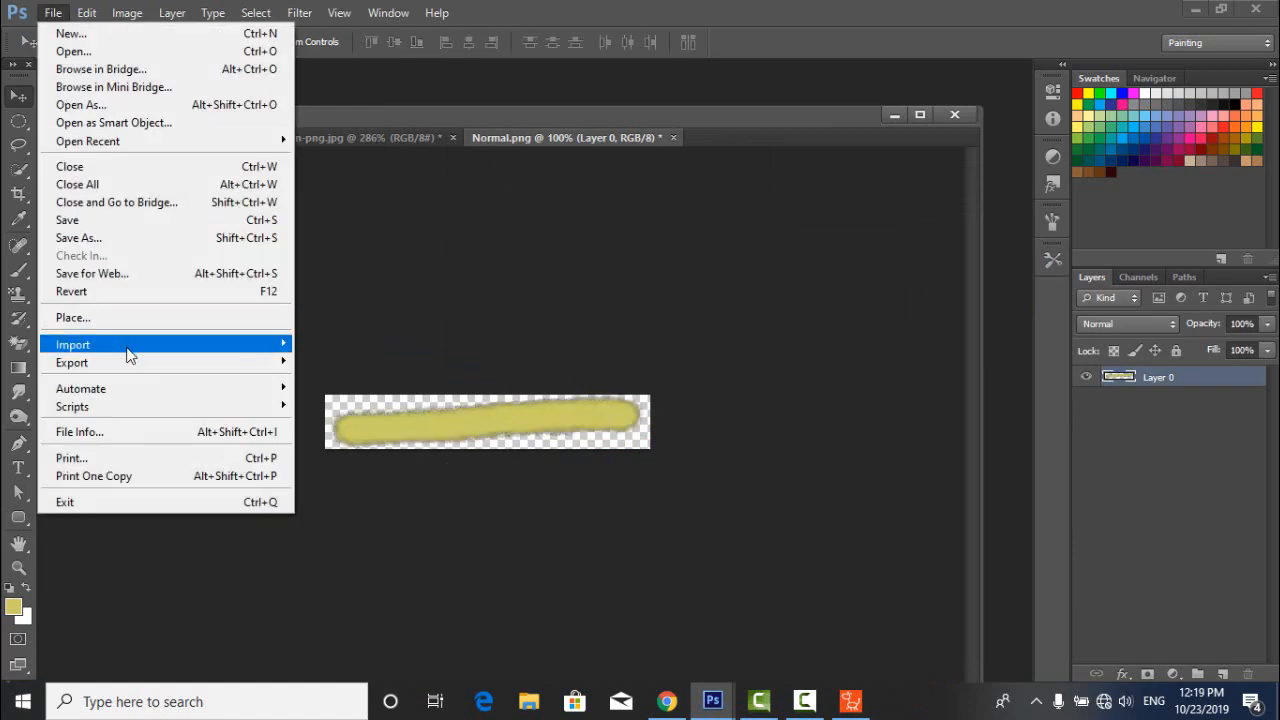
pyautogui.click(94, 238)
pyautogui.click(893, 422)
pyautogui.click(597, 314)
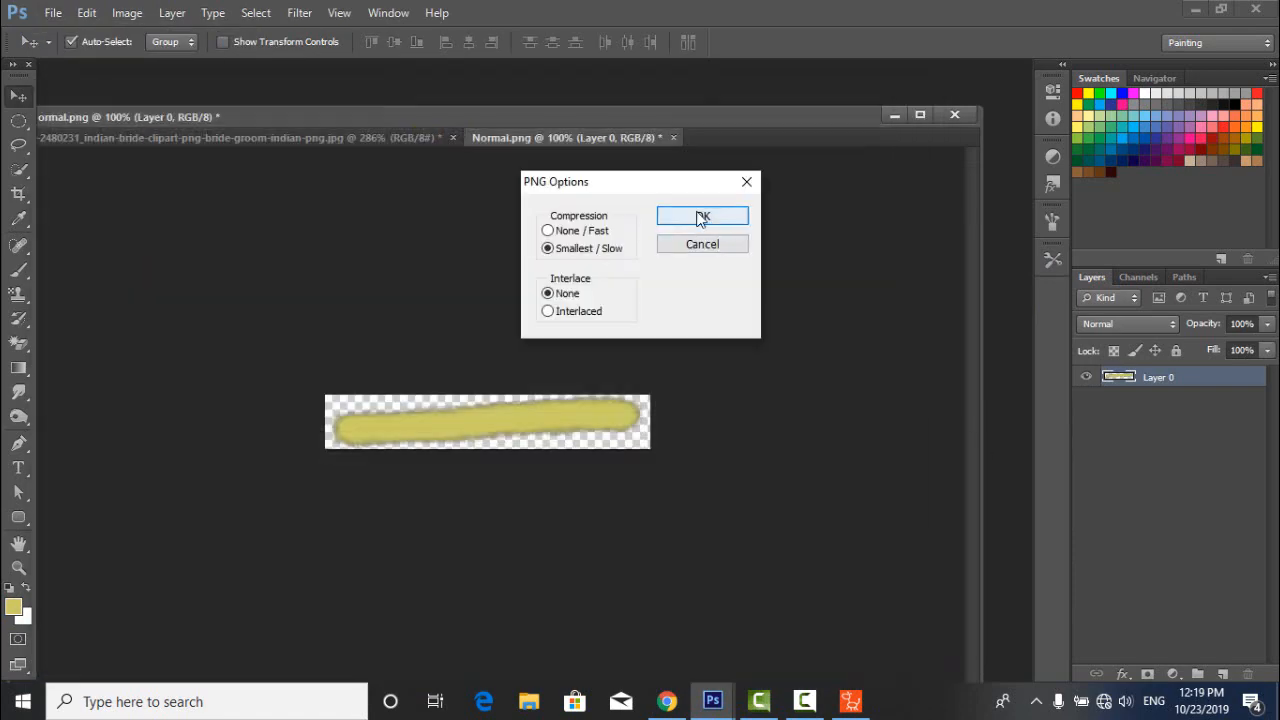
pyautogui.click(699, 216)
pyautogui.click(893, 115)
pyautogui.click(1194, 9)
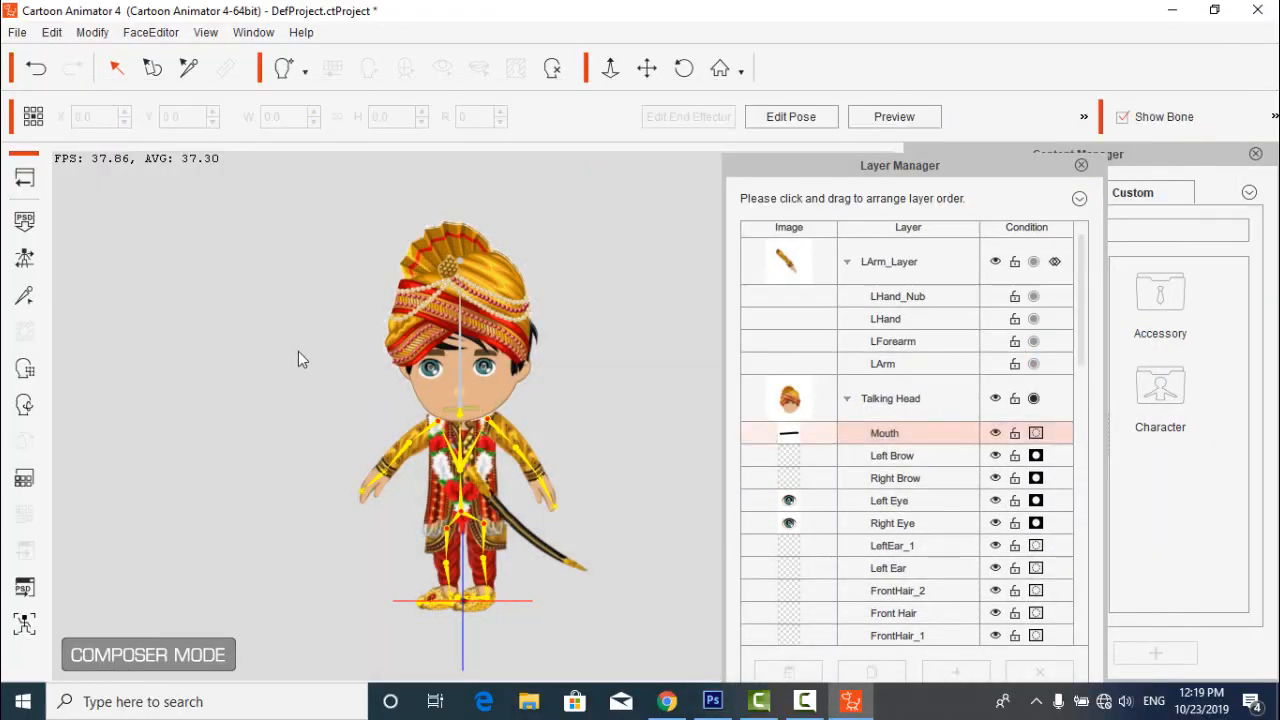
# Return the groom to the stage and play the walk animation to check the recolored mouth.
pyautogui.click(1081, 165)
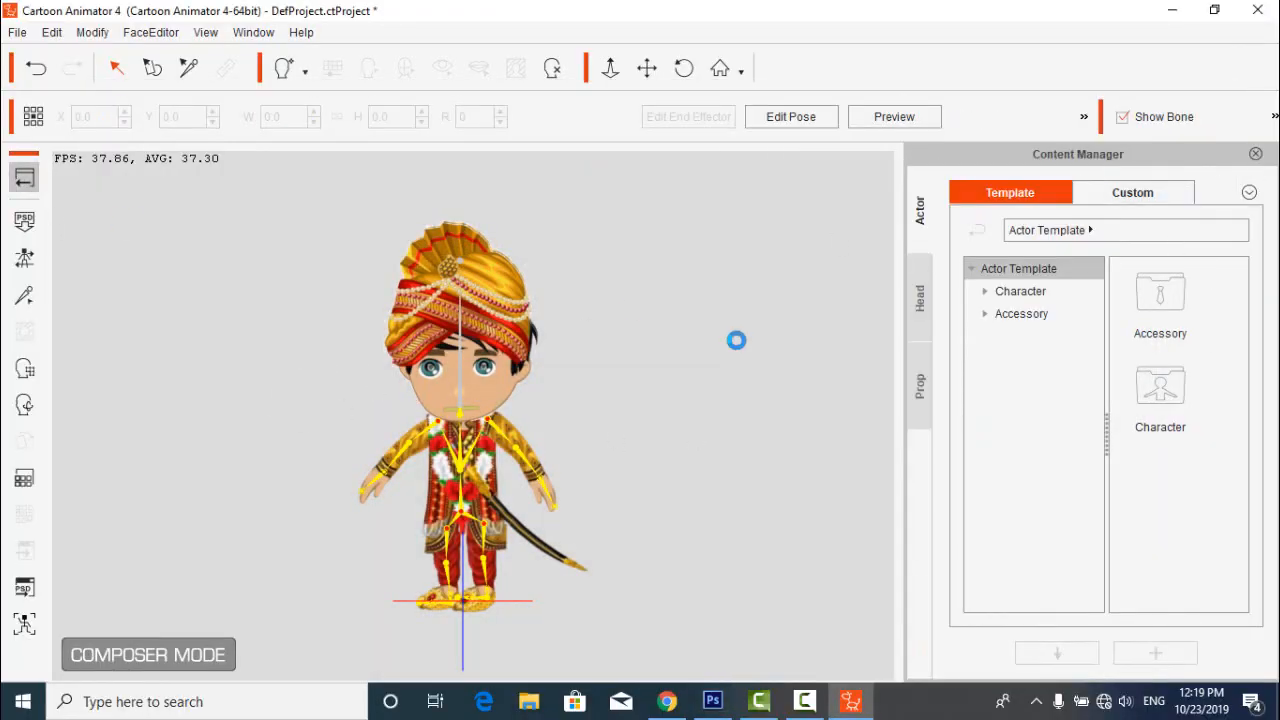
pyautogui.click(459, 306)
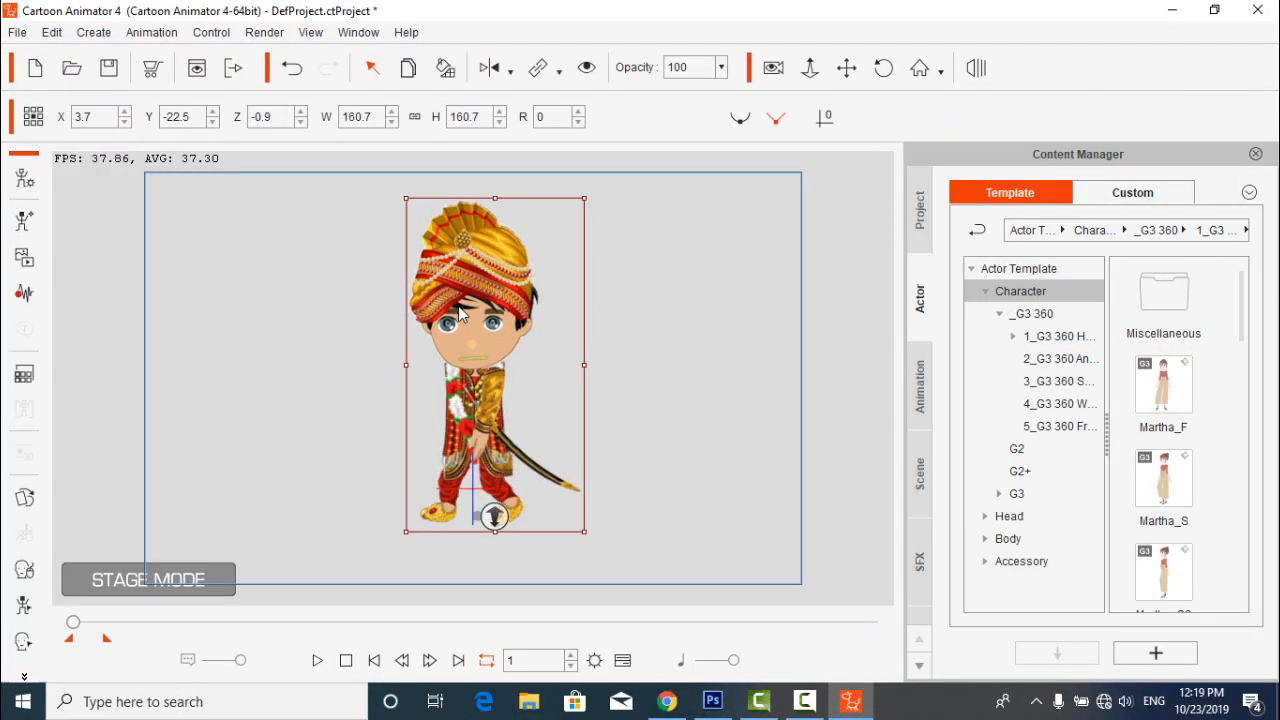
pyautogui.click(316, 660)
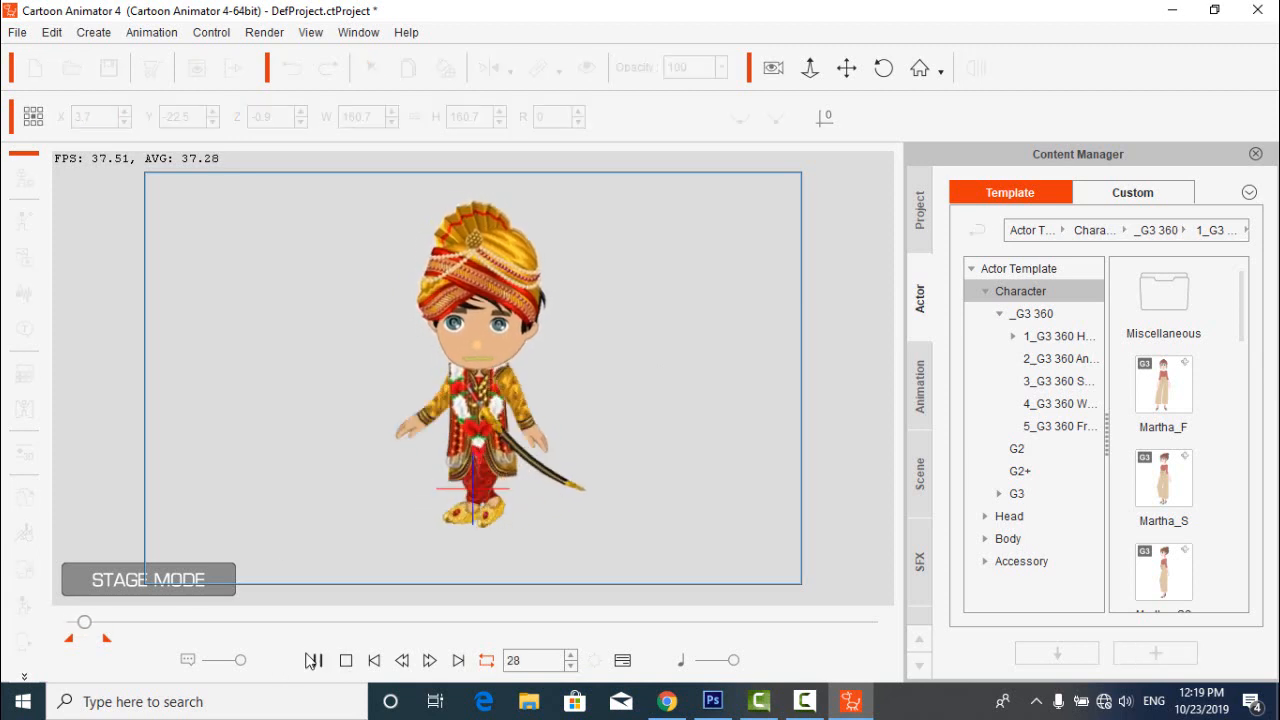